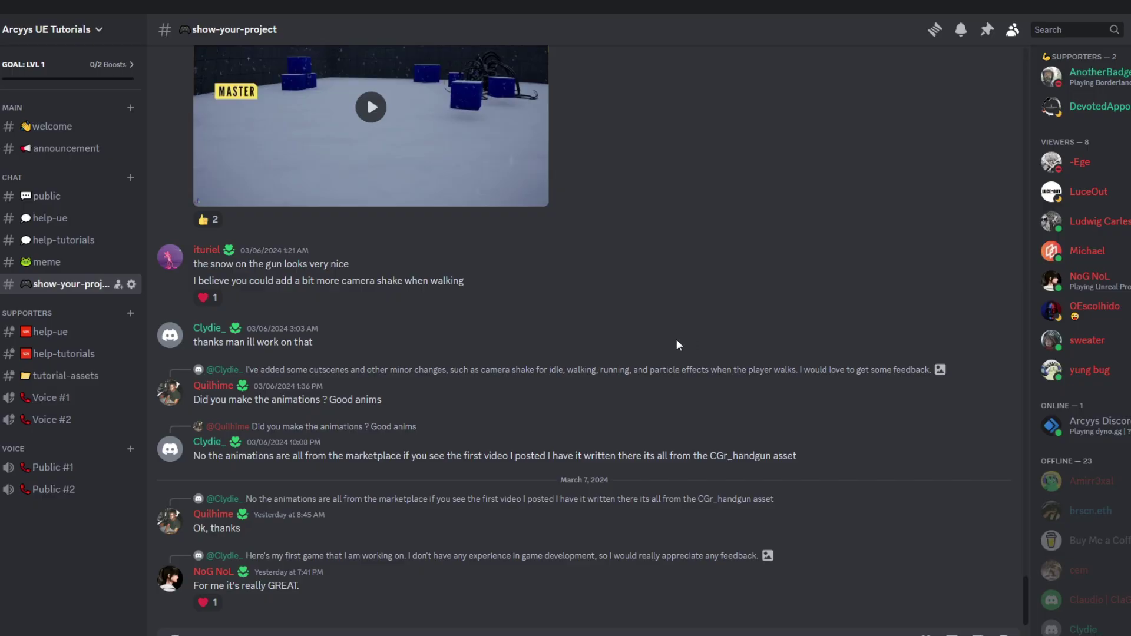
scroll(676, 338, up, 3)
scroll(676, 338, up, 3)
scroll(676, 338, up, 3)
scroll(676, 345, up, 5)
scroll(676, 345, up, 5)
scroll(676, 346, up, 5)
scroll(695, 331, up, 5)
scroll(695, 332, up, 5)
scroll(761, 320, up, 5)
scroll(787, 324, up, 5)
scroll(787, 324, up, 5)
scroll(786, 324, up, 5)
scroll(786, 324, up, 5)
scroll(787, 323, up, 5)
scroll(787, 323, up, 5)
scroll(786, 324, up, 5)
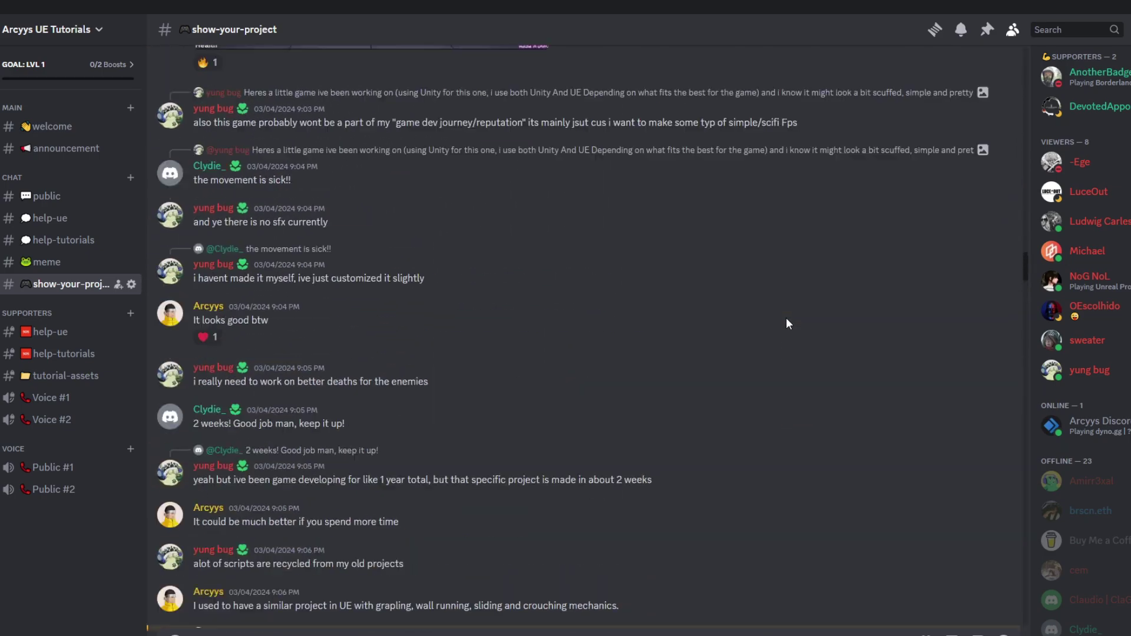
scroll(786, 324, up, 5)
scroll(786, 323, up, 5)
scroll(787, 324, up, 5)
scroll(786, 320, up, 3)
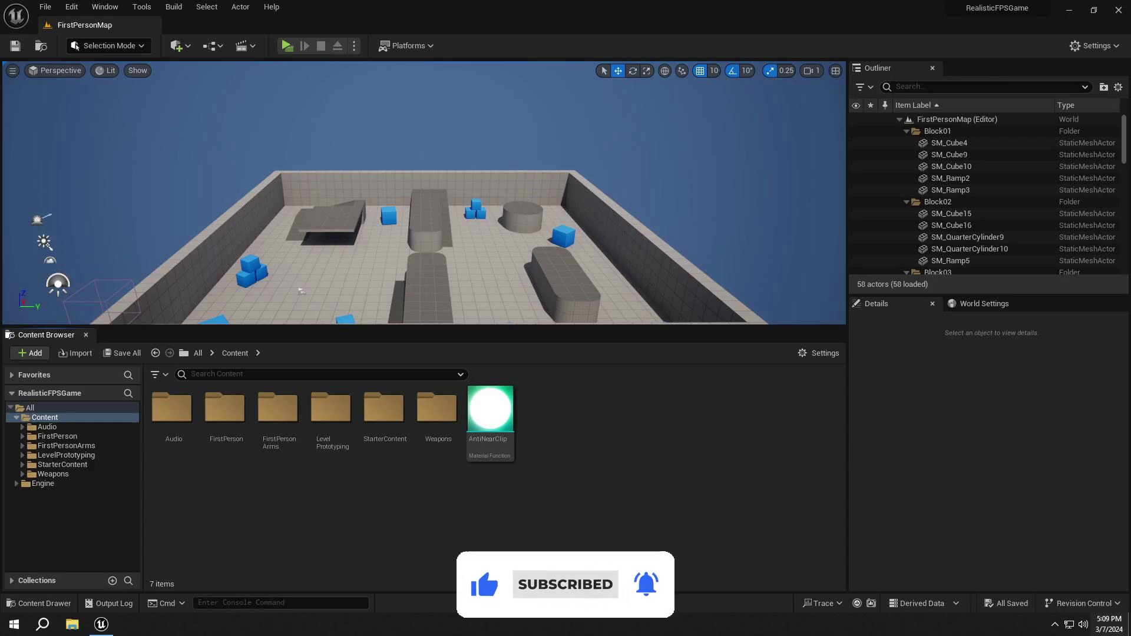
Create a MuzzleFlash folder inside Weapons and go into it
click(88, 475)
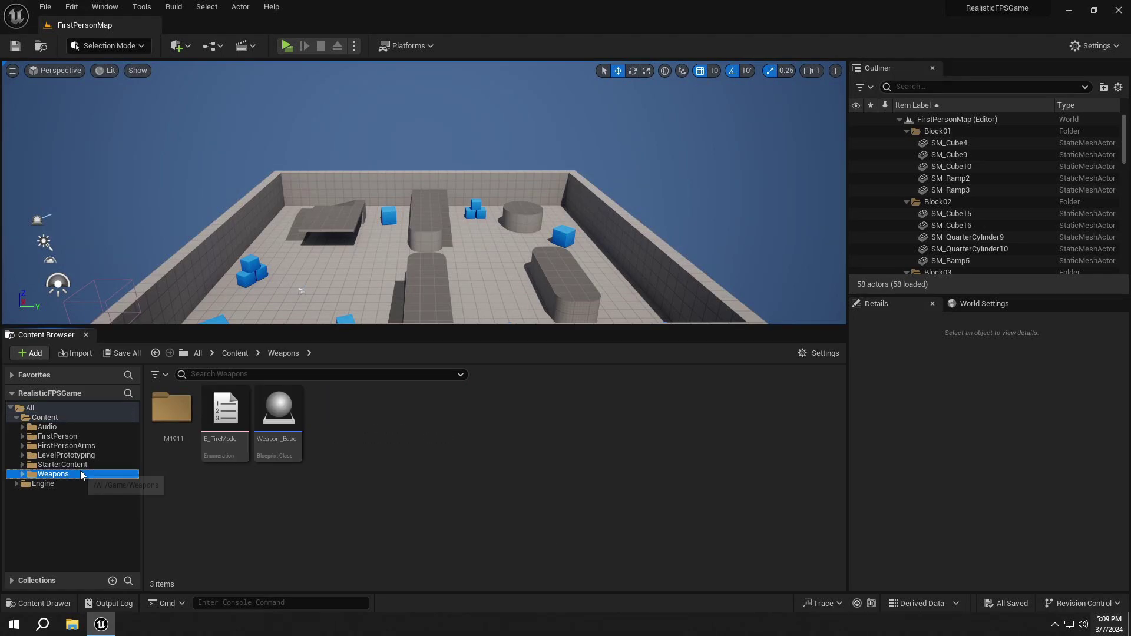
right_click(392, 434)
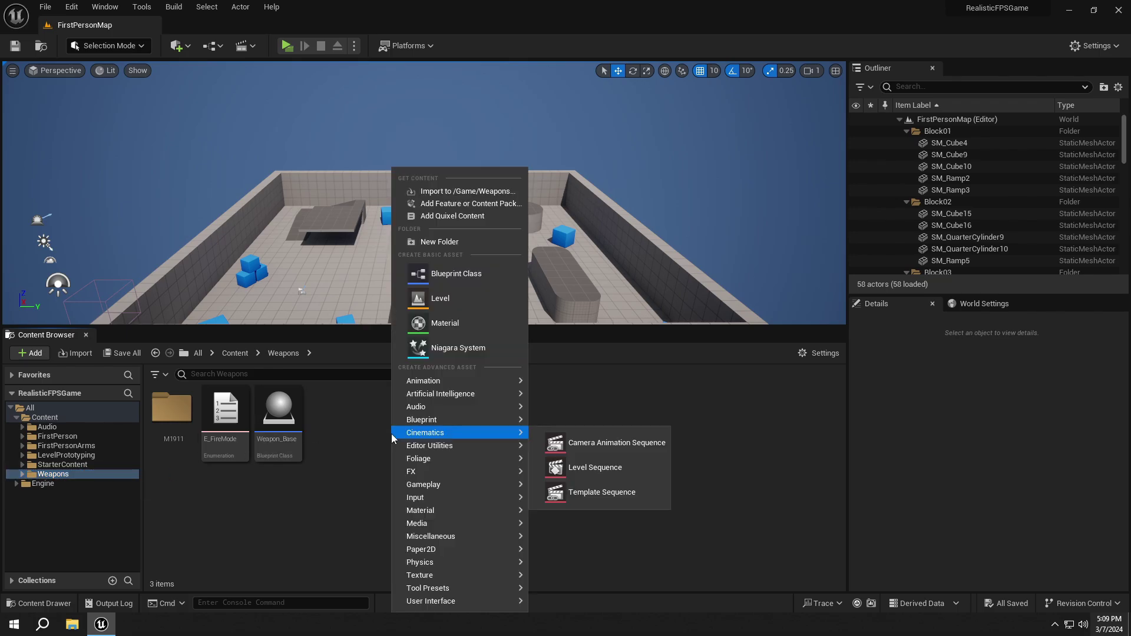
click(447, 271)
text(Mu)
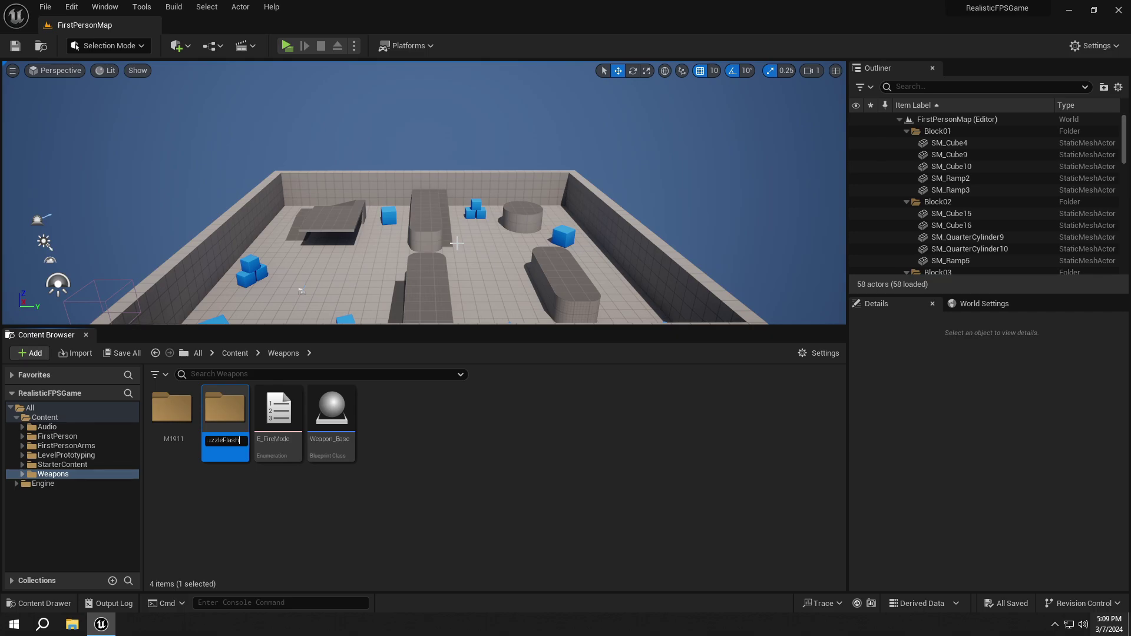
key(Return)
double_click(215, 422)
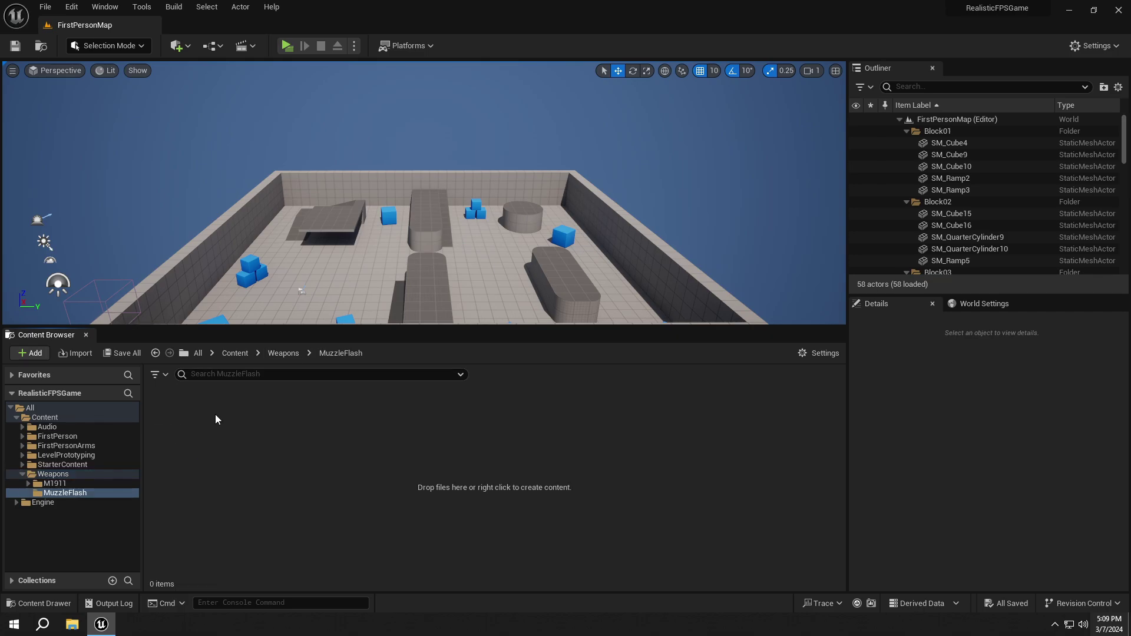
Add Textures and Materials subfolders inside MuzzleFlash
right_click(541, 486)
click(613, 115)
text(Tex)
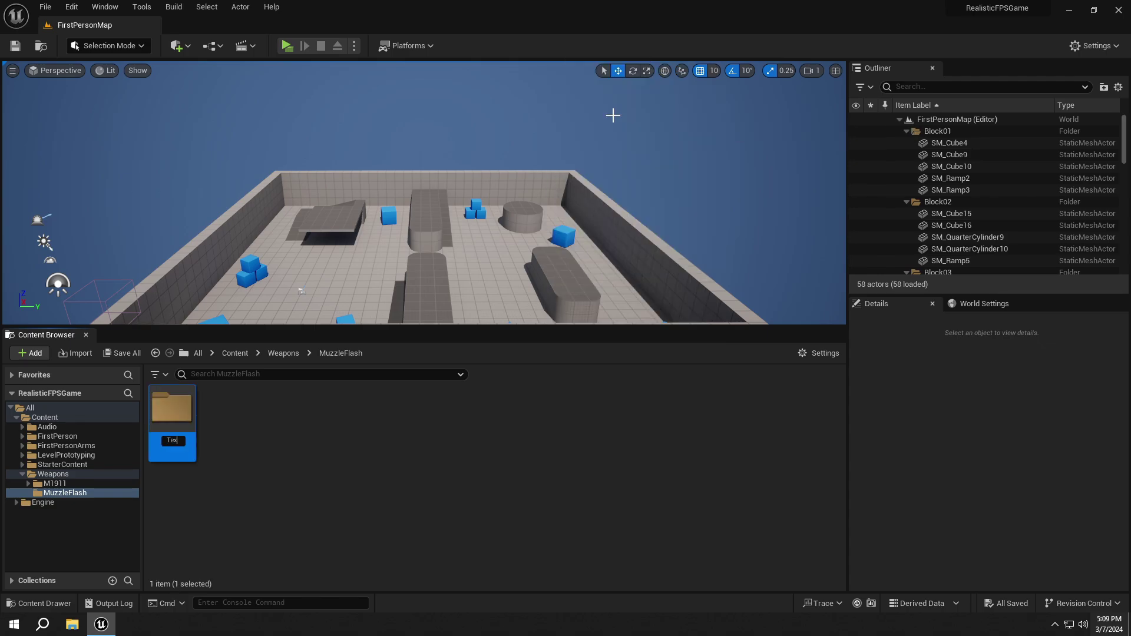
text(tures)
key(Return)
right_click(283, 415)
click(337, 241)
text(Muls)
key(Return)
click(349, 433)
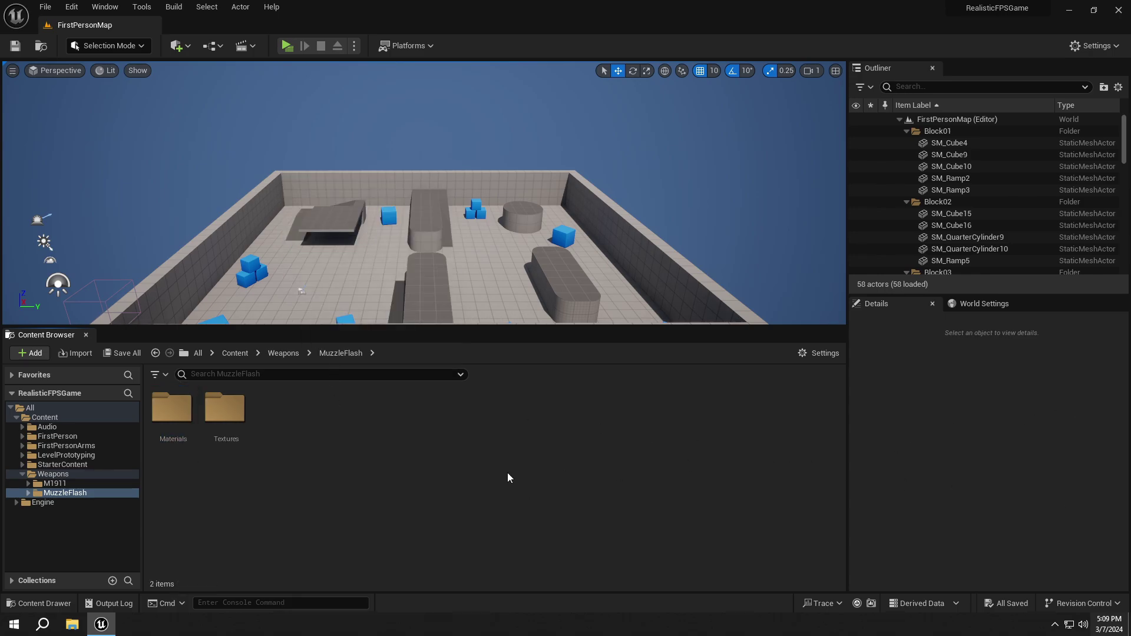
Bring the four muzzle-flash and smoke textures into Textures, then view the empty Materials folder
double_click(223, 439)
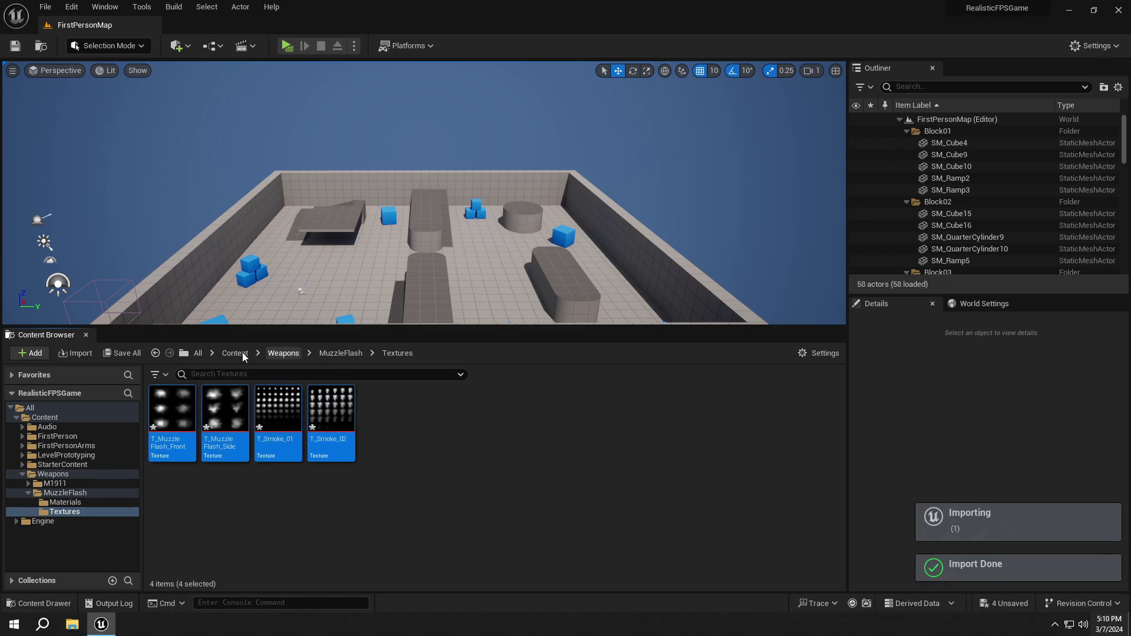
click(341, 353)
double_click(183, 420)
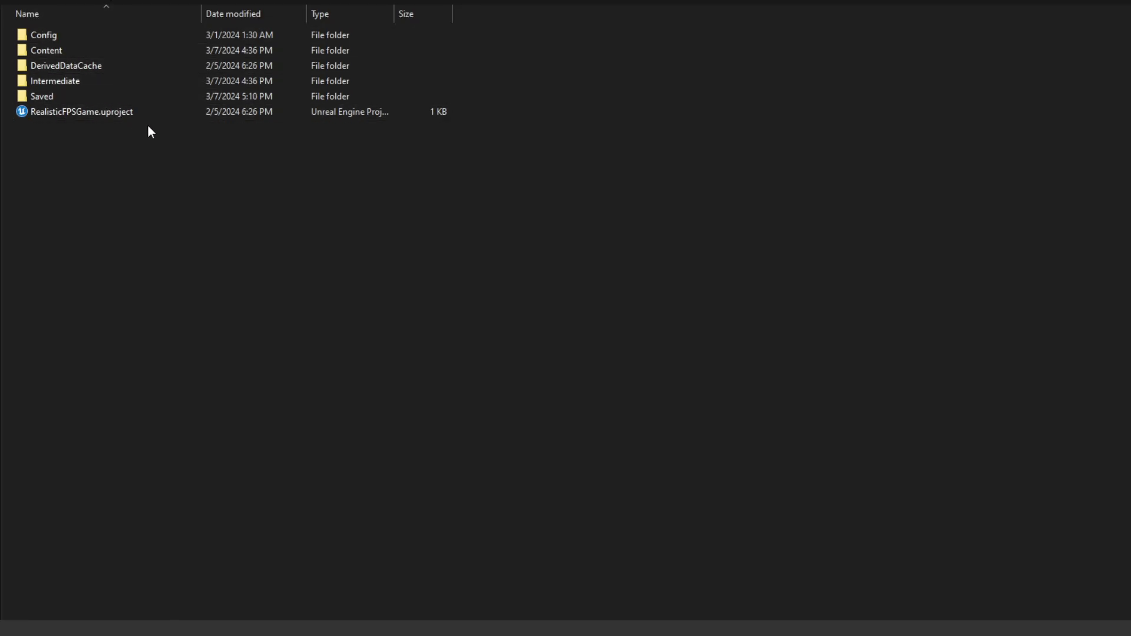
Browse in File Explorer to Content > Weapons > MuzzleFlash > Materials
double_click(111, 53)
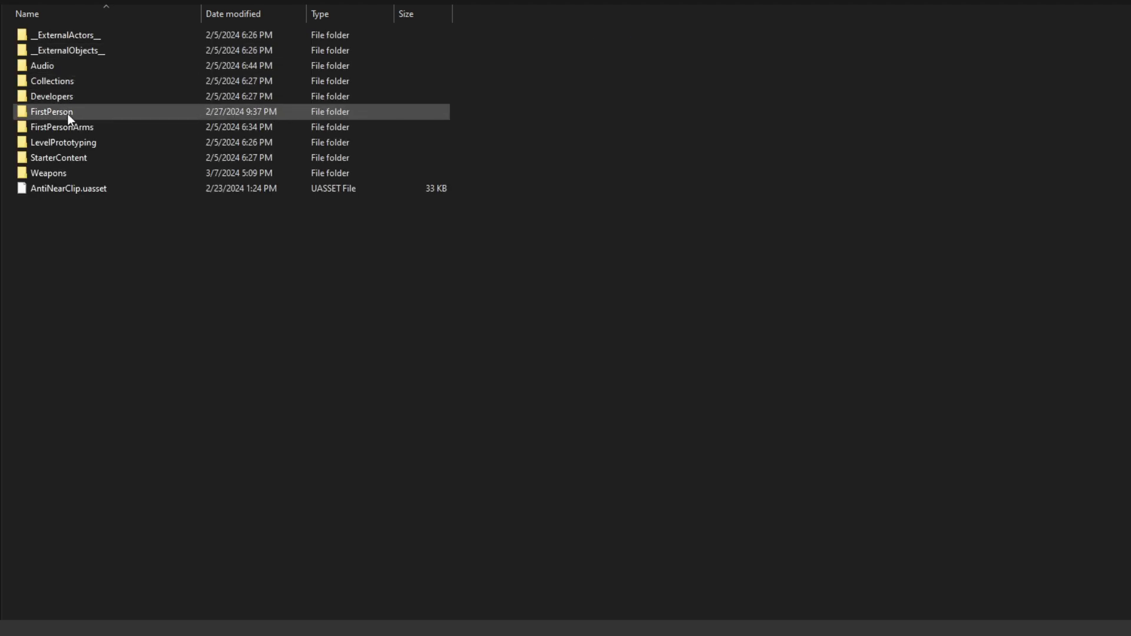
double_click(81, 173)
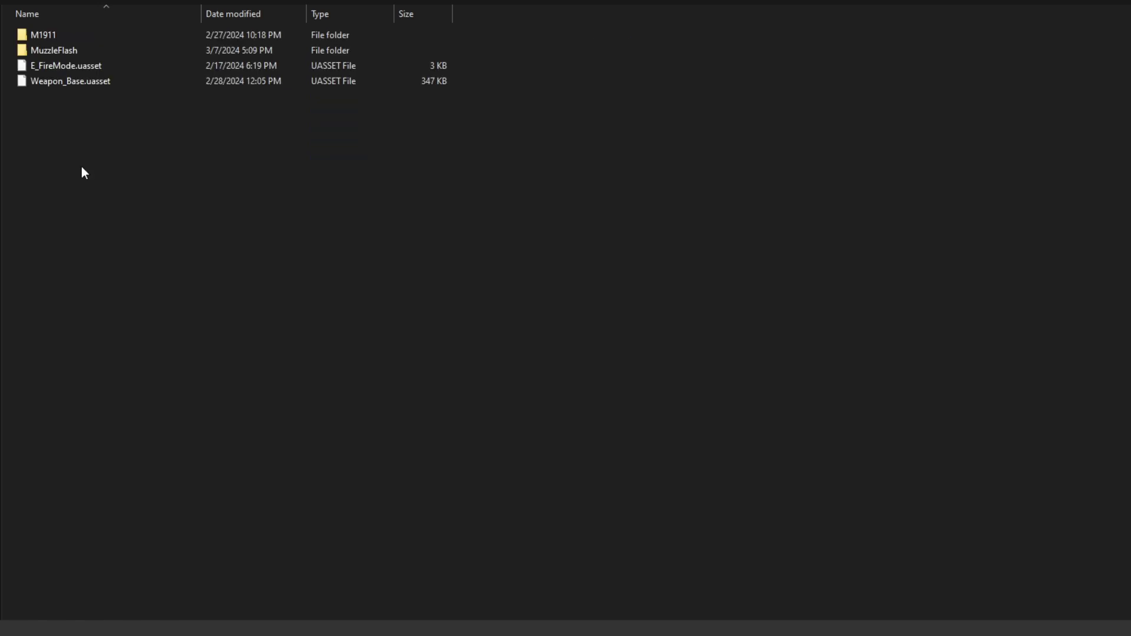
double_click(105, 55)
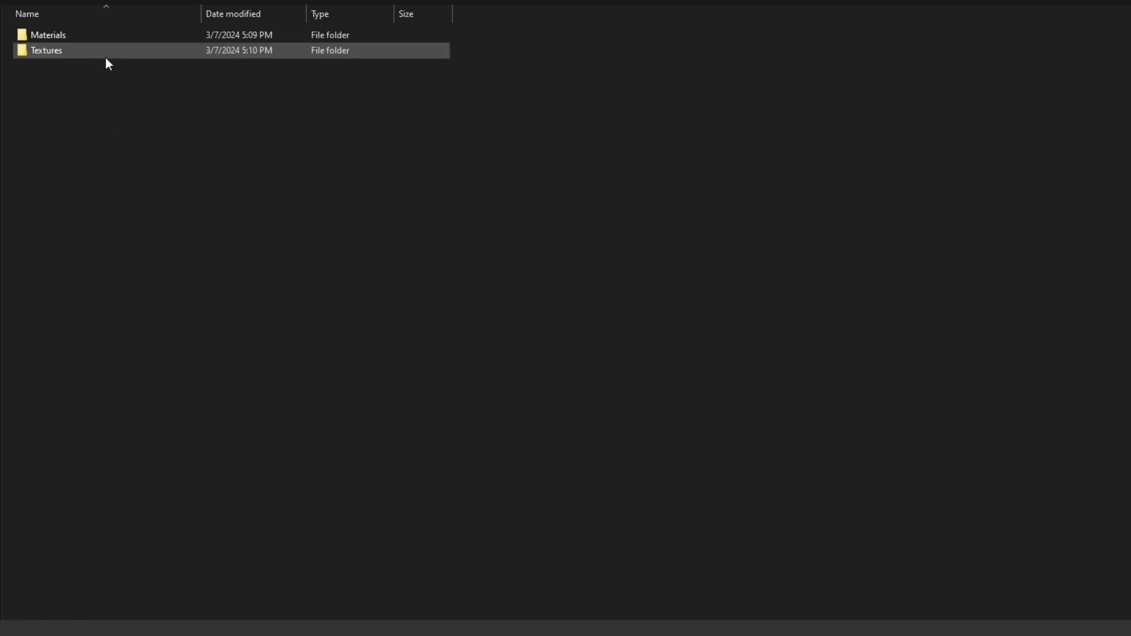
double_click(69, 34)
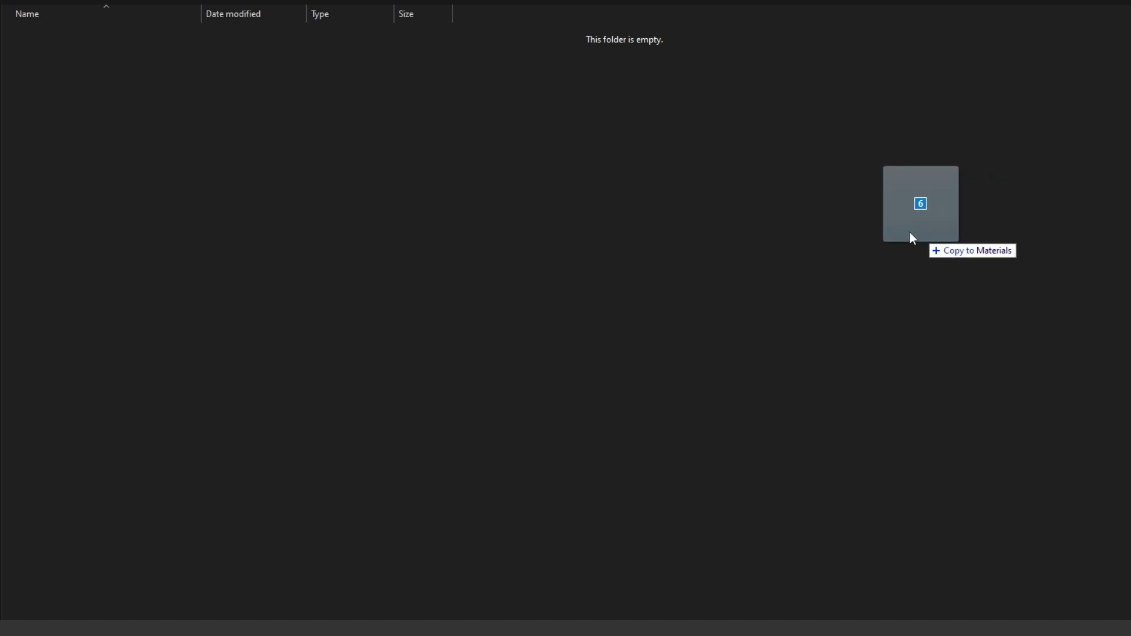
Copy the six material .uasset files into Materials and NS_MuzzleFlash.uasset into MuzzleFlash
drag(880, 229, 309, 134)
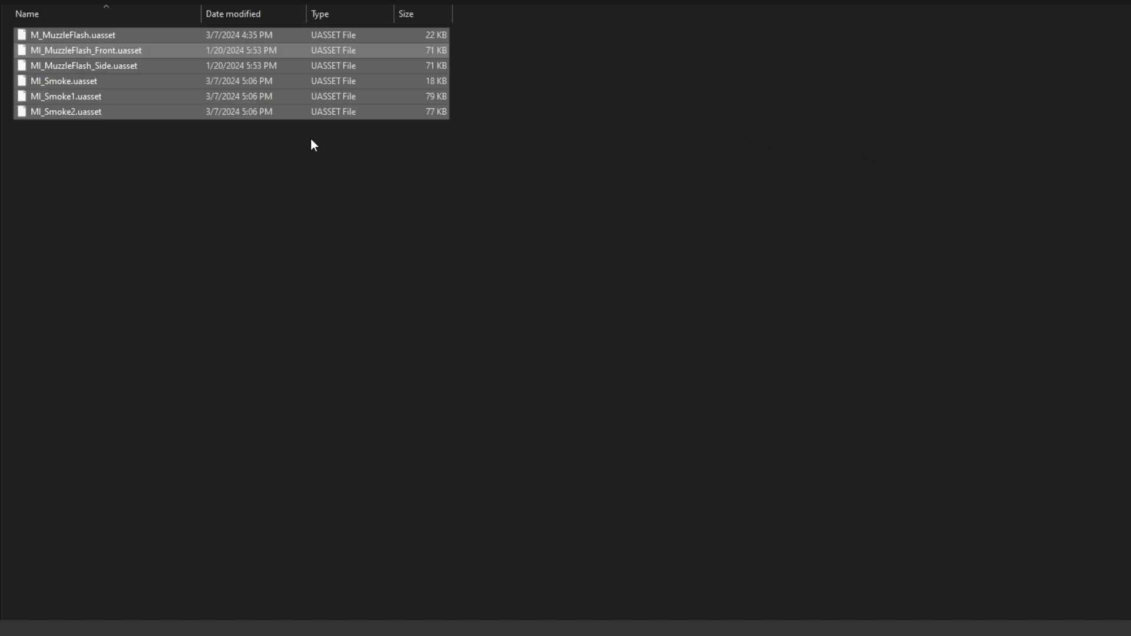
click(311, 143)
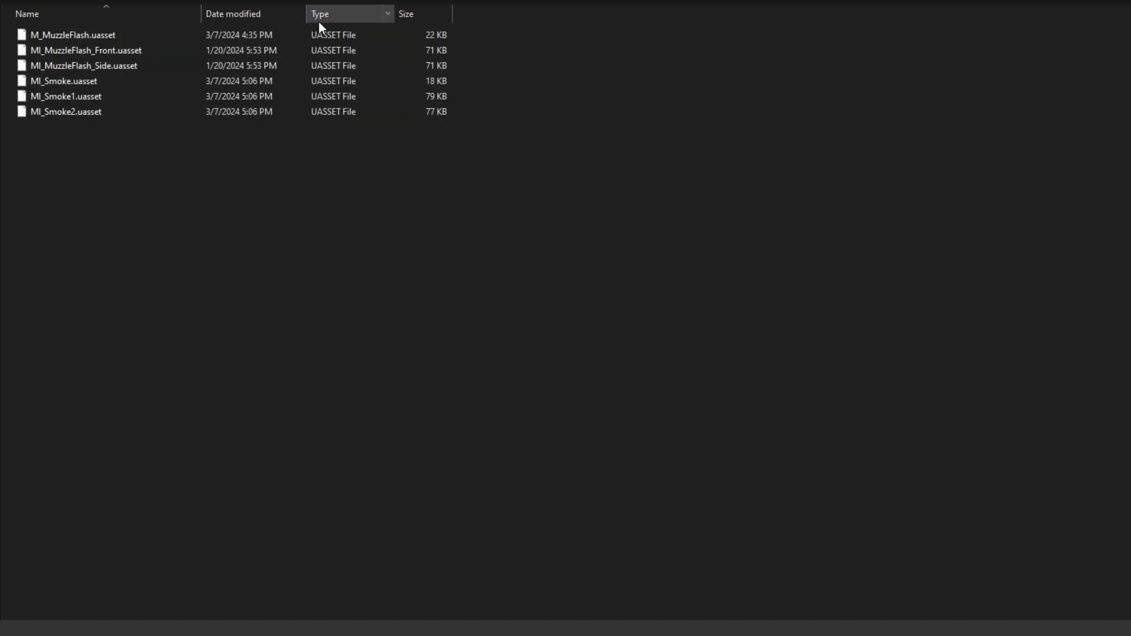
key(alt+Up)
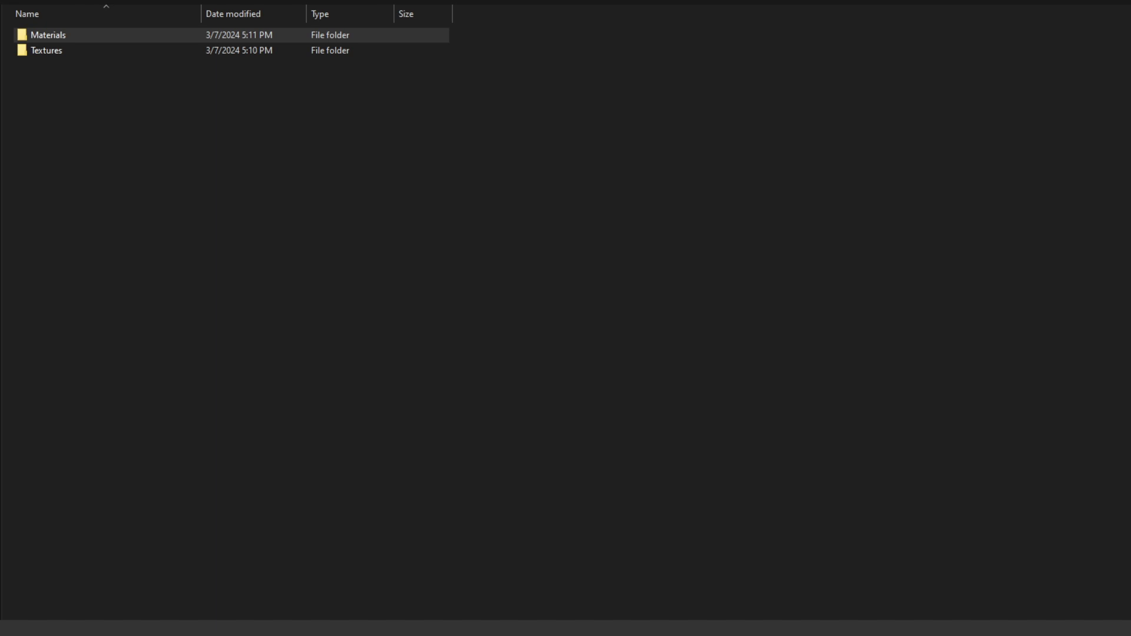
drag(347, 172, 148, 140)
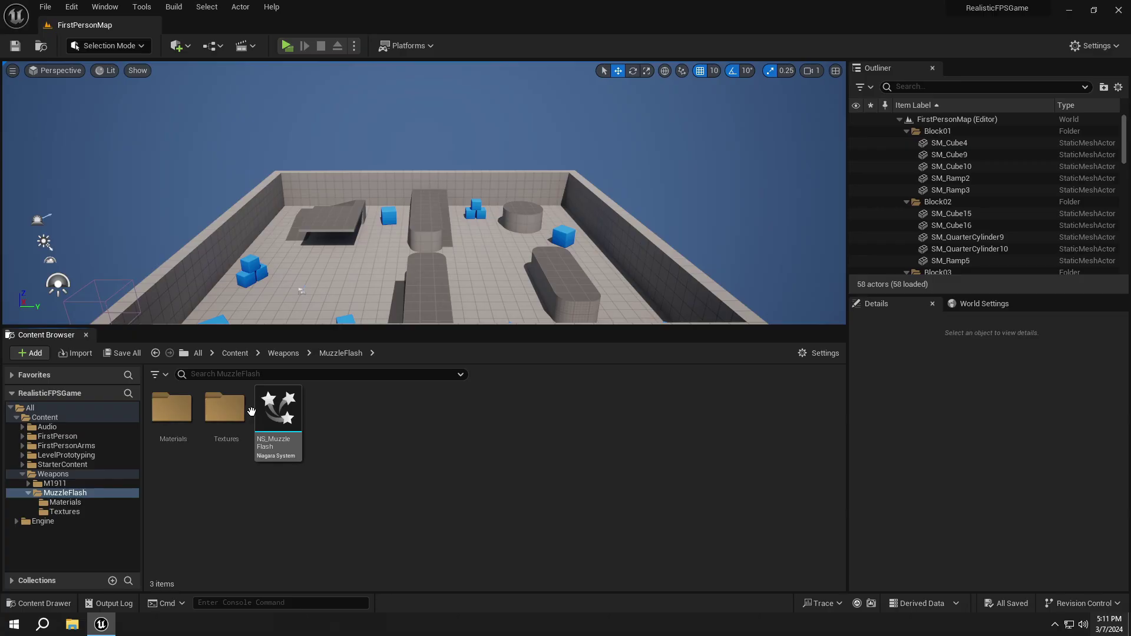
Check the Textures folder, then open M_MuzzleFlash from the Materials folder for editing
click(226, 408)
double_click(226, 408)
click(340, 353)
double_click(172, 408)
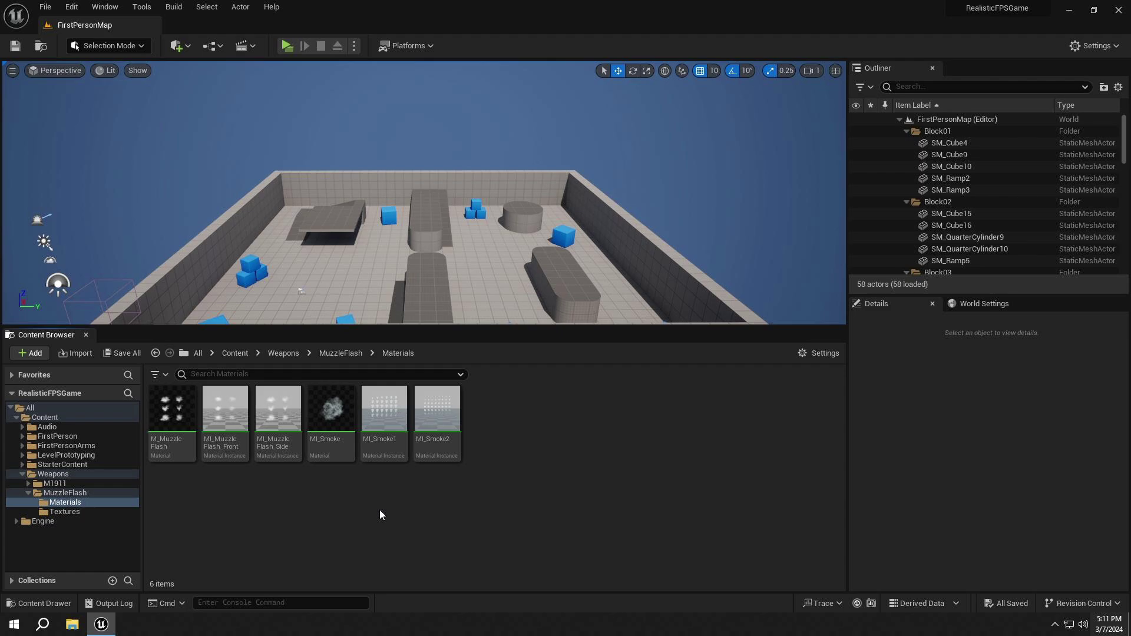
click(186, 447)
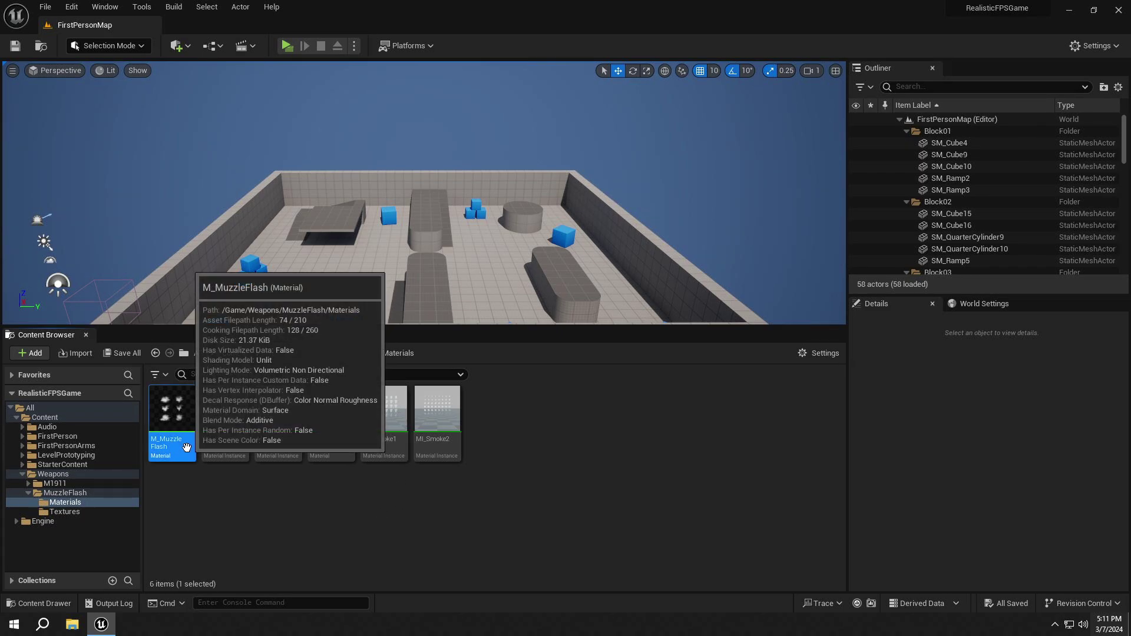
double_click(187, 447)
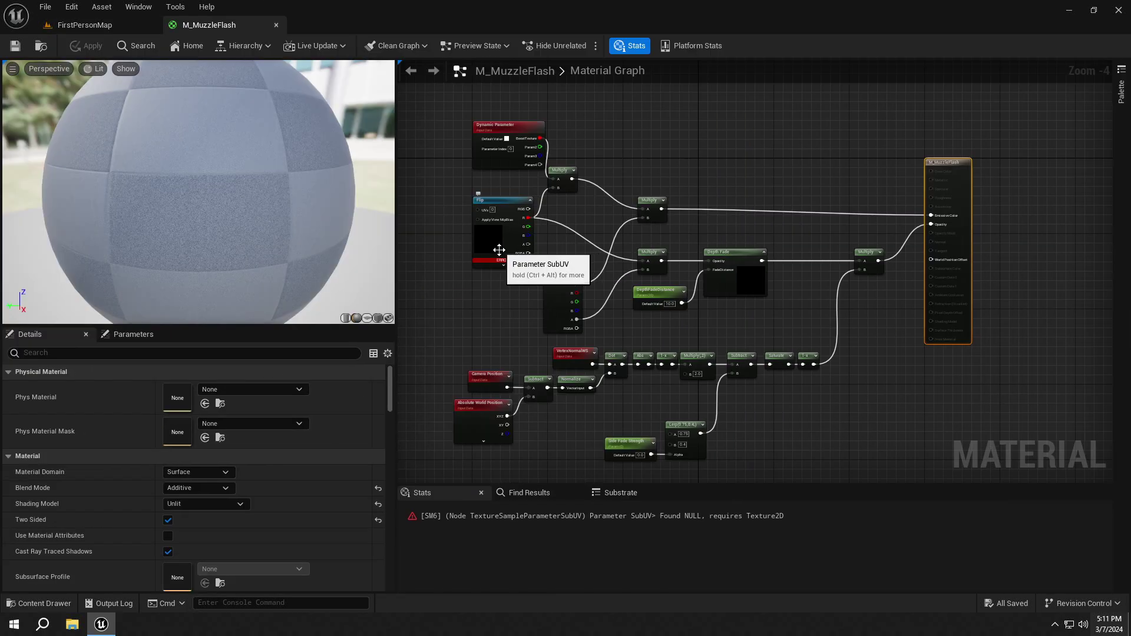
Set the Flip node's texture to T_MuzzleFlash_Front and apply the material change
click(499, 250)
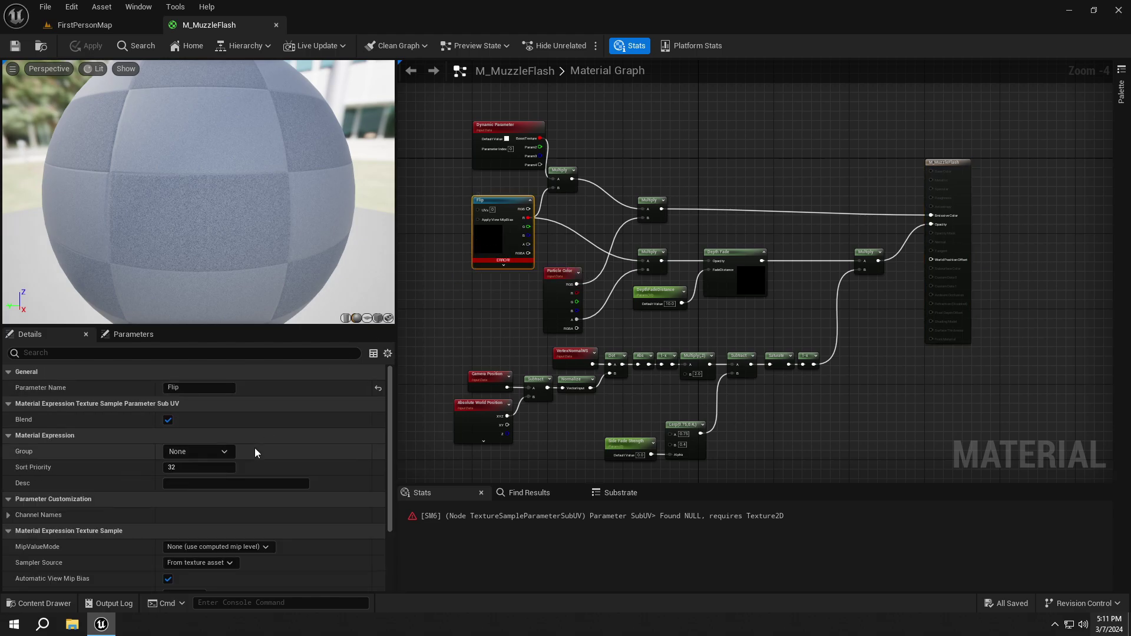
scroll(253, 455, down, 3)
click(251, 538)
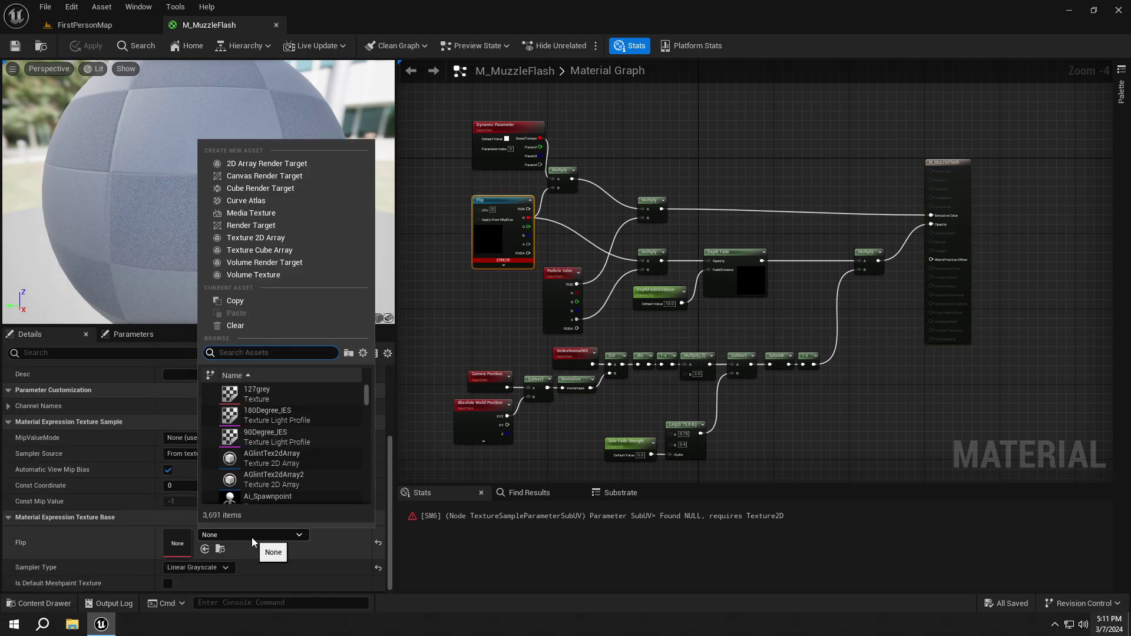
text(Muzzle)
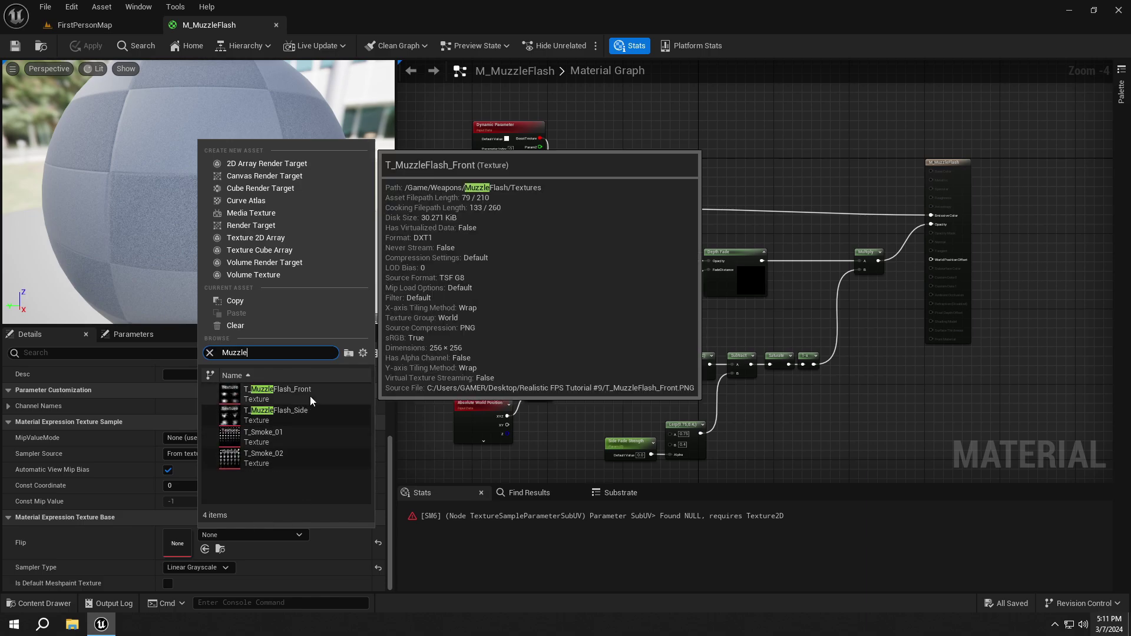
click(306, 395)
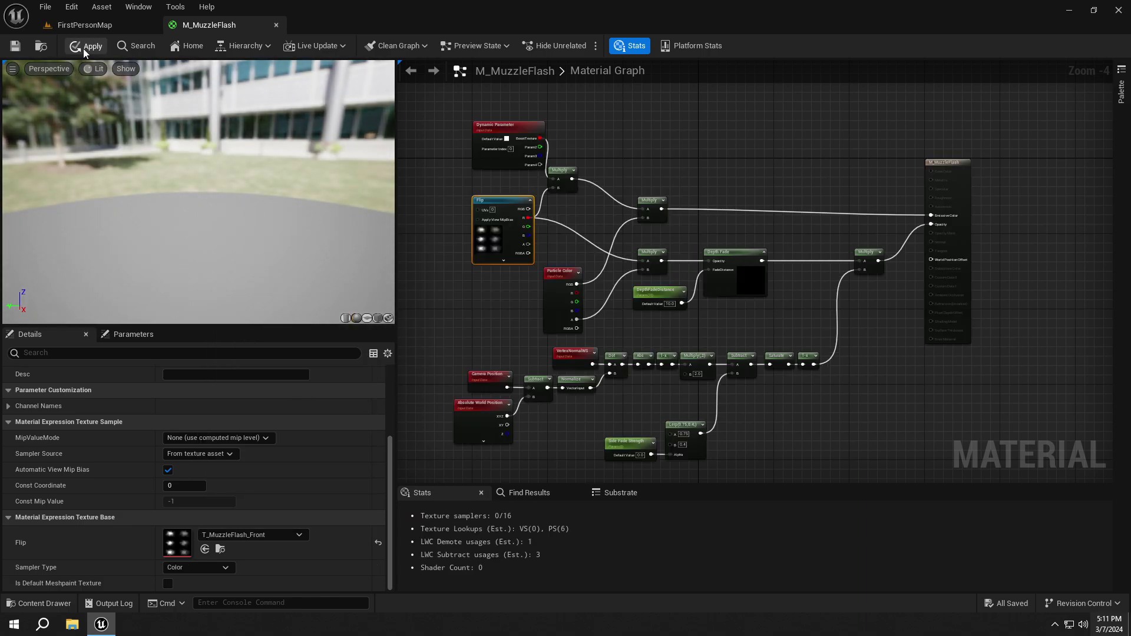
click(83, 46)
Give MI_MuzzleFlash_Front parent M_MuzzleFlash and Flip texture T_MuzzleFlash_Front, then save it
click(277, 24)
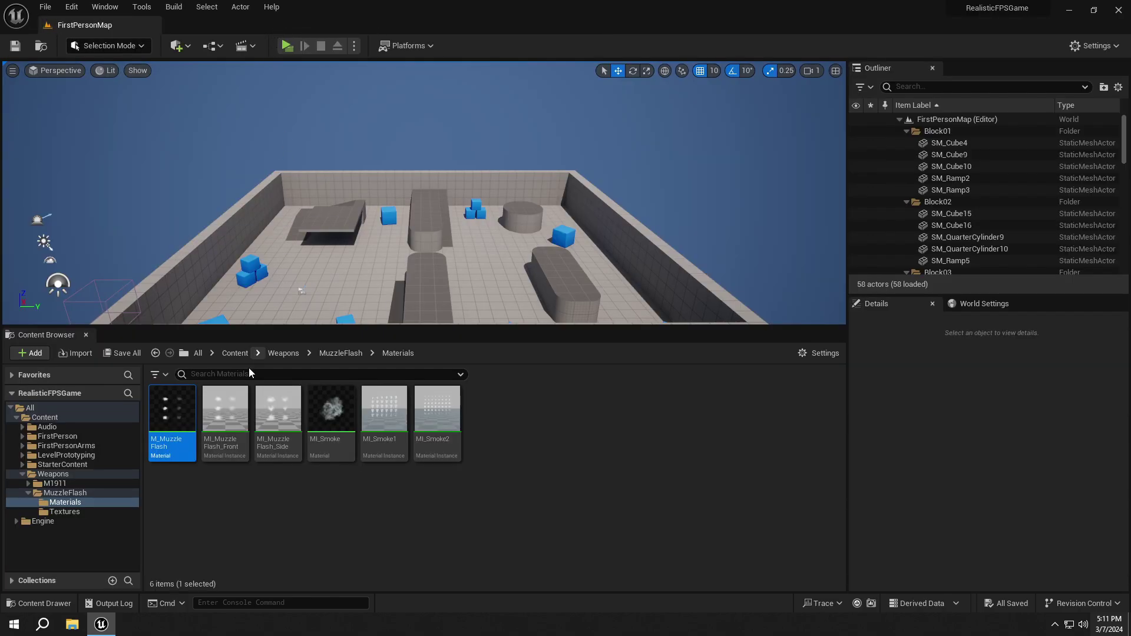
double_click(234, 407)
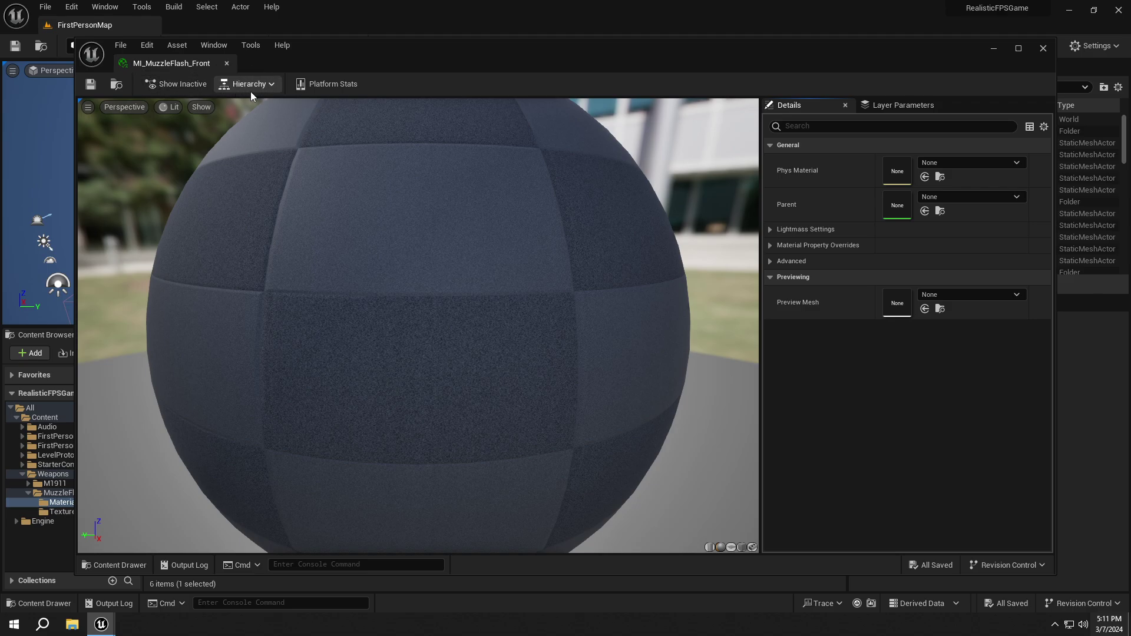
click(968, 197)
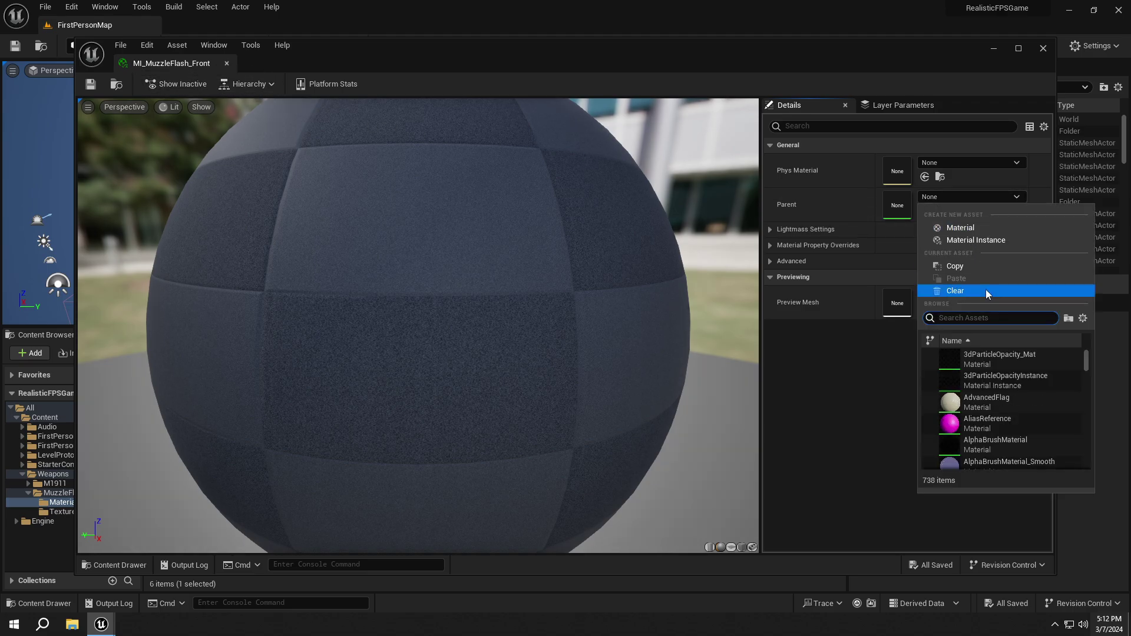
text(M_Muzzle)
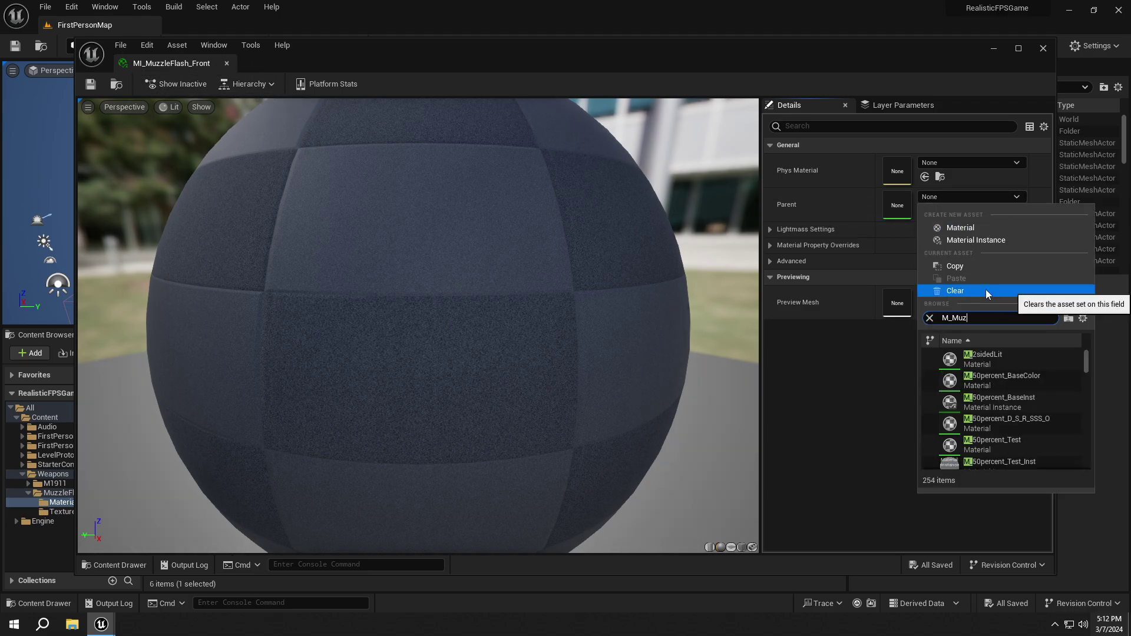
click(996, 366)
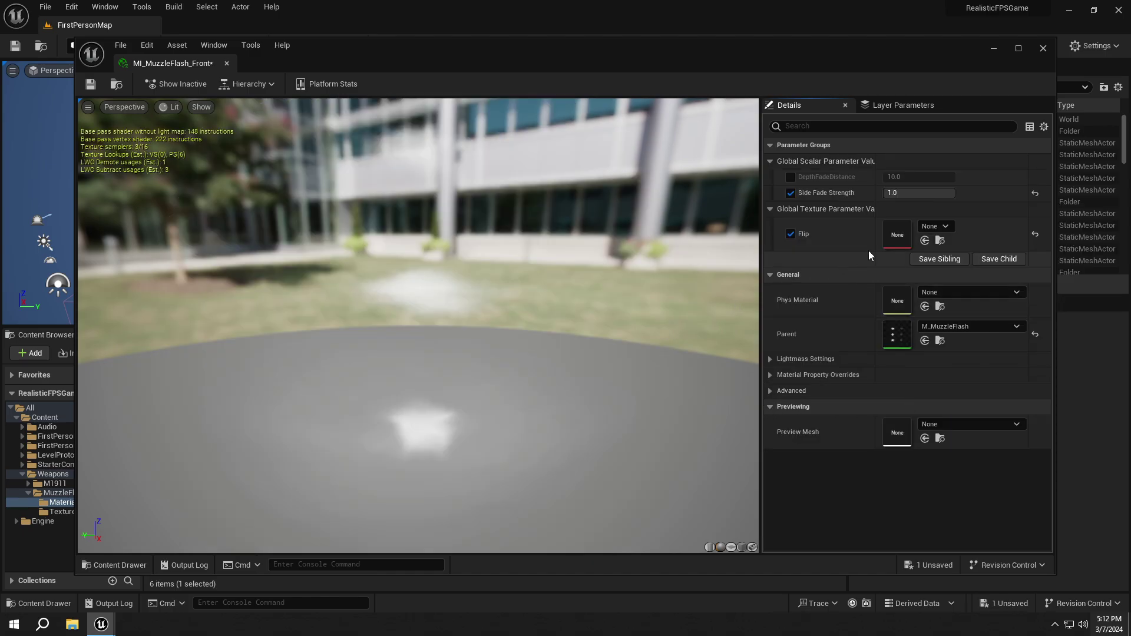
click(942, 227)
text(front)
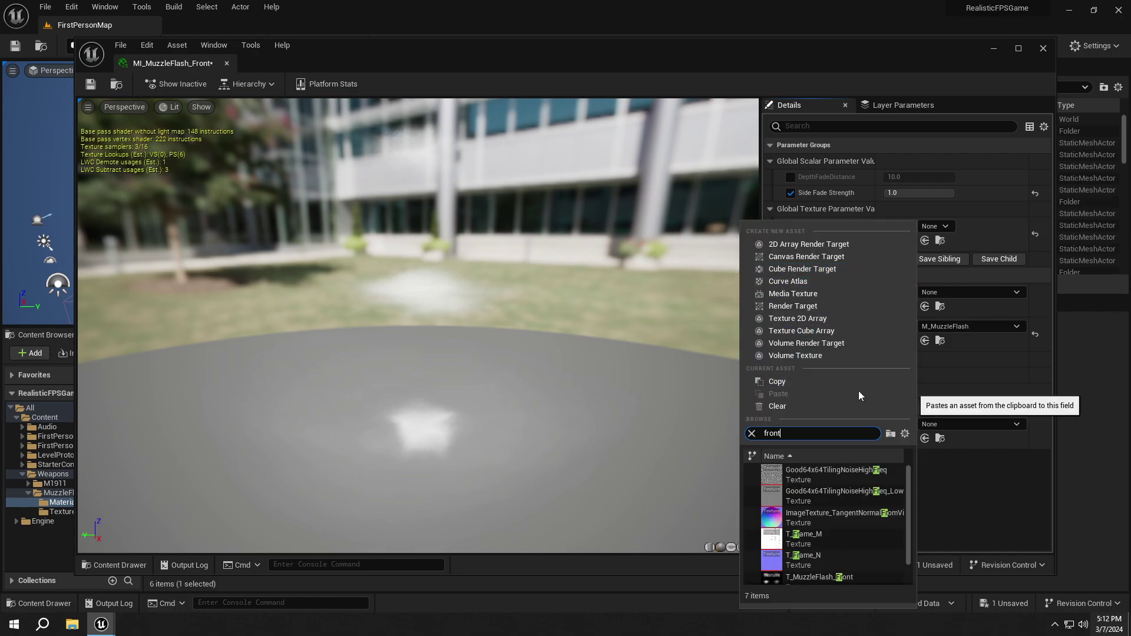
click(837, 471)
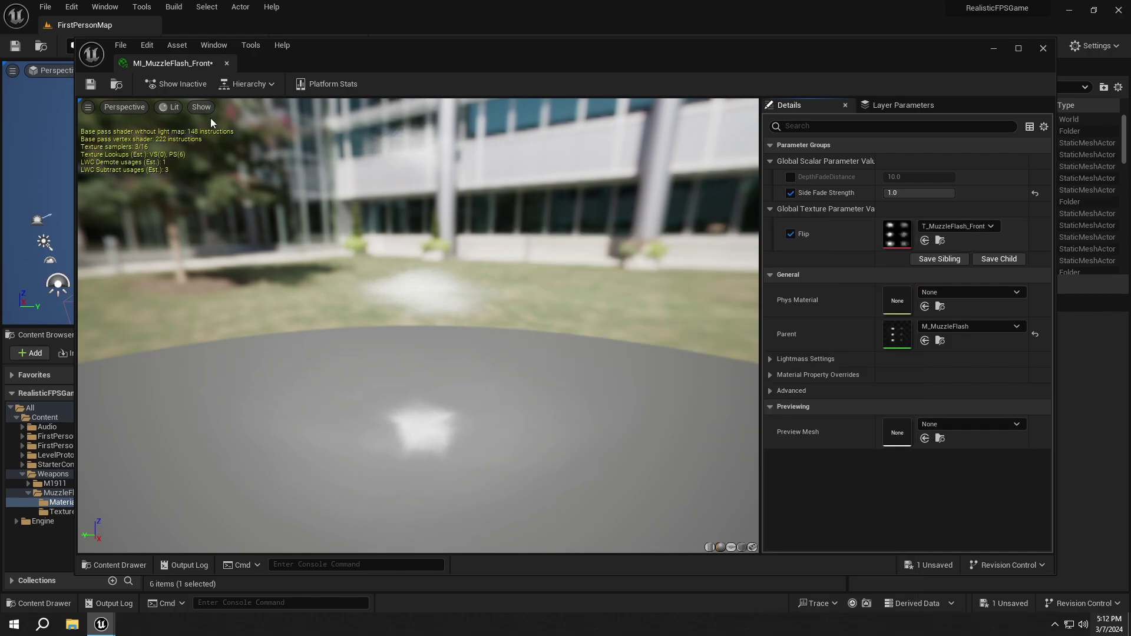
click(90, 86)
Give MI_MuzzleFlash_Side parent M_MuzzleFlash and Flip texture T_MuzzleFlash_Side
double_click(280, 398)
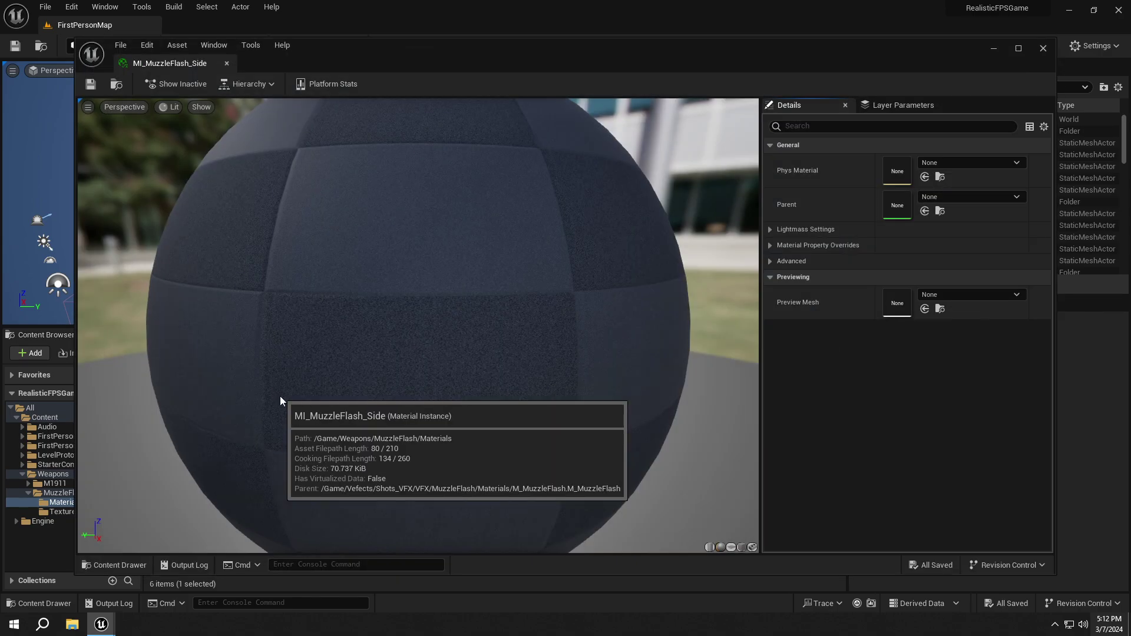
click(951, 197)
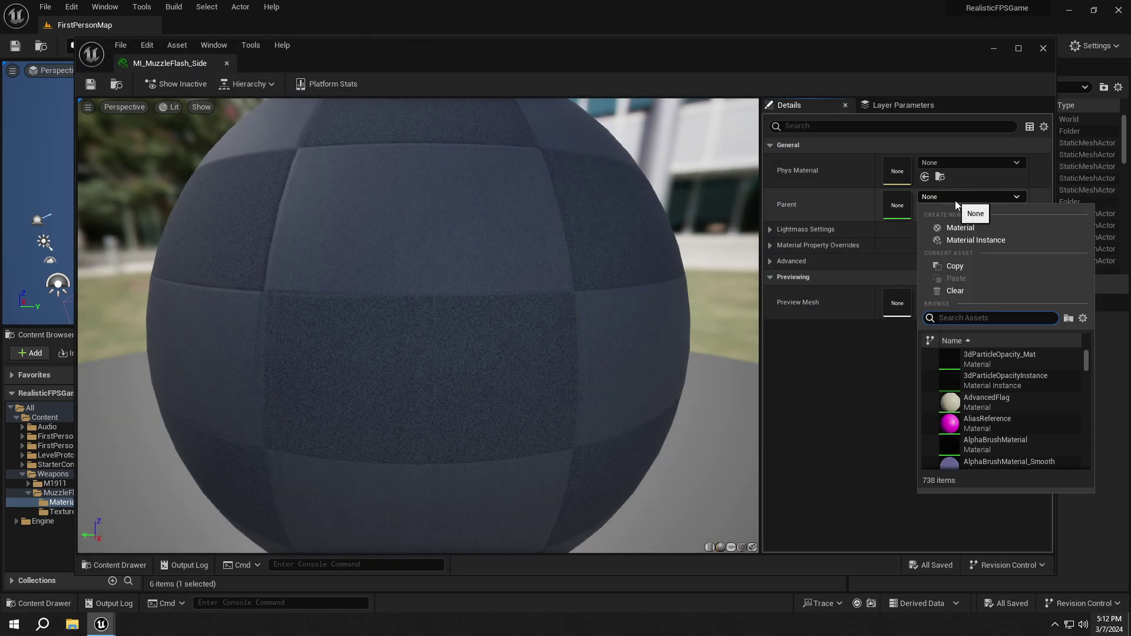
text(M)
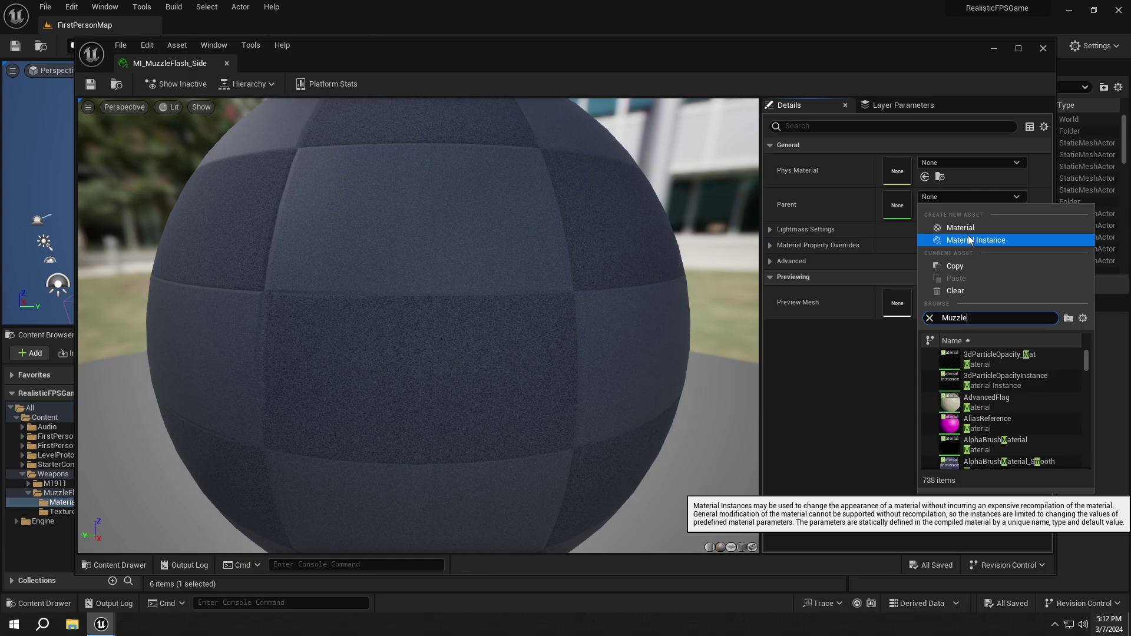
text(uzzle)
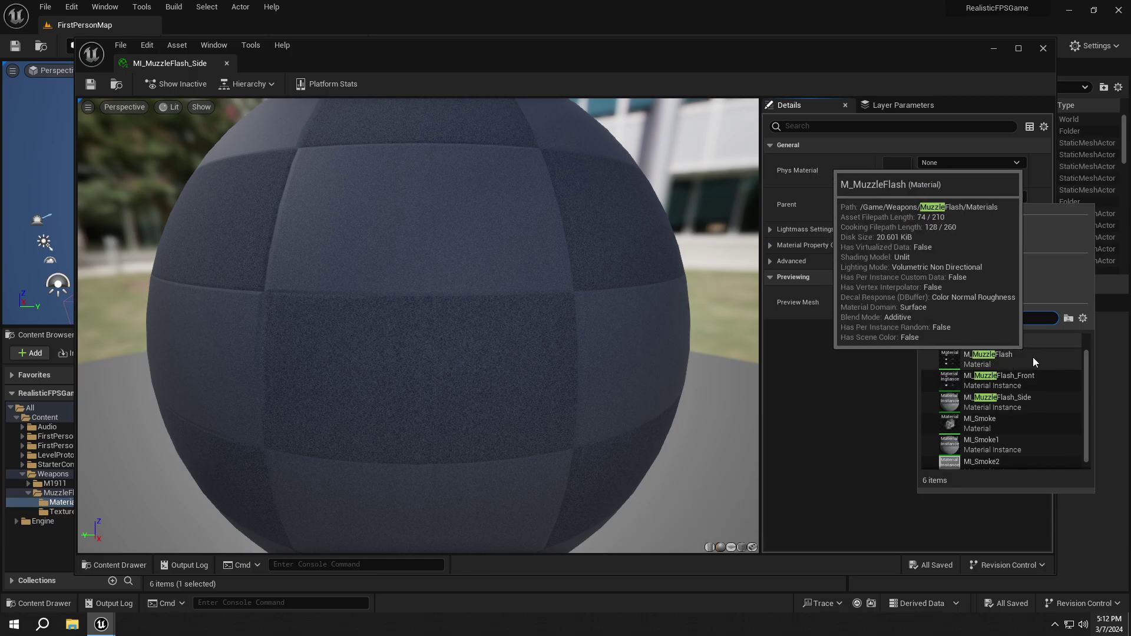
click(1030, 358)
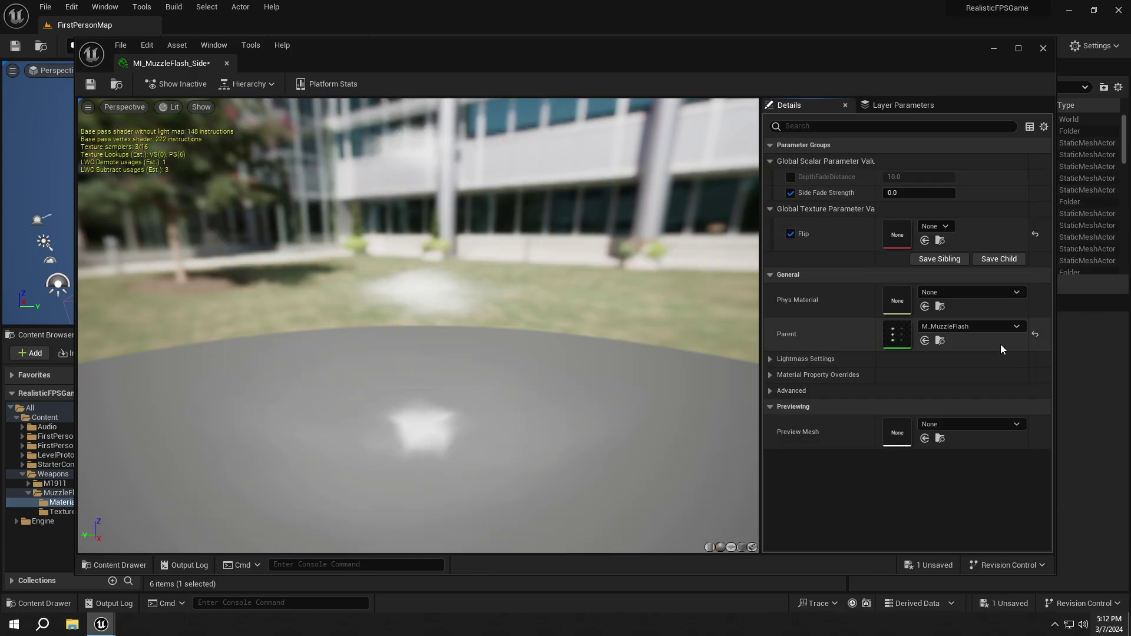
click(937, 227)
text(Side)
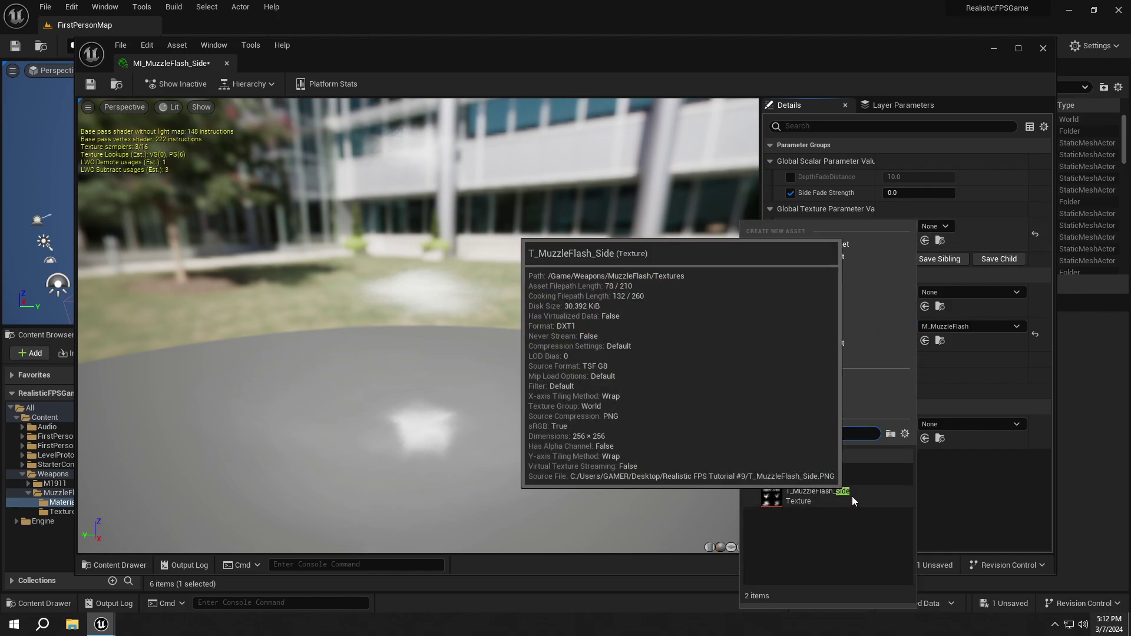
click(844, 497)
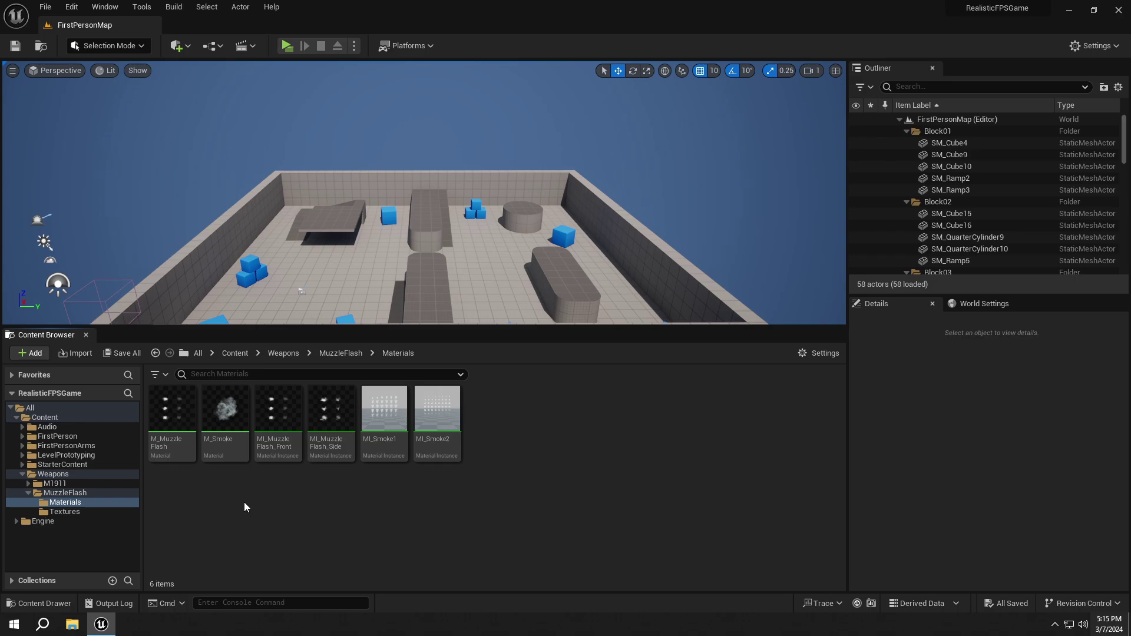
click(226, 411)
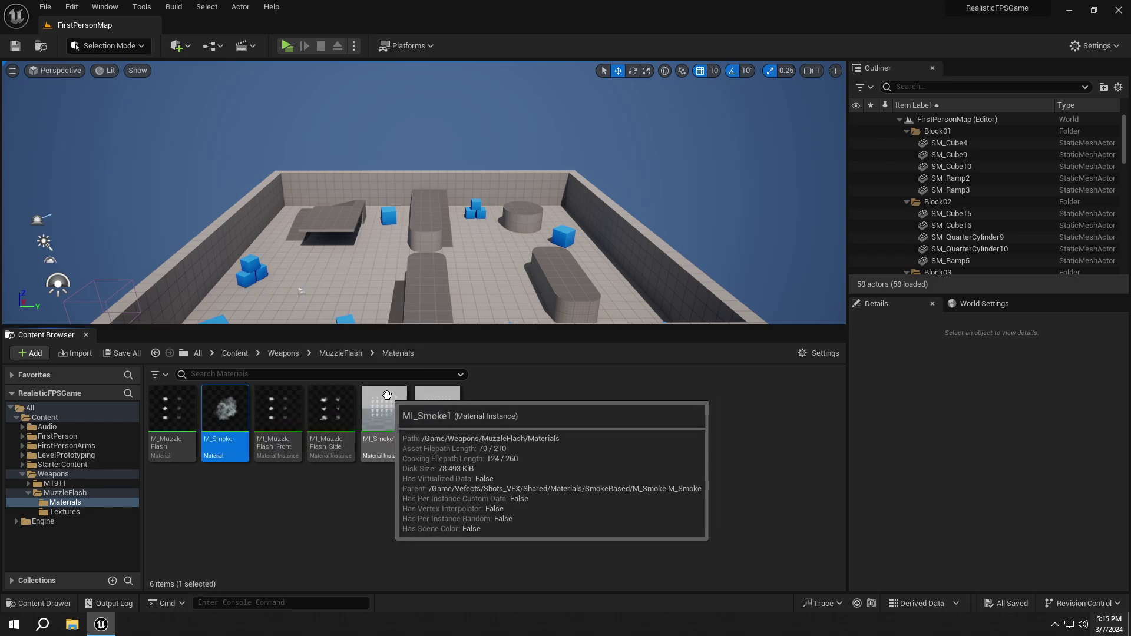
Set M_Smoke's Flipbook node texture to T_Smoke_02 and apply the change
double_click(224, 404)
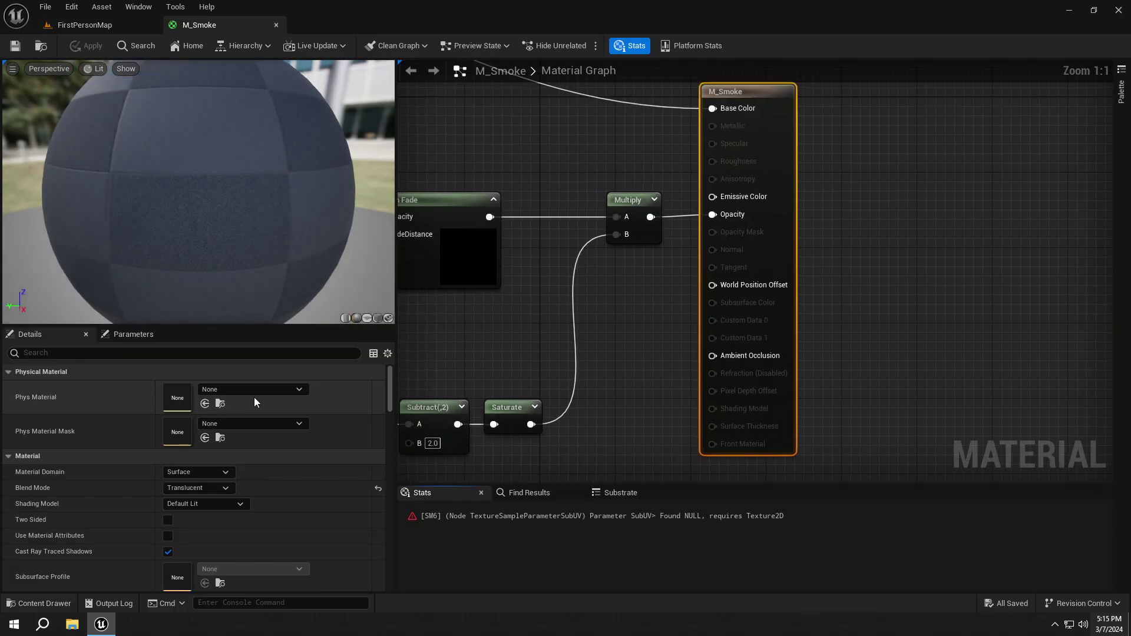
scroll(490, 165, down, 2)
scroll(746, 207, down, 1)
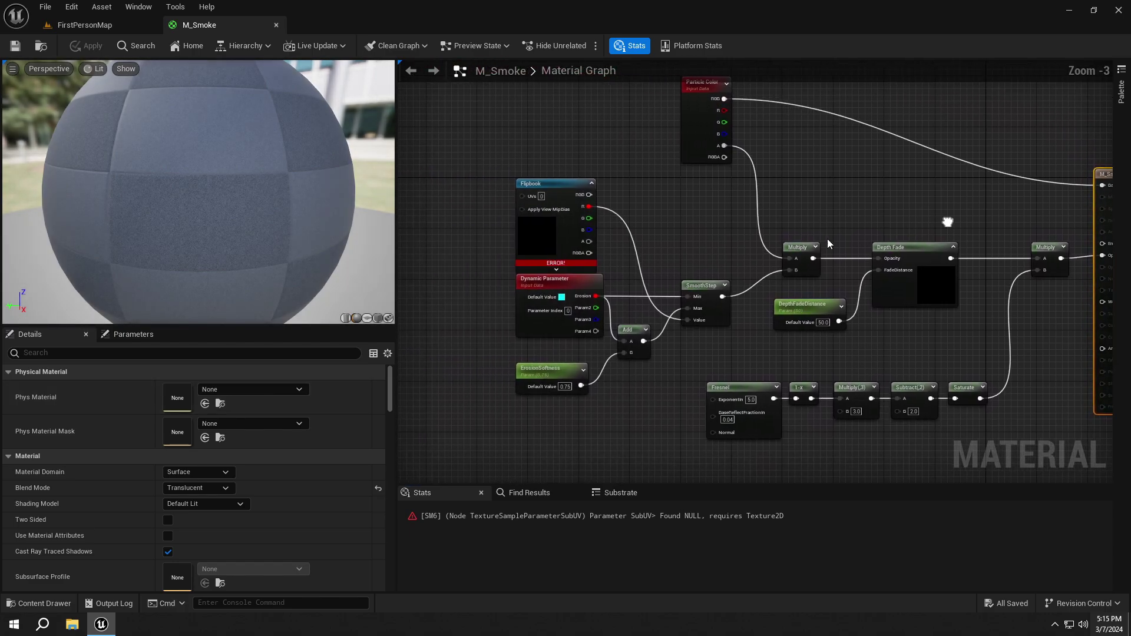
click(565, 184)
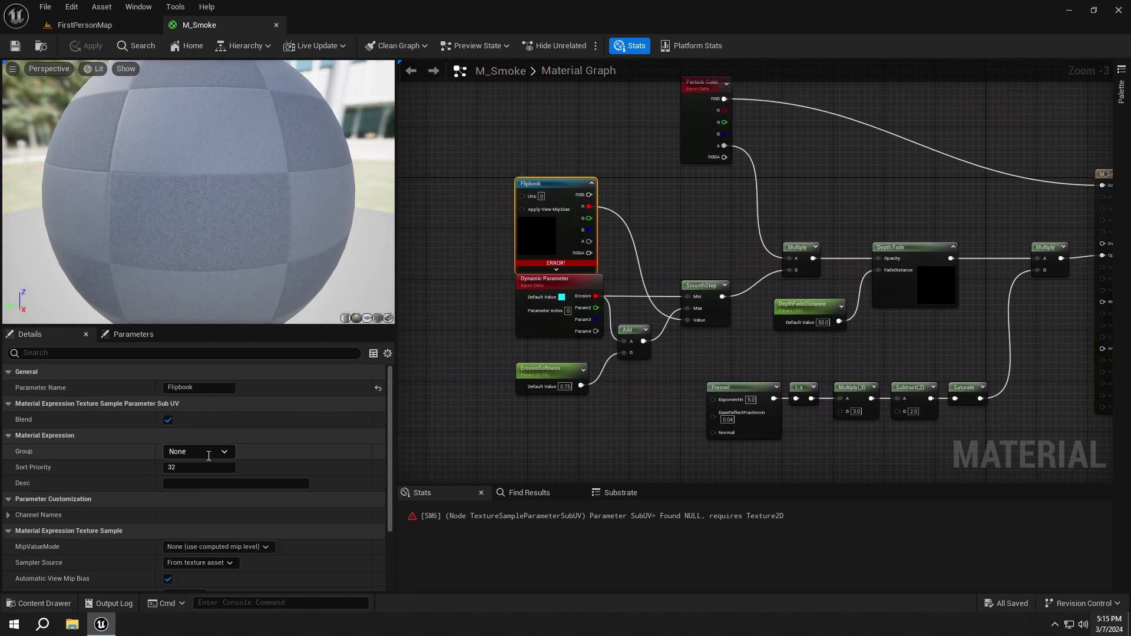
scroll(216, 415, down, 2)
scroll(224, 434, down, 1)
click(265, 549)
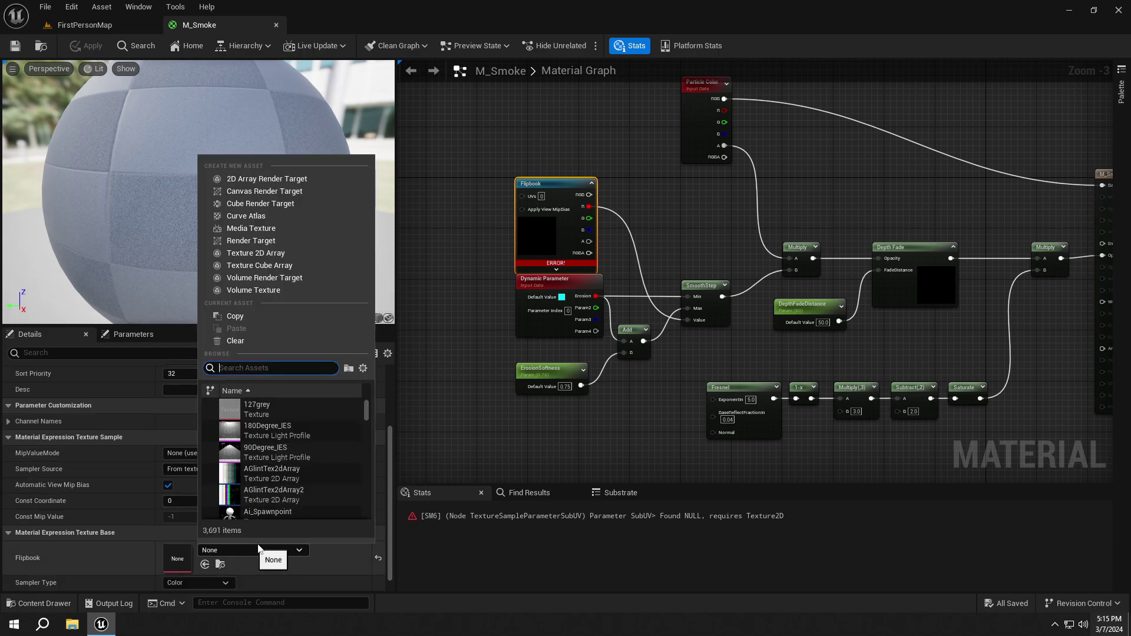
text(smoke)
key(Return)
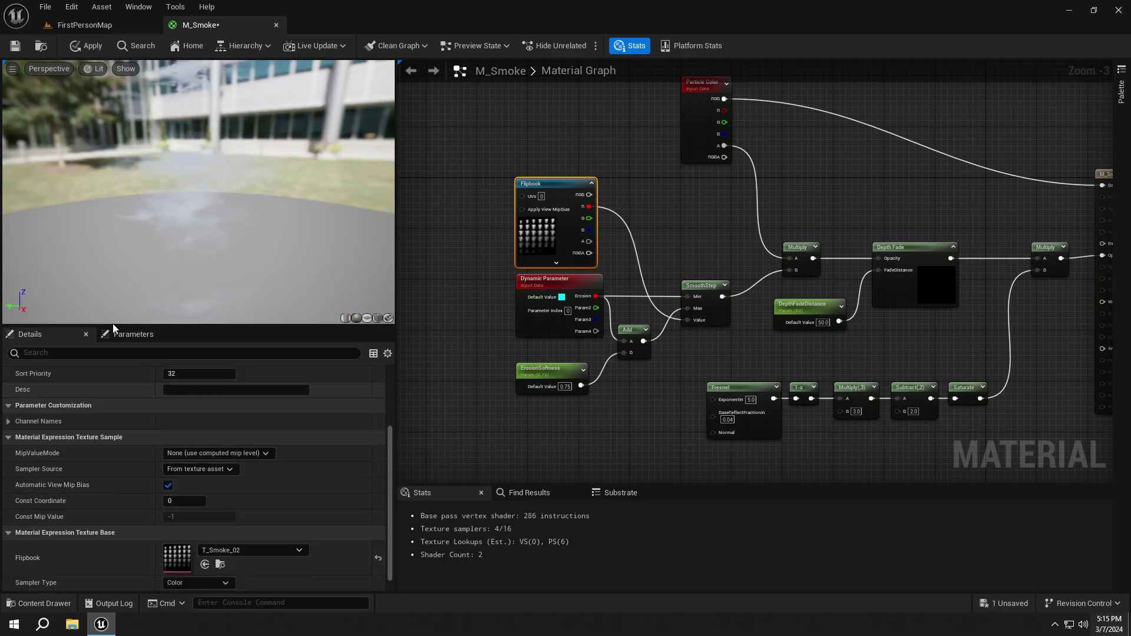
click(89, 44)
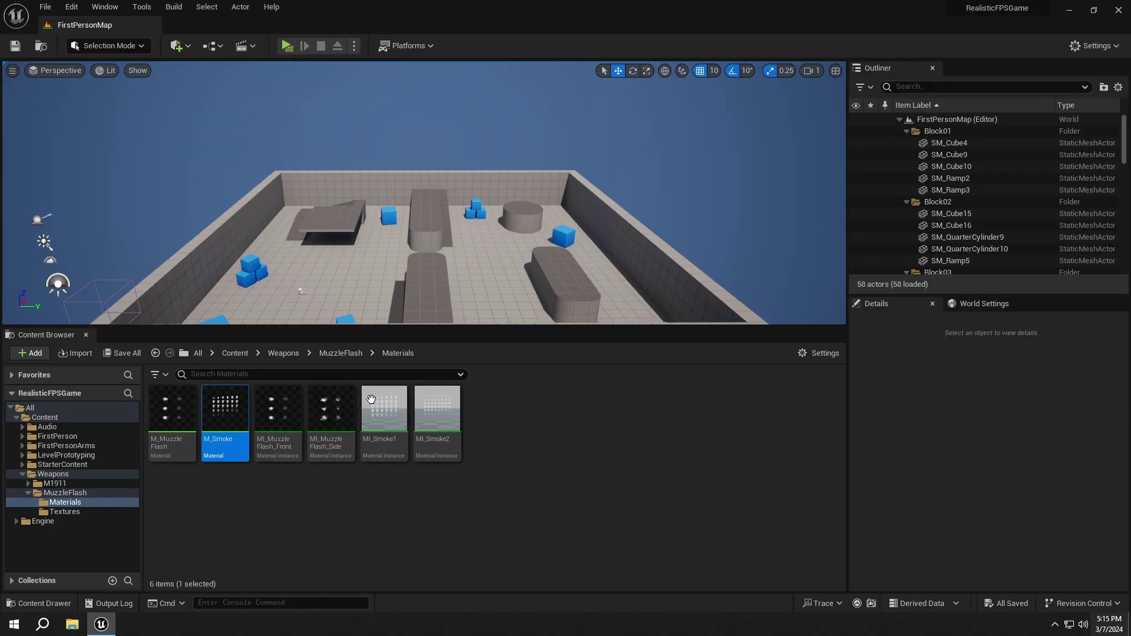
Give MI_Smoke1 parent M_Smoke and Flipbook texture T_Smoke_02
double_click(384, 423)
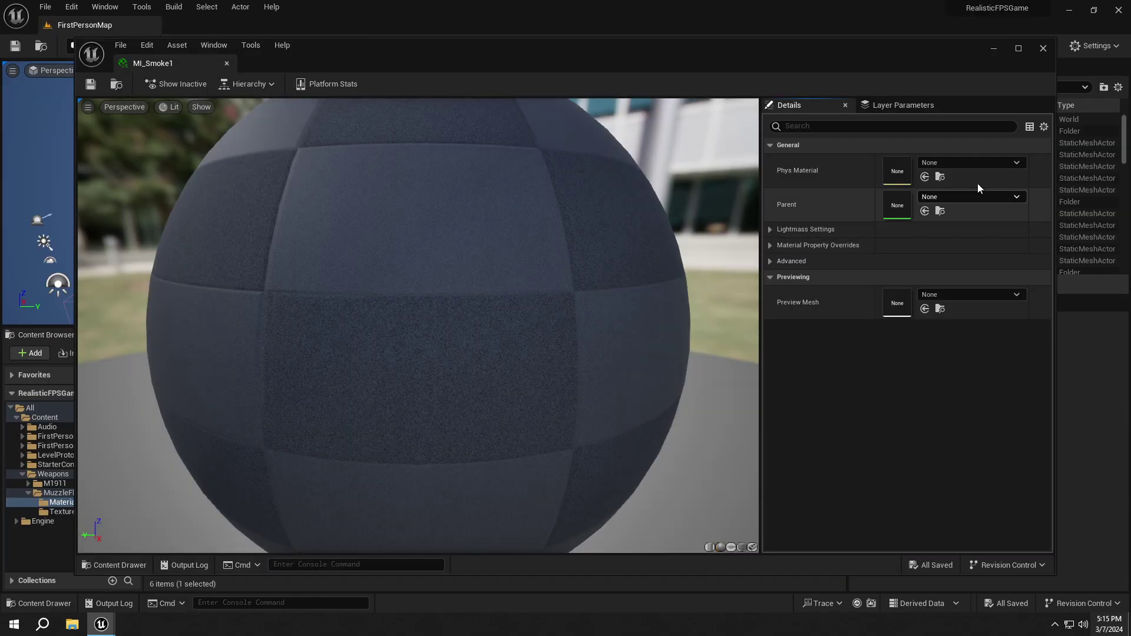
click(945, 195)
text(M_Smoke)
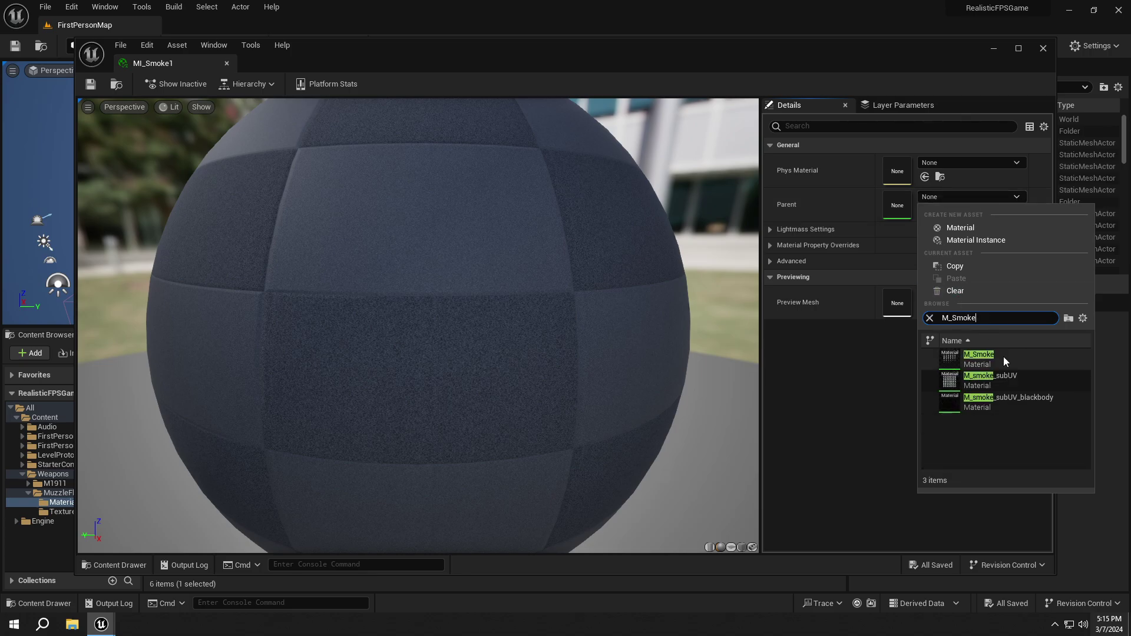
mouse_move(978, 357)
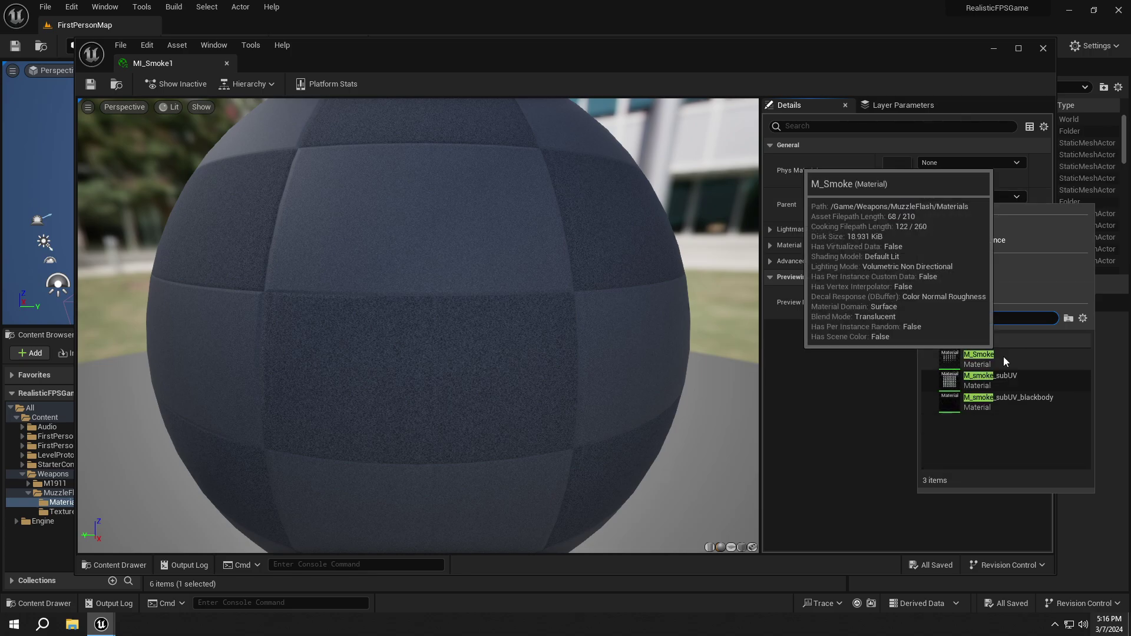
click(1004, 356)
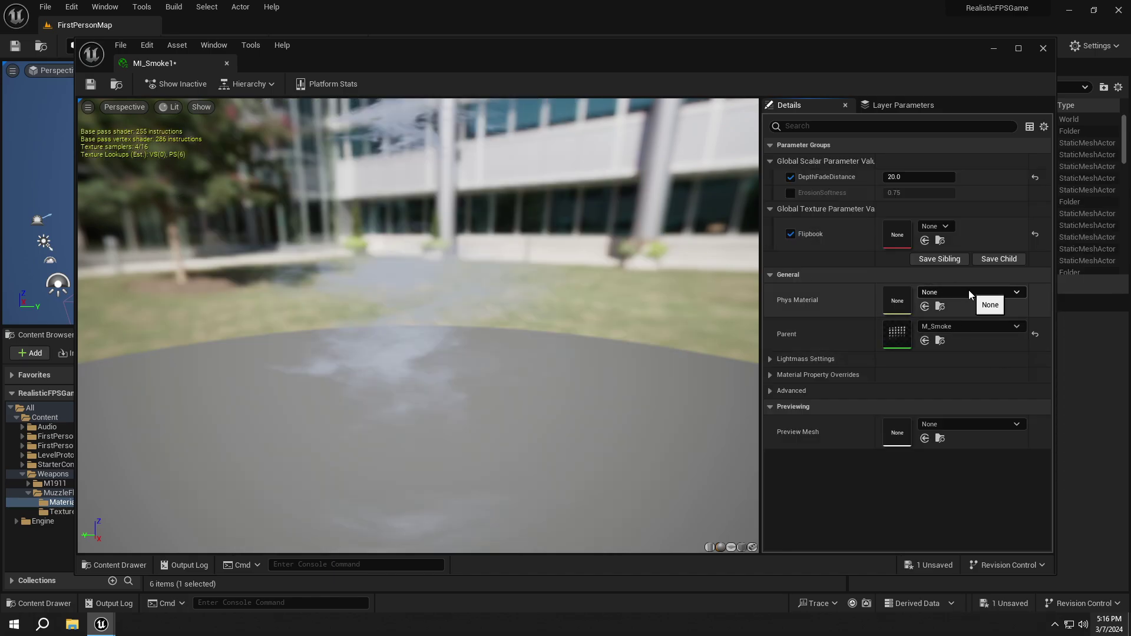
click(943, 227)
text(Smok)
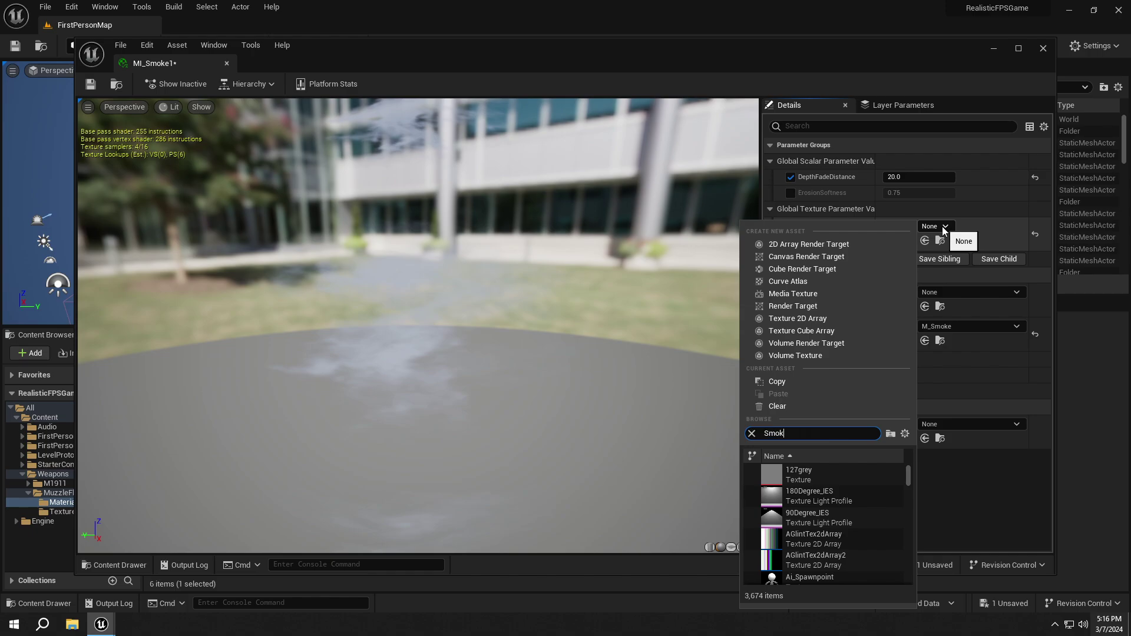
text(e)
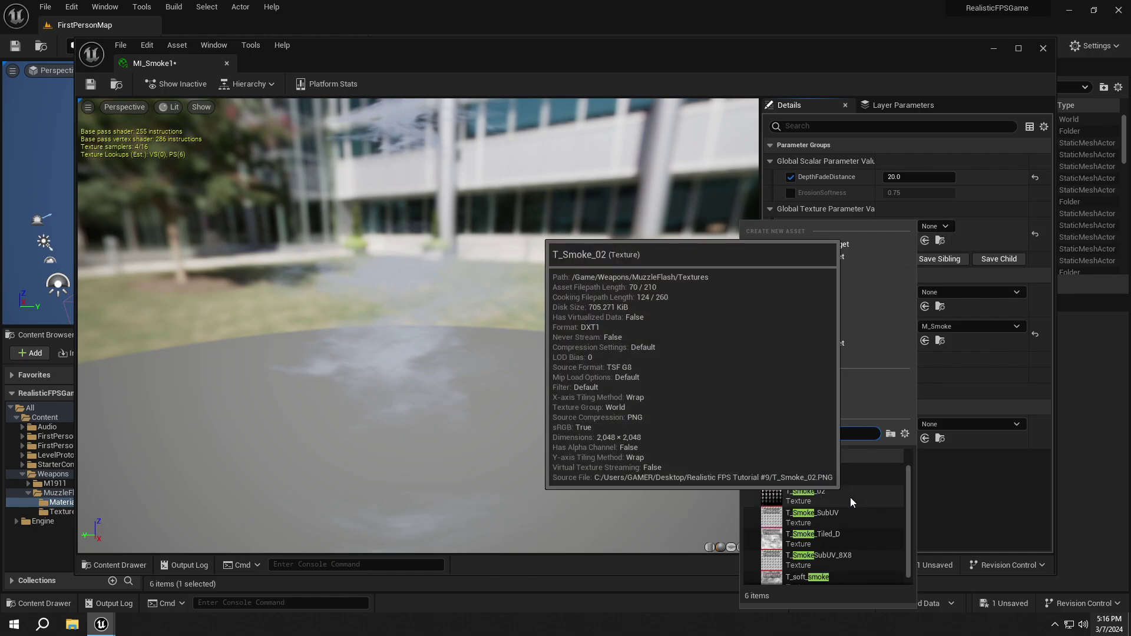
click(850, 498)
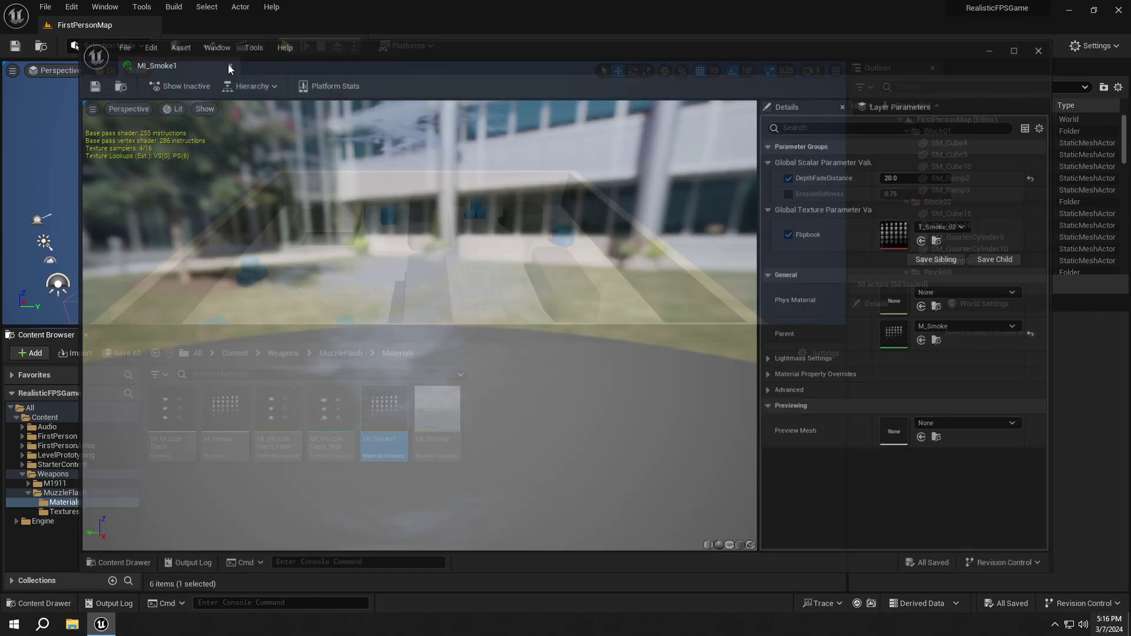
Give MI_Smoke2 parent M_Smoke and Flipbook texture T_Smoke_01, then close the instance editors
click(228, 64)
double_click(432, 428)
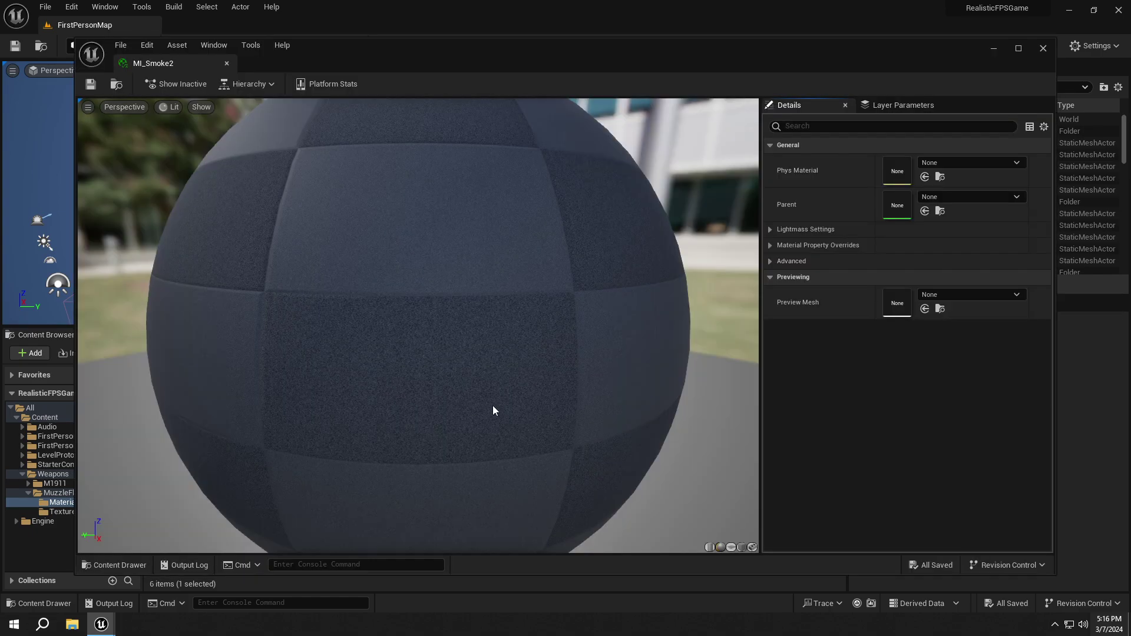
click(963, 196)
text(M_)
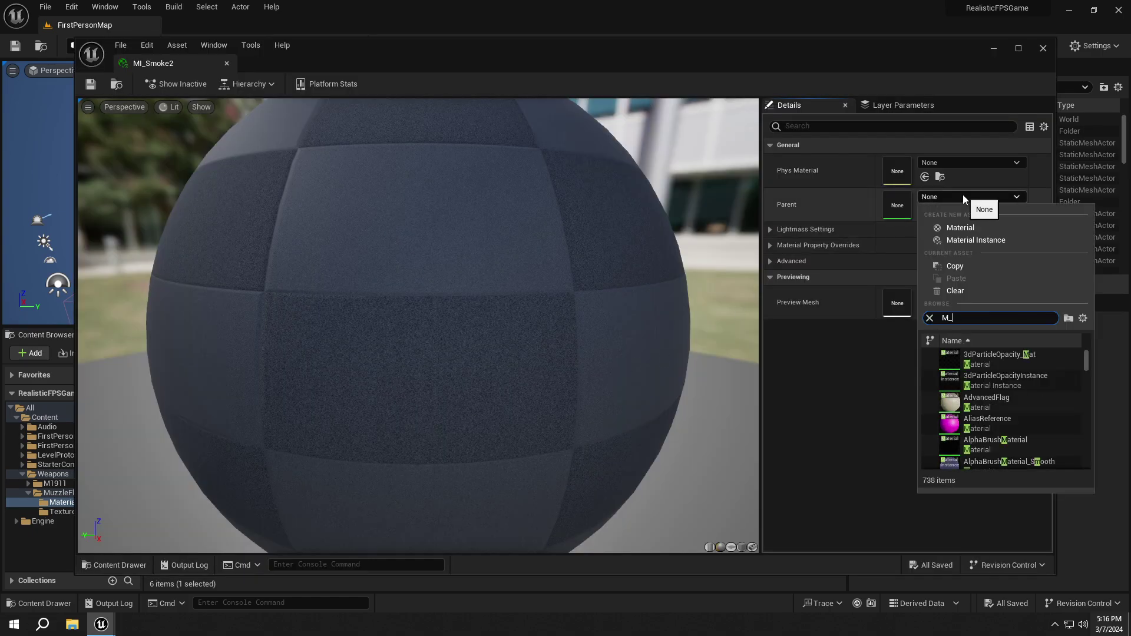
text(Smoke)
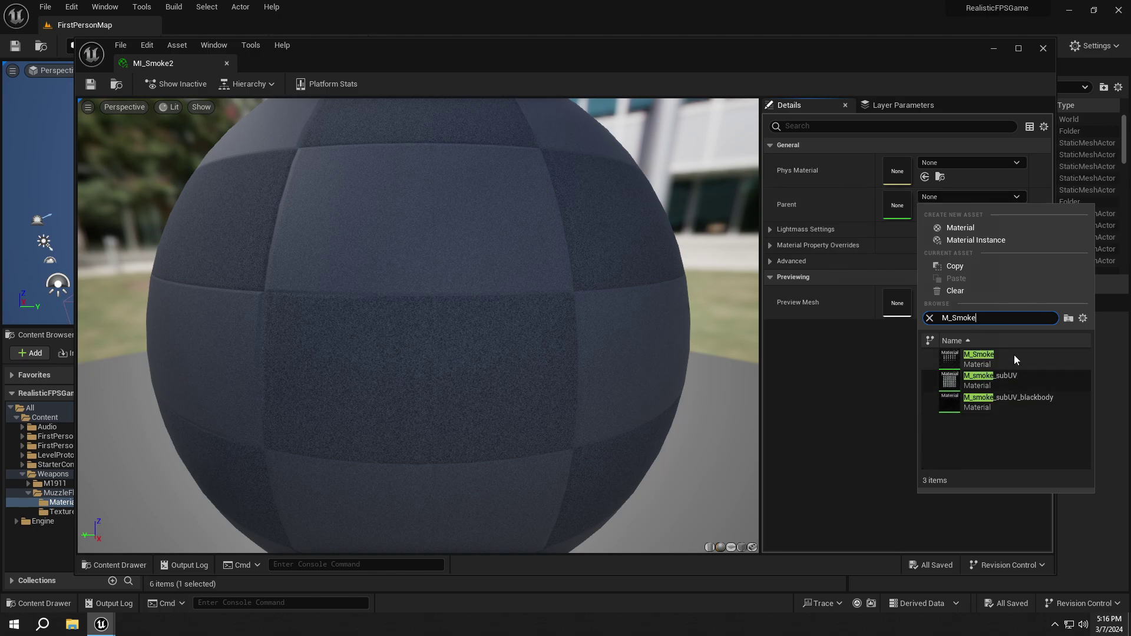
click(1014, 354)
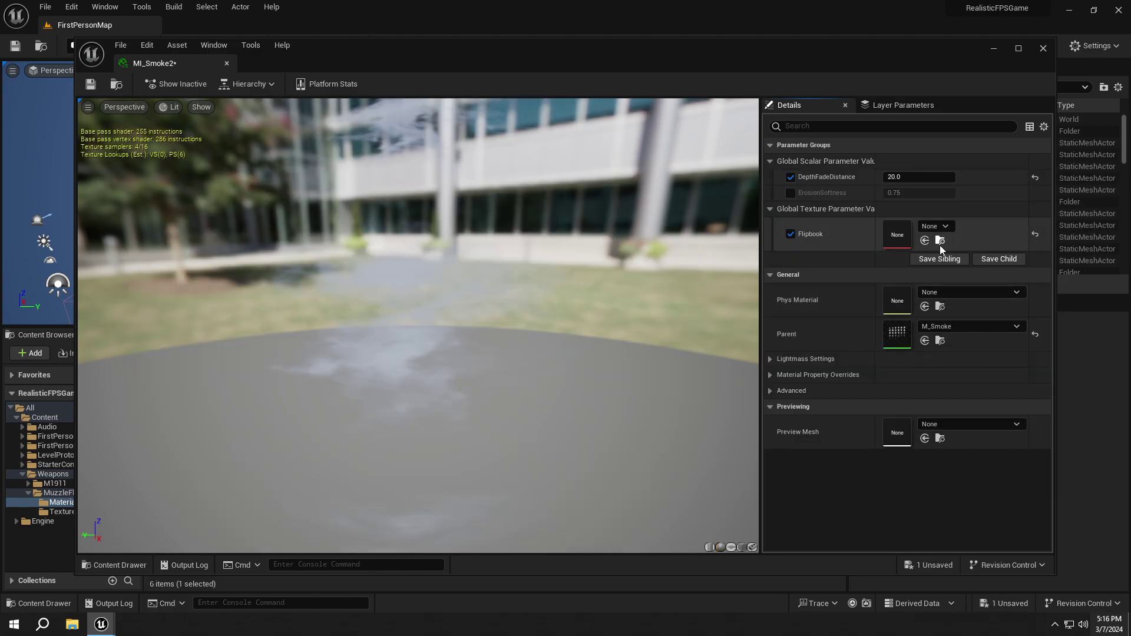
click(944, 227)
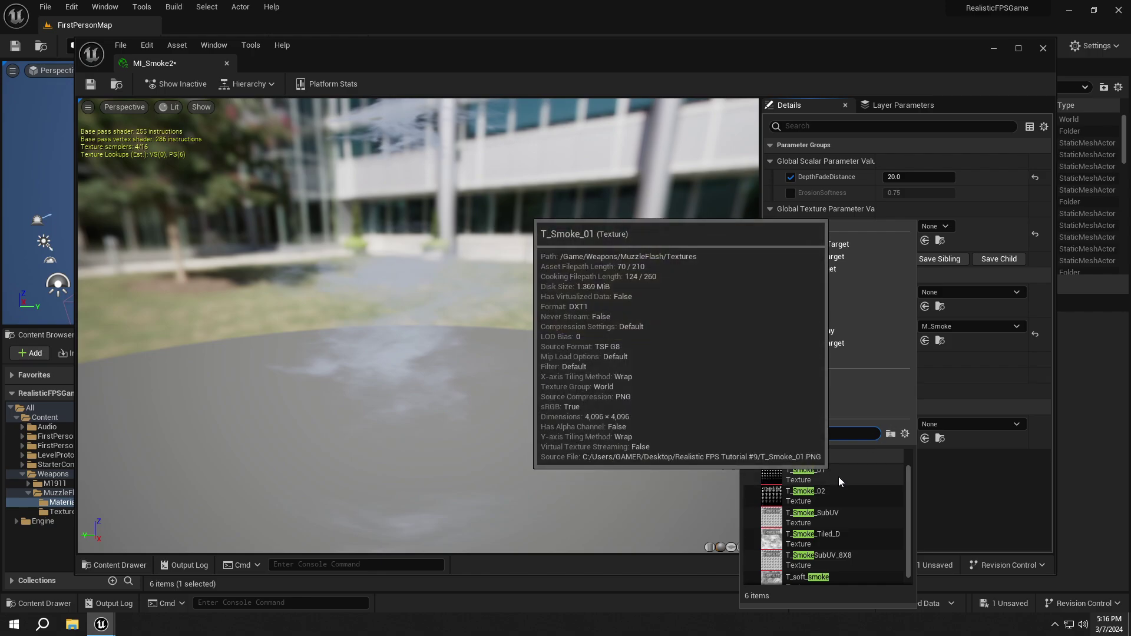
click(826, 474)
click(90, 84)
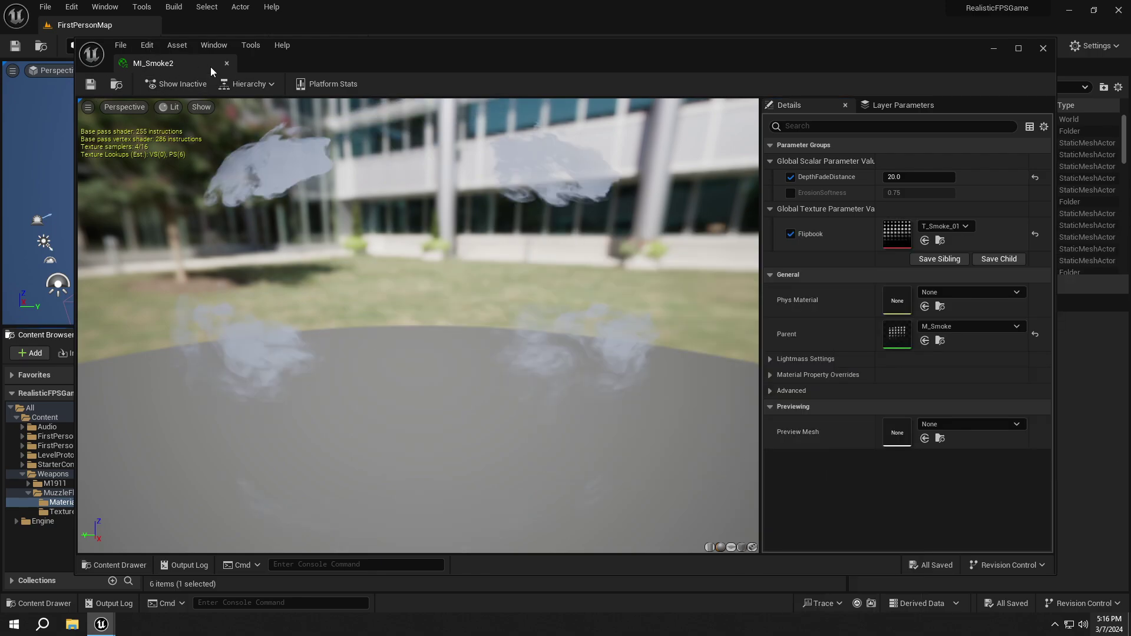
click(226, 63)
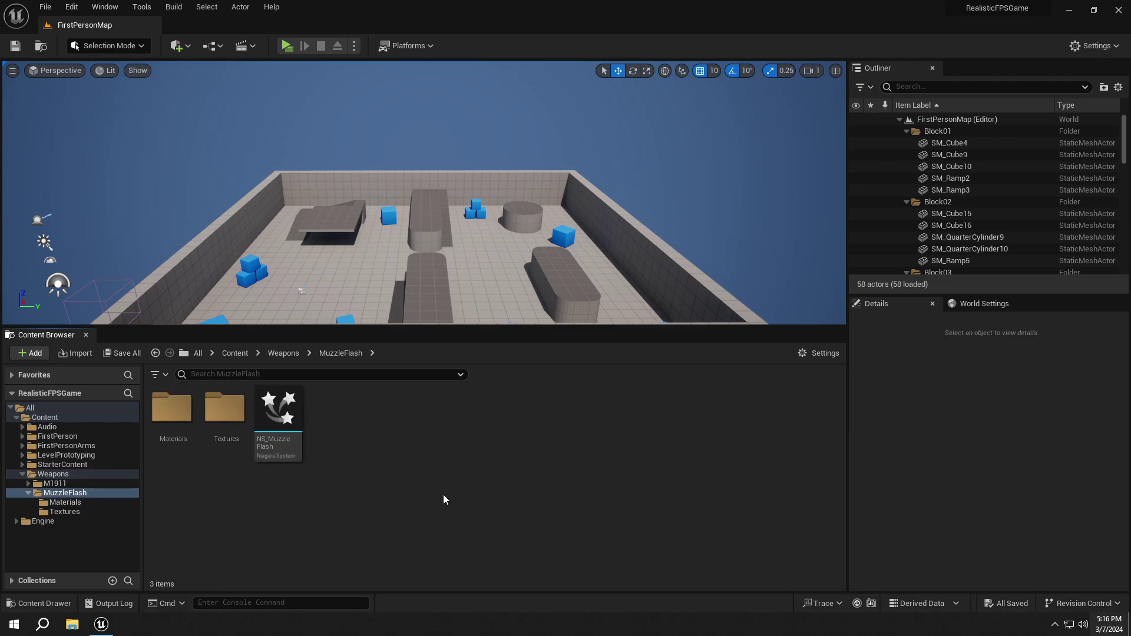
Open NS_MuzzleFlash and select the MuzzleFlashFront emitter's Sprite Renderer
double_click(278, 413)
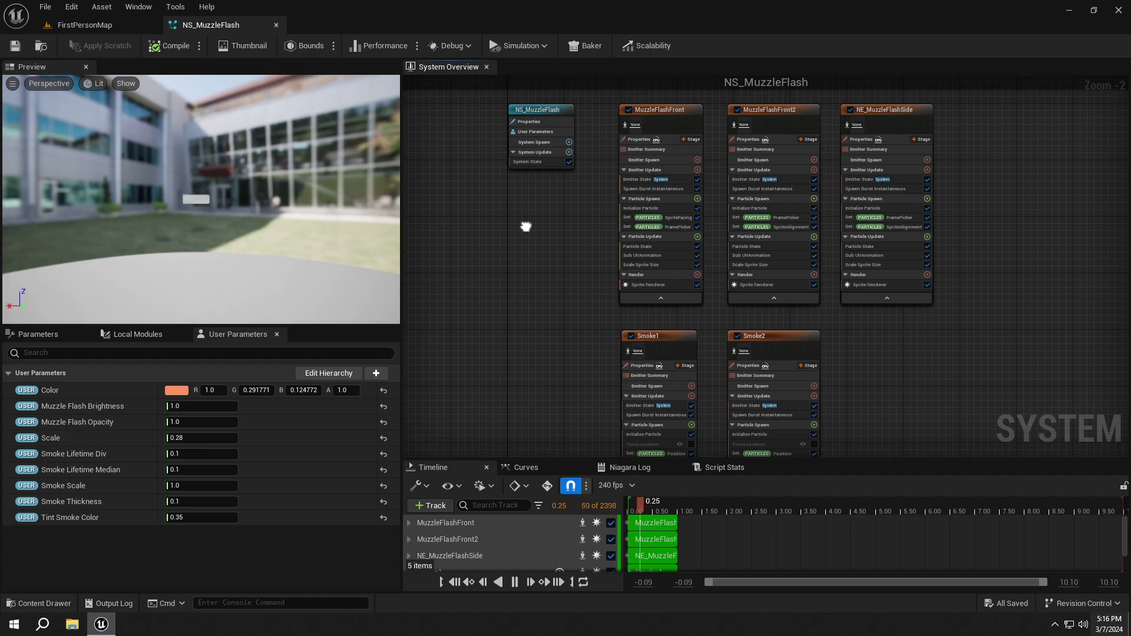
right_drag(525, 228, 495, 253)
scroll(462, 247, up, 1)
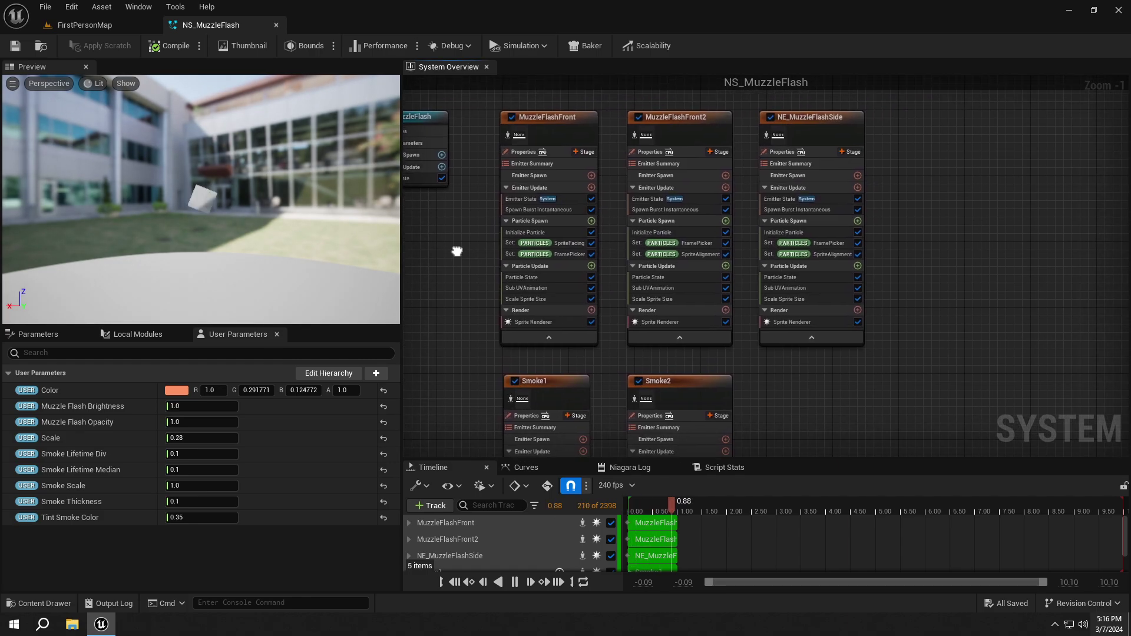
mouse_move(495, 254)
right_down()
mouse_move(438, 242)
mouse_move(444, 249)
right_up()
click(513, 317)
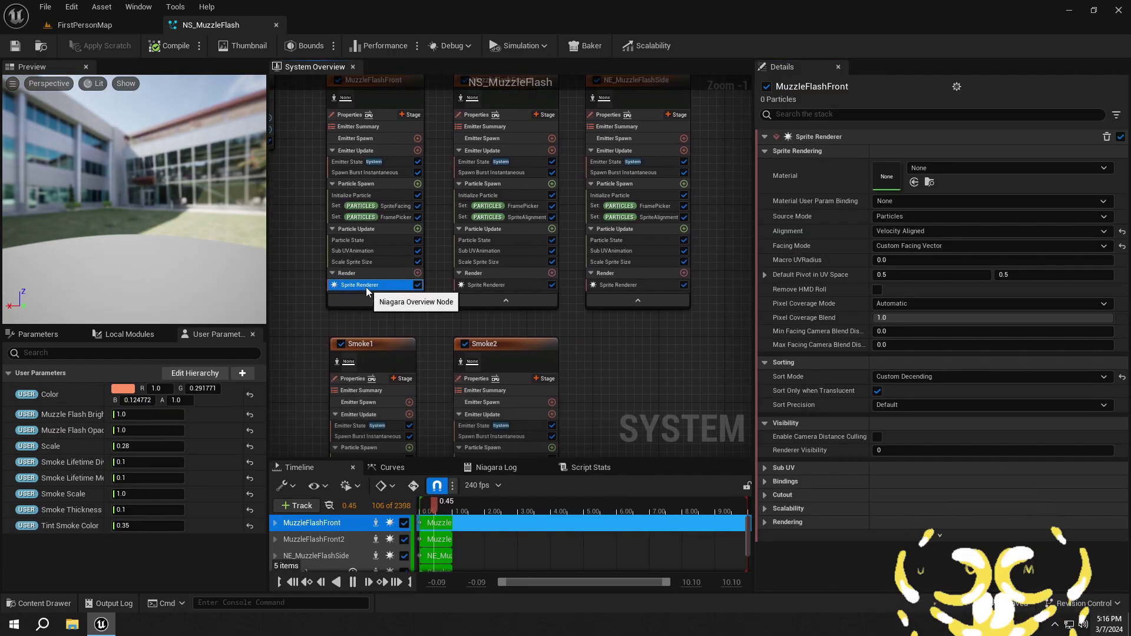
Assign MI_MuzzleFlash_Front to the MuzzleFlashFront and MuzzleFlashFront2 sprite renderers
click(945, 171)
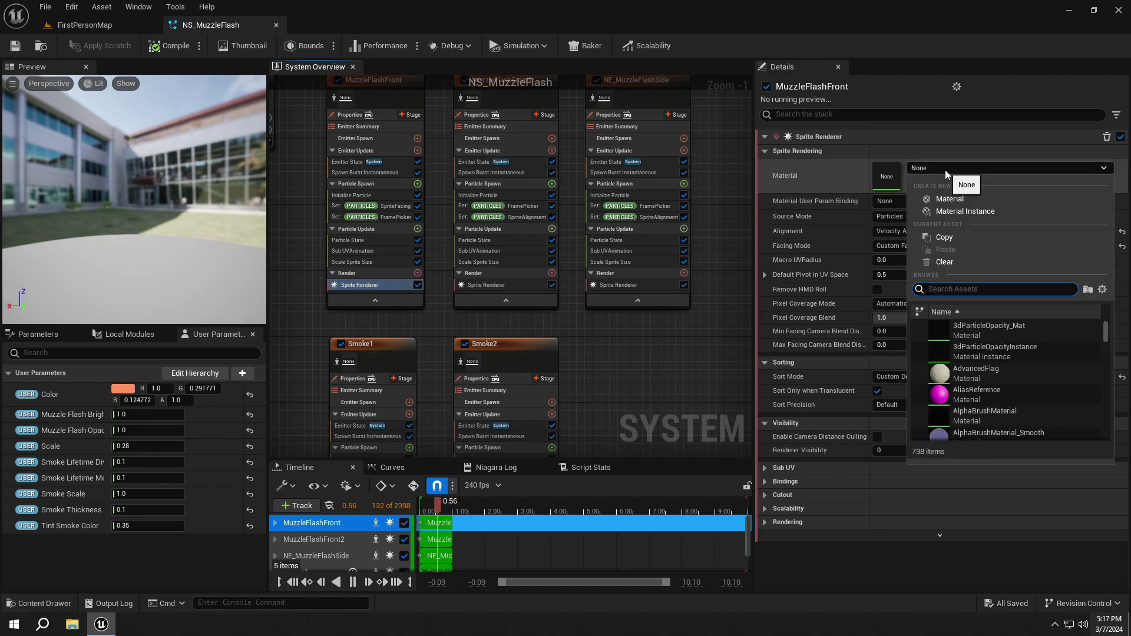
text(MI_Muzzl)
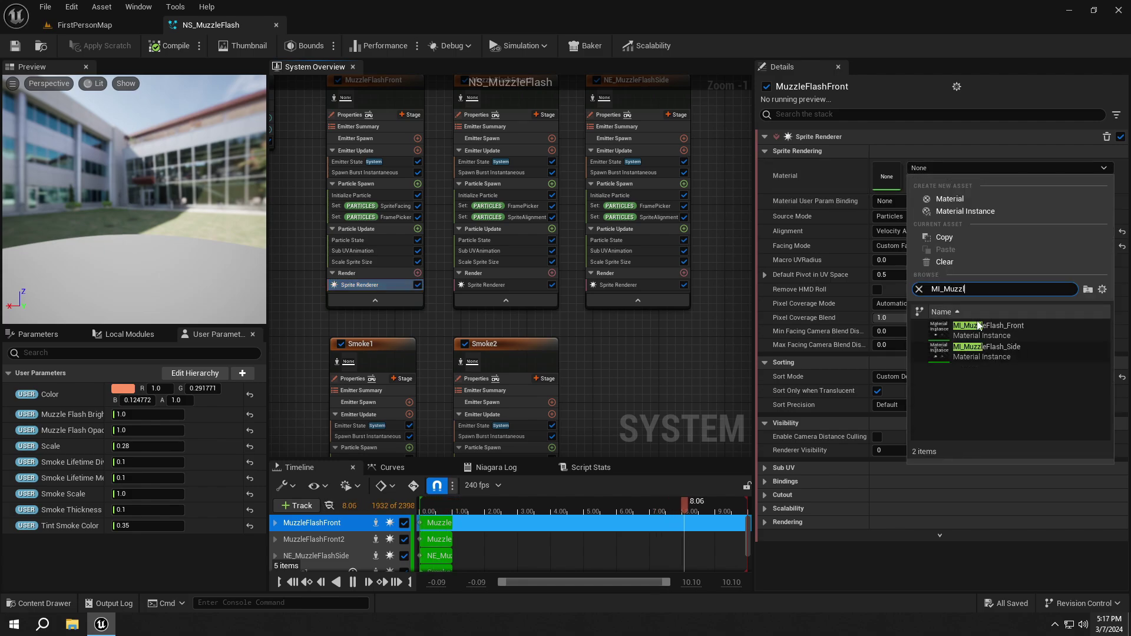
click(980, 328)
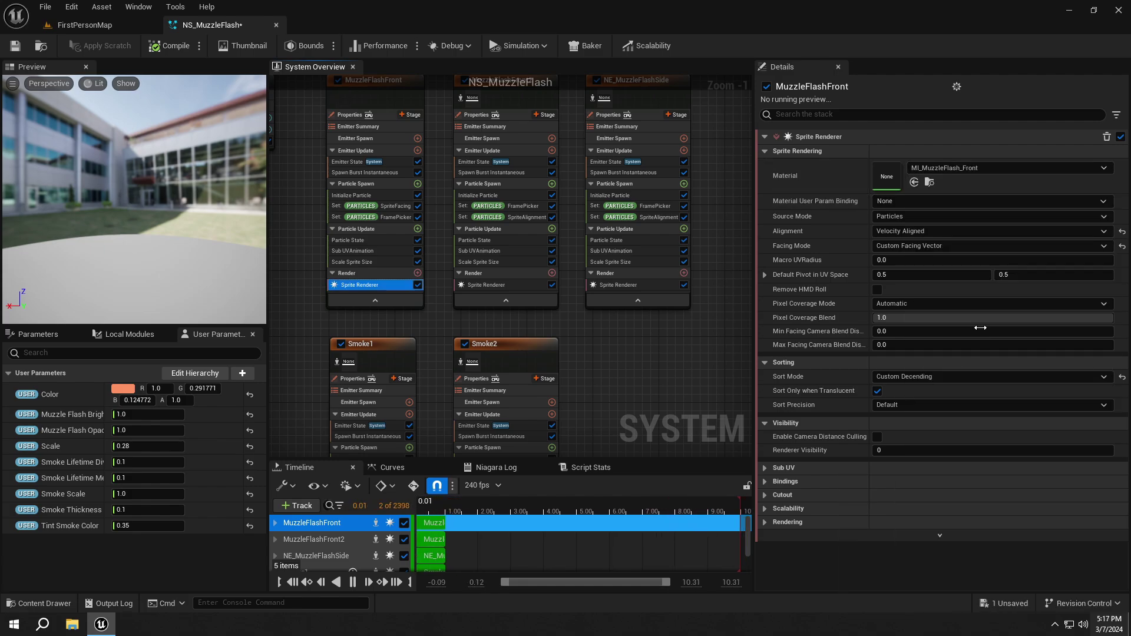
click(503, 287)
click(936, 170)
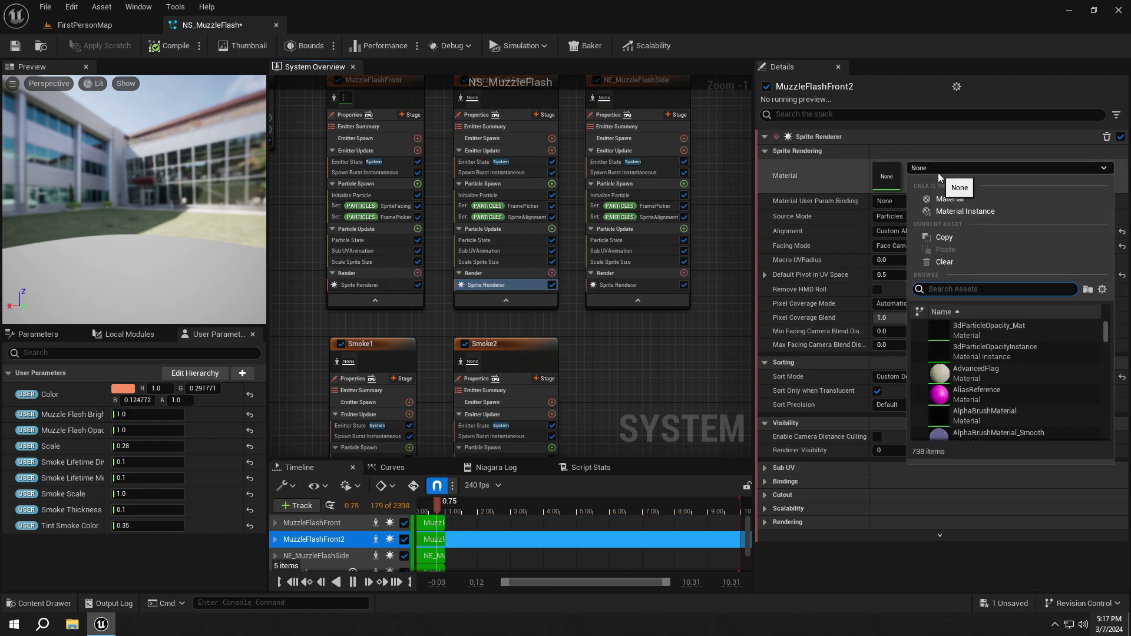
text(MI_MuzzleF)
click(955, 329)
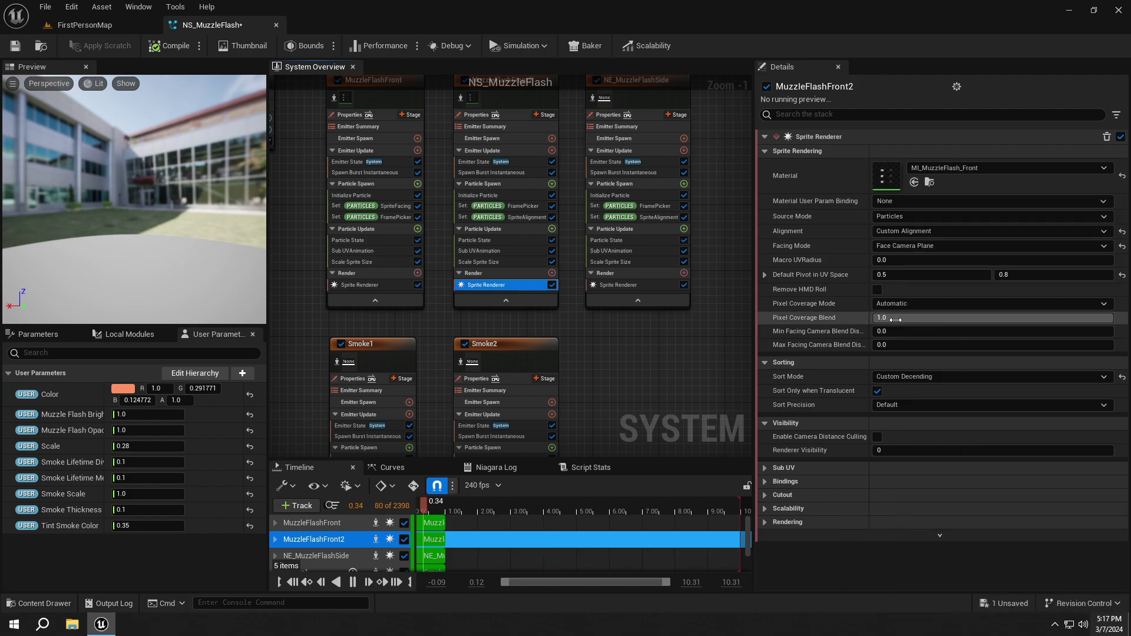
Assign MI_MuzzleFlash_Side to the NE_MuzzleFlashSide sprite renderer
click(632, 287)
click(934, 169)
text(MI_MuzzleFlas)
click(998, 347)
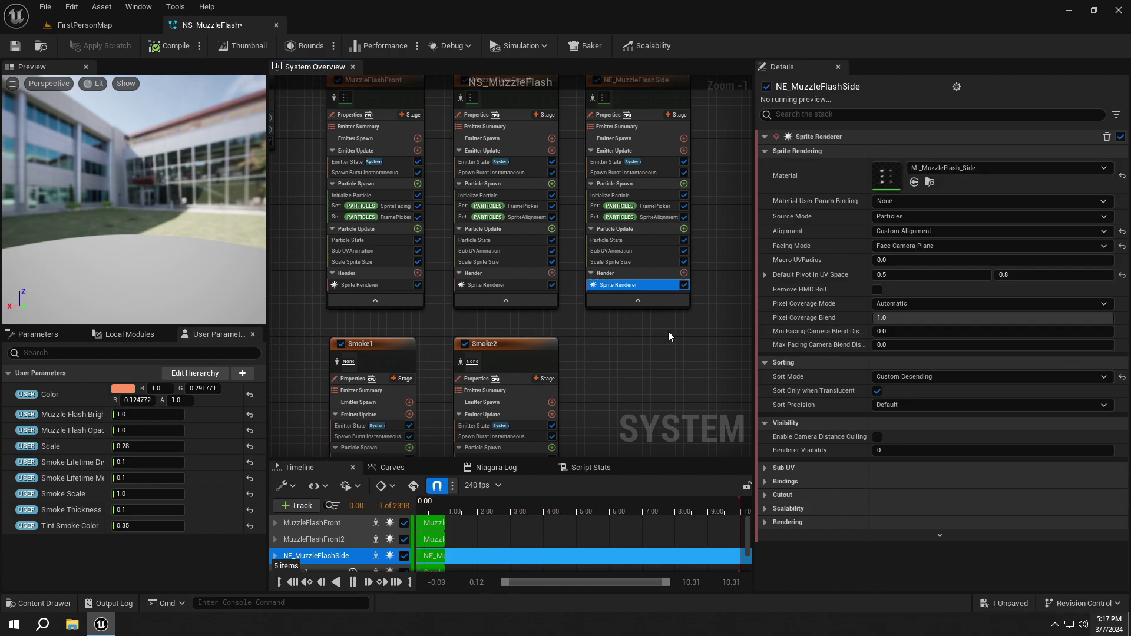
right_drag(662, 332, 791, 113)
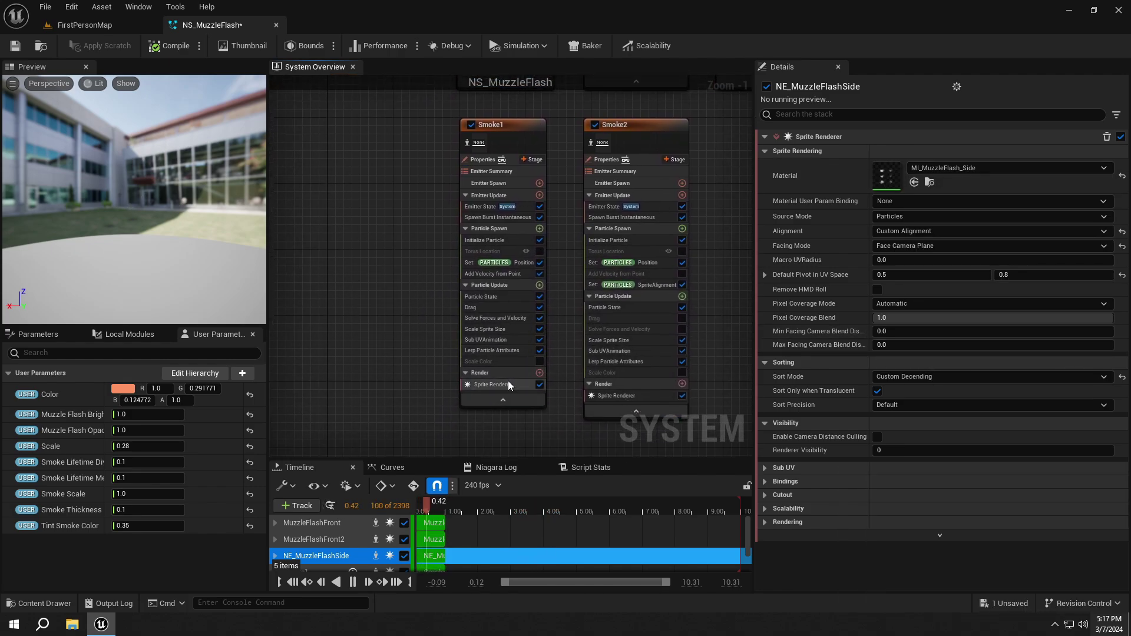
Assign MI_Smoke2 as the Smoke1 emitter's sprite renderer material
click(508, 381)
click(940, 171)
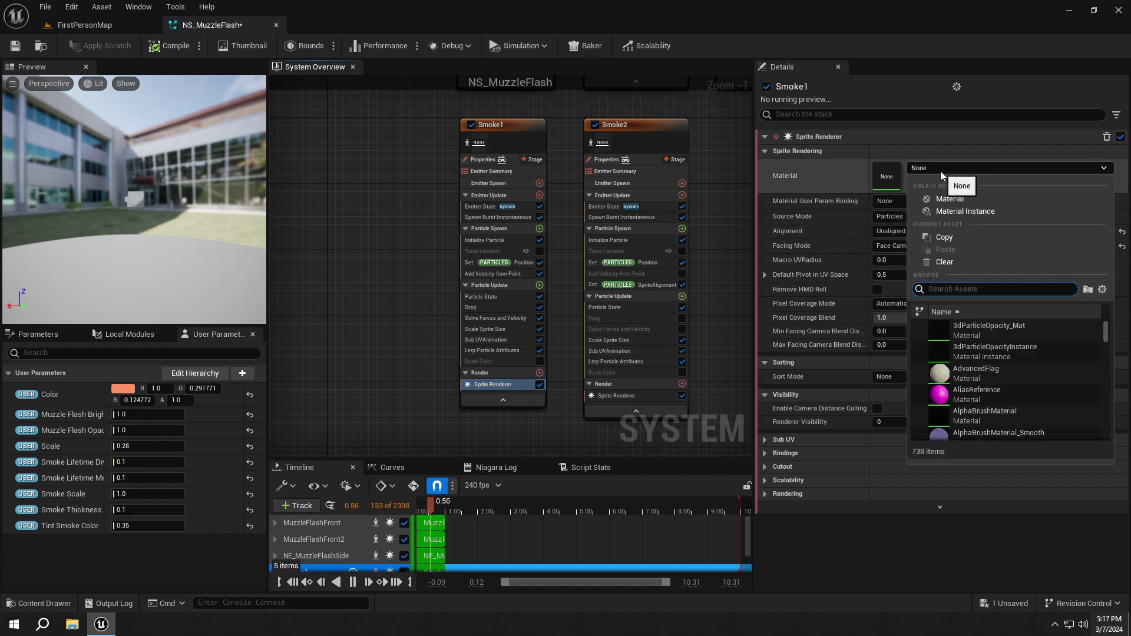
text(MI_)
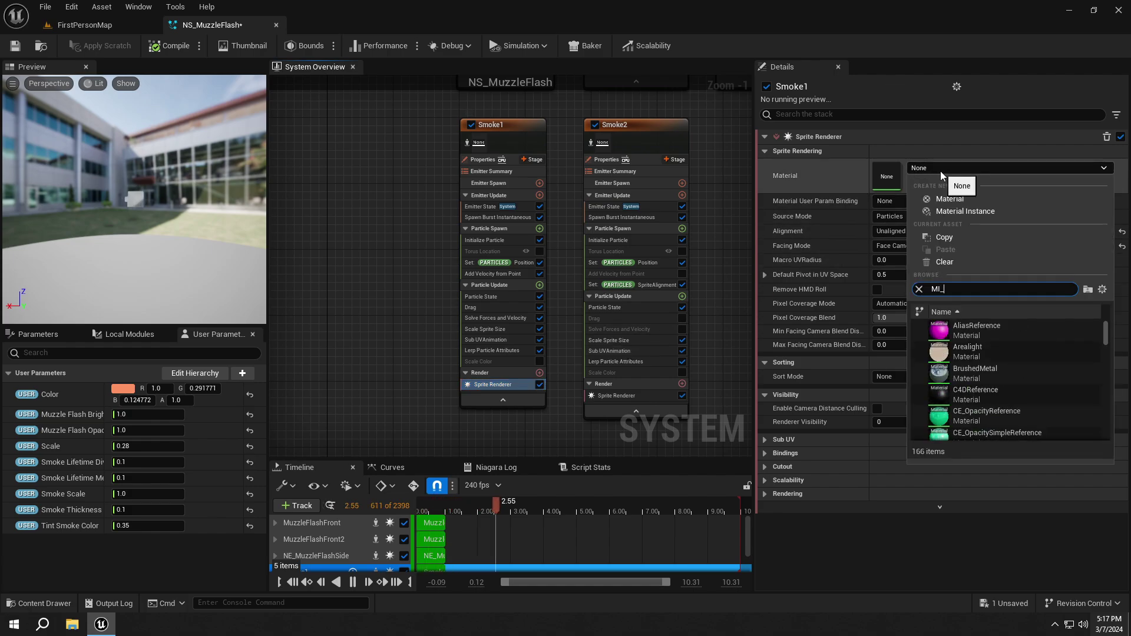
text(Smoke)
key(Return)
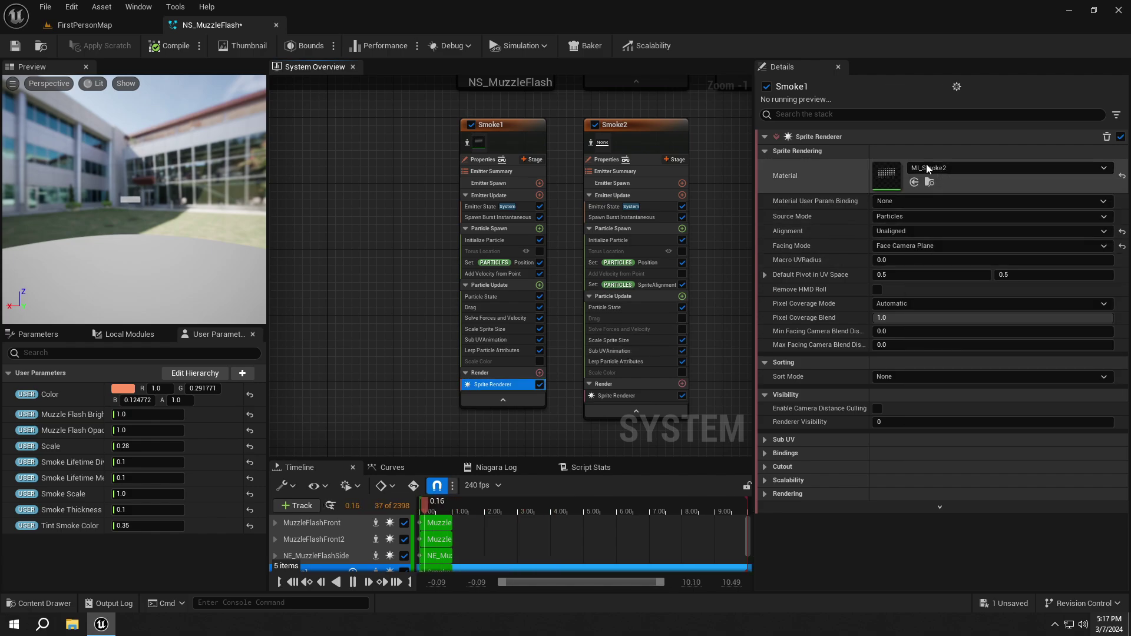
Assign MI_Smoke1 as the Smoke2 emitter's sprite renderer material
click(617, 395)
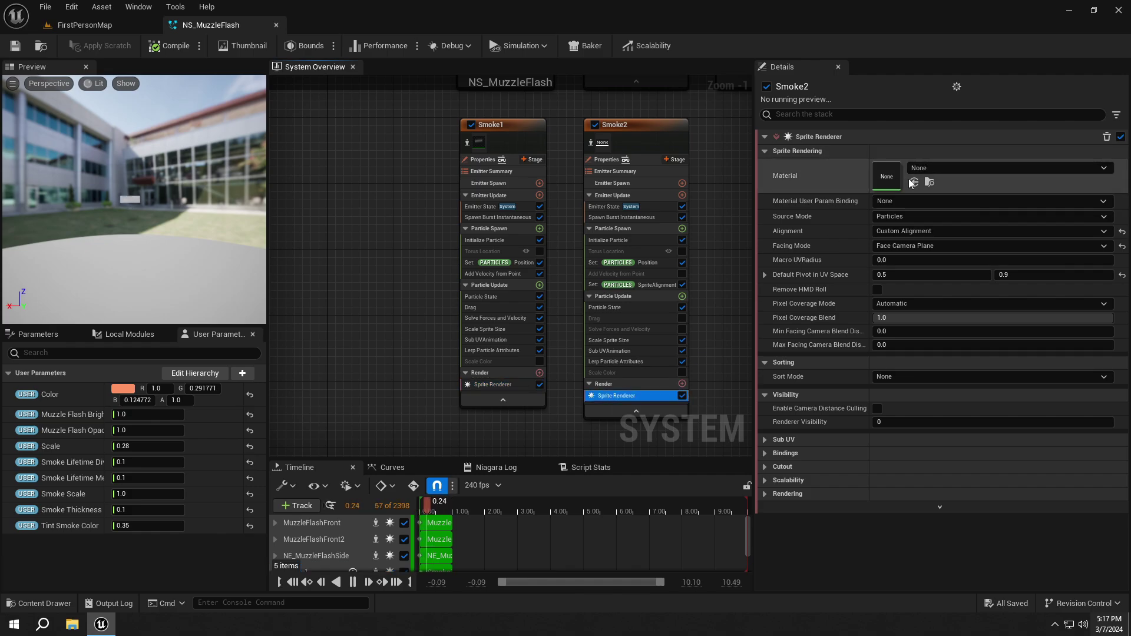
click(934, 168)
text(MI)
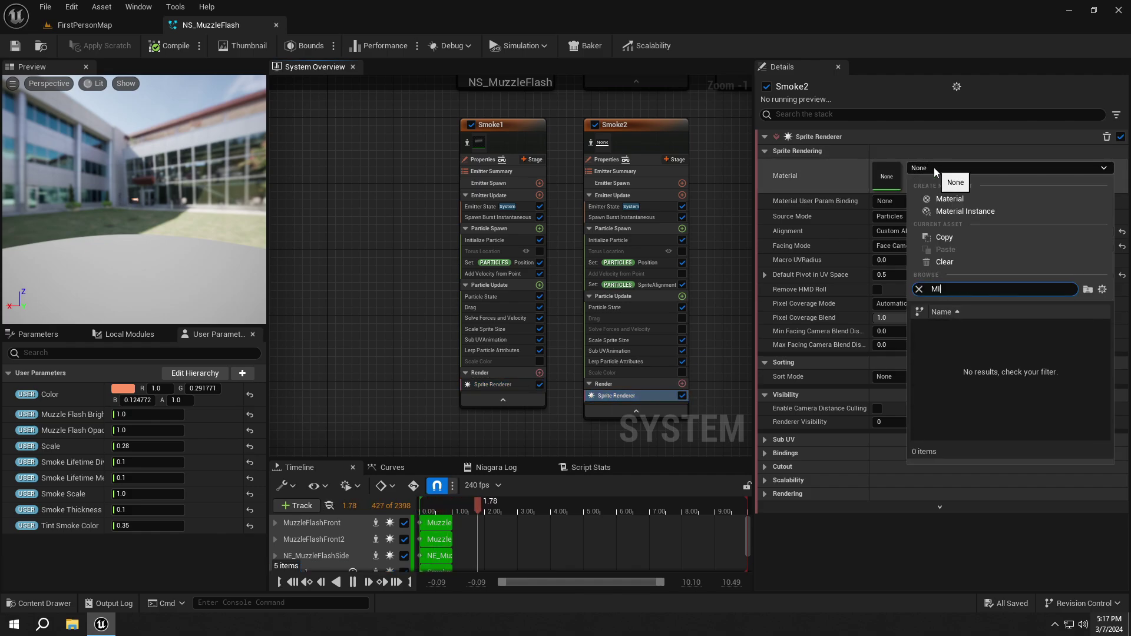
text(_Smoke)
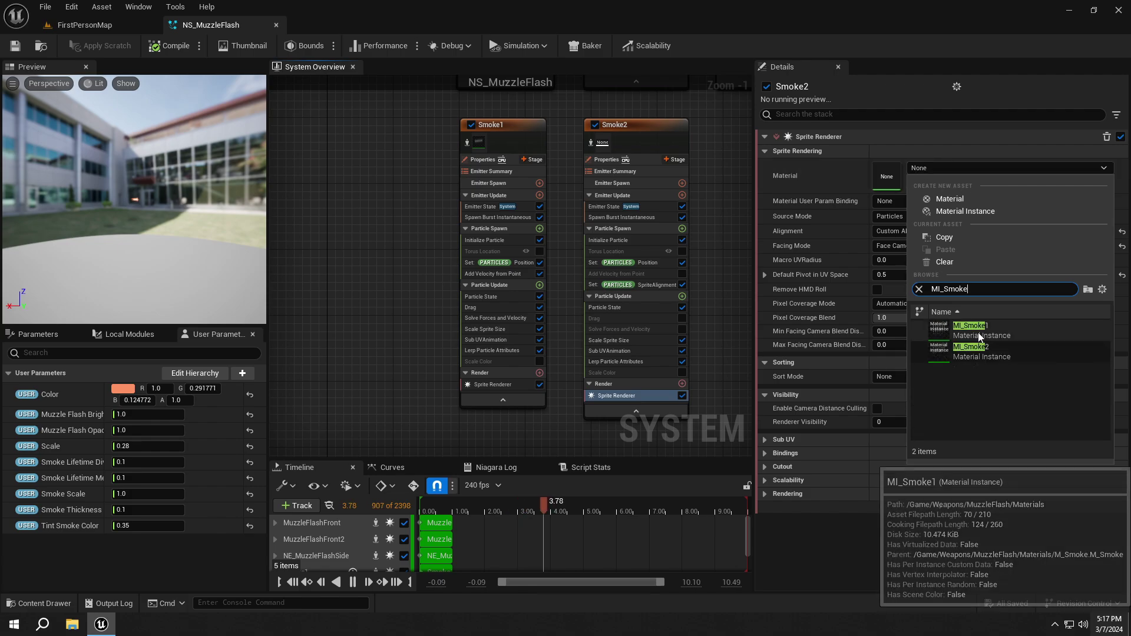
click(978, 328)
click(146, 213)
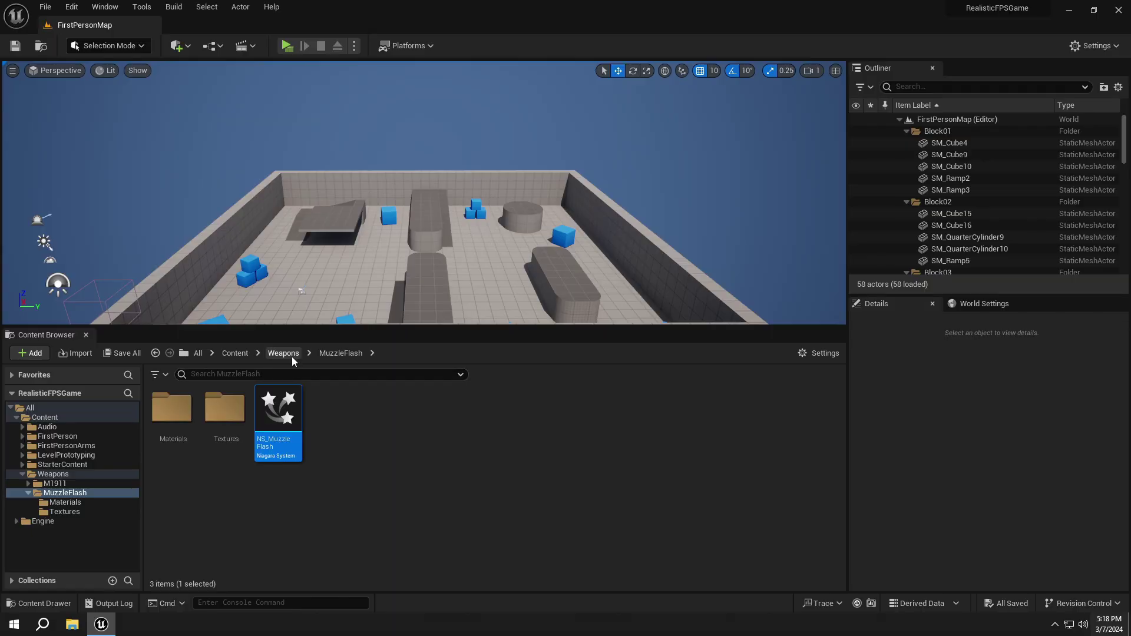
From the Weapons folder, bring up Weapon_Base and enter its Fire Hitscan function graph
click(292, 356)
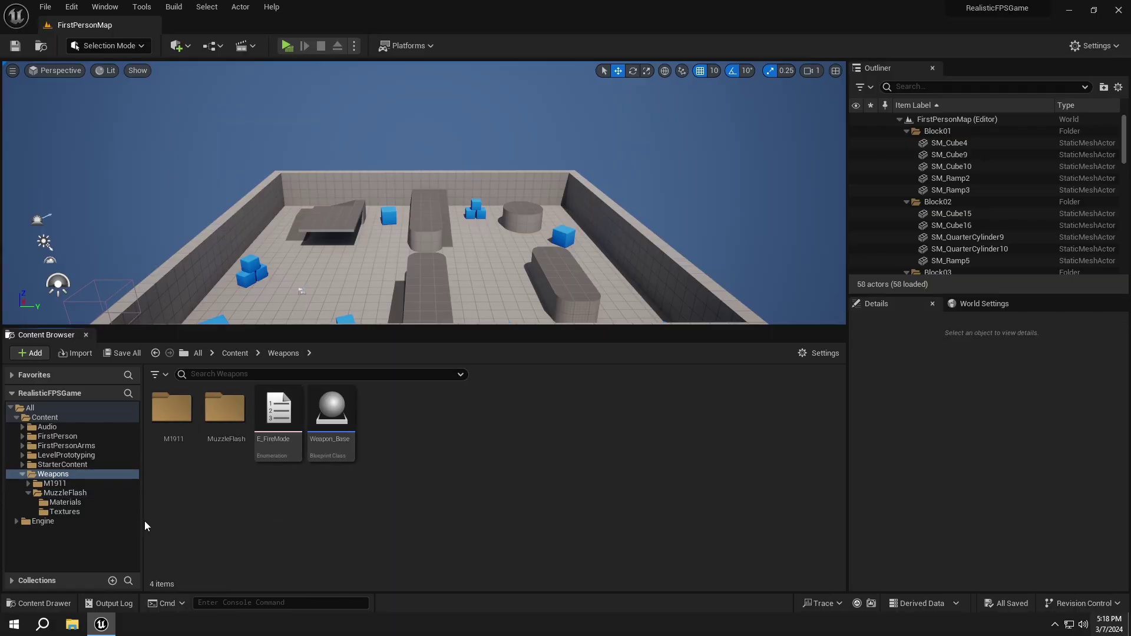
click(22, 474)
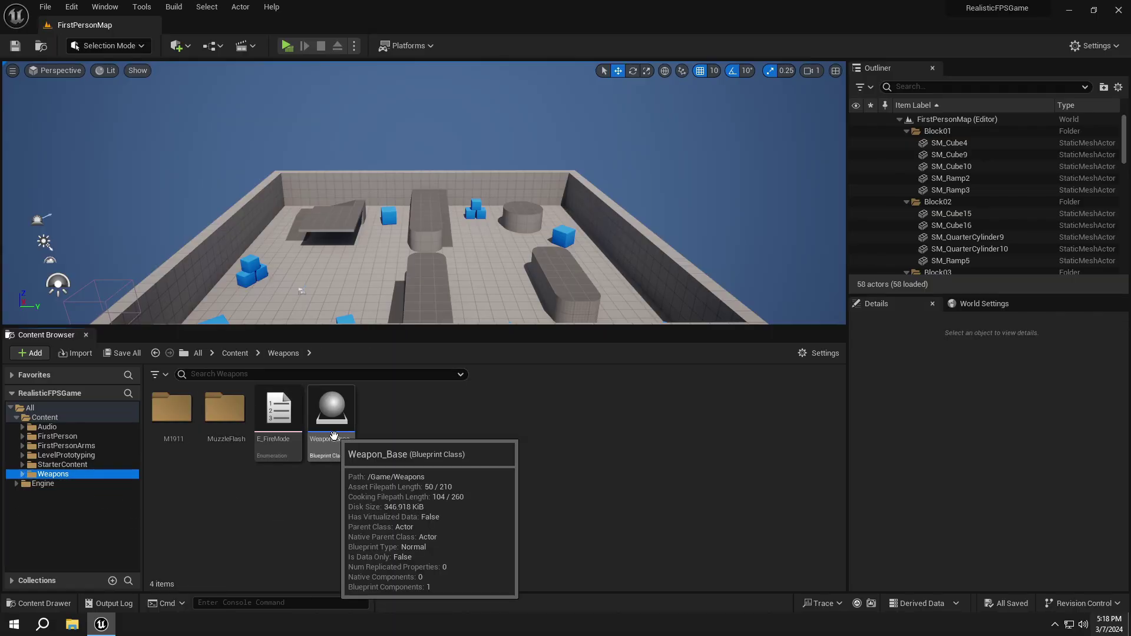
double_click(333, 437)
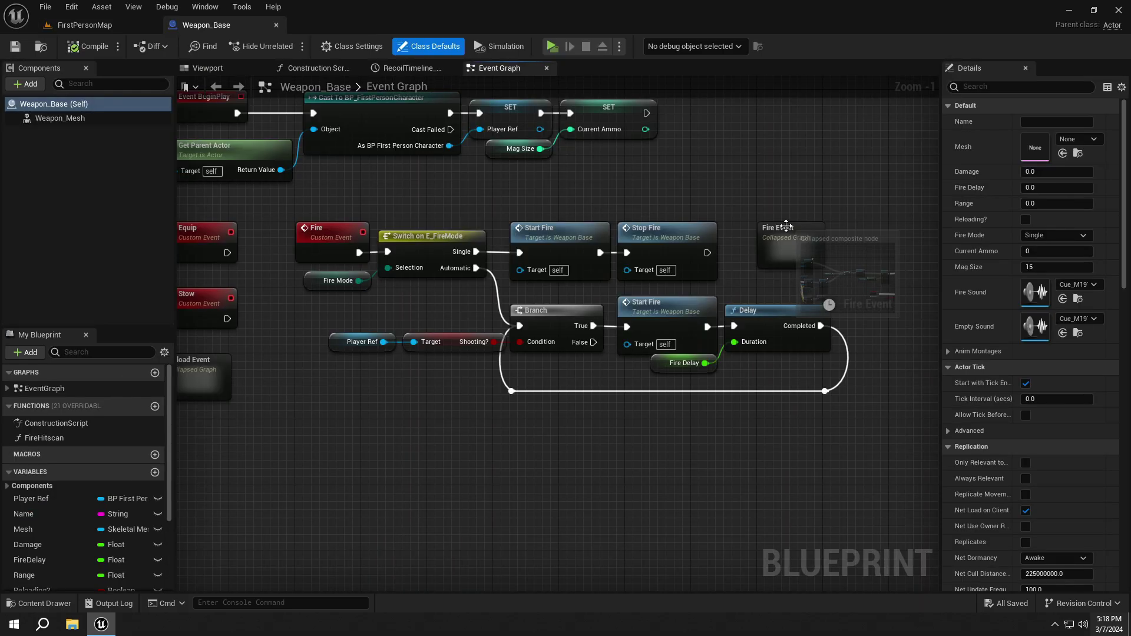
scroll(788, 254, down, 5)
right_drag(788, 254, 607, 218)
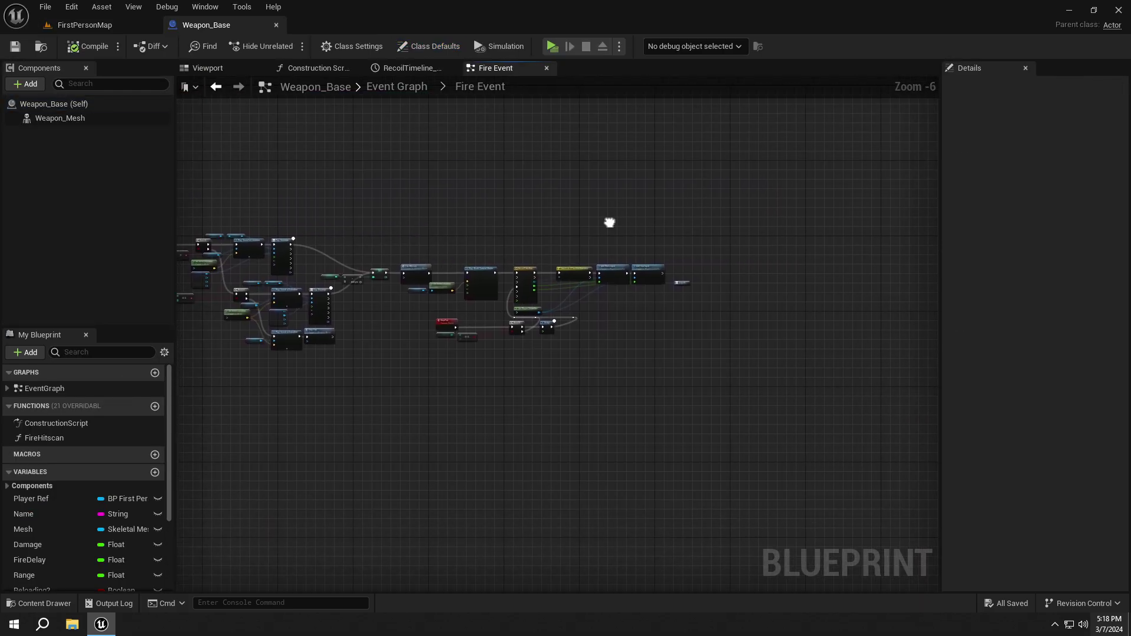
scroll(644, 246, up, 3)
scroll(644, 246, up, 3)
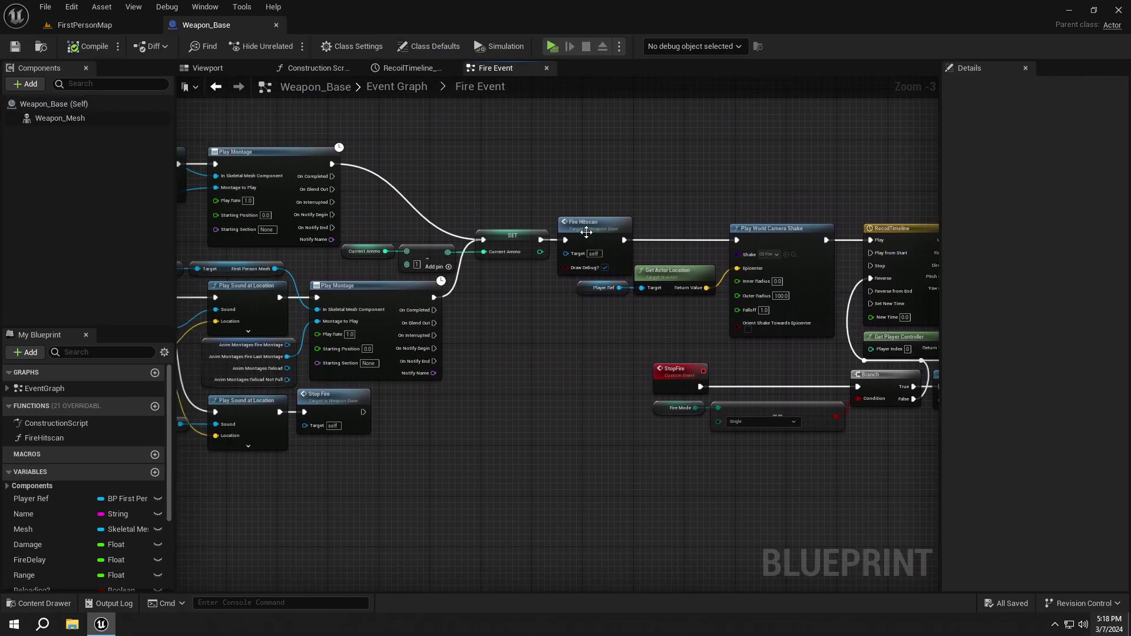
double_click(594, 255)
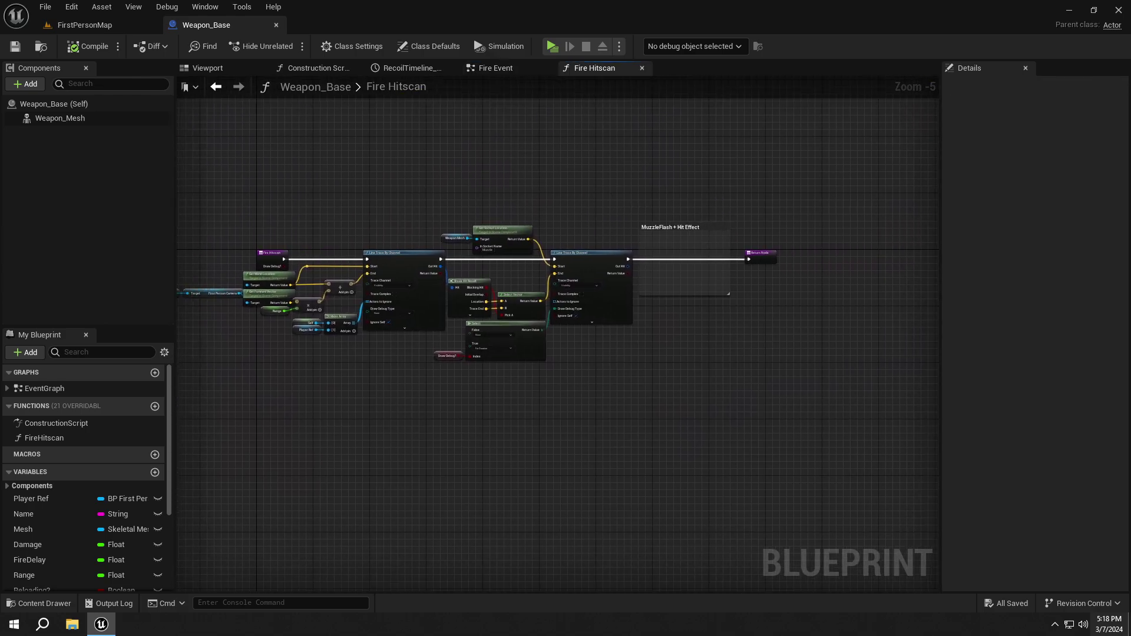
scroll(477, 209, up, 3)
Delete the muzzle-flash placeholder comment and detach the Return Node from Line Trace By Channel
click(520, 199)
key(Delete)
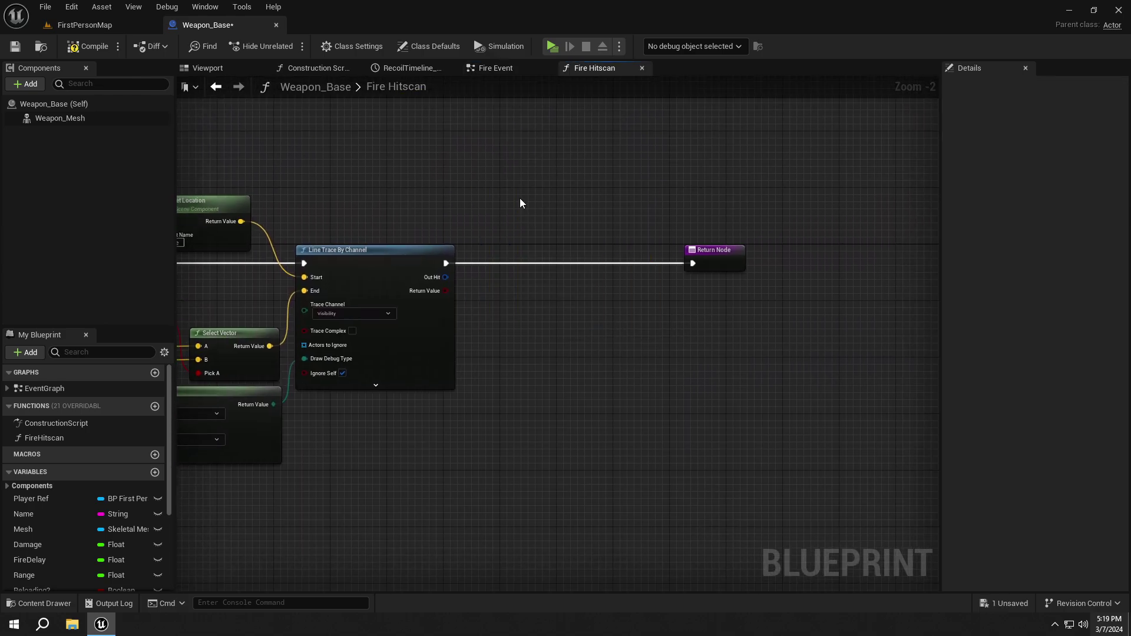
alt+click(692, 263)
drag(718, 255, 426, 230)
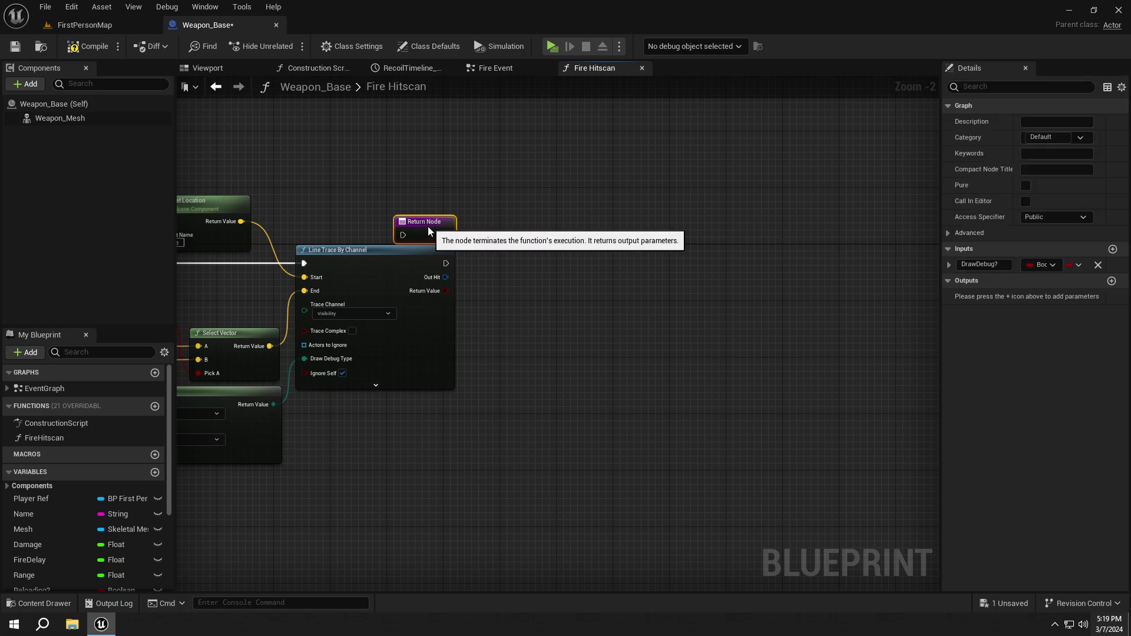
right_drag(427, 226, 449, 217)
Add a Spawn System Attached node on the line trace's execution output
drag(472, 254, 650, 252)
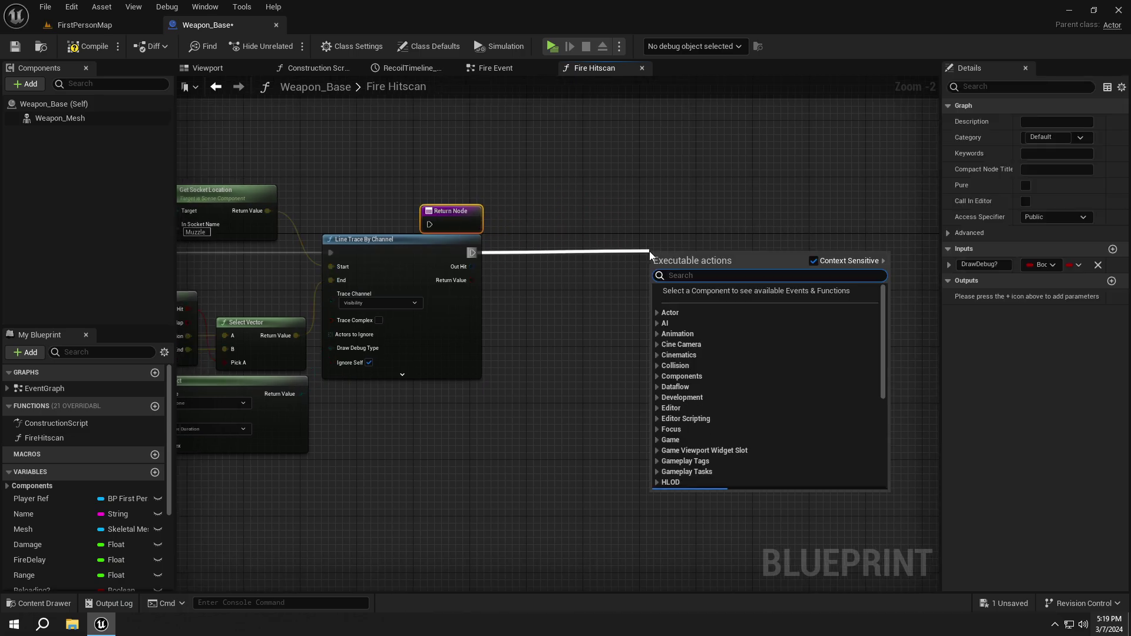
text(spawn system)
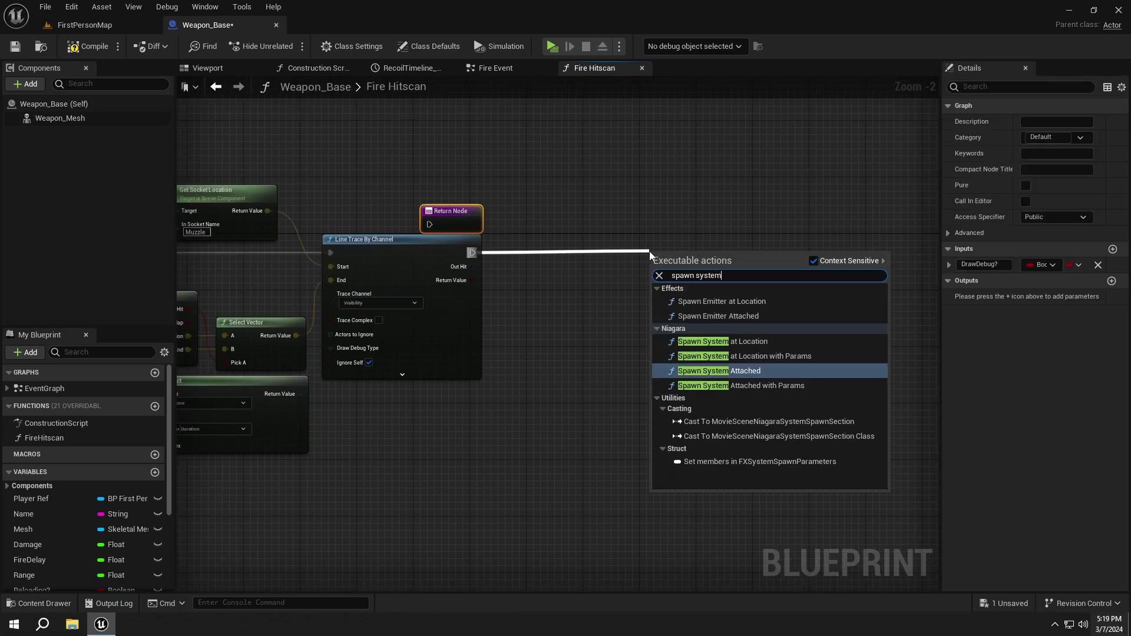
key(Return)
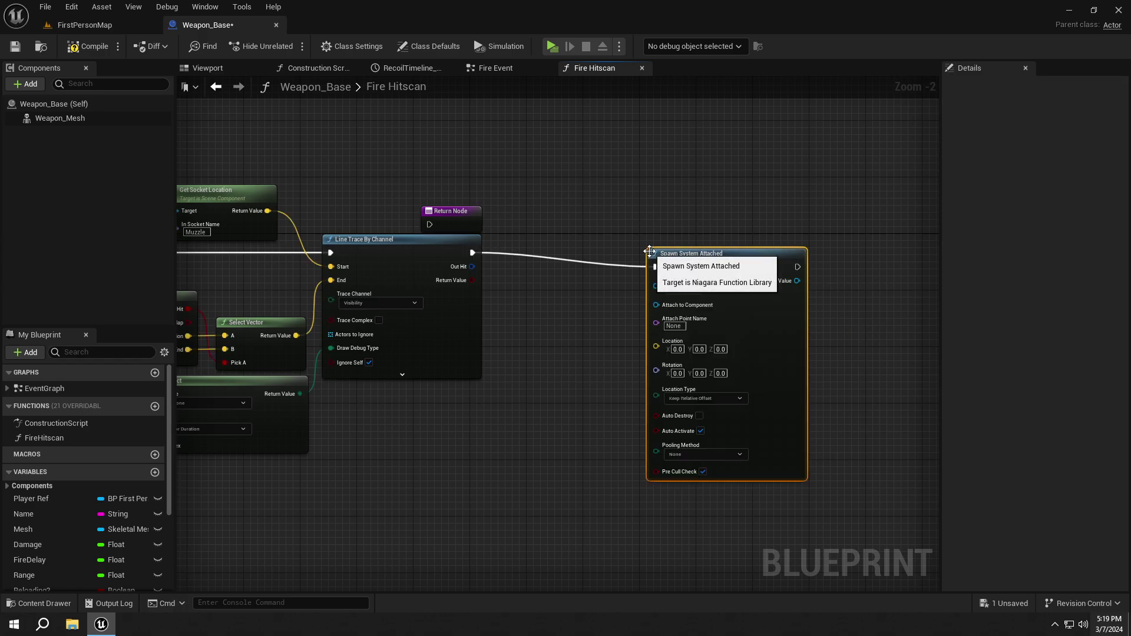
drag(654, 249, 647, 242)
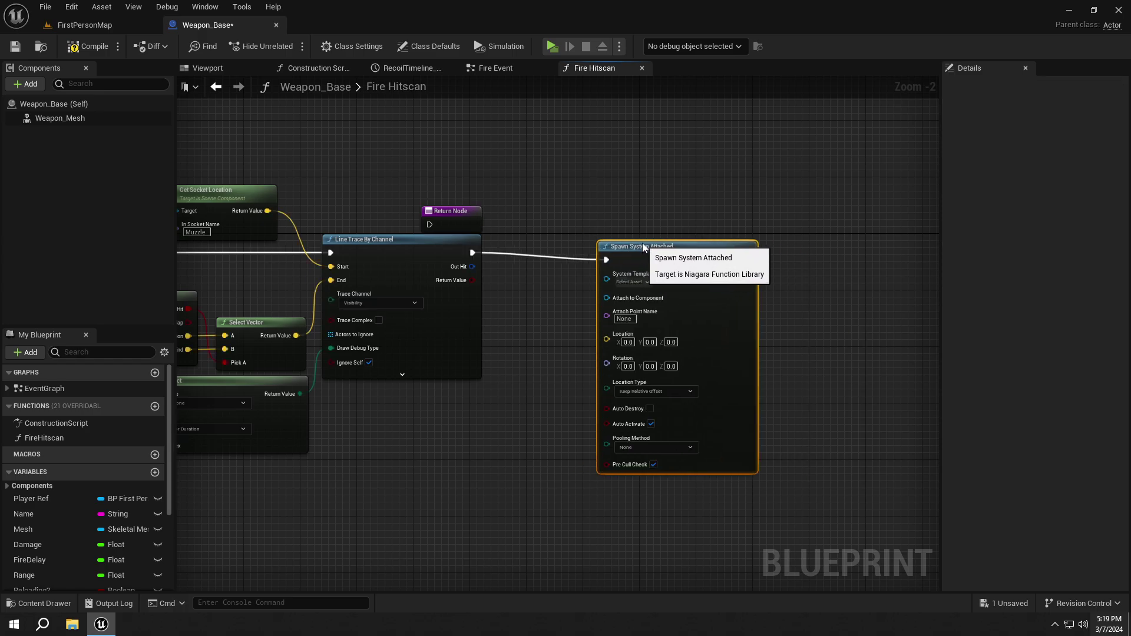
scroll(597, 212, up, 2)
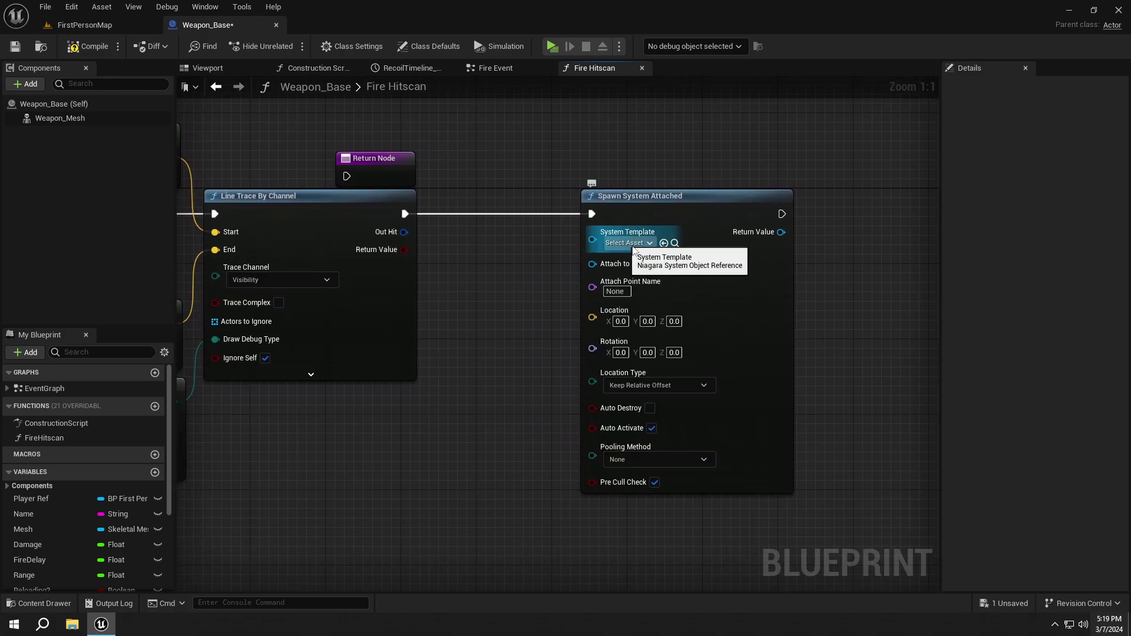
Set the spawn node's System Template to NS_MuzzleFlash and attach it to the Weapon Mesh component
click(634, 245)
text(NS_Mu)
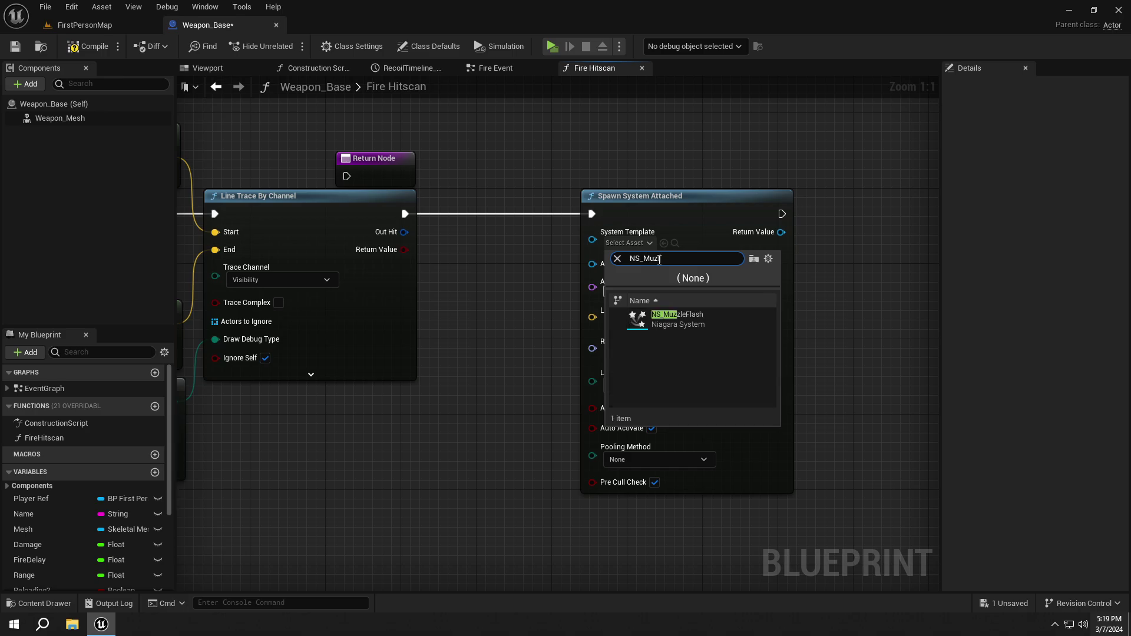
text(z)
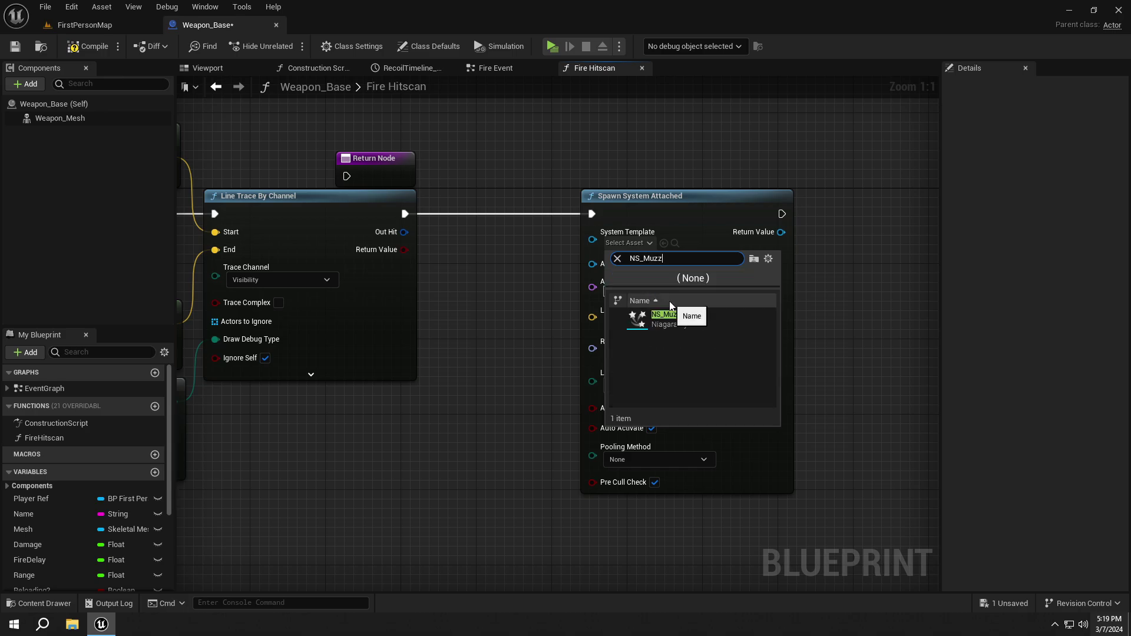
click(684, 316)
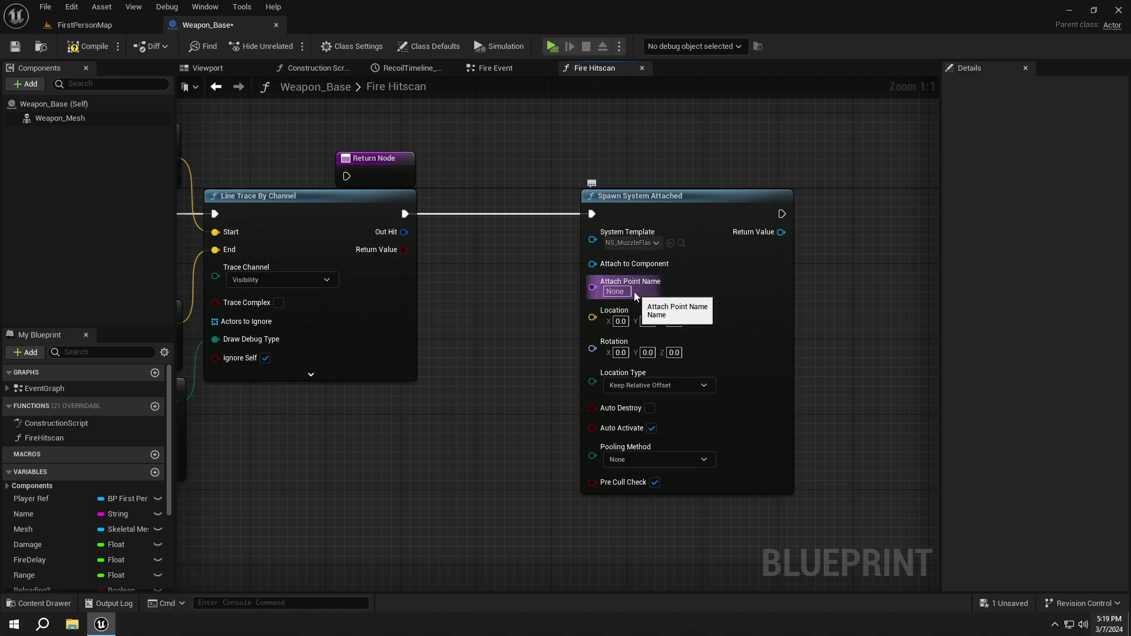
right_drag(542, 285, 565, 283)
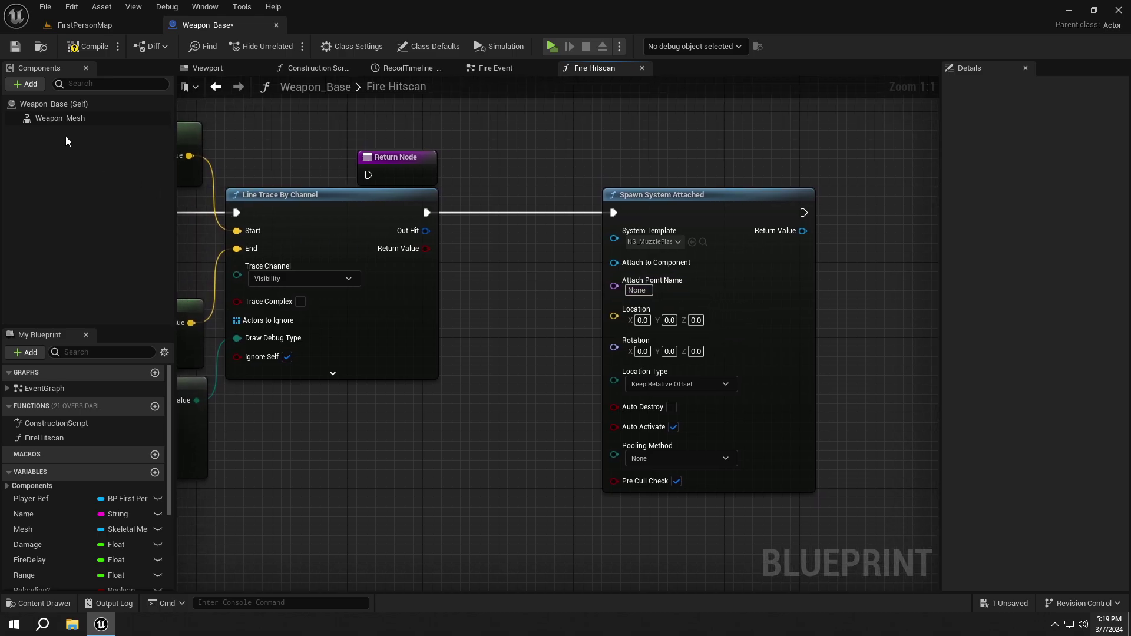
drag(60, 118, 612, 265)
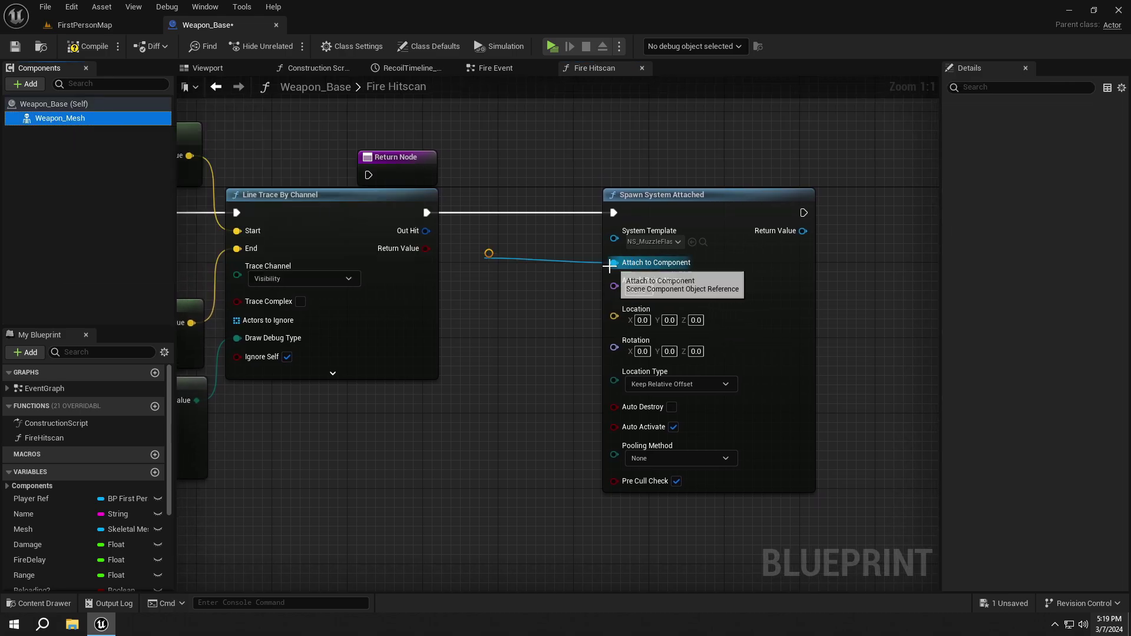
drag(554, 262, 580, 259)
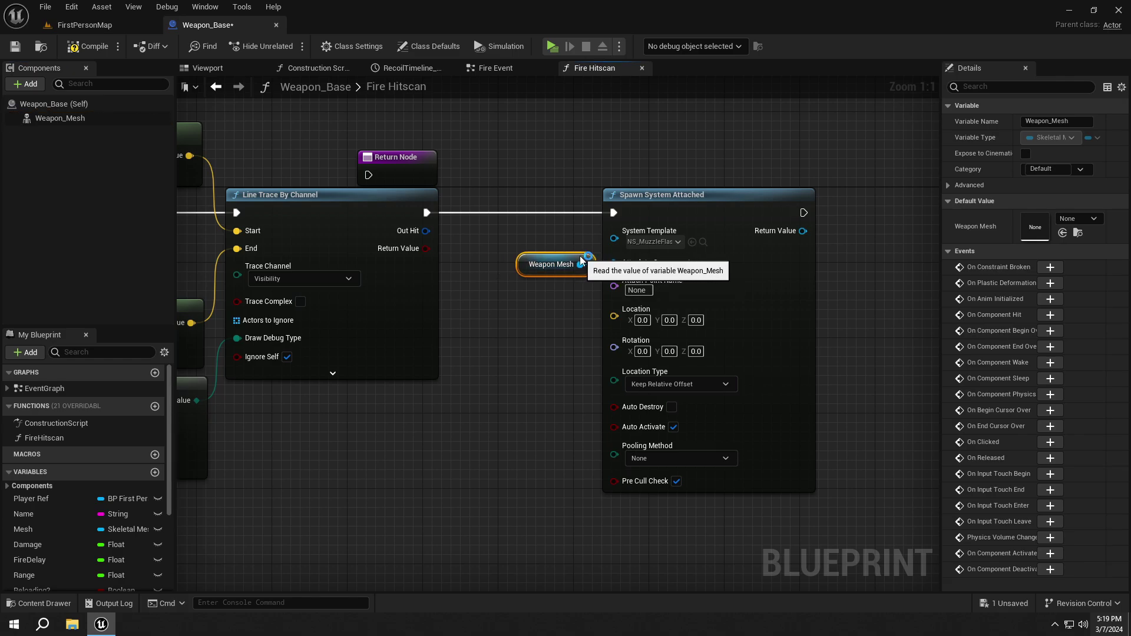
right_drag(653, 297, 616, 293)
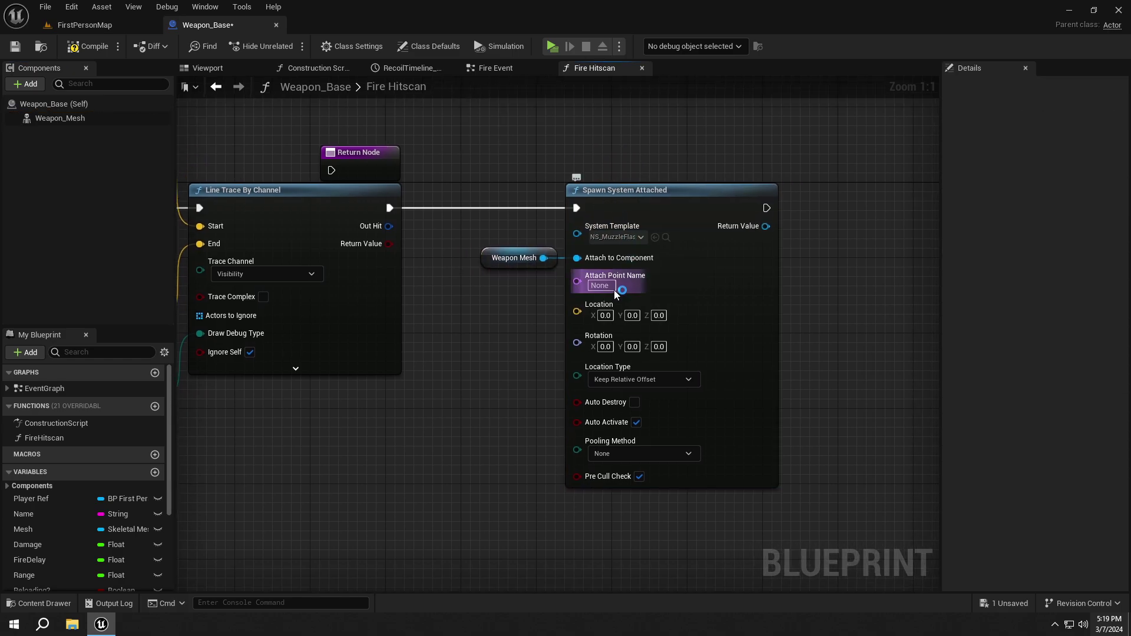
Set the Attach Point Name to Muzzle
click(610, 286)
text(Muzzle)
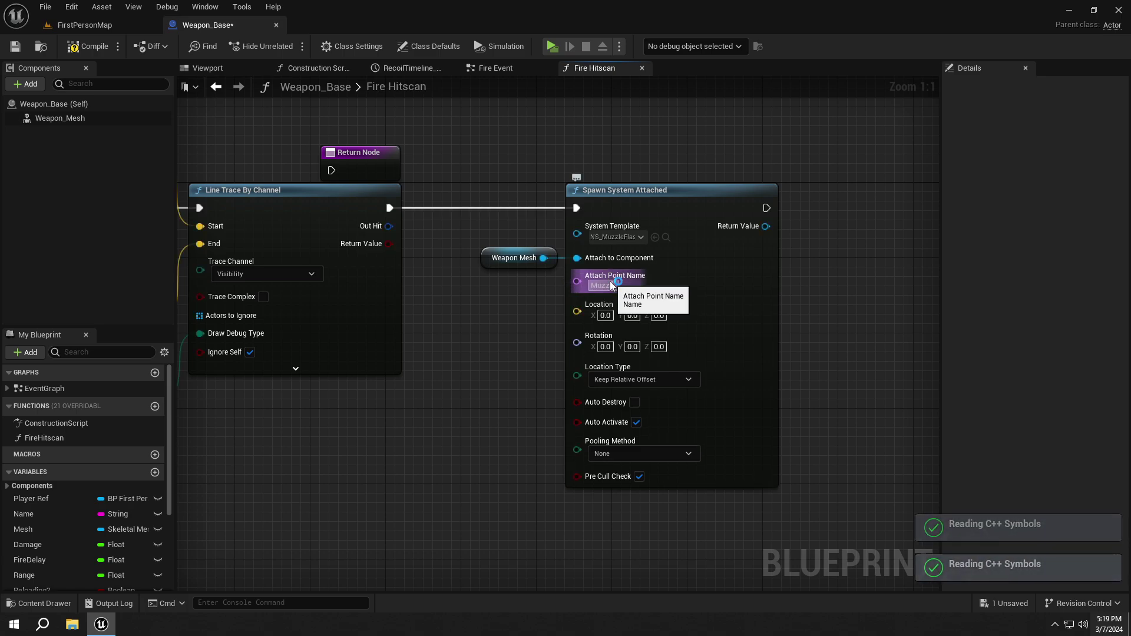
key(Return)
right_drag(640, 285, 621, 243)
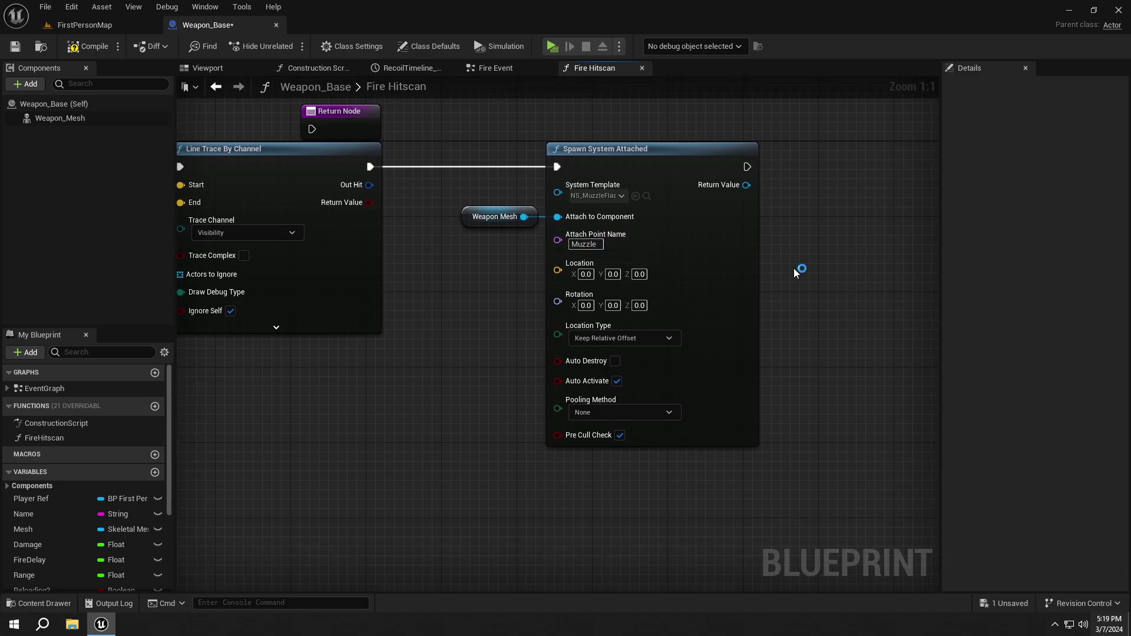
Feed Get Socket Location (Muzzle) from Weapon Mesh into the spawn Location
drag(433, 376, 496, 375)
text(get socket loc)
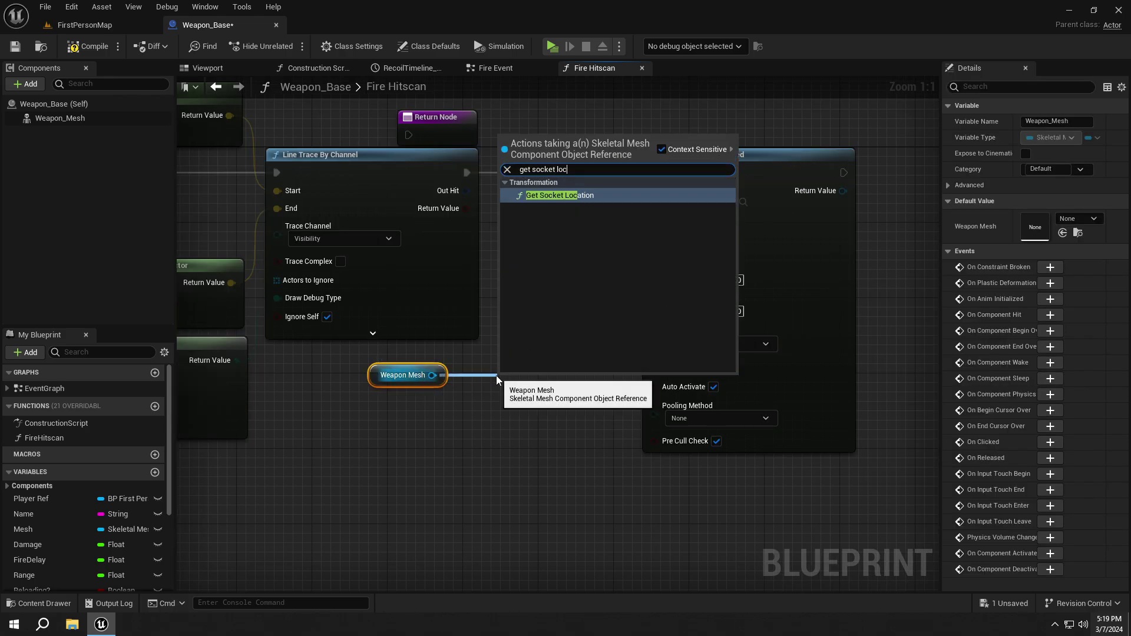
key(Return)
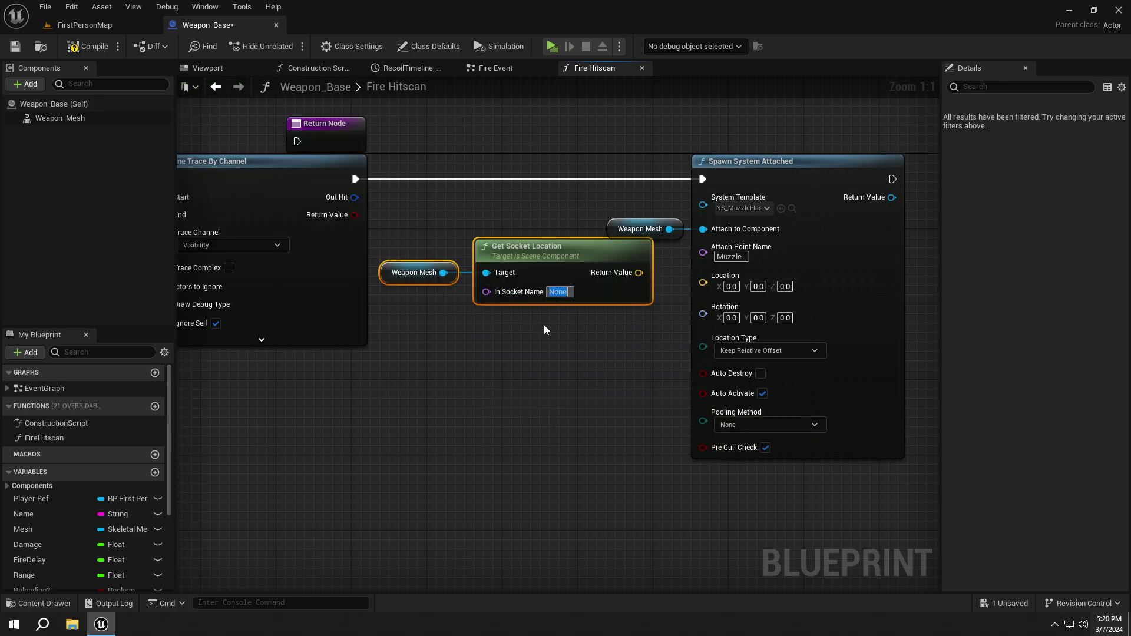
text(Muzzle)
key(Return)
drag(644, 271, 707, 281)
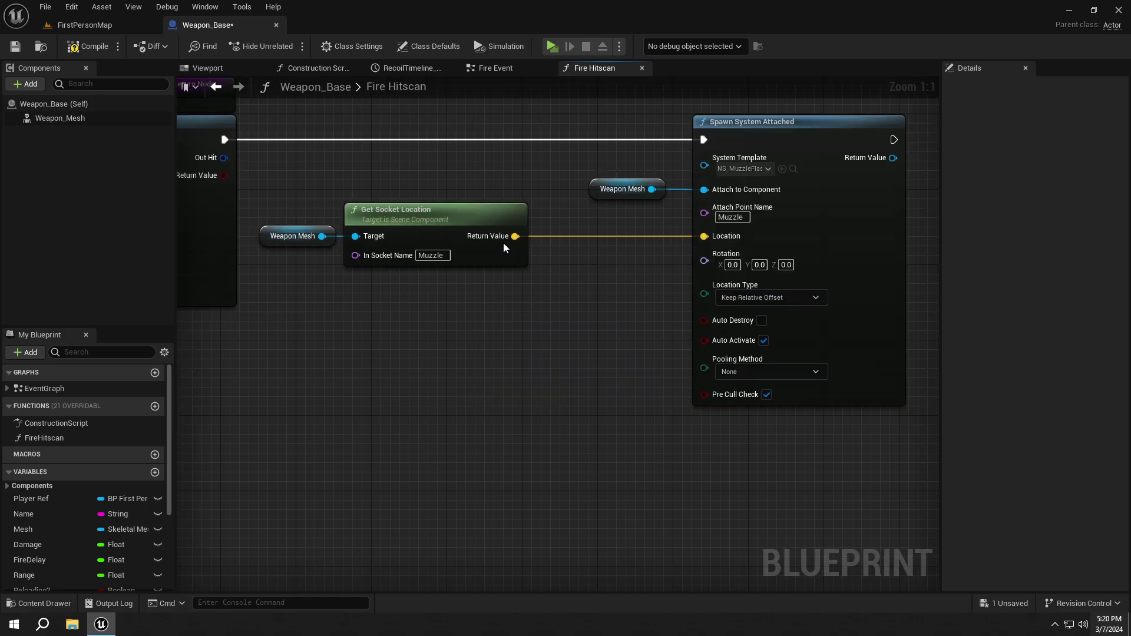
Add Find Look at Rotation from the socket location toward the trace's Select Vector end point into the spawn Rotation
drag(515, 237, 565, 352)
text(find look)
key(Return)
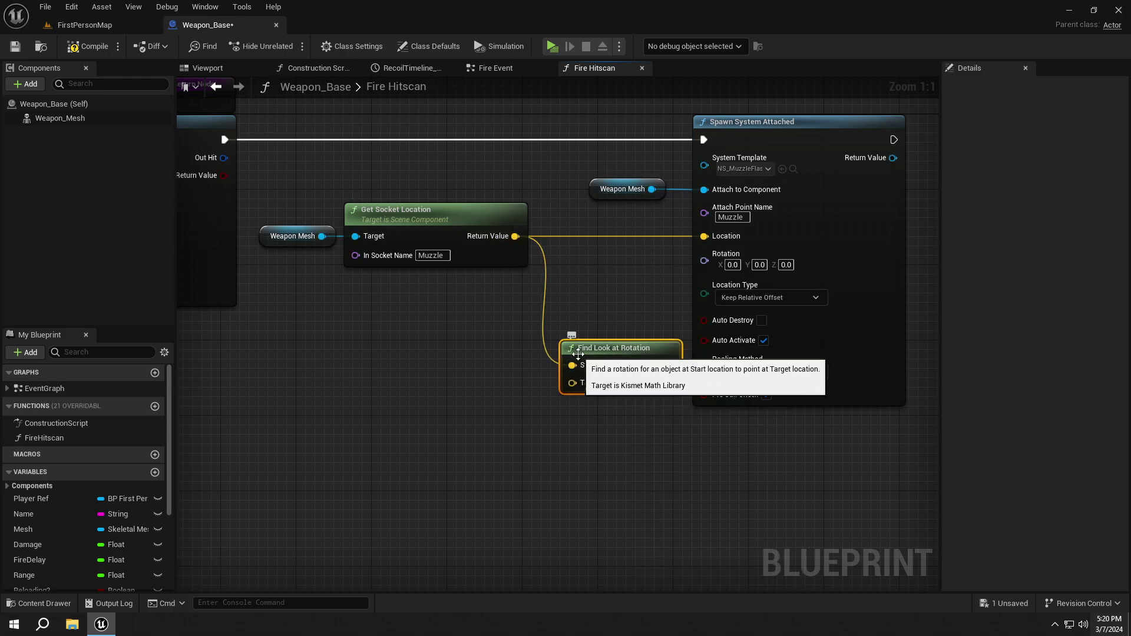
drag(578, 353, 579, 278)
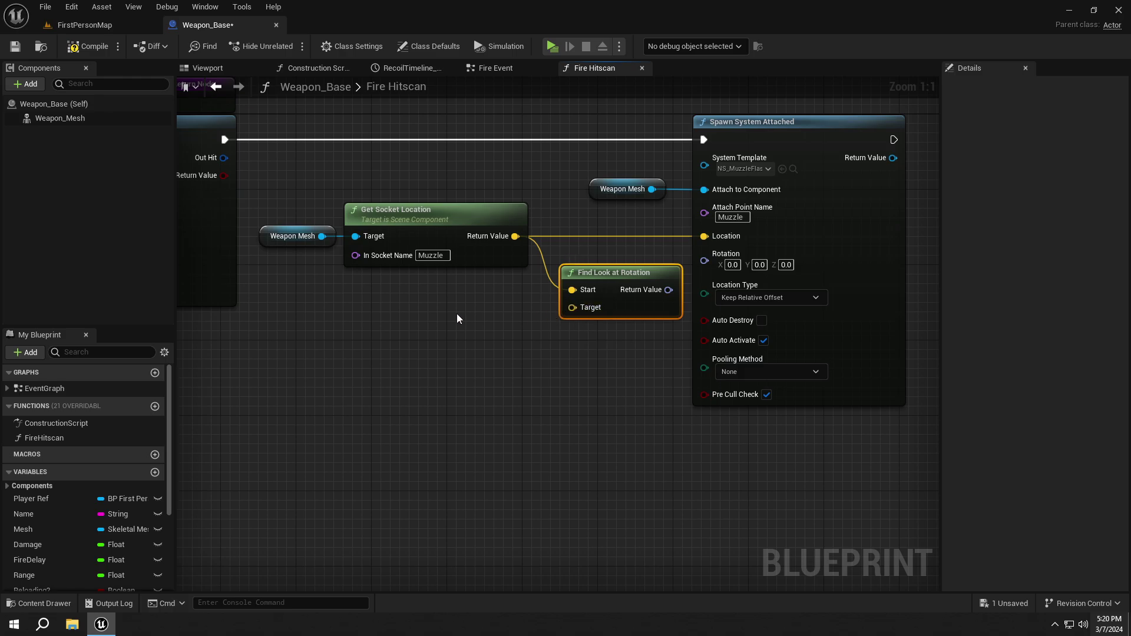
right_drag(447, 318, 689, 318)
mouse_move(364, 255)
right_down()
mouse_move(496, 256)
mouse_move(480, 298)
right_up()
scroll(480, 298, down, 2)
right_drag(404, 285, 386, 281)
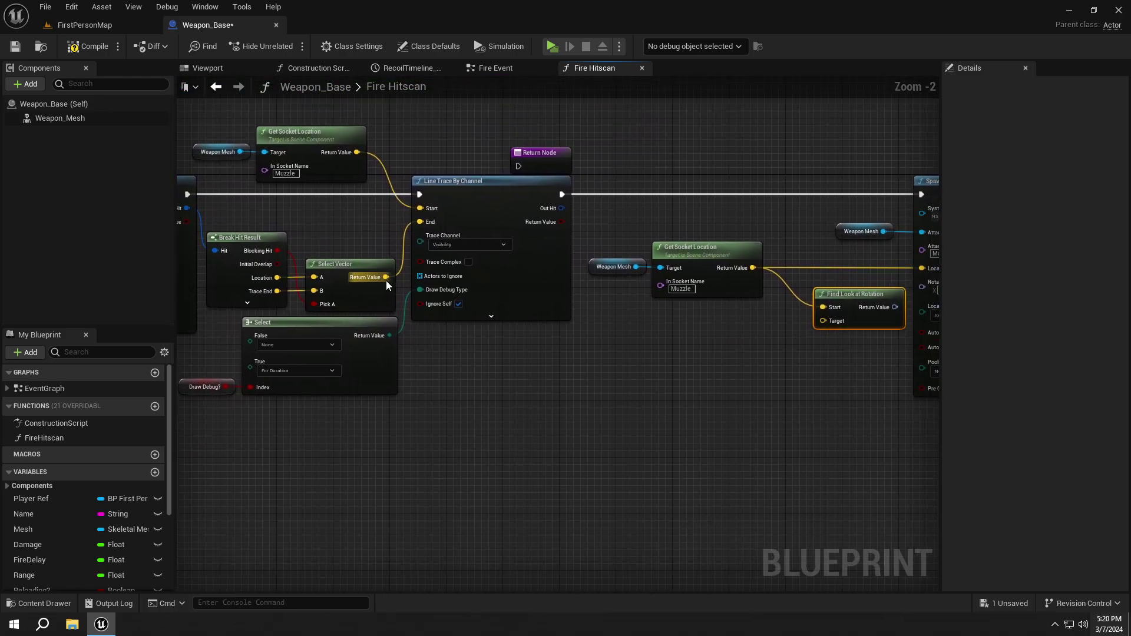
drag(386, 280, 434, 339)
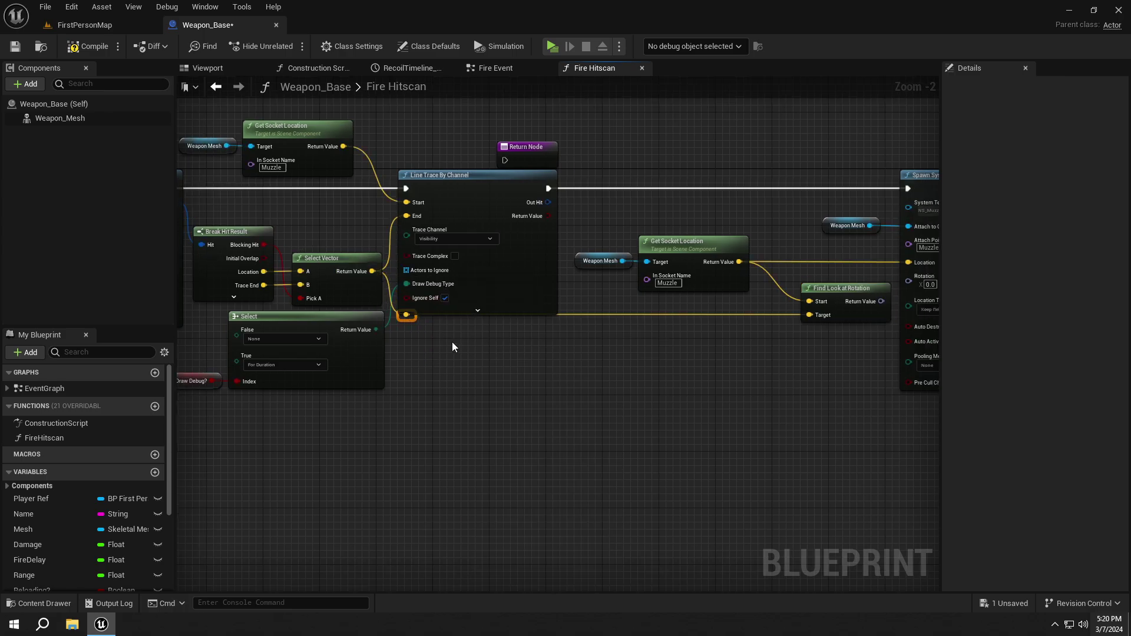
right_drag(533, 341, 411, 353)
scroll(699, 312, up, 2)
mouse_move(710, 314)
mouse_down()
mouse_move(739, 288)
mouse_move(721, 311)
mouse_up()
Set the spawn node's Location Type to Keep World Position
right_drag(678, 385, 520, 348)
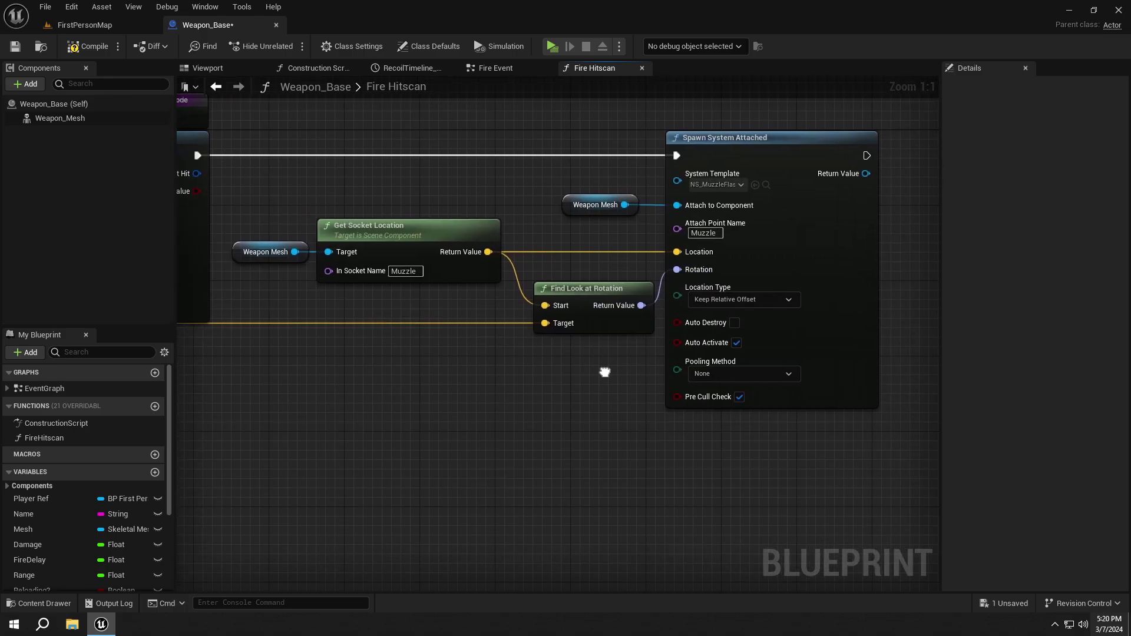
click(651, 276)
click(650, 296)
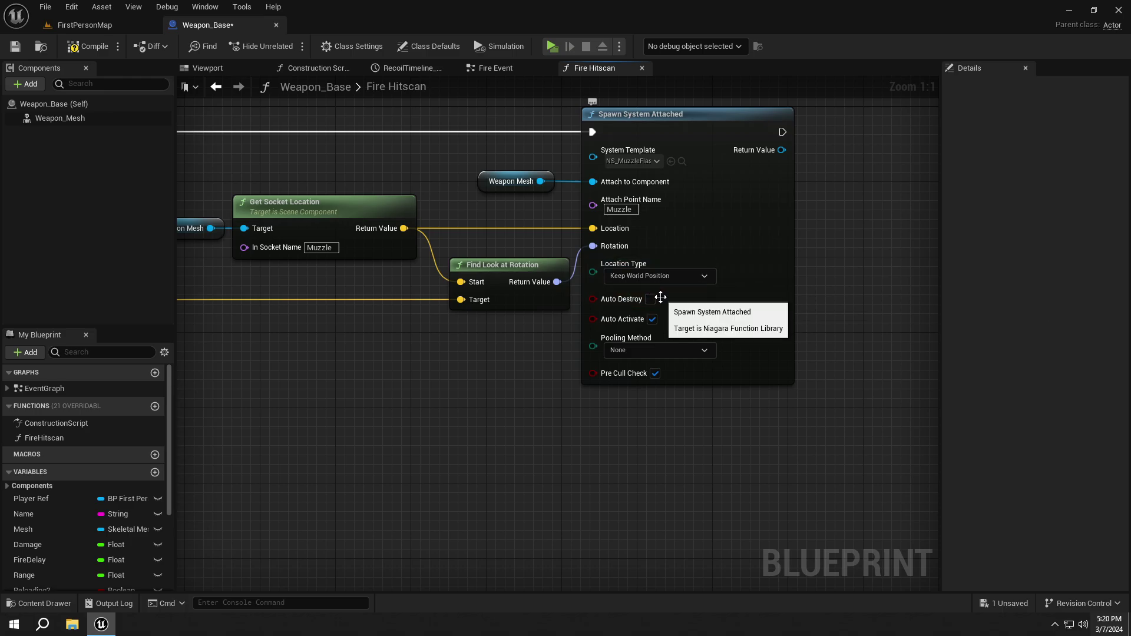
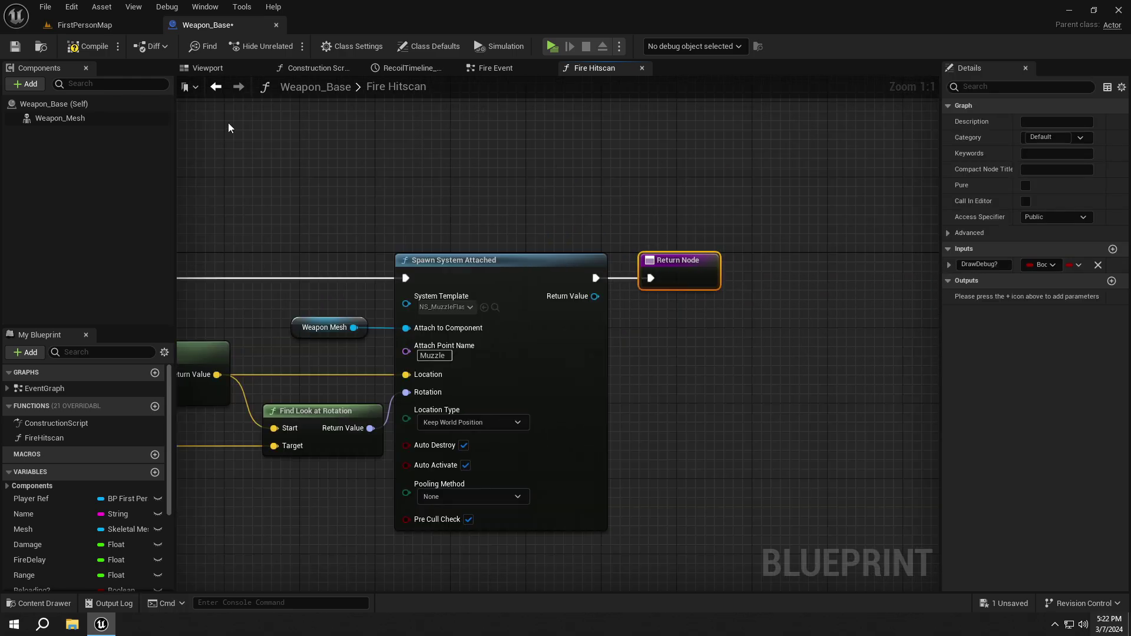
Play-test the level and fire the hitscan pistol once
key(alt+p)
click(565, 318)
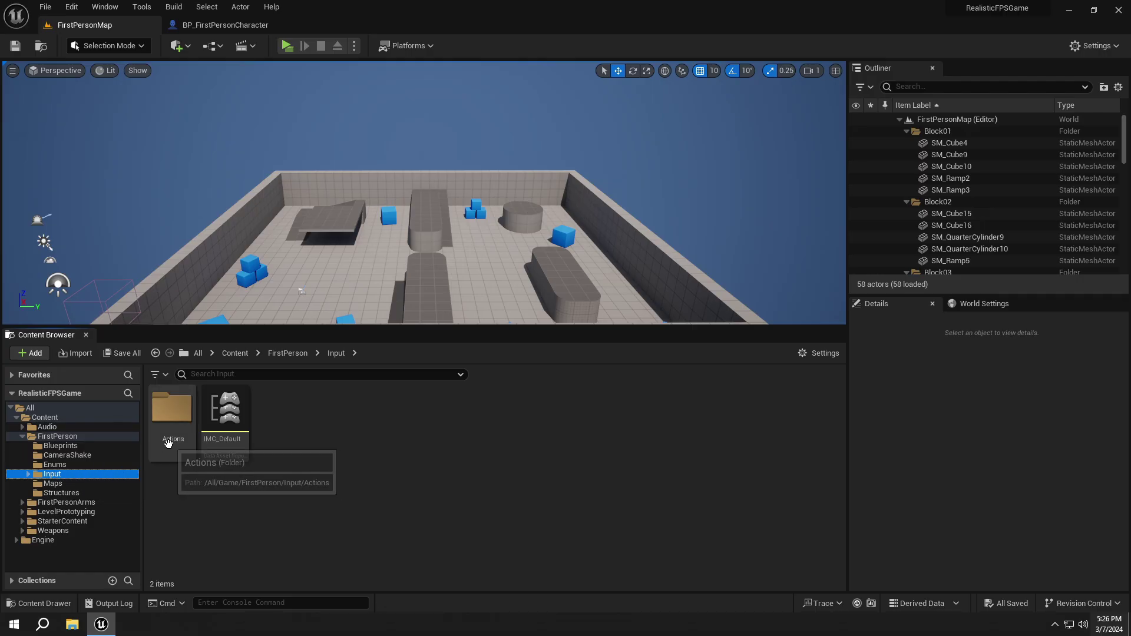
Create an Input Action asset named IA_Lean in the Actions folder and open it for editing
double_click(173, 409)
right_click(699, 462)
mouse_move(789, 345)
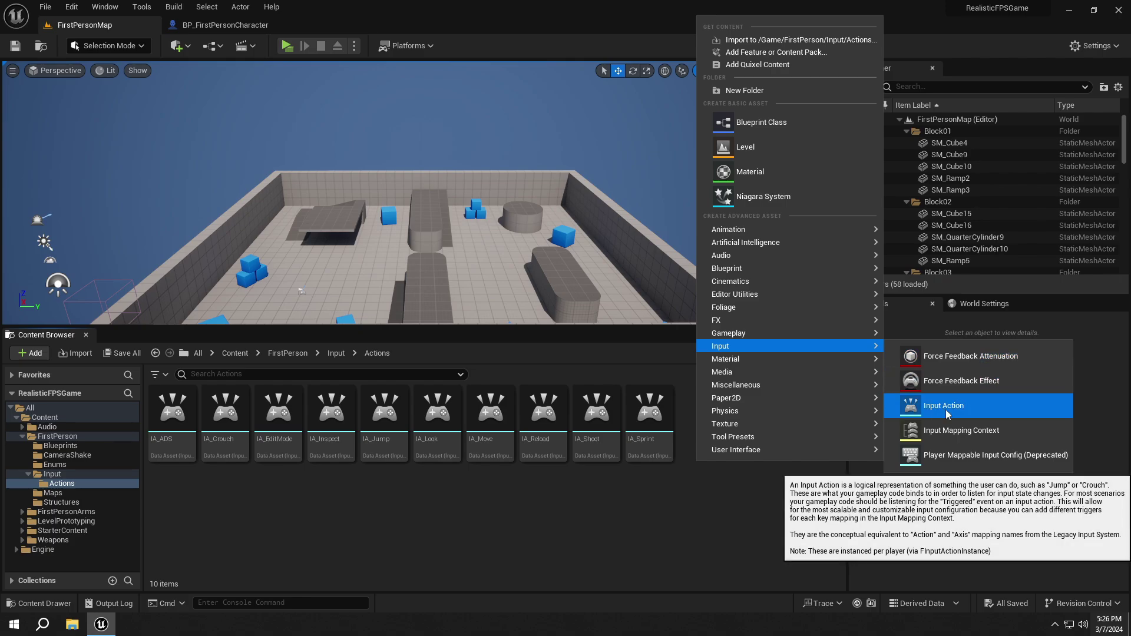
click(945, 406)
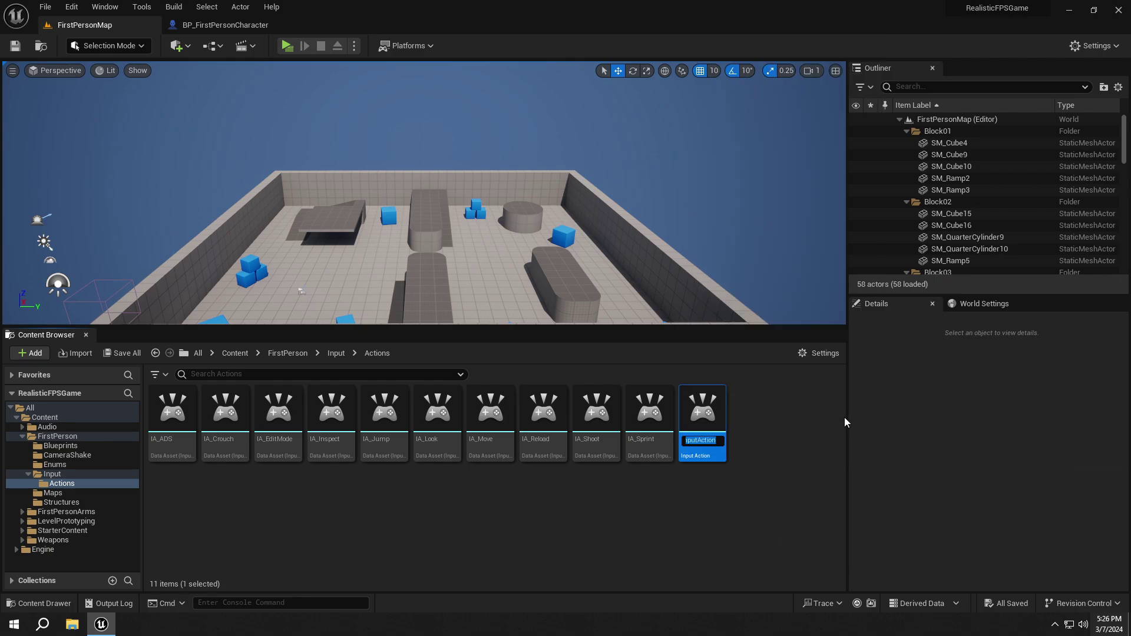
text(IA_)
text(Lean)
key(Return)
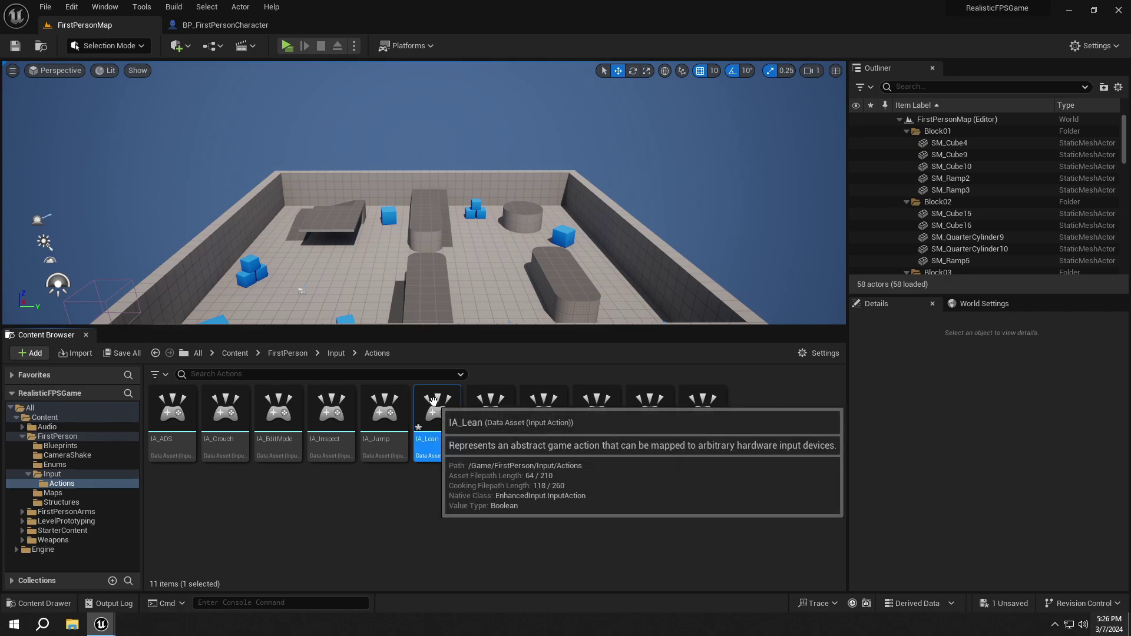
double_click(434, 406)
Set IA_Lean's value type to Axis1D (float) and add a Pressed trigger
click(491, 184)
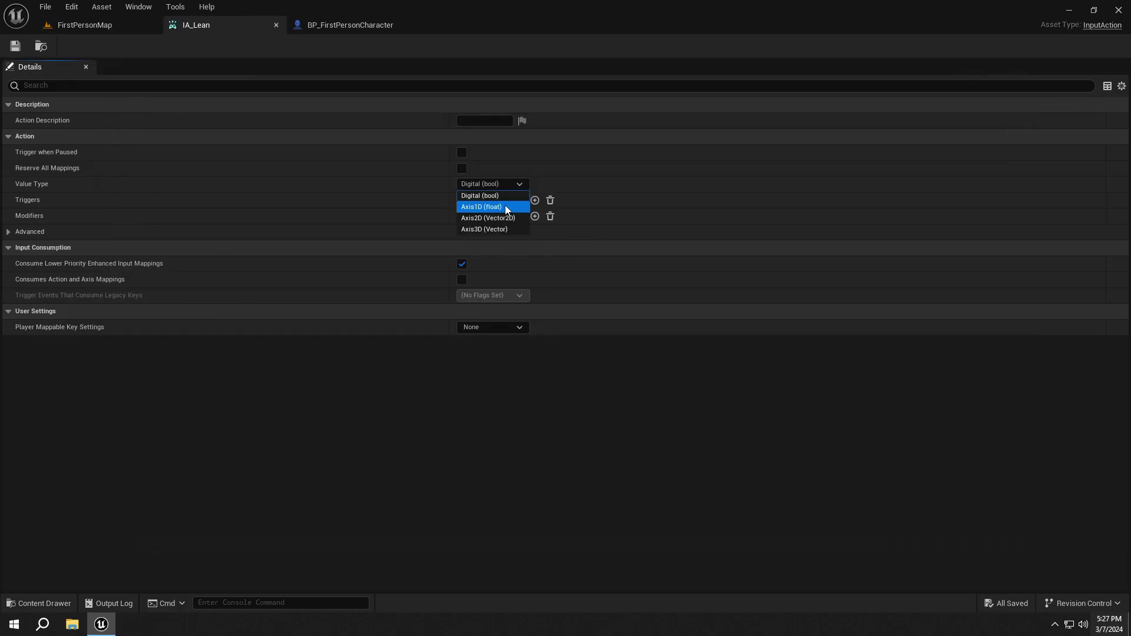
click(505, 205)
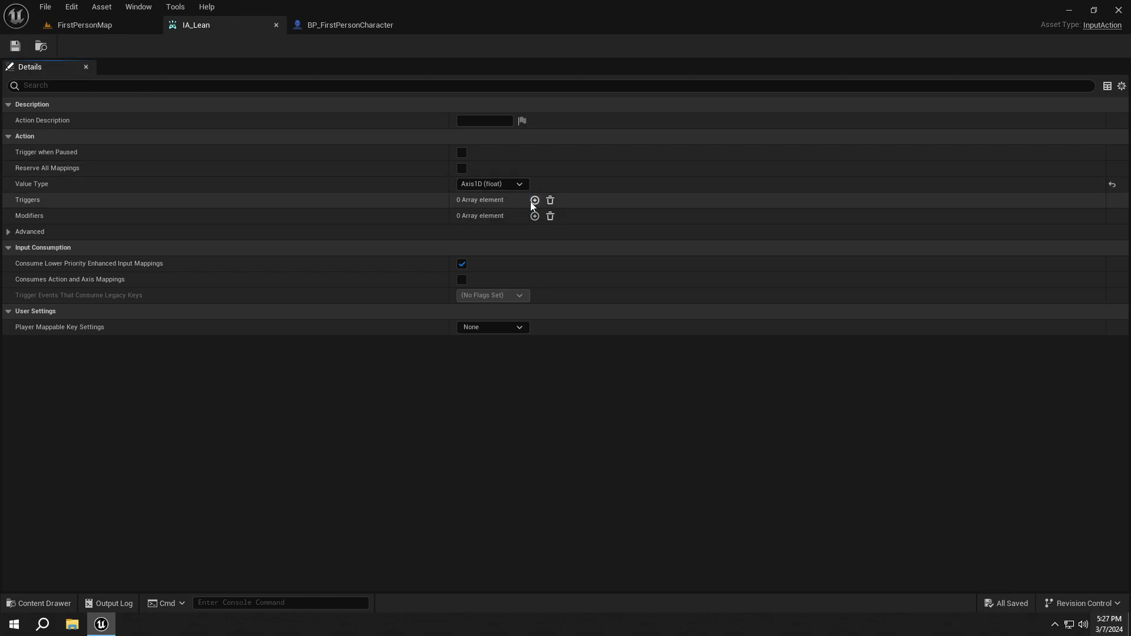
click(534, 199)
click(508, 215)
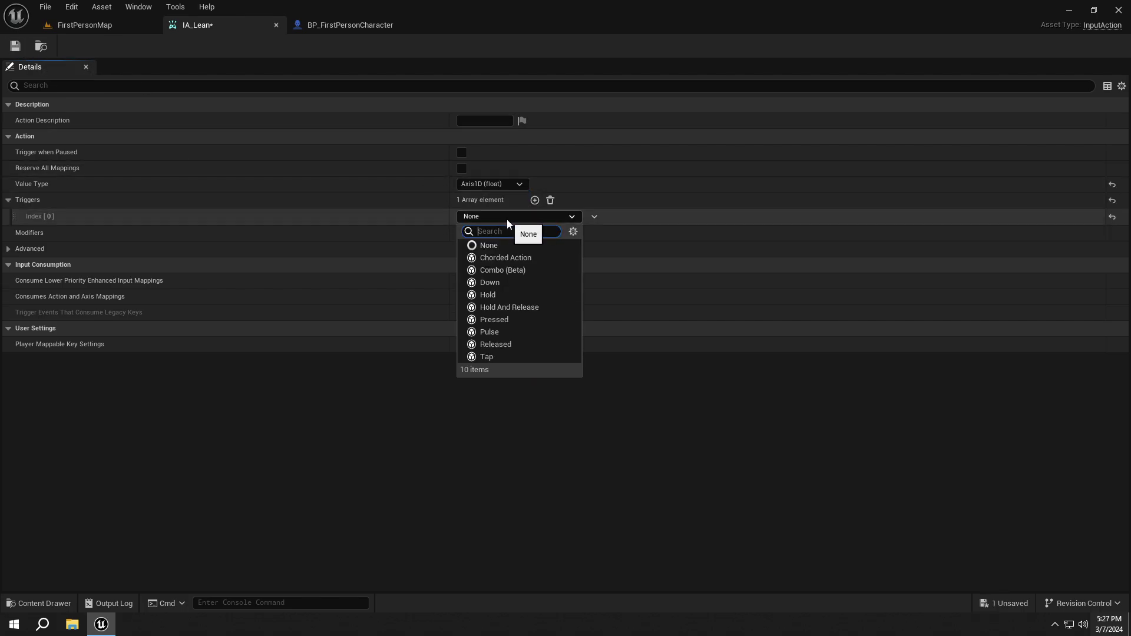
click(511, 319)
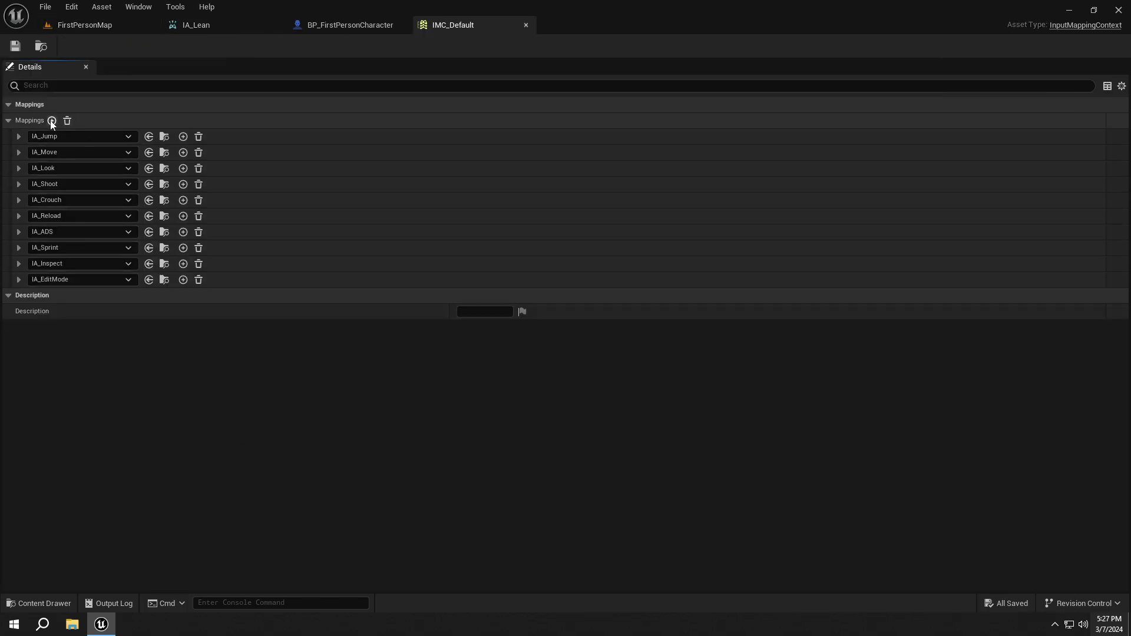
Add a new mapping to IMC_Default and assign IA_Lean to it
click(52, 121)
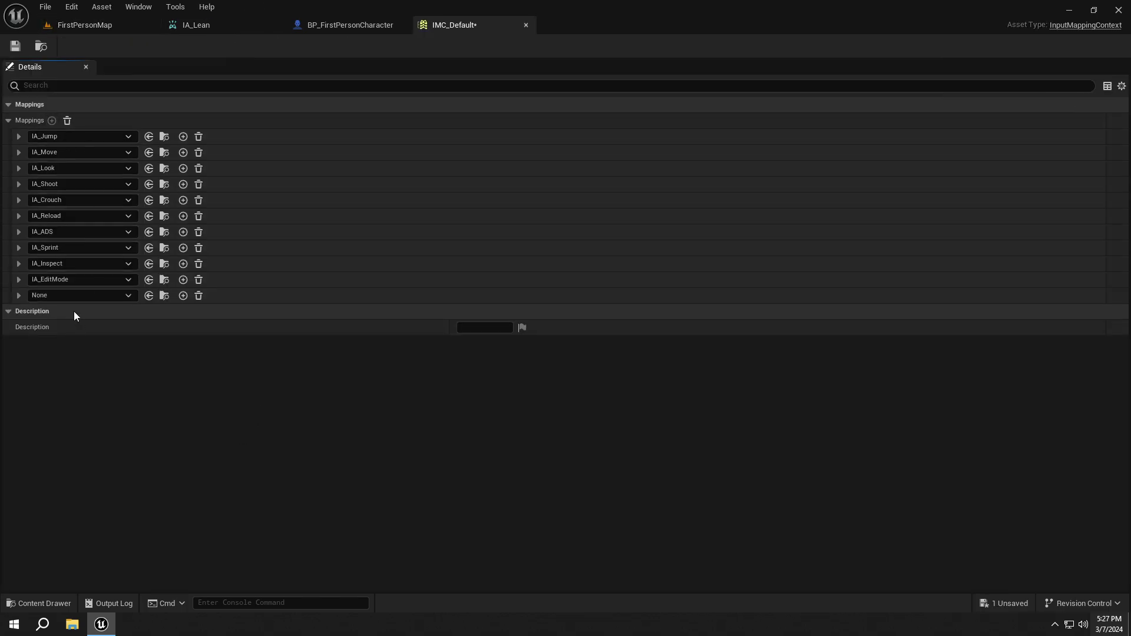
click(75, 298)
text(l)
key(BackSpace)
text(IA_Le)
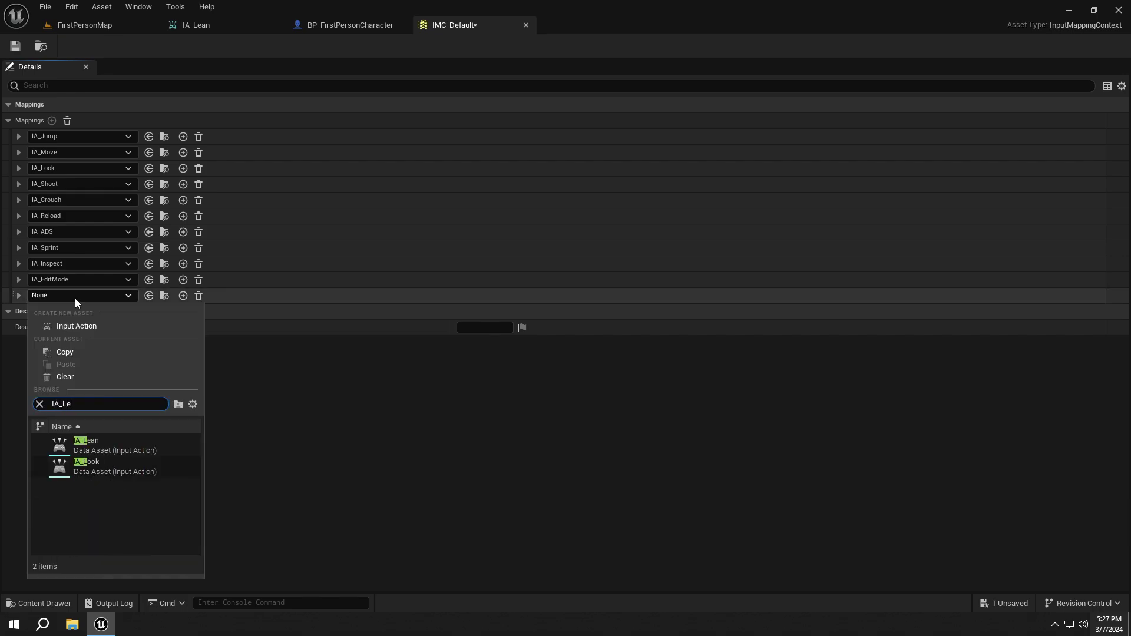
text(an)
click(115, 446)
click(19, 295)
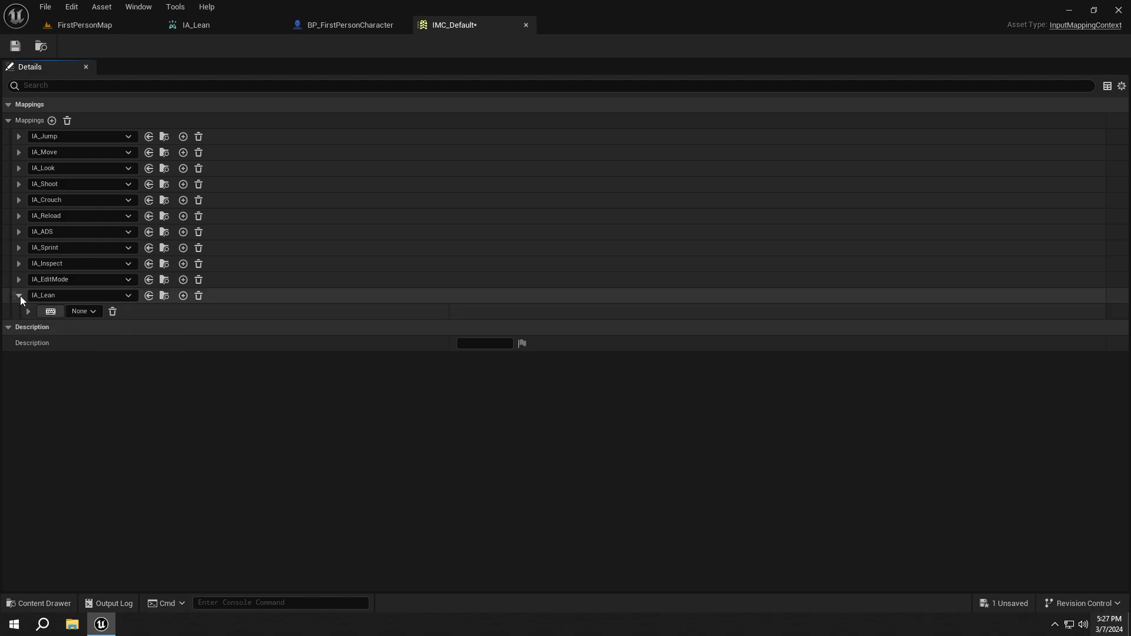
Bind Q and E as the two keys for the IA_Lean mapping
click(50, 311)
key(q)
click(182, 296)
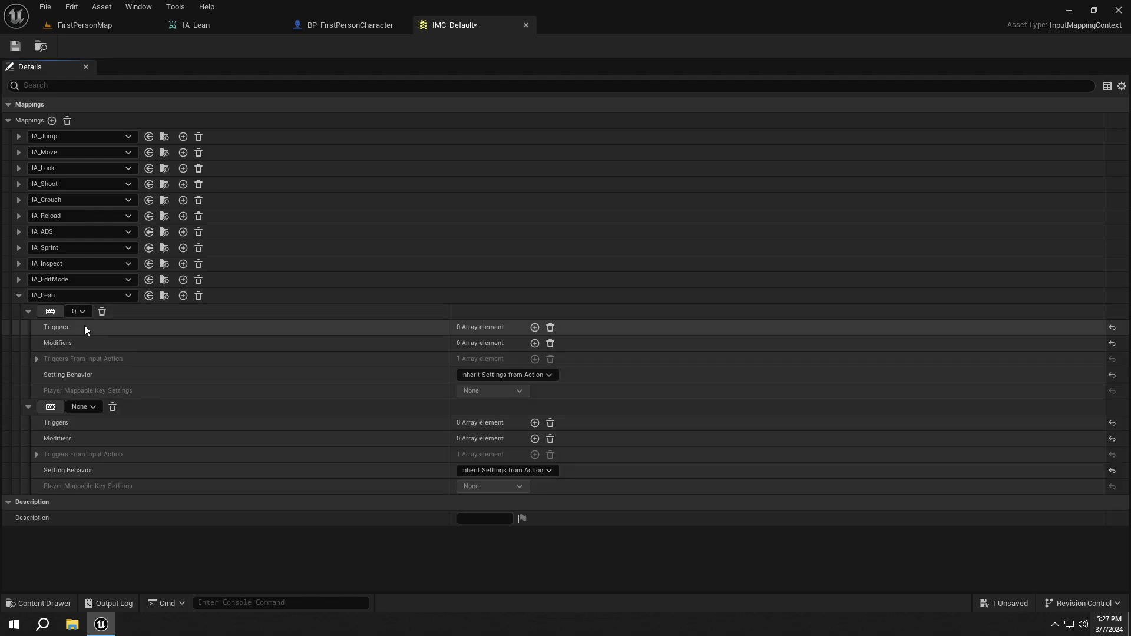
click(50, 407)
key(e)
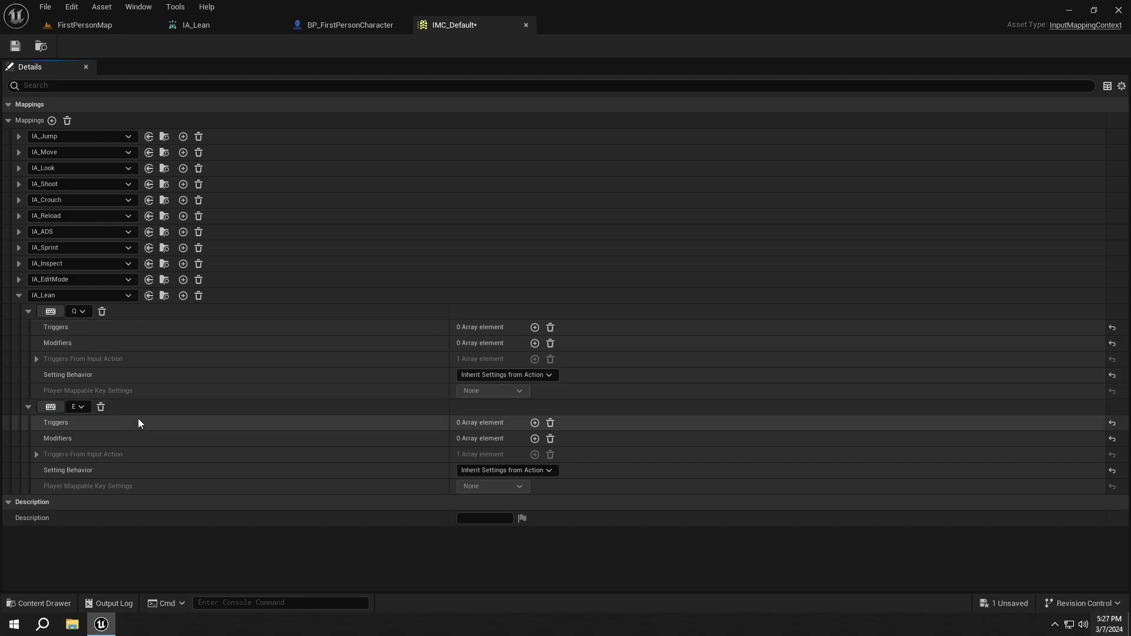
Add a Negate modifier to the Q binding and save the mapping context
click(535, 343)
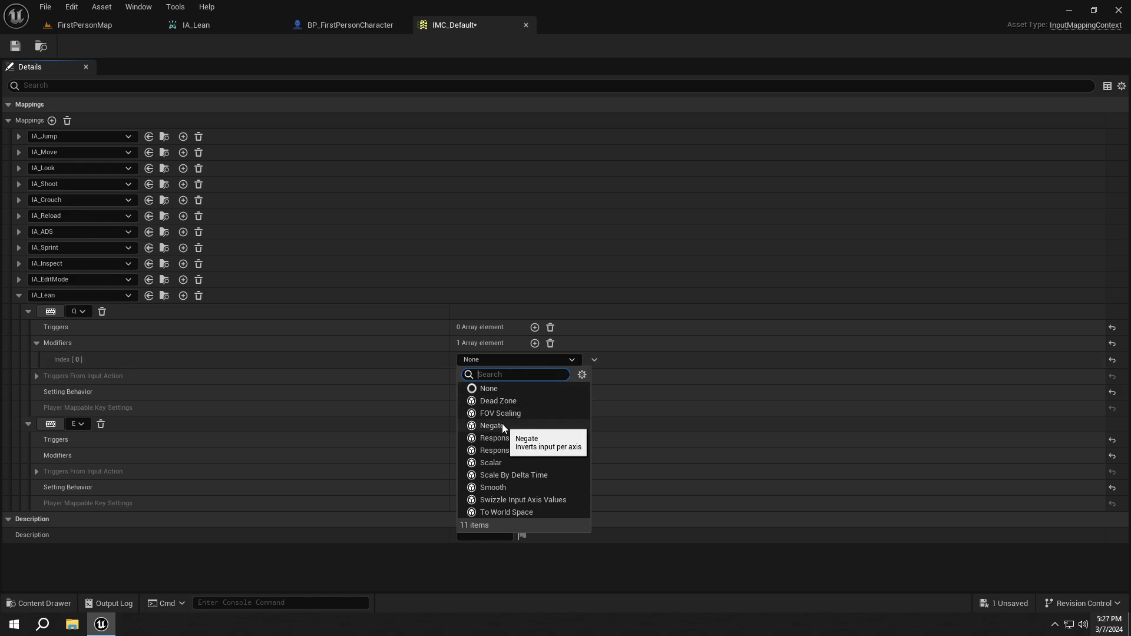
click(502, 426)
click(15, 45)
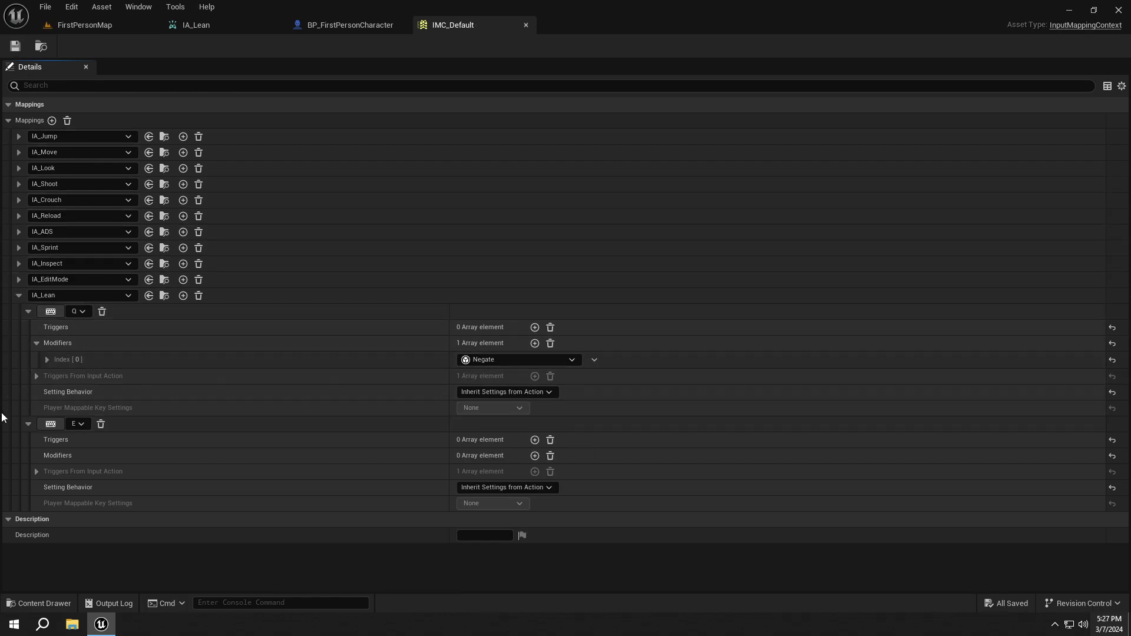
click(28, 423)
click(29, 311)
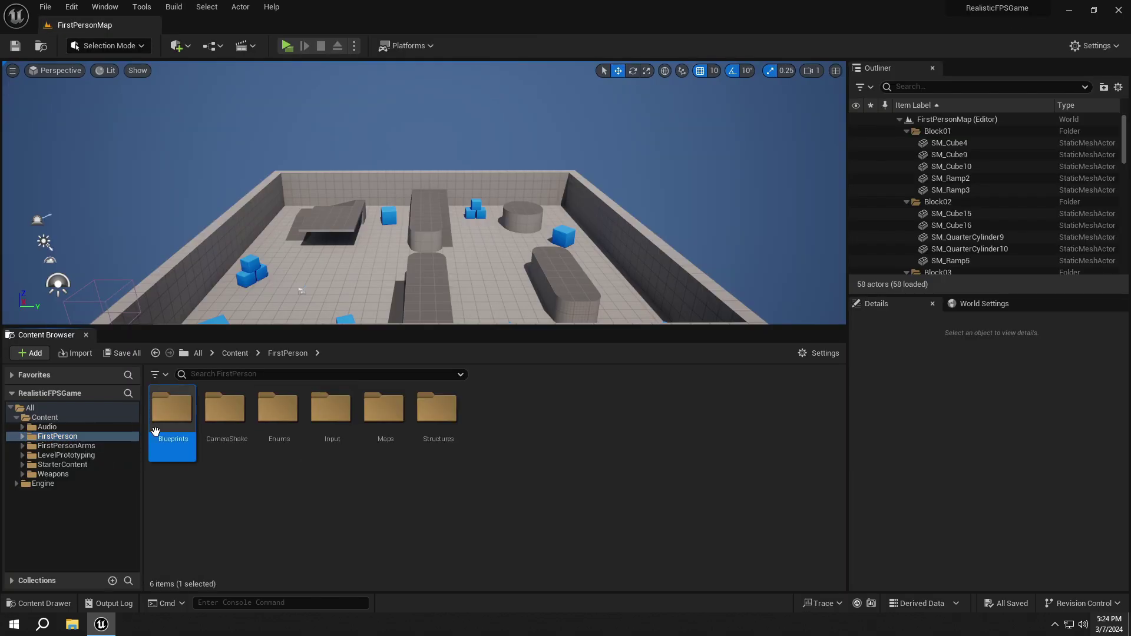
Place an expanded IA_Lean input event node in the first-person character blueprint's event graph
double_click(156, 432)
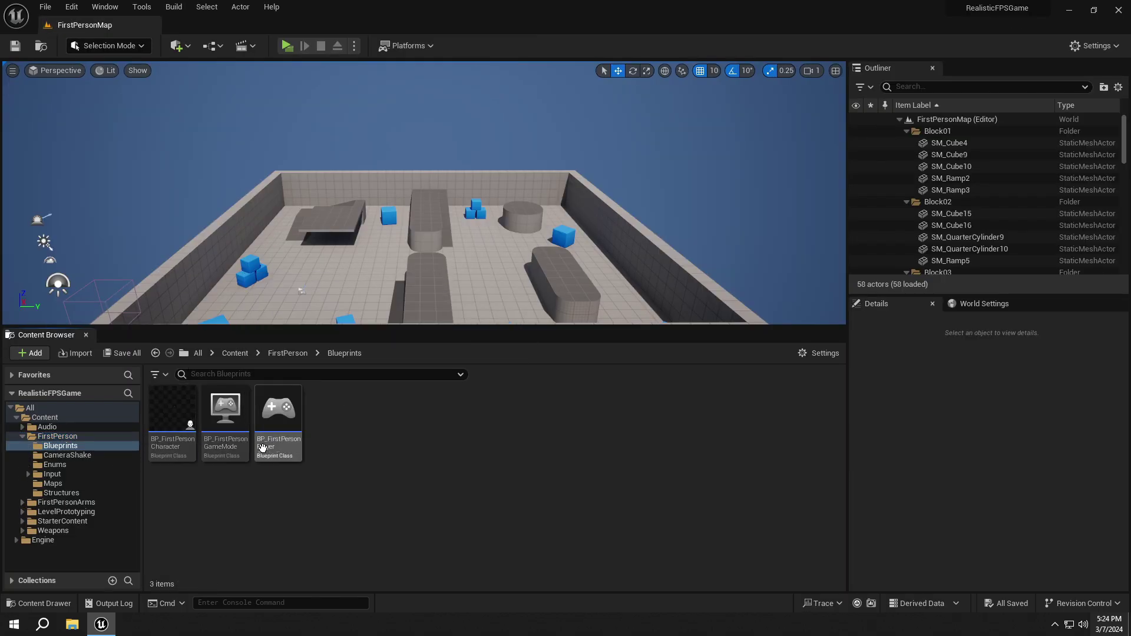
click(186, 438)
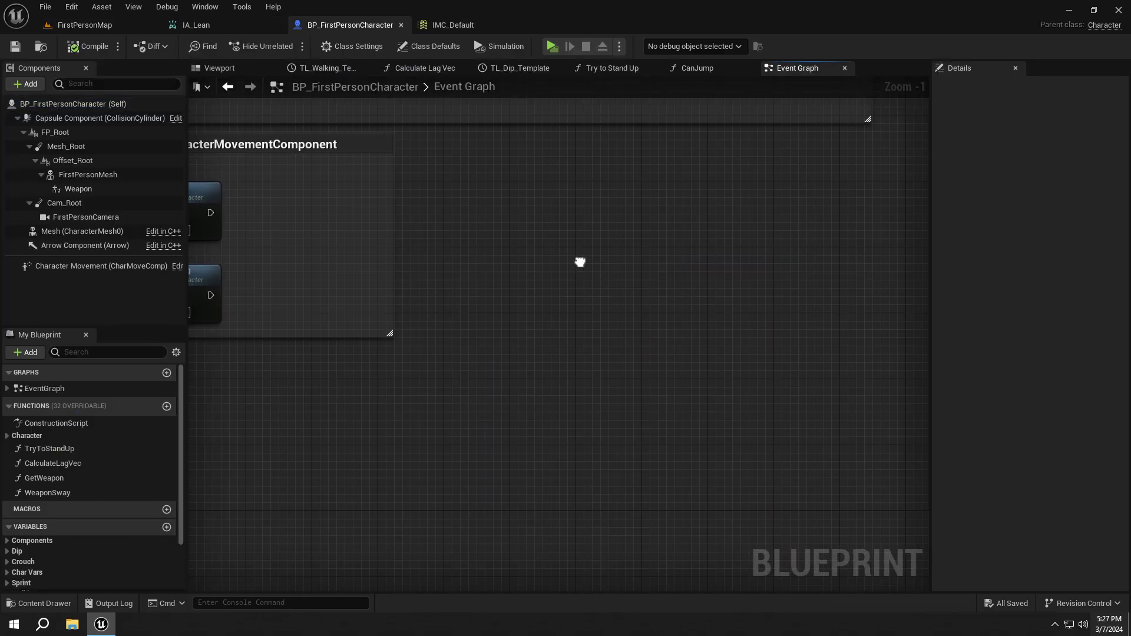
right_click(580, 262)
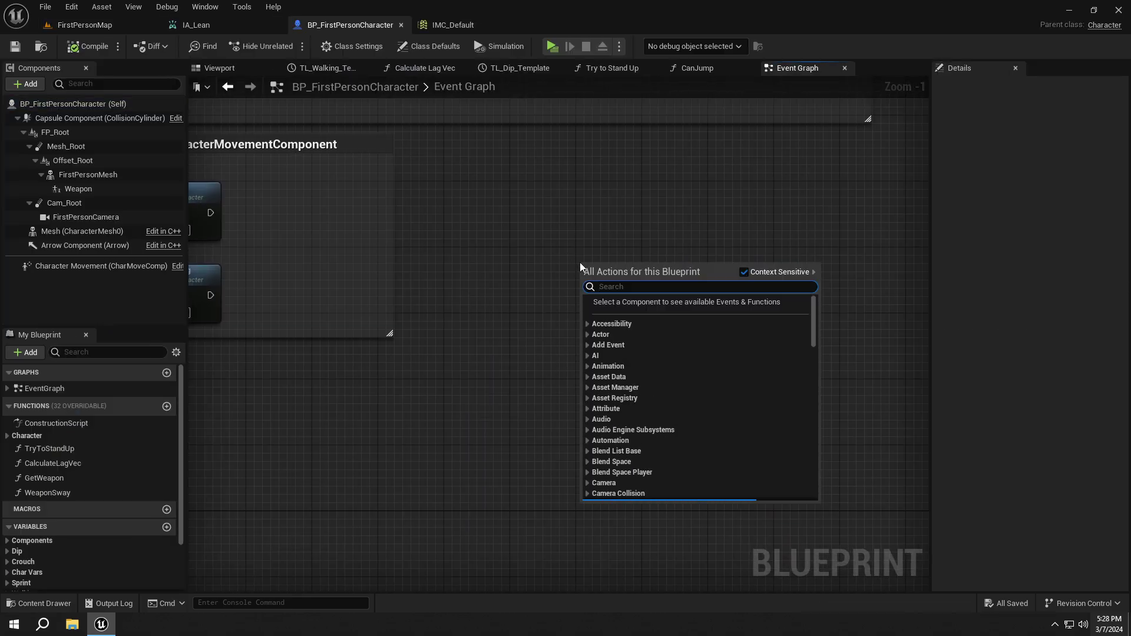
text(Ia_)
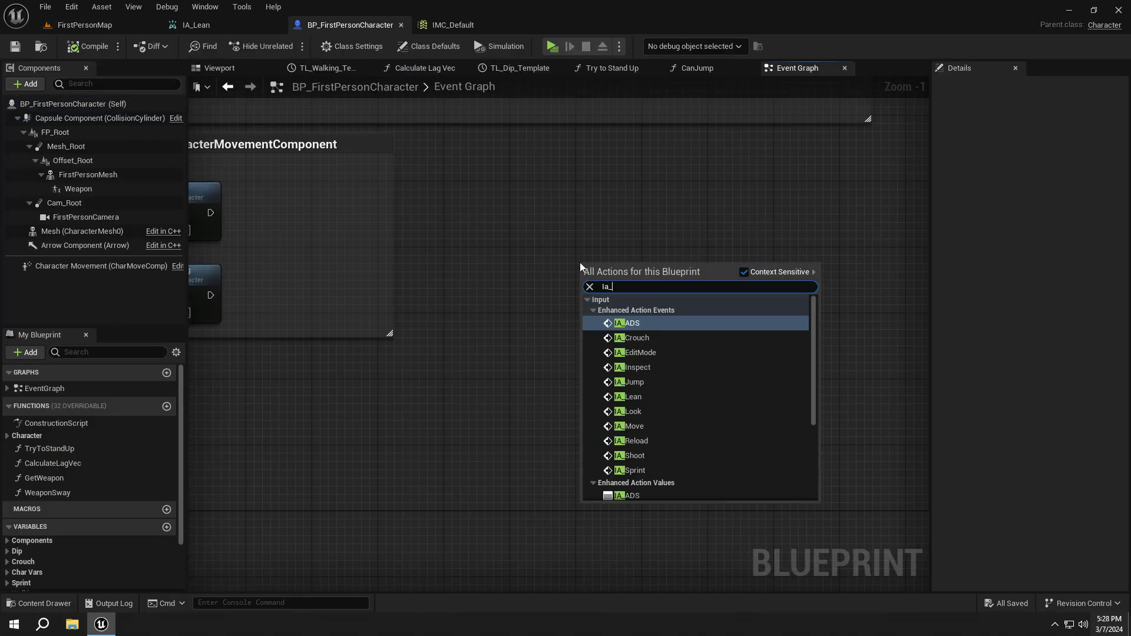
text(Lea)
key(Return)
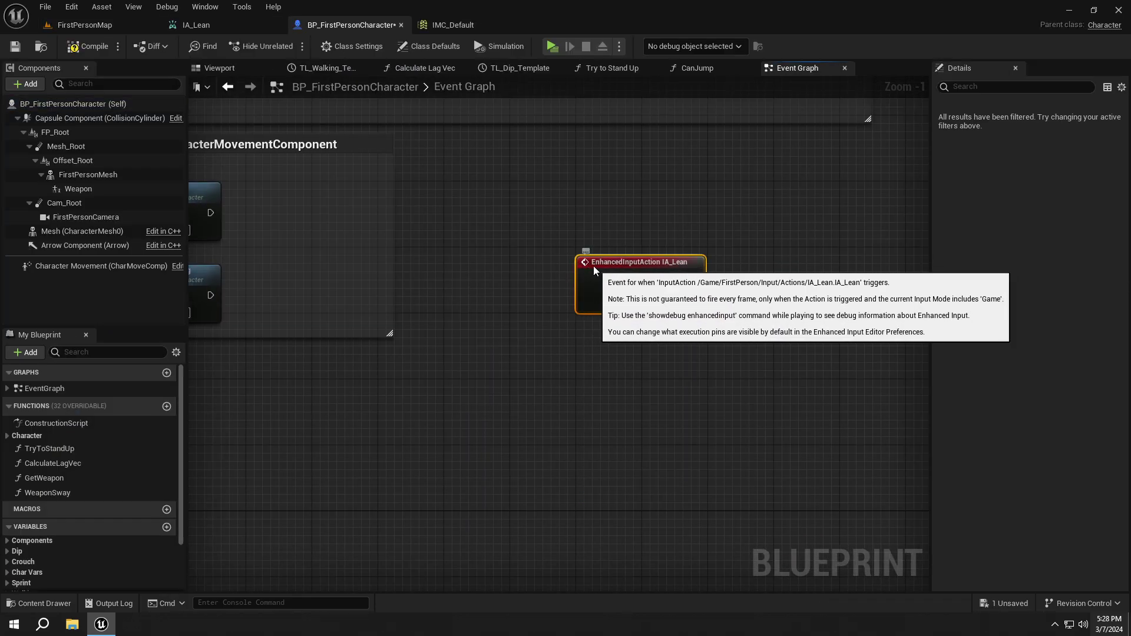
drag(592, 263, 482, 222)
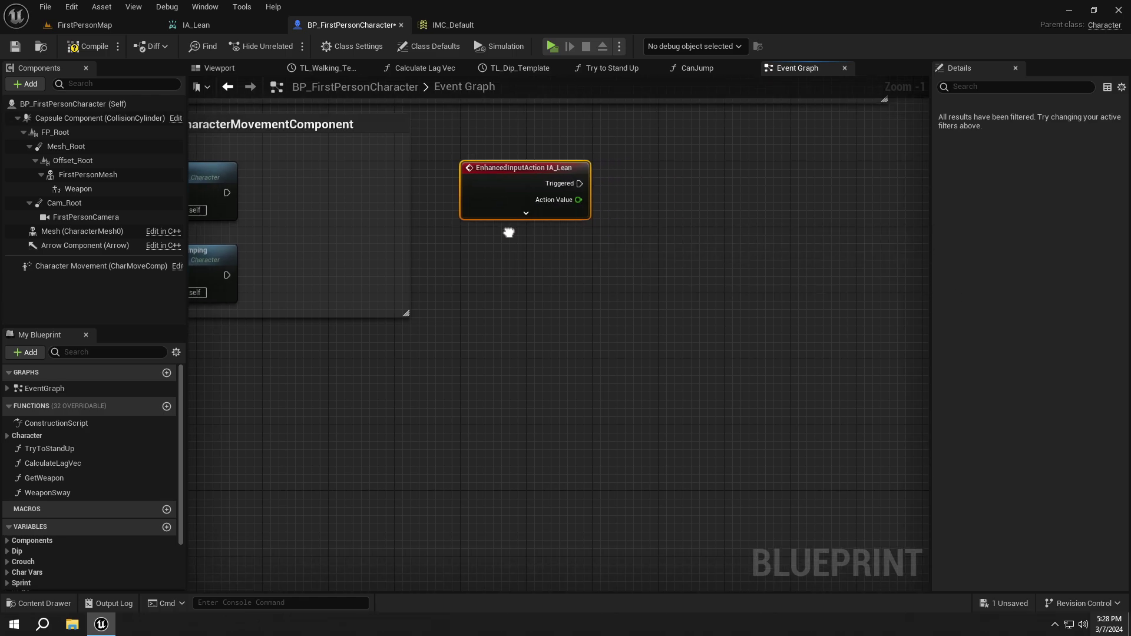
scroll(492, 235, up, 3)
click(509, 326)
scroll(492, 289, down, 2)
right_drag(492, 289, 462, 318)
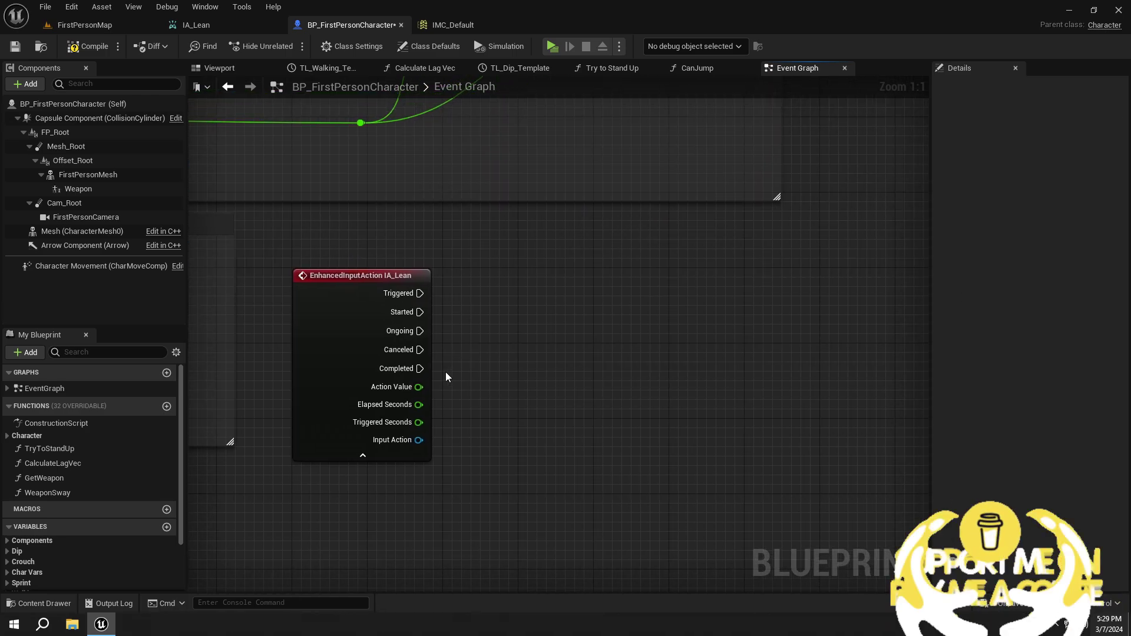
Add two equality checks on Action Value, comparing it against 1.0 and -1.0
drag(419, 386, 512, 345)
text(==)
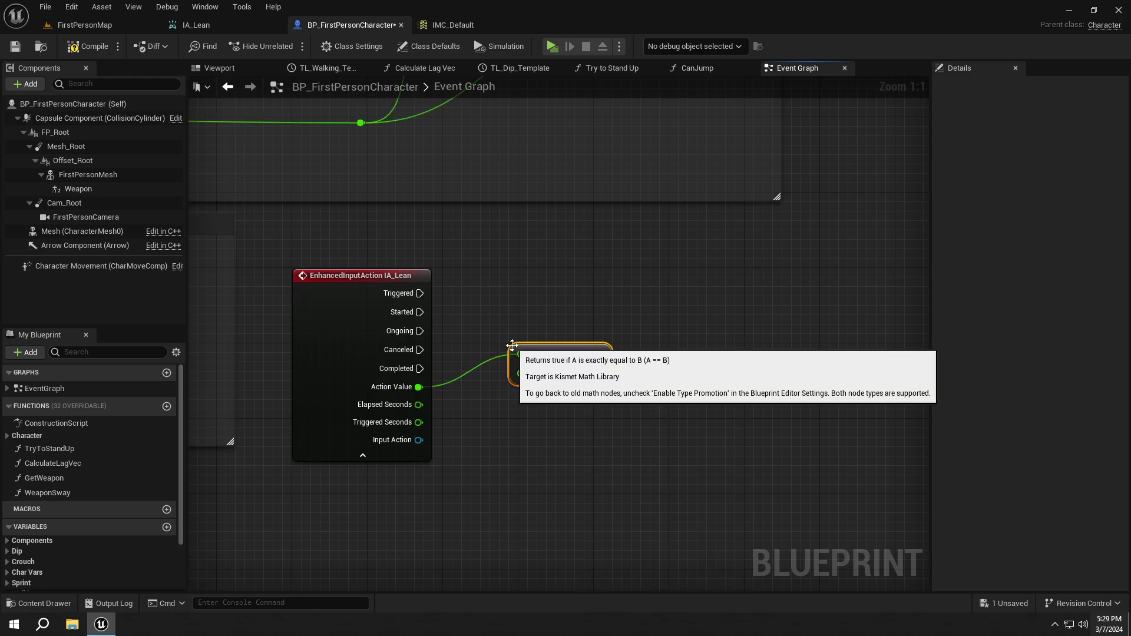
key(Return)
text(1)
right_drag(541, 375, 492, 380)
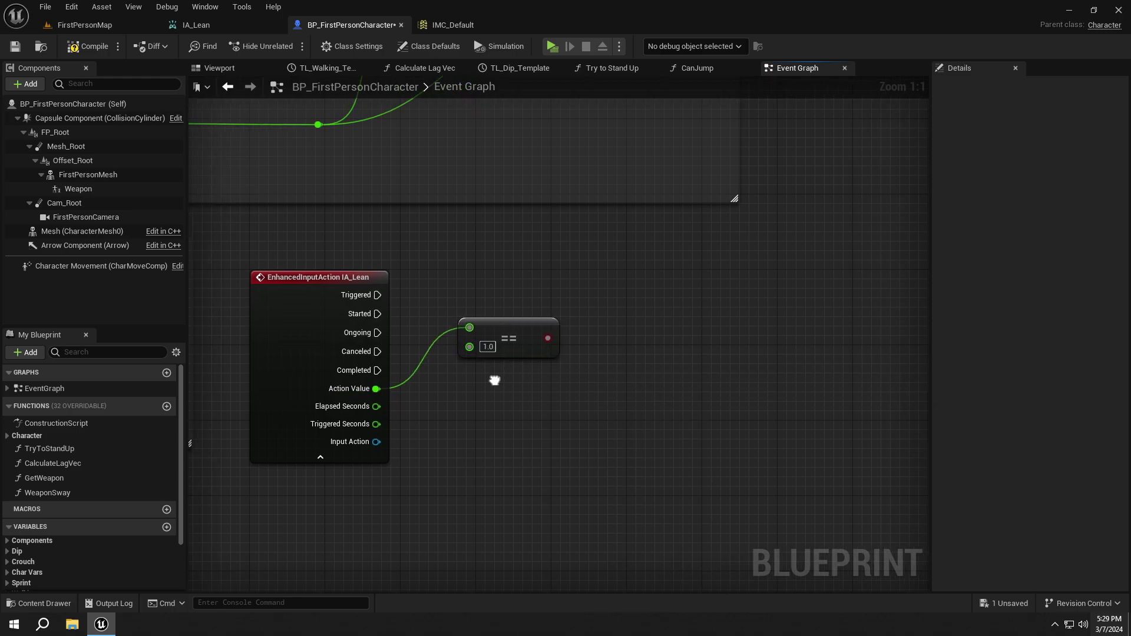
drag(369, 387, 454, 406)
text(==)
key(Return)
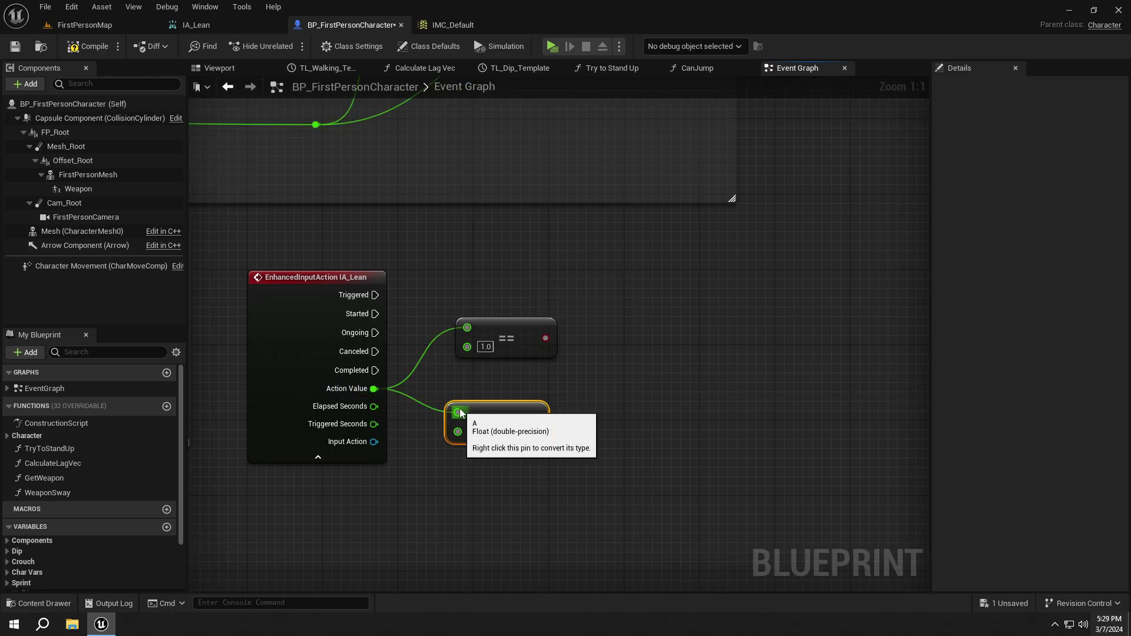
text(-1)
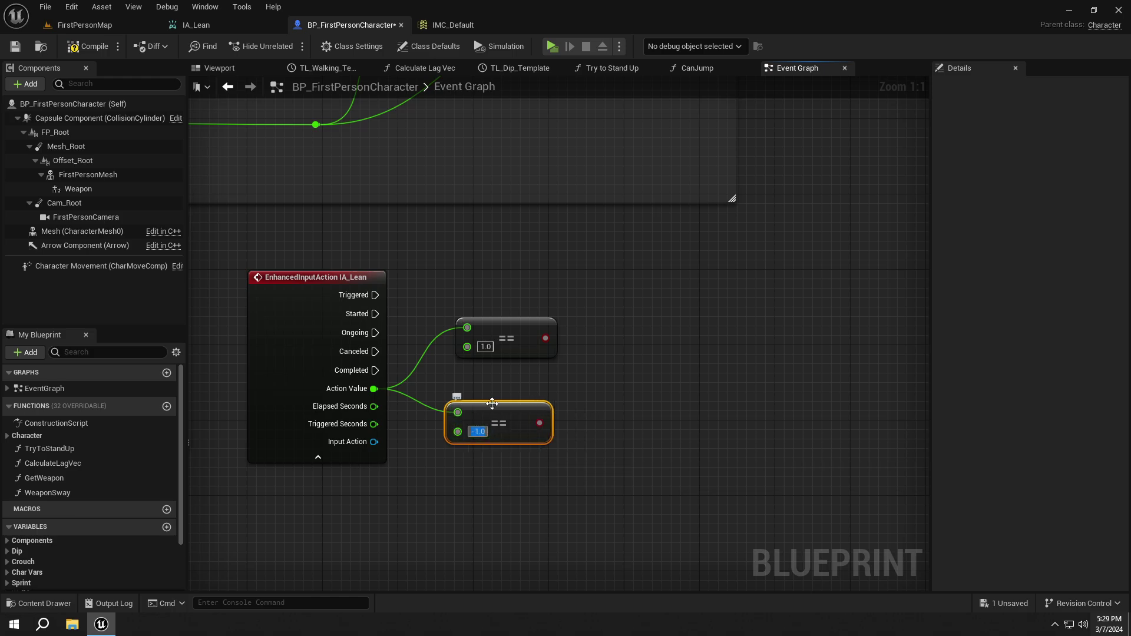
drag(501, 341, 471, 360)
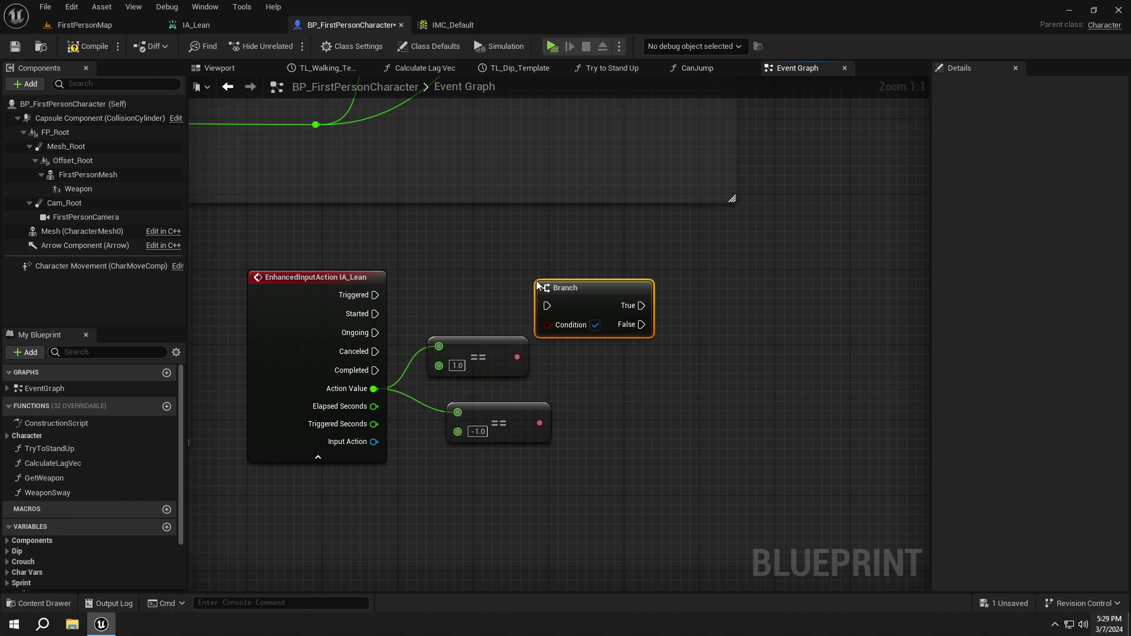
Wire Triggered into a Branch on the 1.0 check, with its False feeding a second Branch on the -1.0 check
click(544, 288)
drag(542, 296, 375, 295)
mouse_move(555, 289)
mouse_down()
mouse_move(575, 290)
mouse_move(517, 355)
mouse_up()
right_drag(624, 355, 527, 319)
click(605, 309)
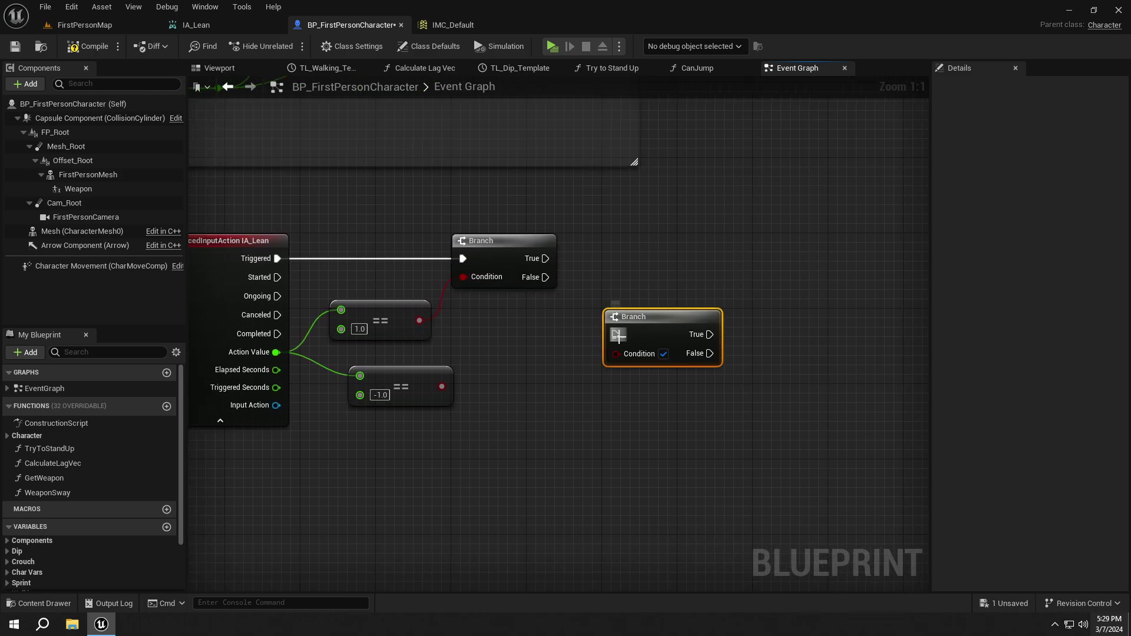
drag(615, 334, 542, 282)
drag(654, 333, 644, 344)
mouse_move(443, 386)
mouse_down()
mouse_move(456, 383)
mouse_move(393, 357)
mouse_move(604, 362)
mouse_up()
Finish the -1.0 Branch condition wire, then browse to Content/FirstPerson/Enums in the level editor
right_drag(397, 356, 387, 337)
click(93, 26)
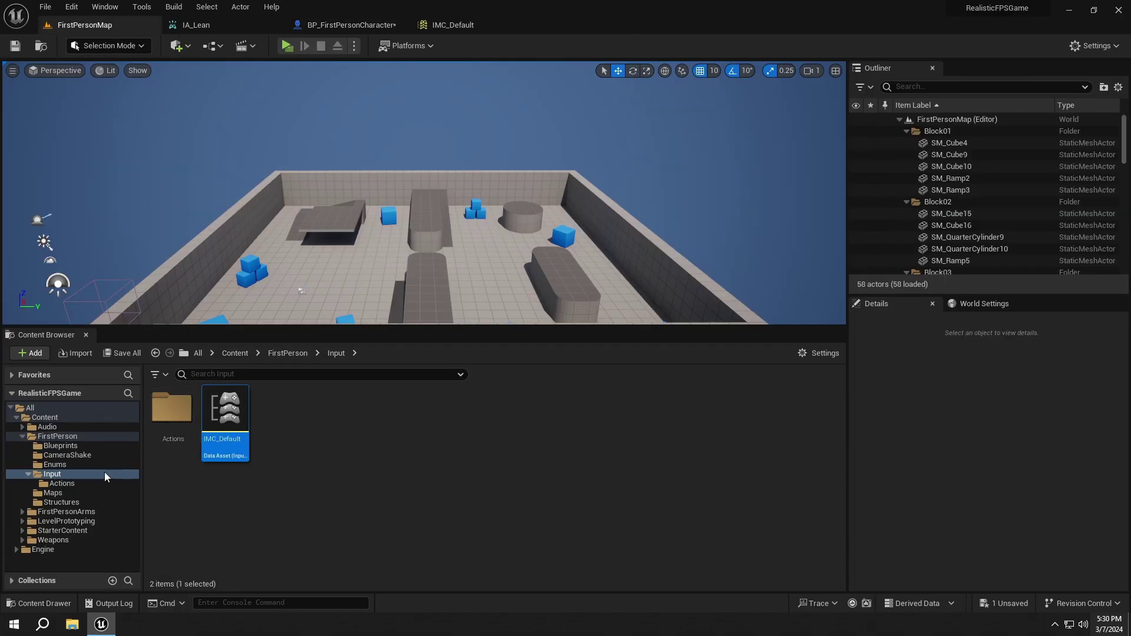
click(28, 475)
click(70, 437)
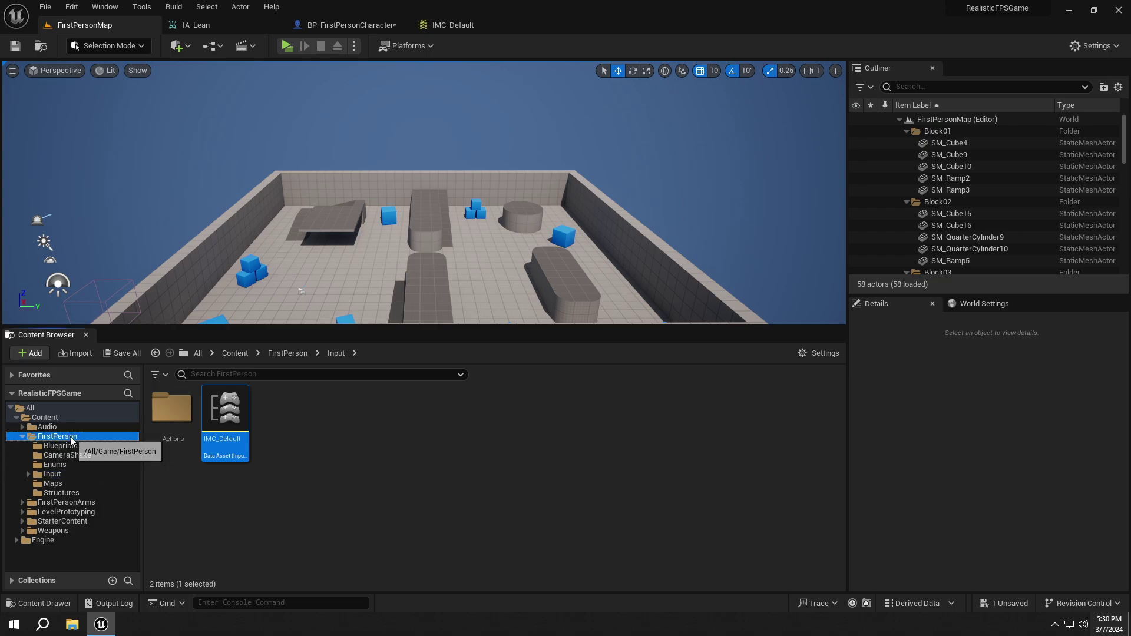
double_click(286, 450)
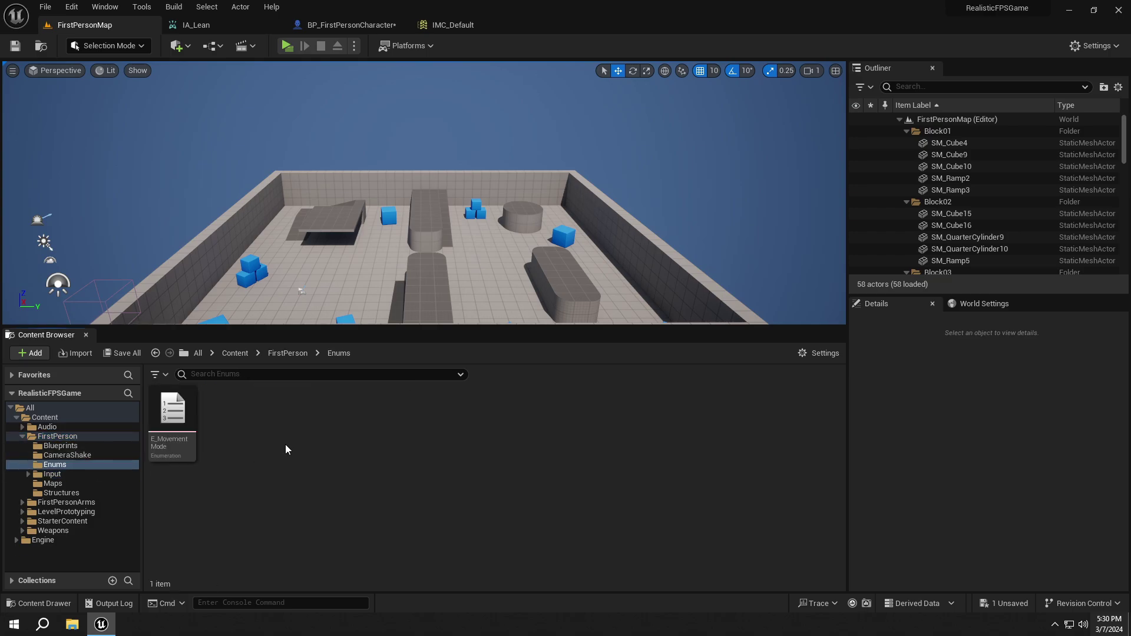
Create a new Enumeration asset named E_LeaningDirection
right_click(286, 450)
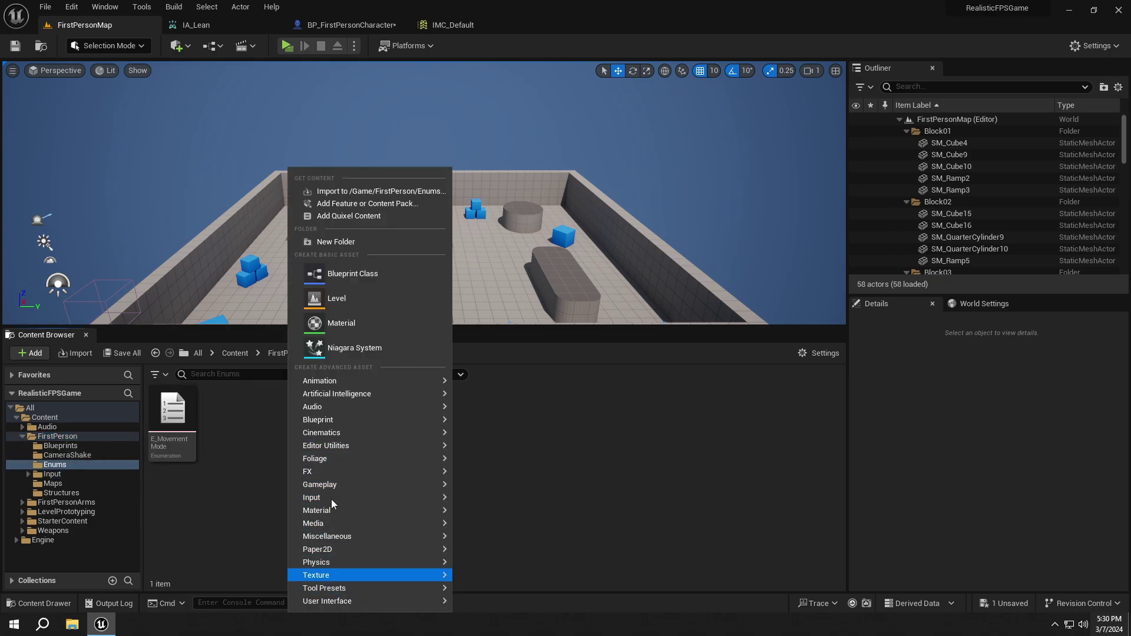
mouse_move(318, 420)
click(522, 529)
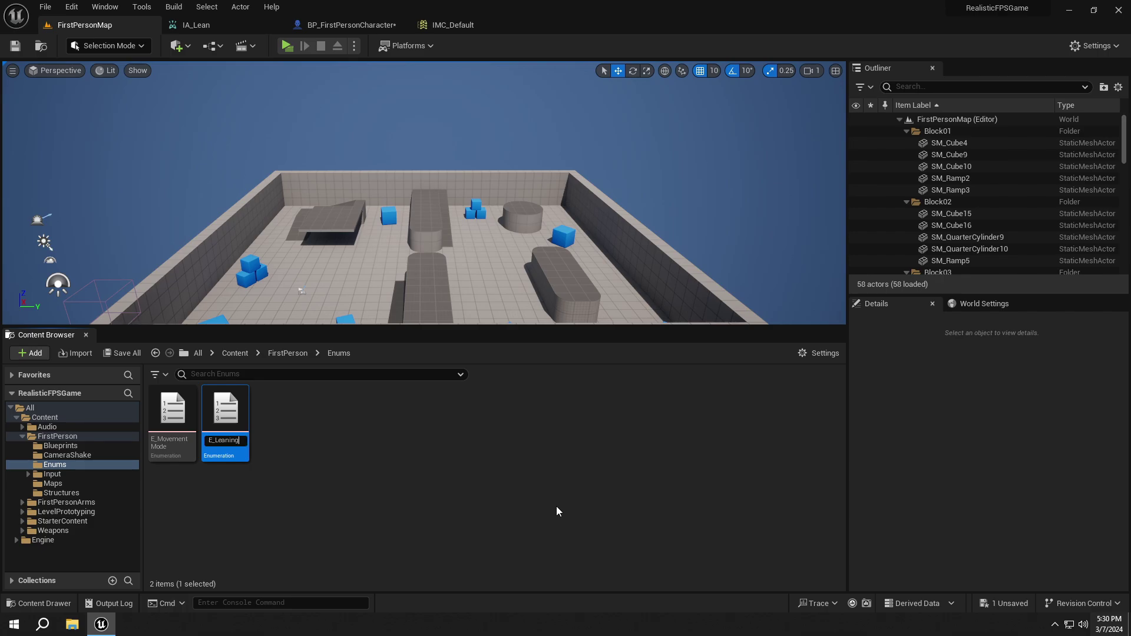
text(Direction)
key(Return)
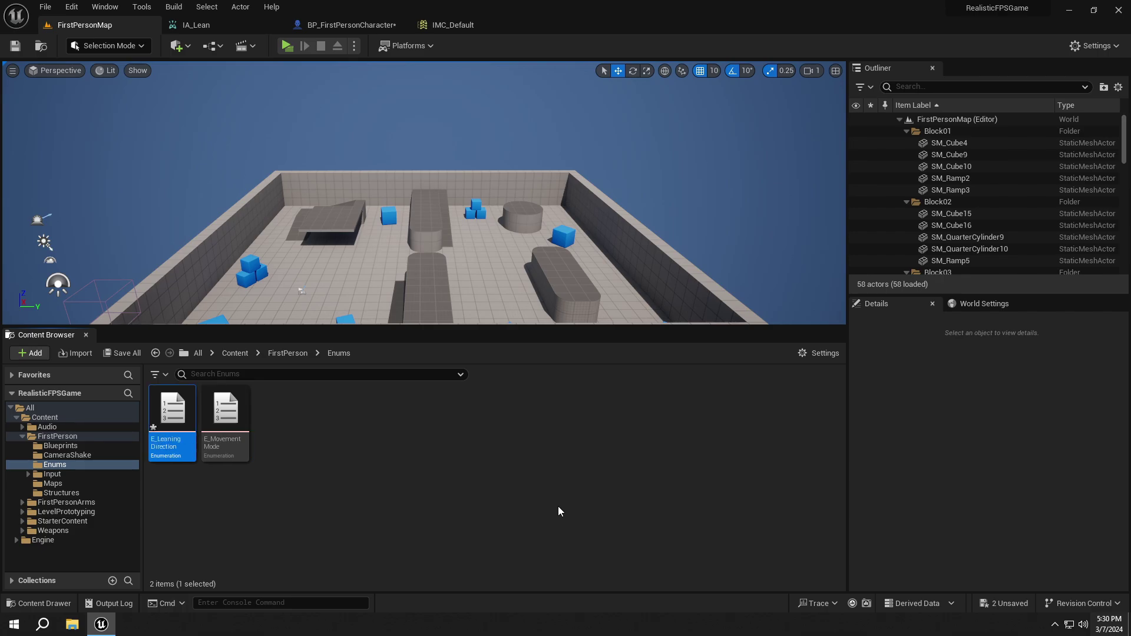
Add three enumerators to E_LeaningDirection named Left, Default and Right
double_click(172, 415)
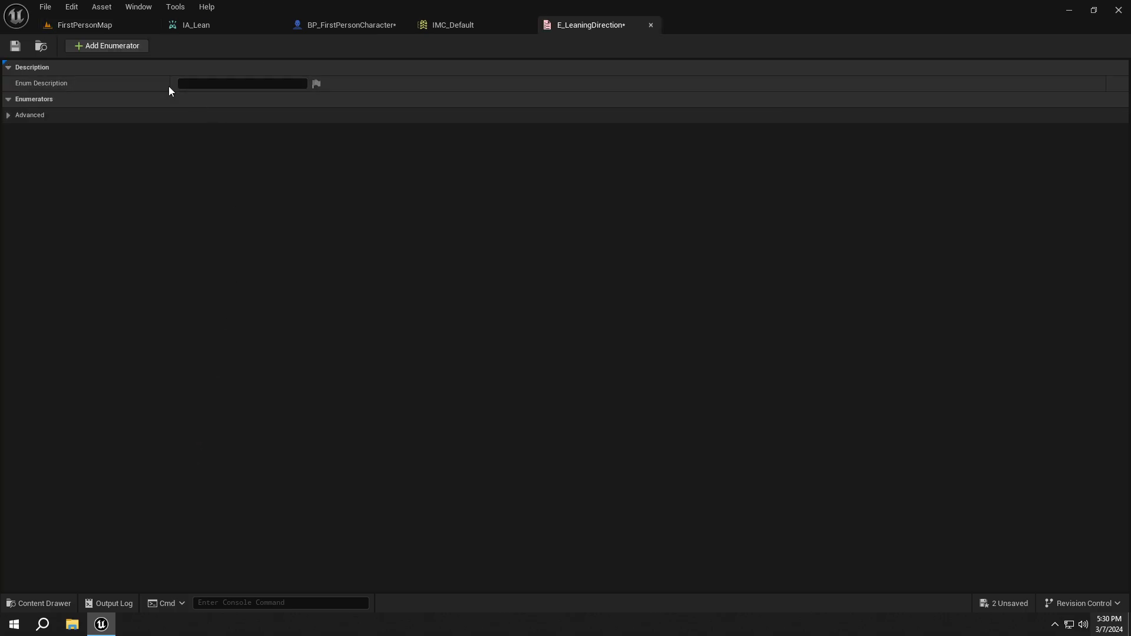
click(126, 49)
click(127, 50)
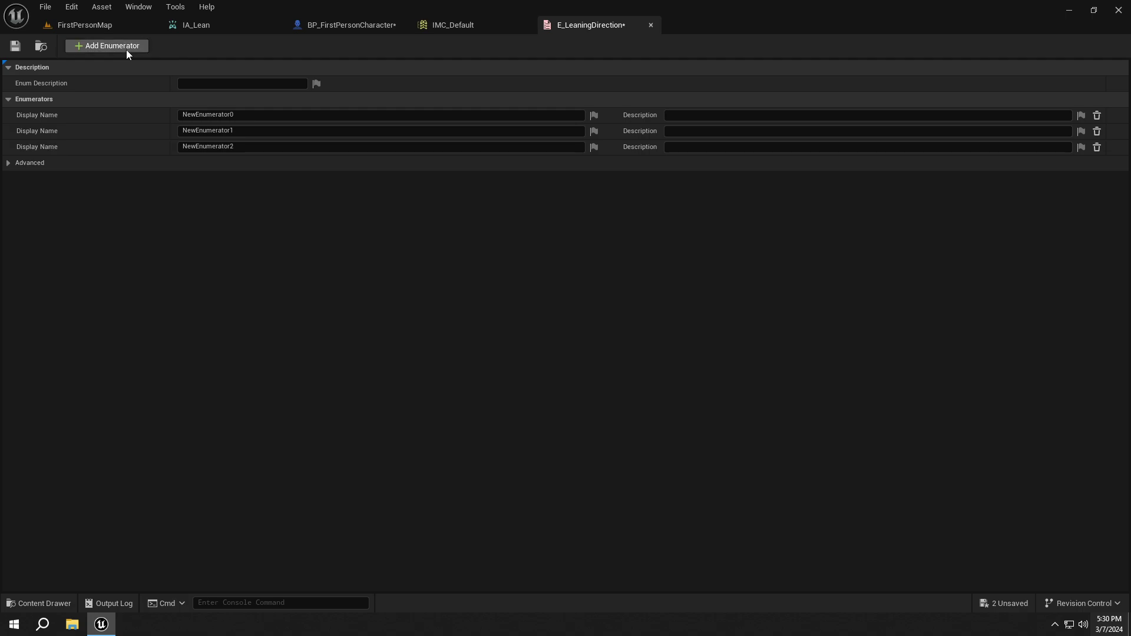
click(273, 115)
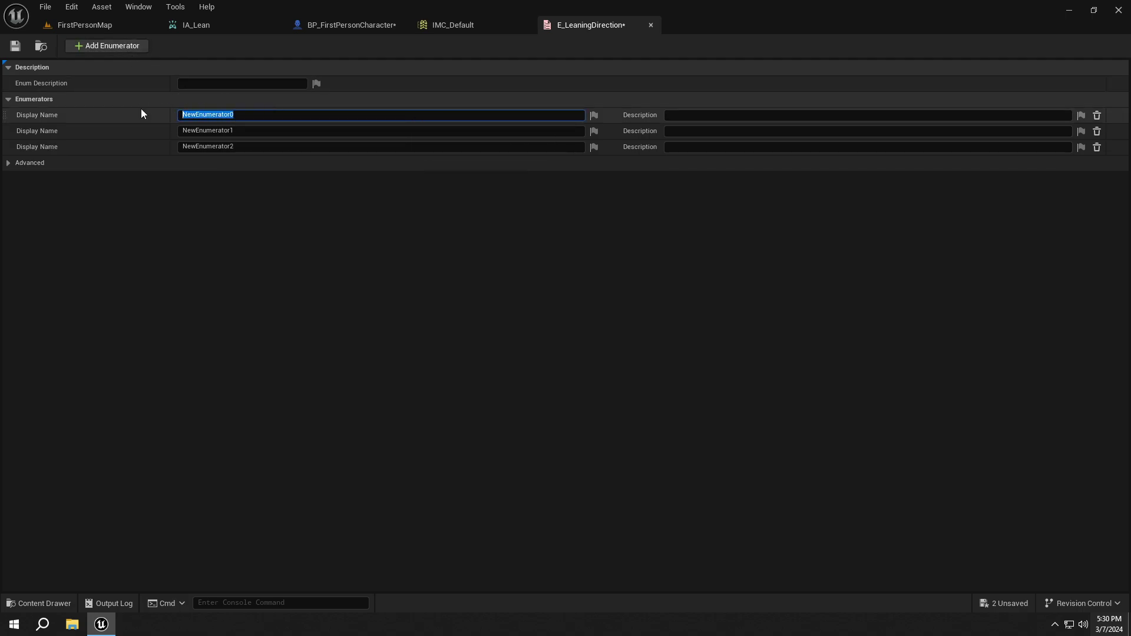
text(Left)
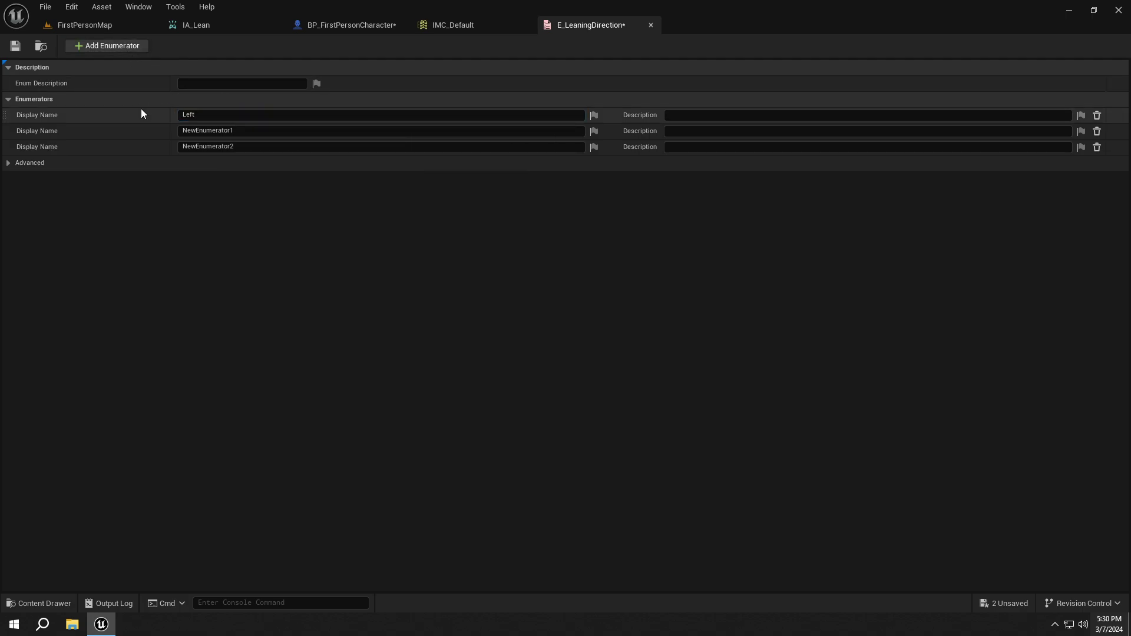
click(227, 131)
text(Def)
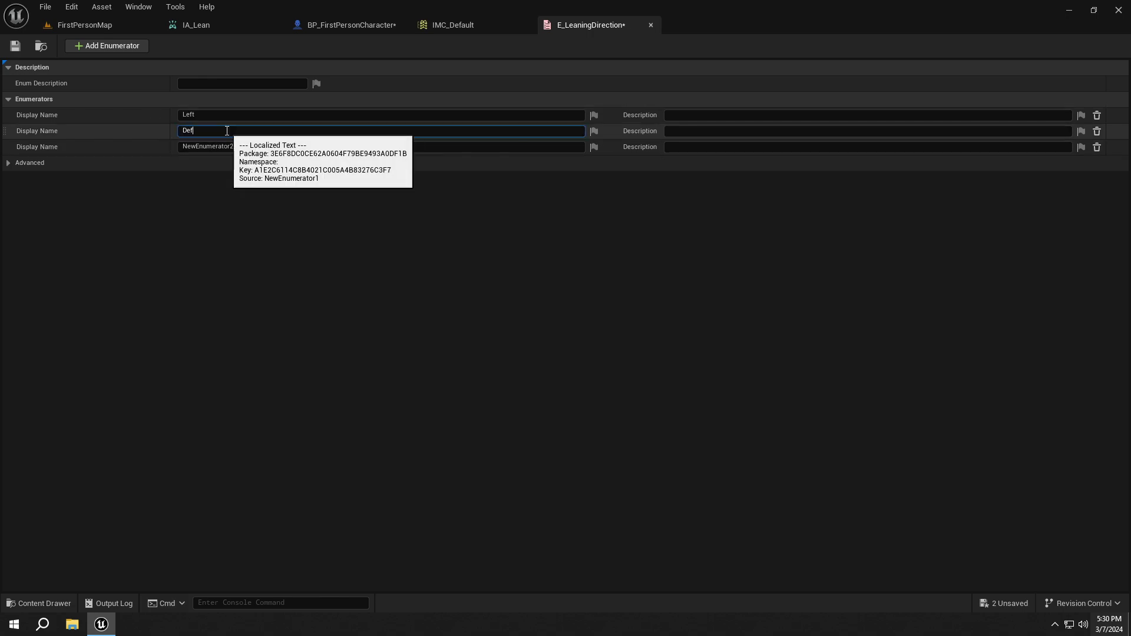
text(ault)
click(260, 148)
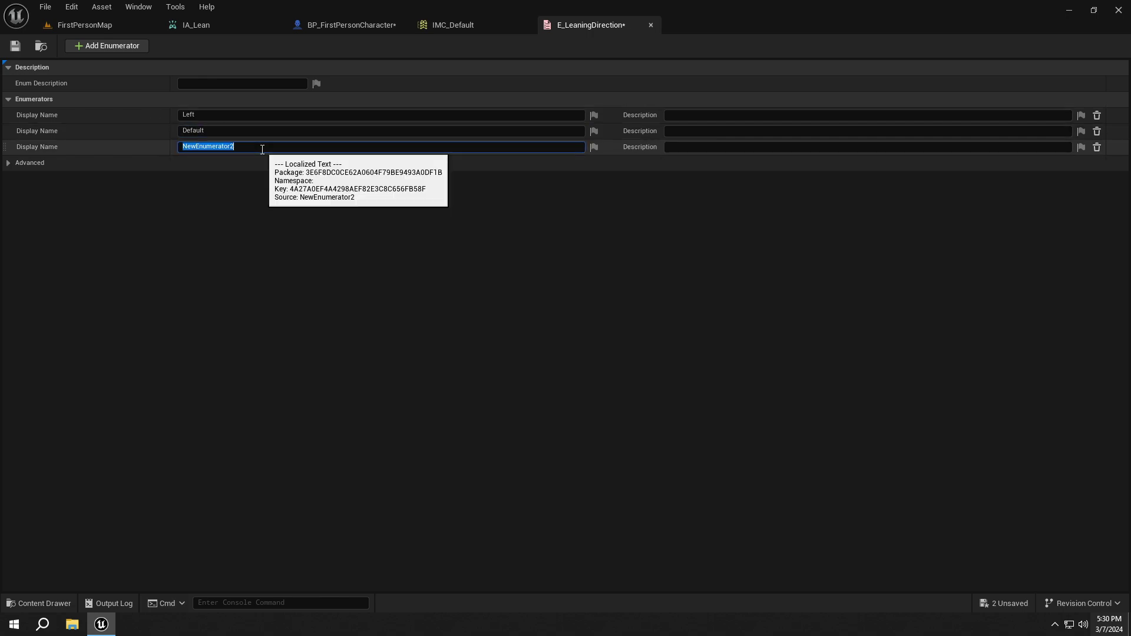
text(Right)
key(Return)
Name the new character variable Leaning, type E_LeaningDirection, category Leaning, and drag it into the graph
click(650, 25)
click(351, 25)
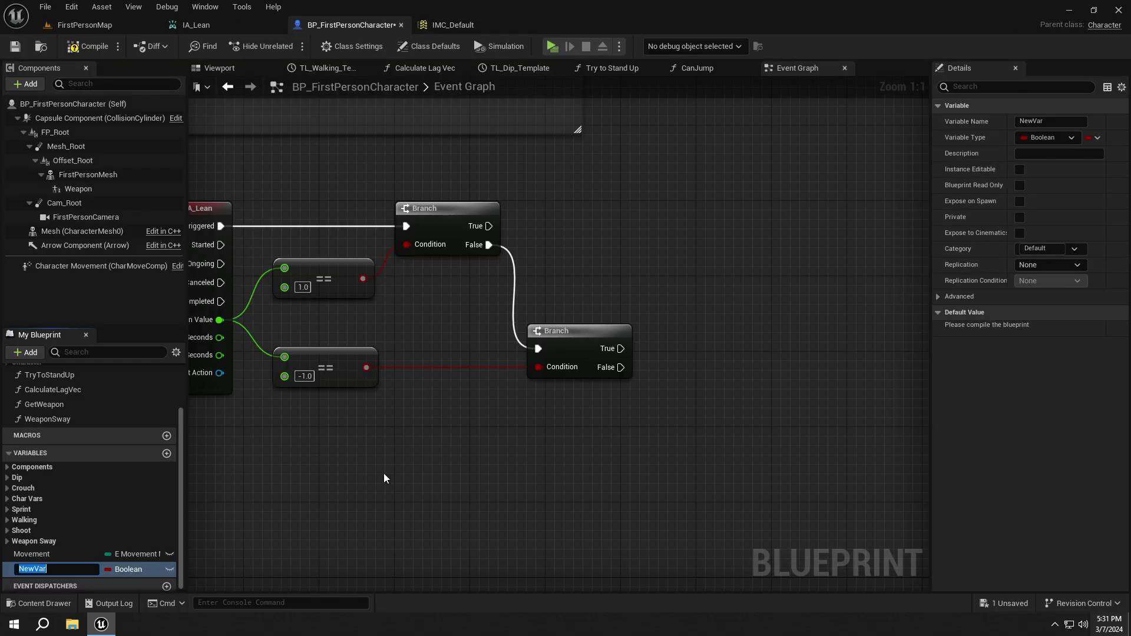
text(Leaning)
key(Return)
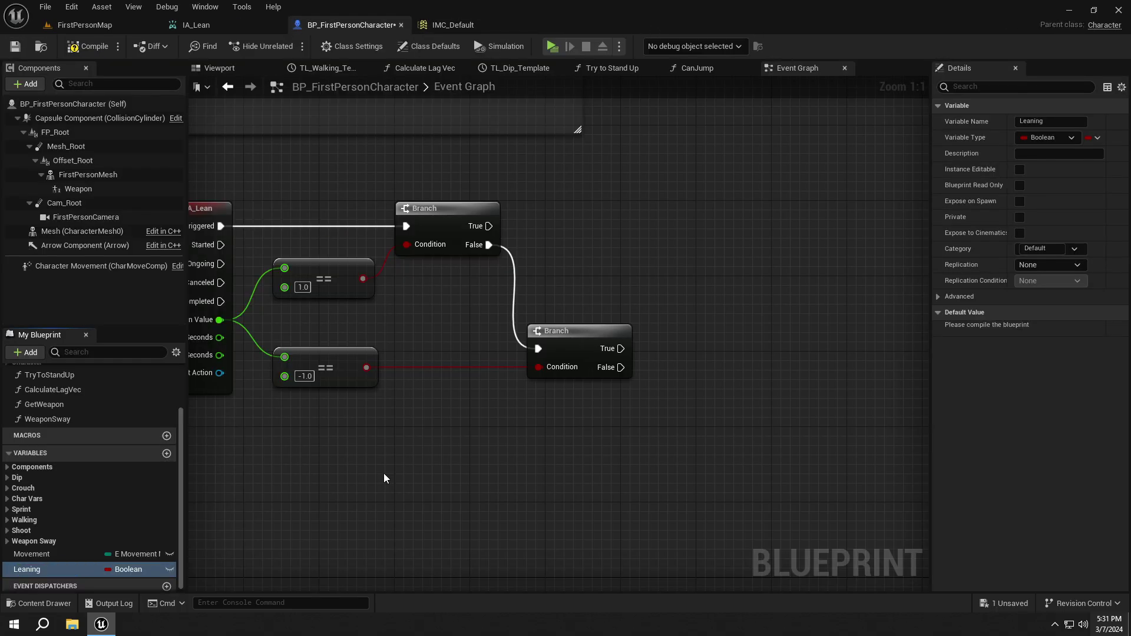
click(1048, 137)
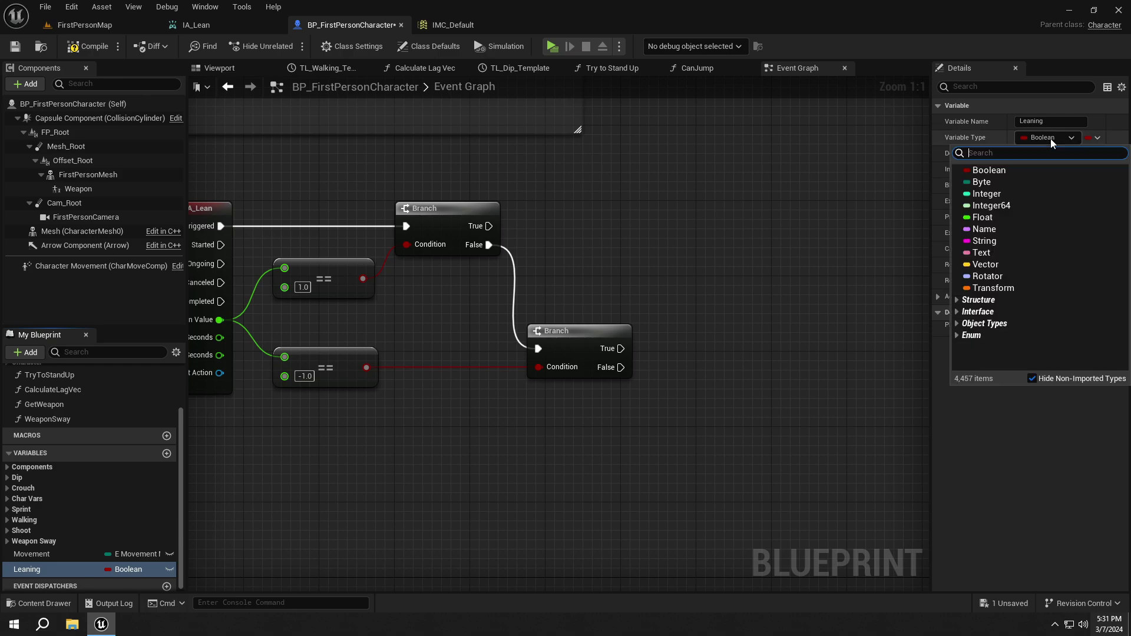
text(E_Le)
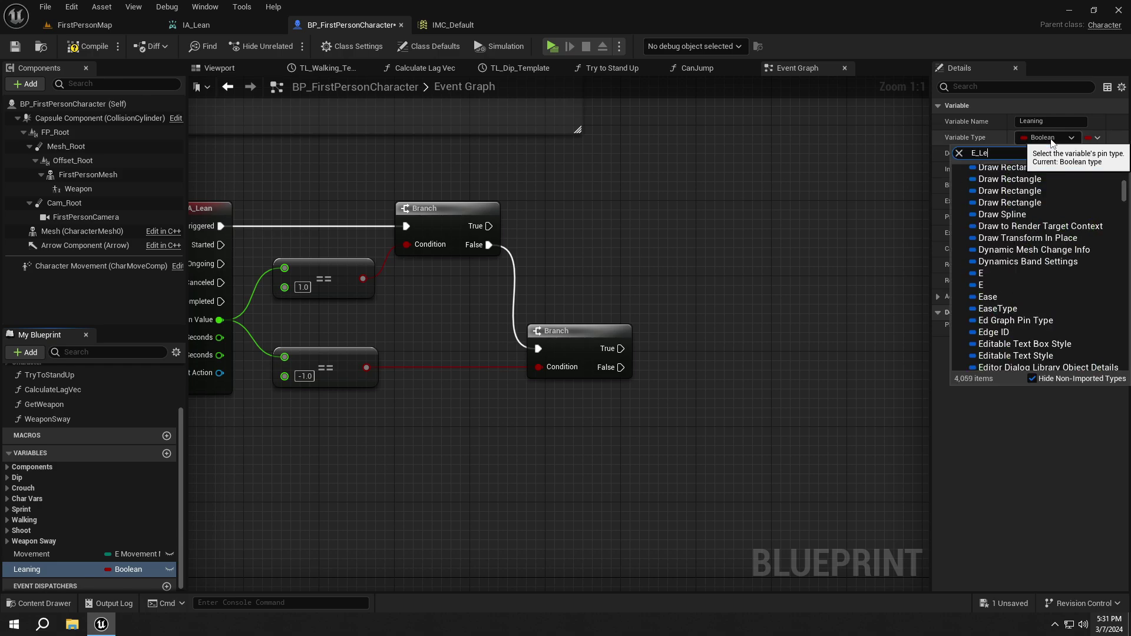
text(aning)
key(Escape)
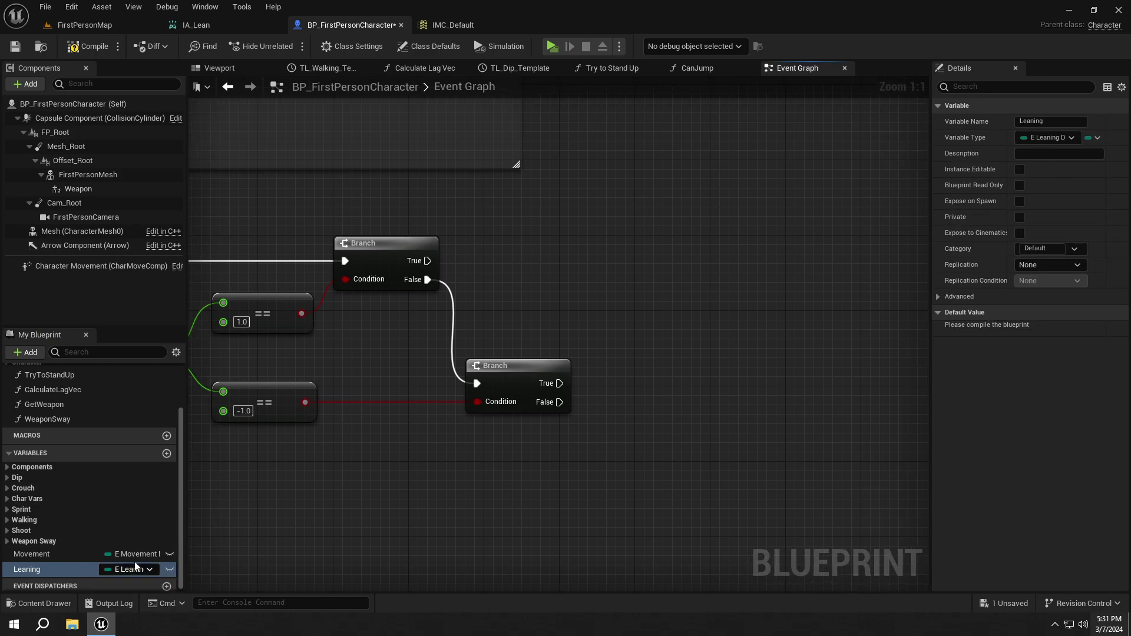
click(1053, 249)
text(Leaning)
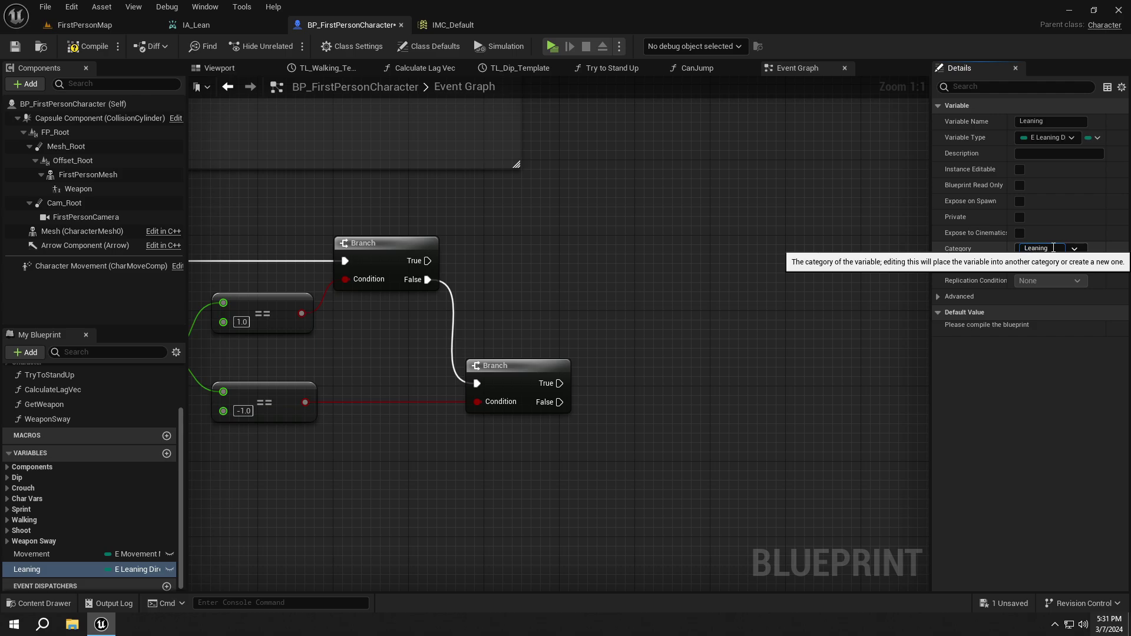
key(Return)
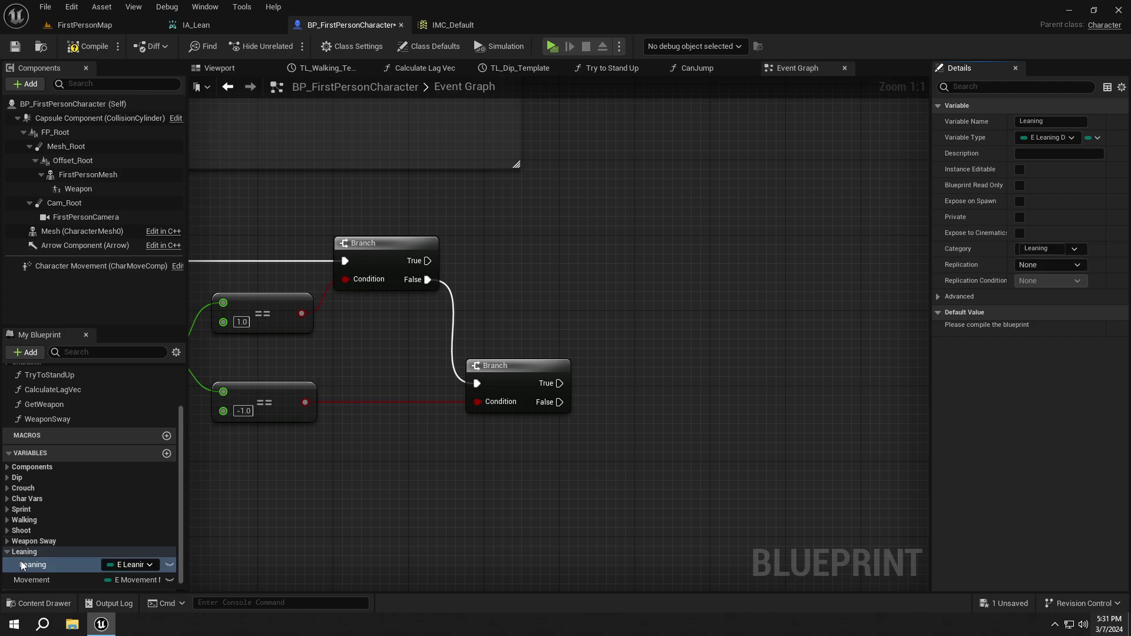
mouse_move(23, 566)
mouse_down()
mouse_move(372, 311)
mouse_move(406, 338)
mouse_up()
Feed a Get Leaning node into a Switch on E_LeaningDirection driven by the first Branch's True
click(405, 338)
right_click(414, 324)
click(414, 324)
right_click(397, 323)
click(398, 324)
drag(414, 325, 496, 272)
text(switch)
key(Return)
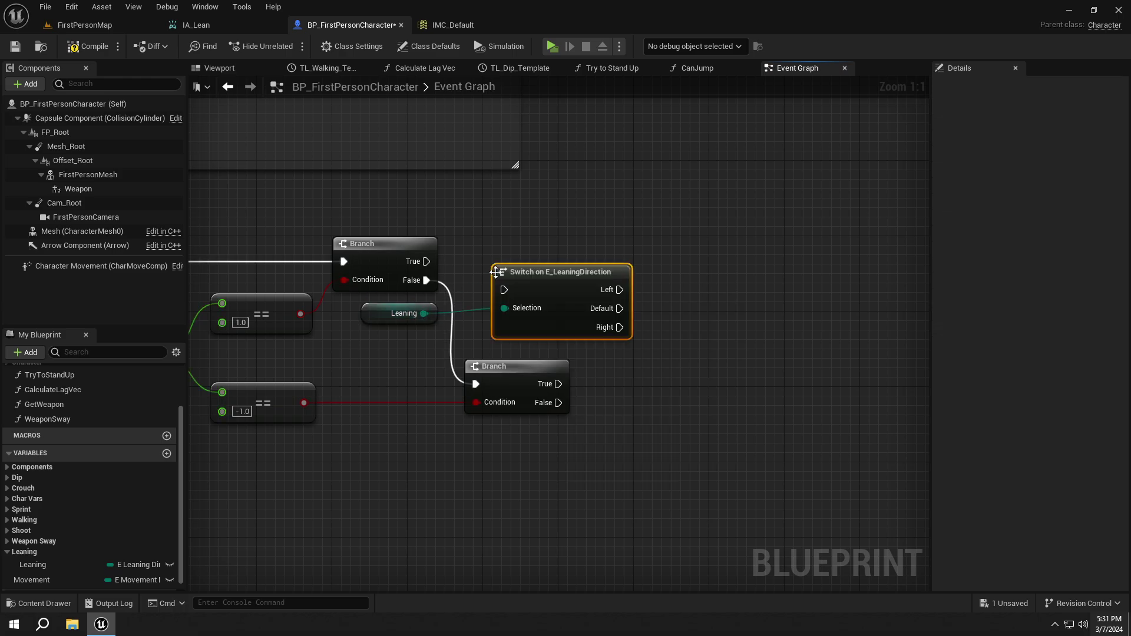
mouse_move(515, 271)
mouse_down()
mouse_move(479, 243)
mouse_move(507, 256)
mouse_up()
Duplicate the Leaning getter and Switch and wire the copy to the second Branch's True
shift+click(402, 315)
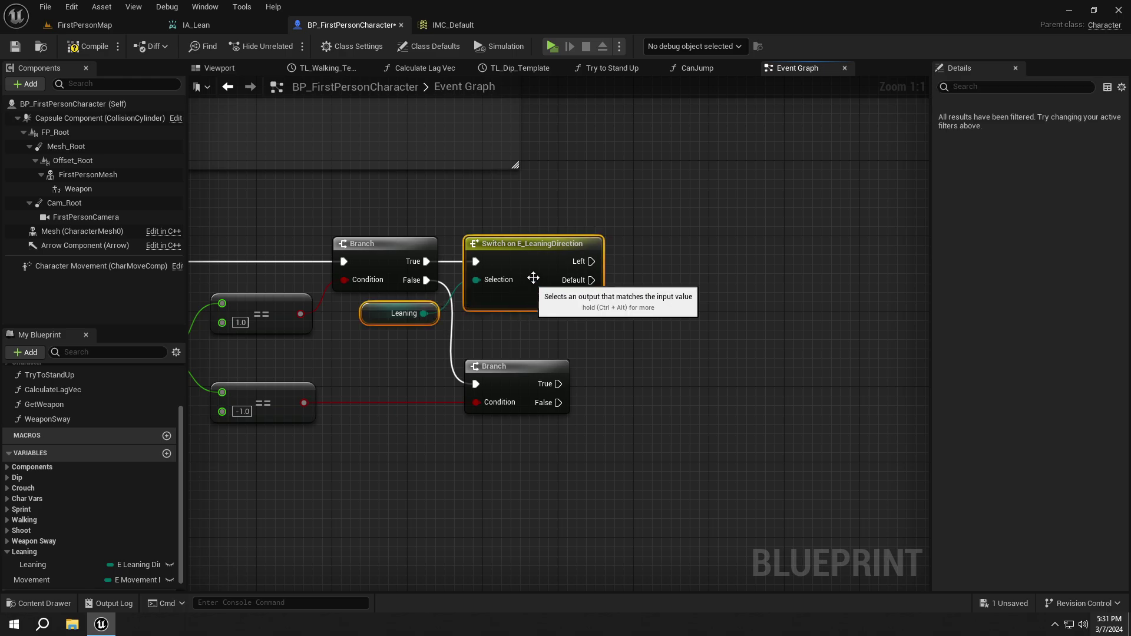
click(534, 221)
right_drag(534, 221, 539, 231)
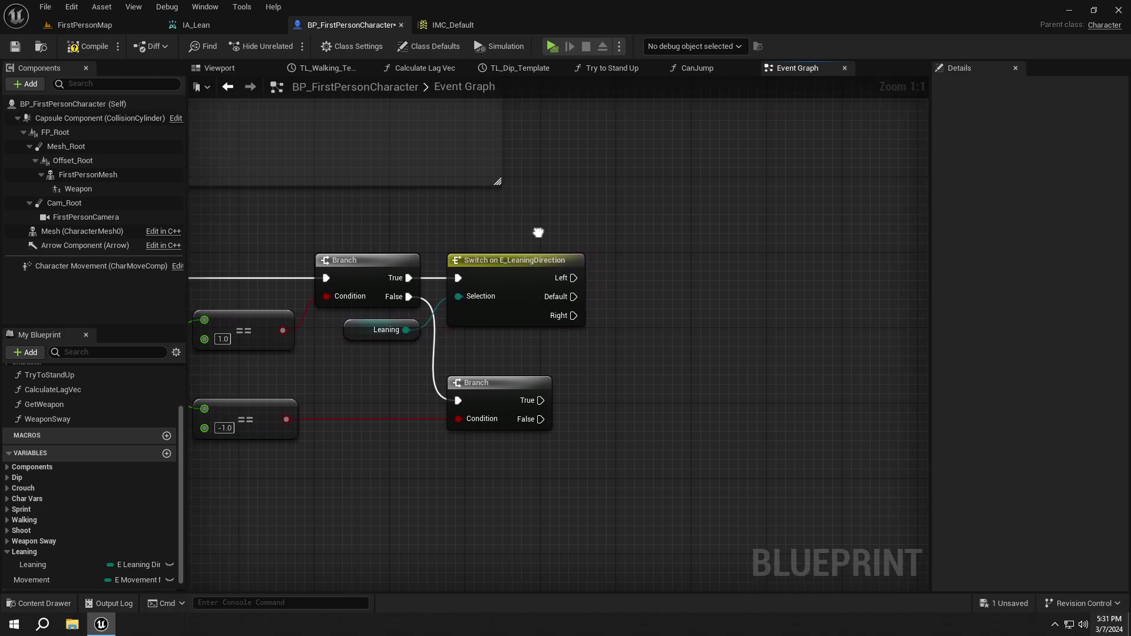
right_drag(539, 232, 527, 263)
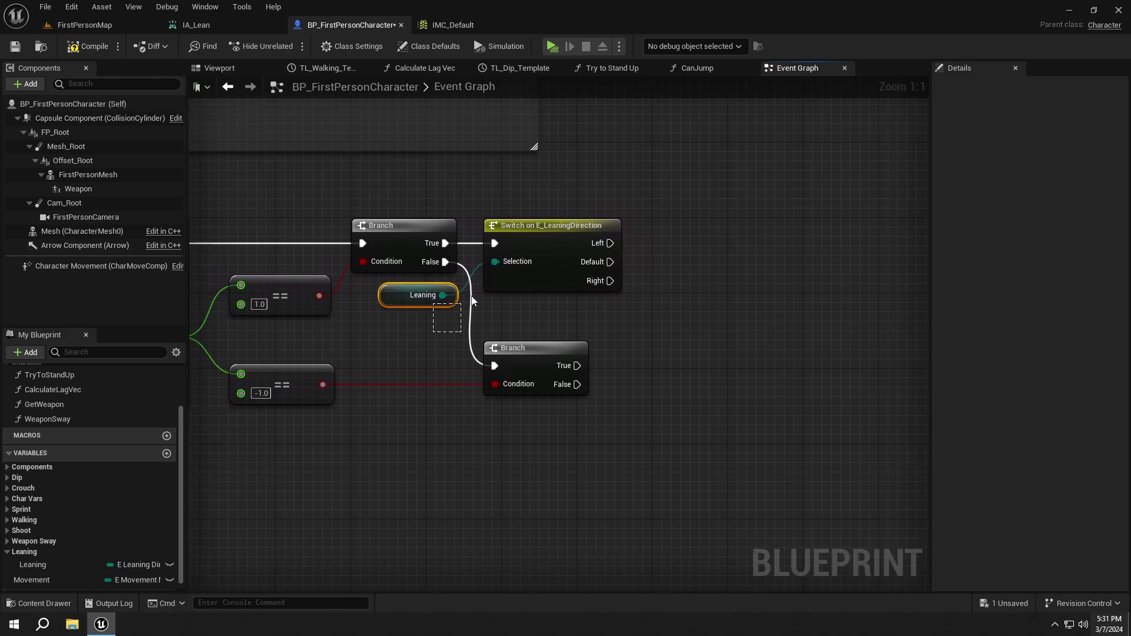
drag(482, 295, 507, 278)
key(ctrl+c)
key(ctrl+v)
drag(699, 387, 652, 368)
drag(578, 366, 617, 365)
click(636, 433)
right_drag(636, 433, 559, 426)
click(496, 412)
right_drag(571, 261, 584, 296)
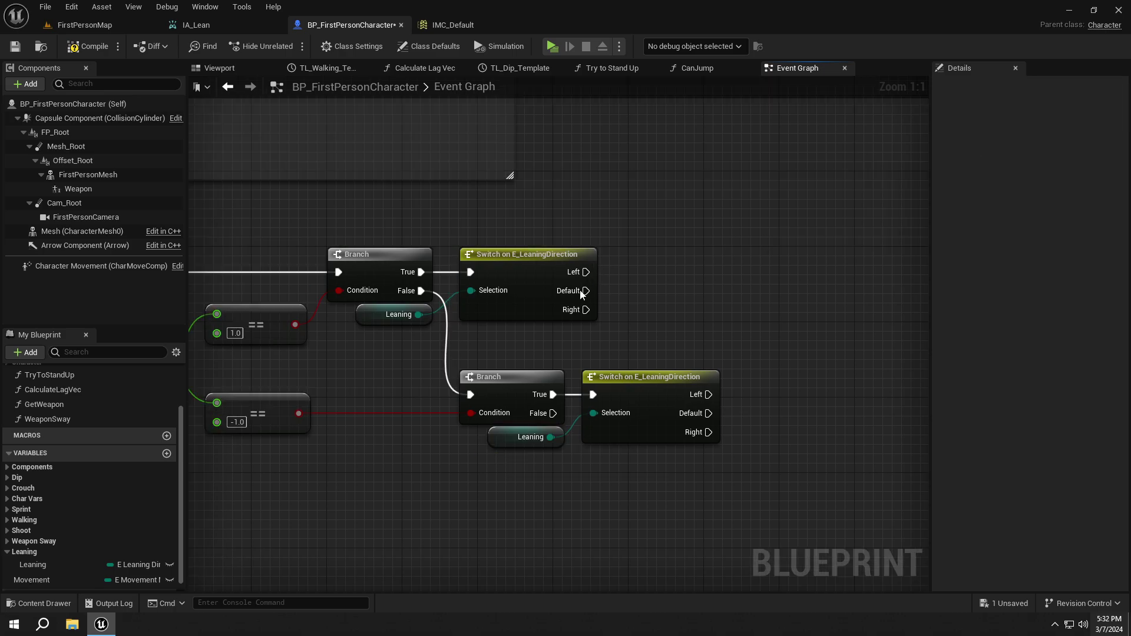
Add a LeaningRotation variable and set its type to Rotator
click(166, 453)
text(LeaningRotation)
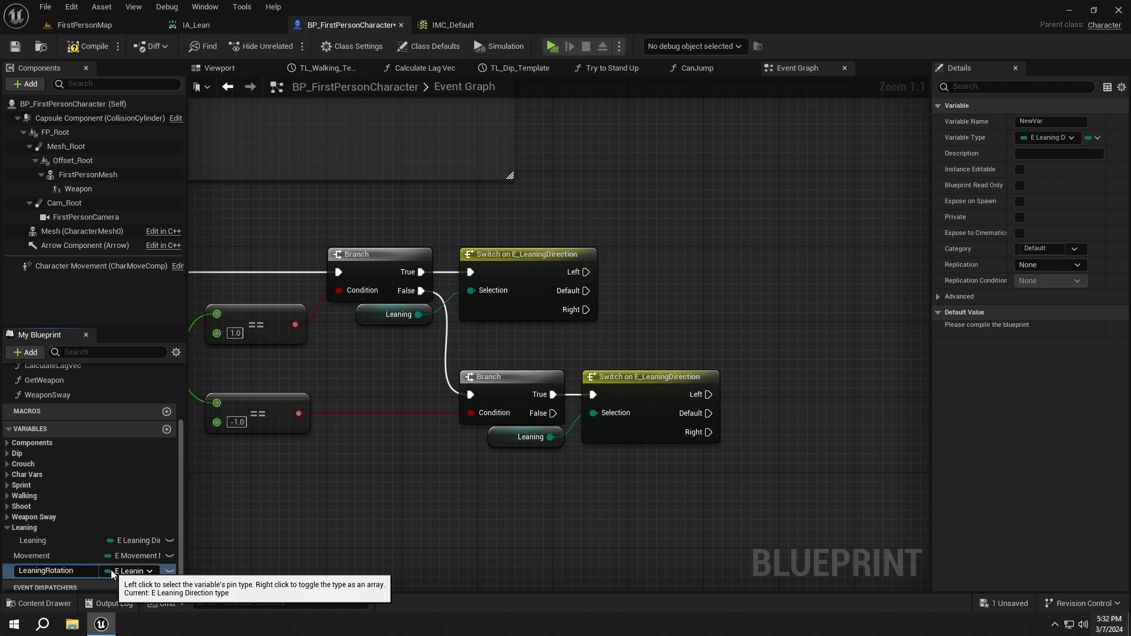
key(Return)
click(1046, 137)
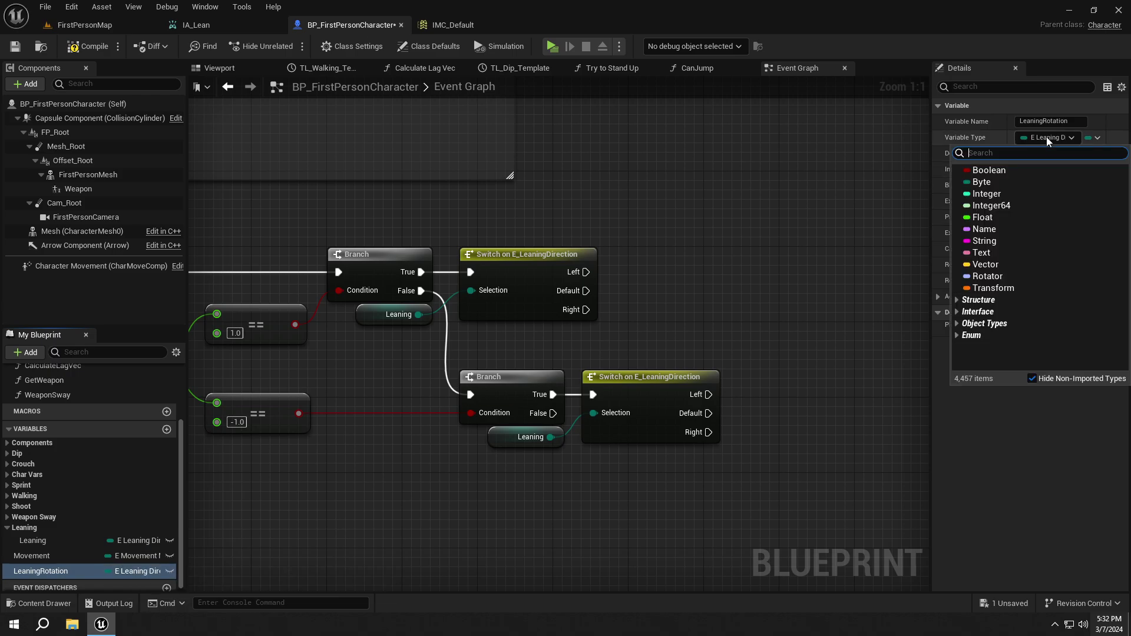
click(990, 276)
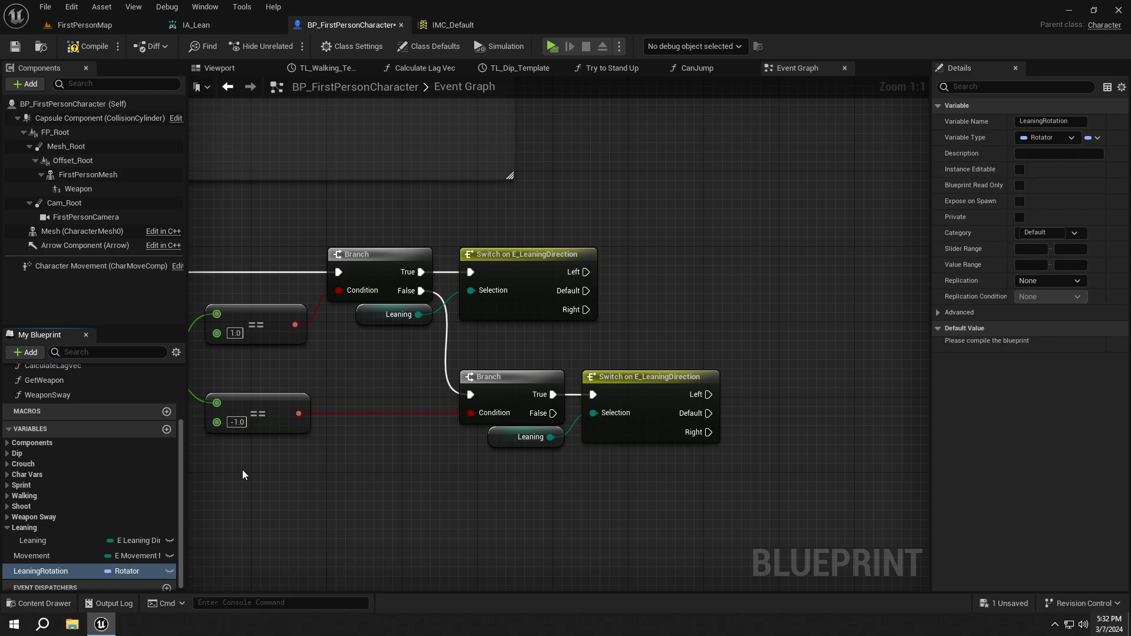
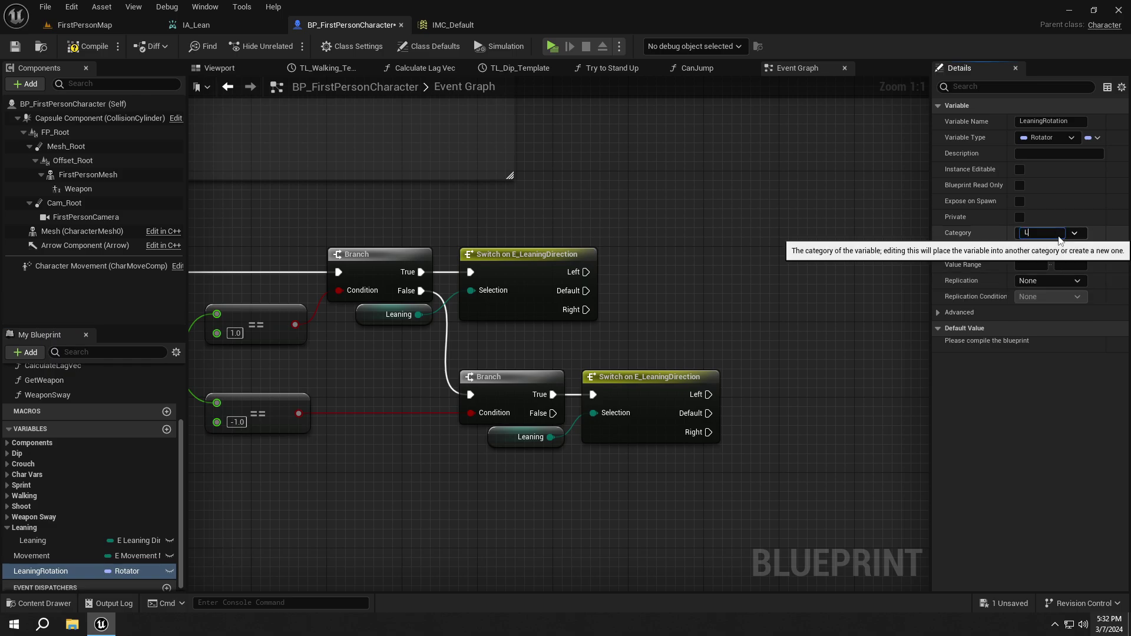
Confirm 'Leaning' as the category of the LeaningRotation variable
key(Return)
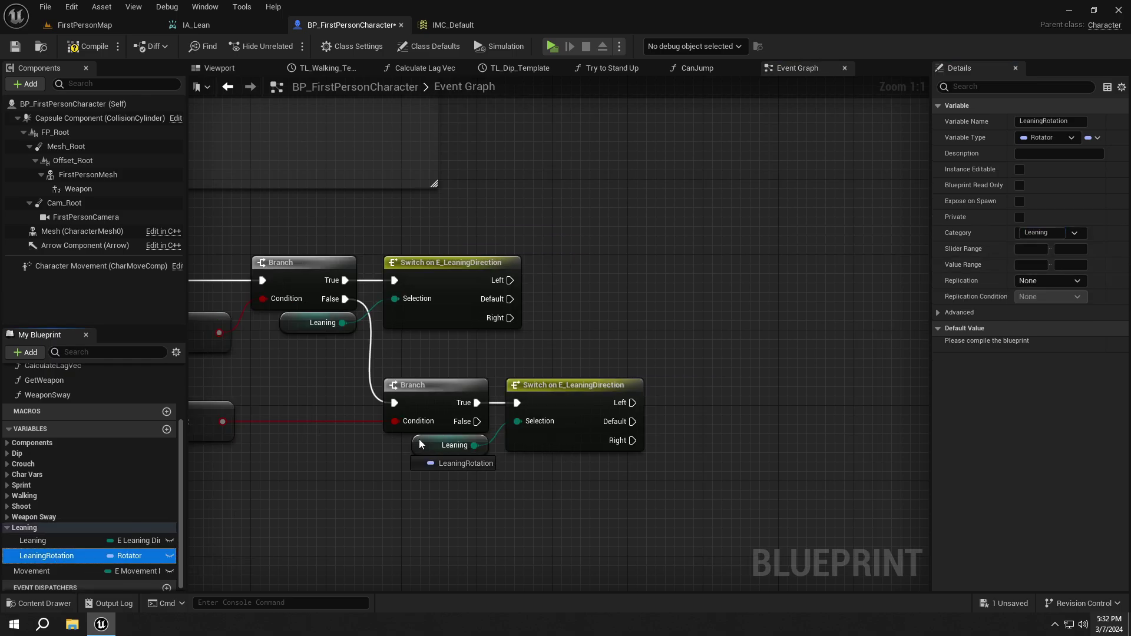
Place three SET LeaningRotation nodes beside the switches with roll X values 20, 0 and -20
mouse_move(46, 554)
alt+mouse_down()
mouse_move(654, 272)
mouse_move(719, 272)
alt+mouse_up()
mouse_move(46, 555)
mouse_down()
mouse_move(690, 342)
mouse_move(680, 334)
mouse_up()
mouse_move(46, 554)
mouse_down()
mouse_move(773, 389)
mouse_move(705, 391)
mouse_up()
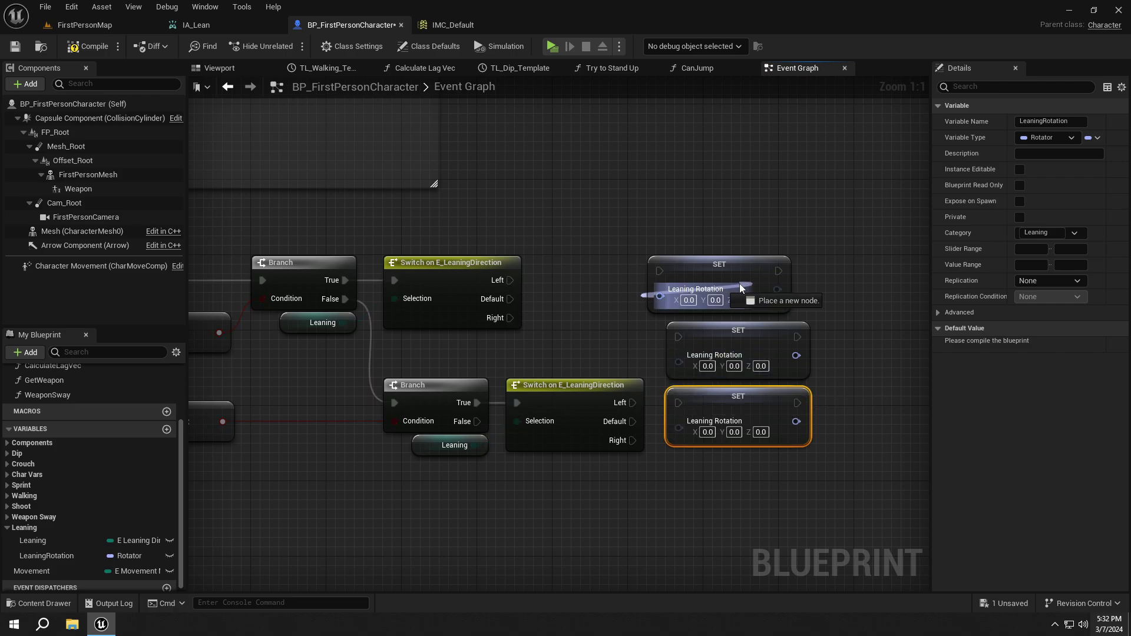
right_drag(749, 290, 624, 261)
text(20)
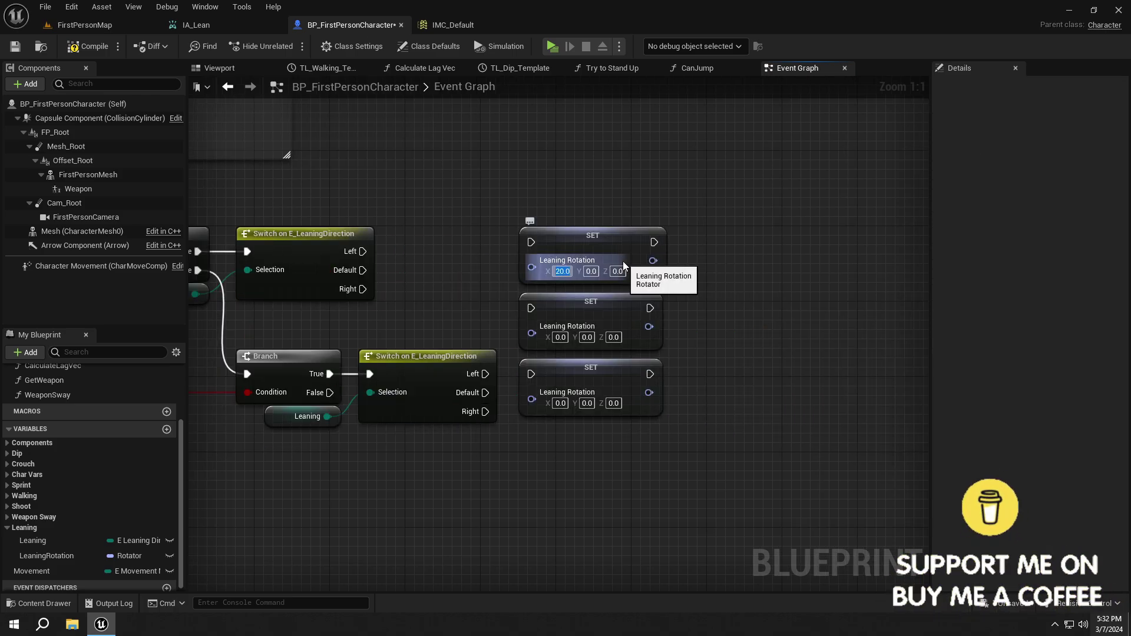
click(560, 403)
text(-20)
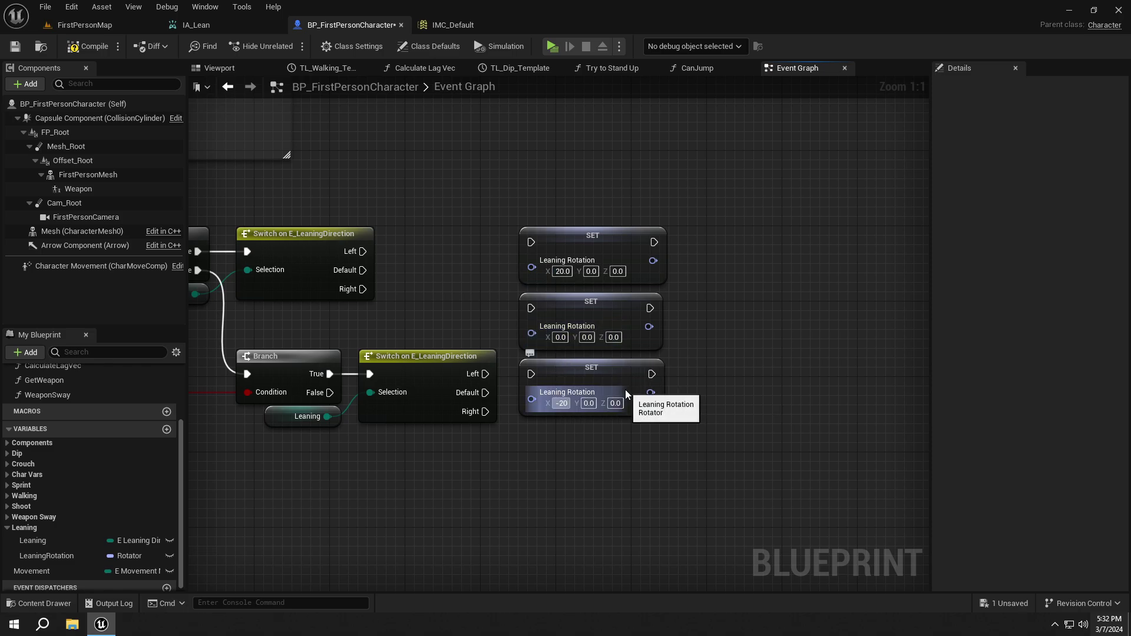
key(Return)
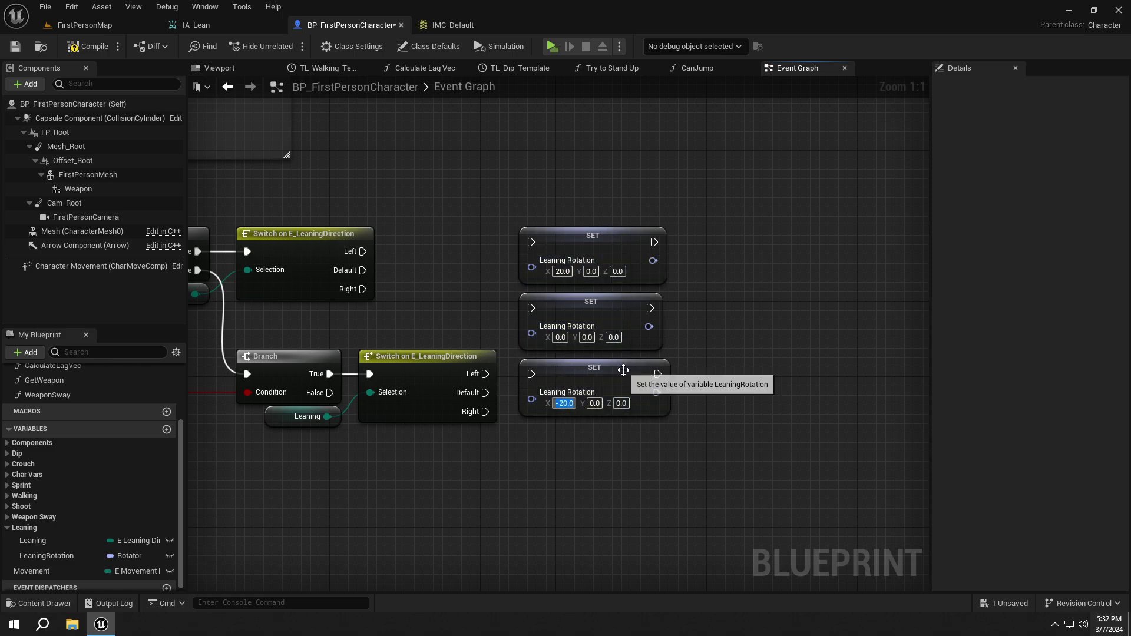
click(491, 316)
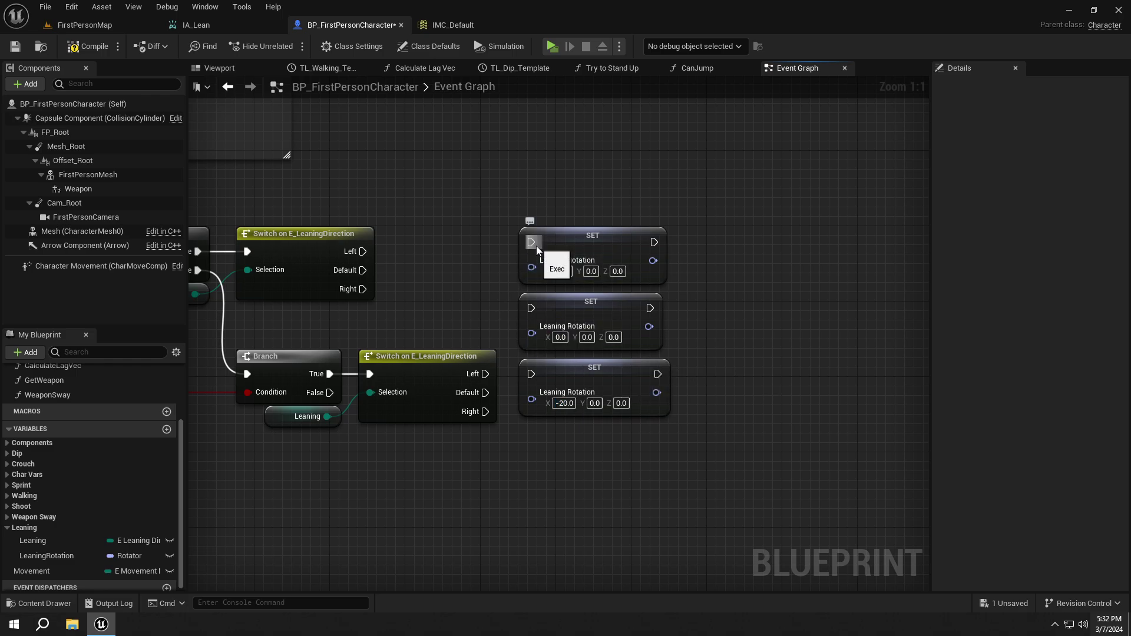
Wire the Left, Default and Right exec pins of both switches into the matching SET LeaningRotation nodes
mouse_move(537, 246)
mouse_down()
mouse_move(362, 251)
mouse_move(531, 242)
mouse_up()
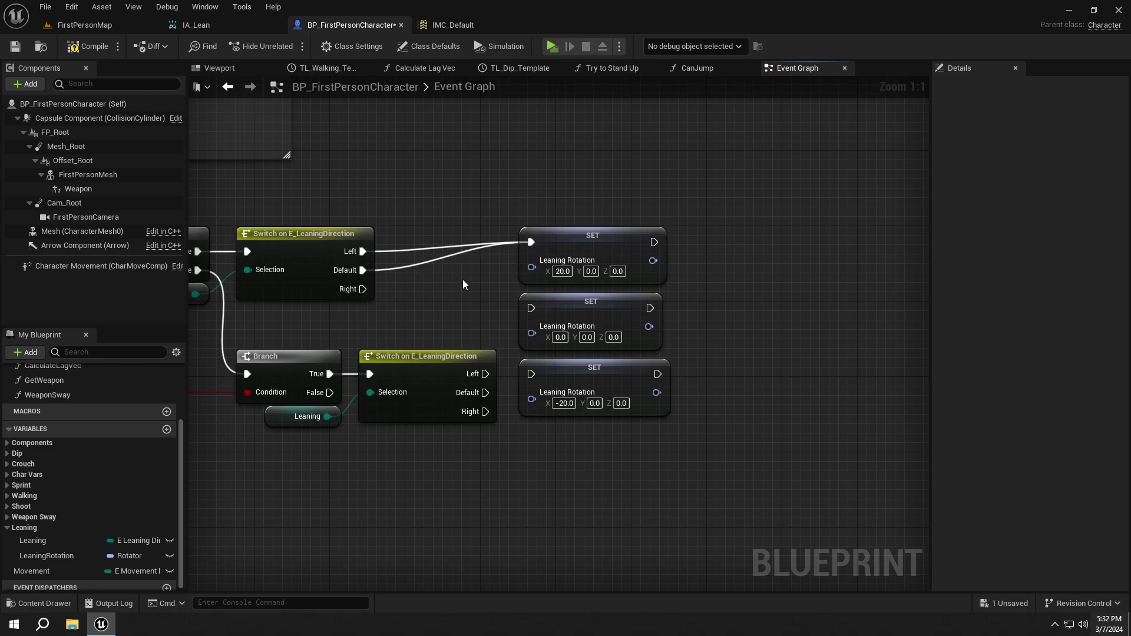
right_drag(462, 284, 521, 274)
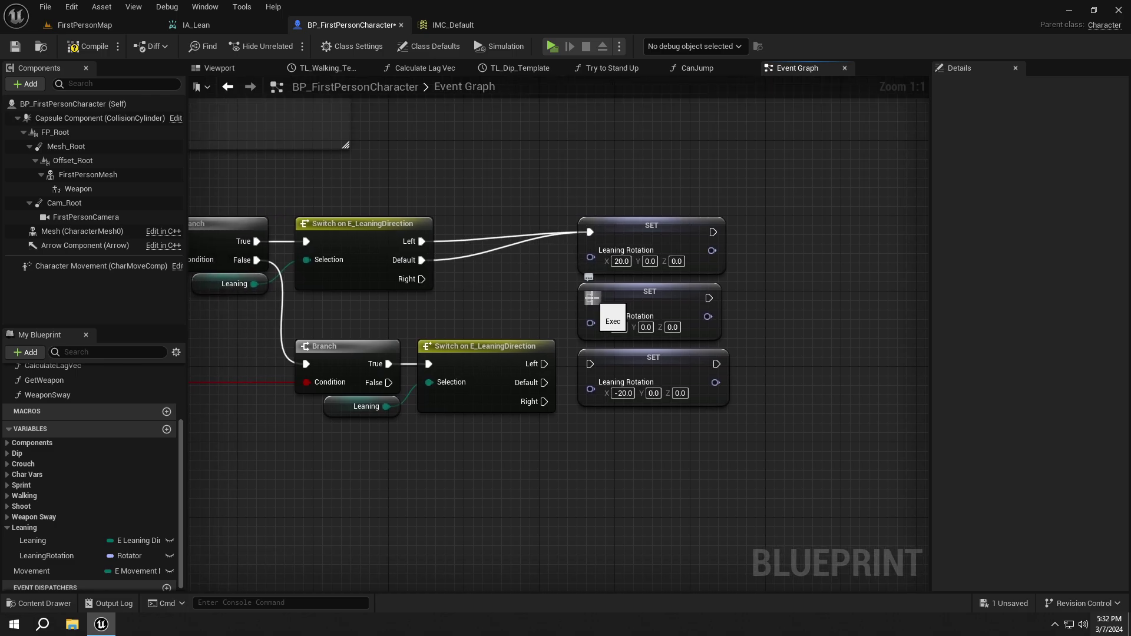
drag(590, 299, 422, 279)
mouse_move(595, 298)
mouse_down()
mouse_move(543, 363)
mouse_move(543, 401)
mouse_move(594, 371)
mouse_up()
click(619, 372)
right_drag(768, 309, 598, 338)
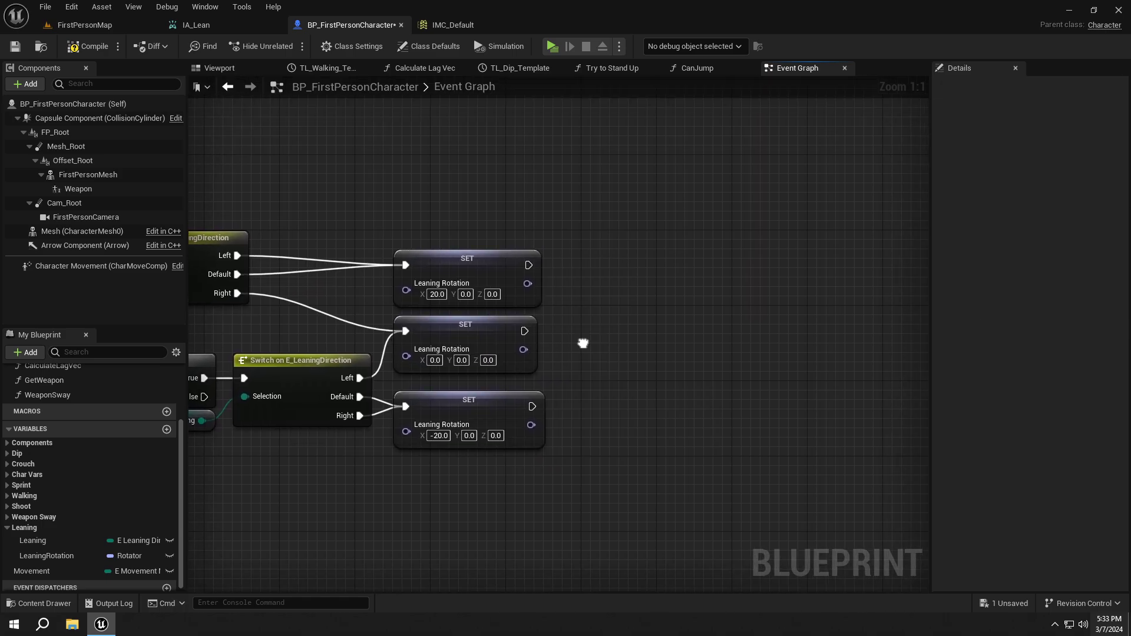
right_drag(584, 343, 534, 367)
Chain a SET Leaning node after each of the three SET LeaningRotation nodes, duplicating with Ctrl+D
drag(53, 540, 633, 269)
alt+drag(562, 256, 563, 267)
key(ctrl+d)
mouse_move(607, 341)
mouse_down()
mouse_move(588, 331)
mouse_move(490, 337)
mouse_move(514, 333)
mouse_up()
key(ctrl+d)
mouse_move(623, 416)
mouse_down()
mouse_move(602, 403)
mouse_move(521, 408)
mouse_up()
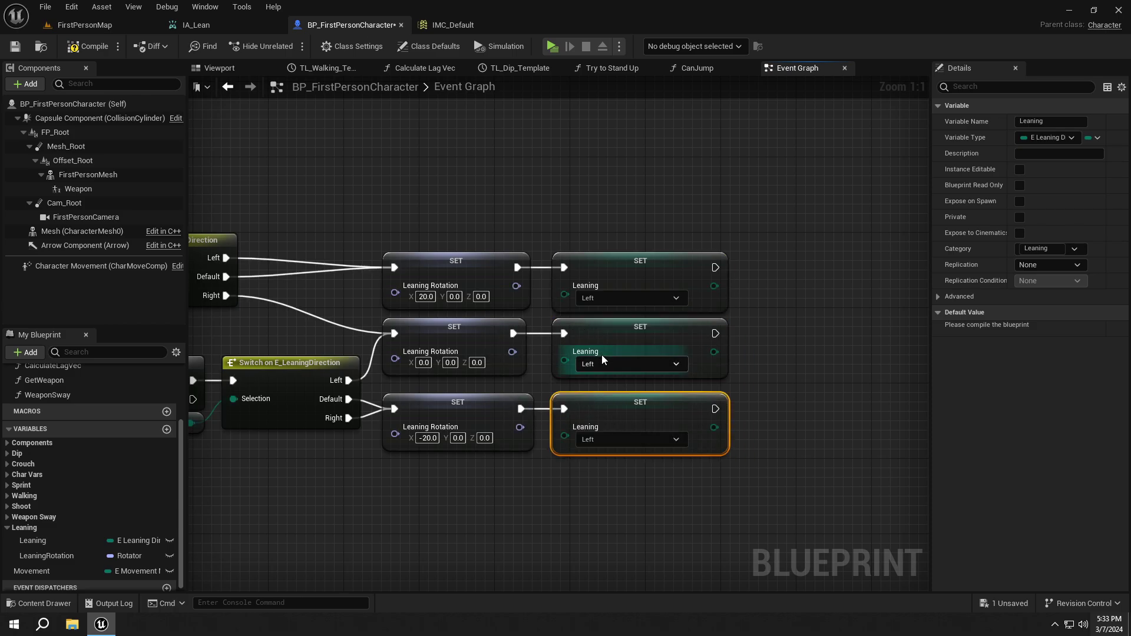
Assign Right, Default and Left to the three SET Leaning nodes respectively
click(632, 299)
click(617, 324)
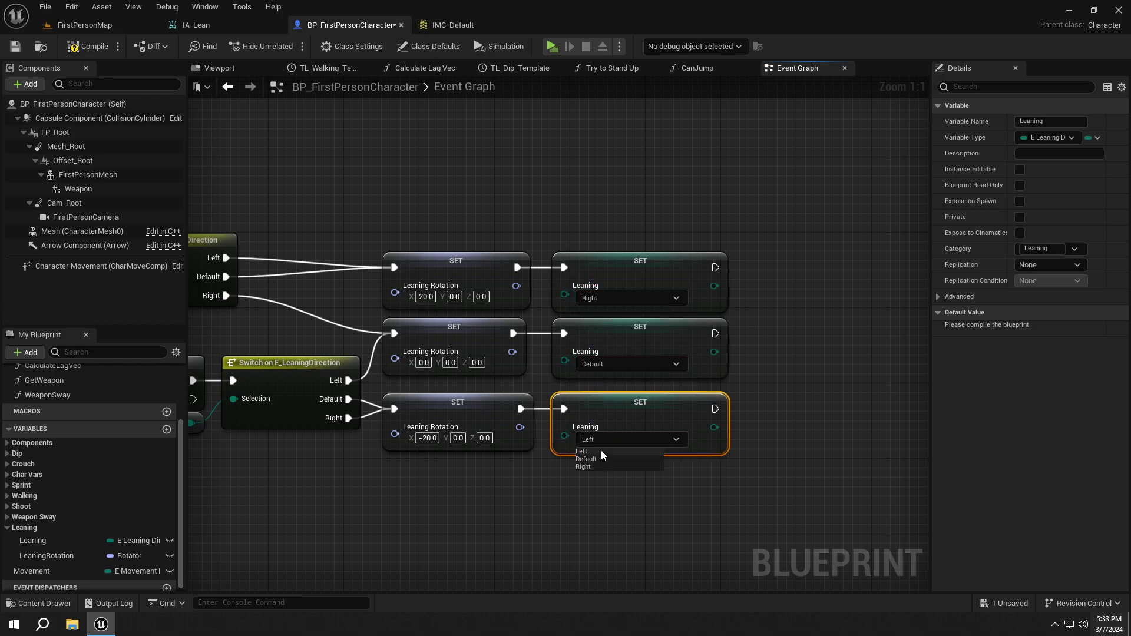
click(602, 451)
right_drag(515, 460, 695, 419)
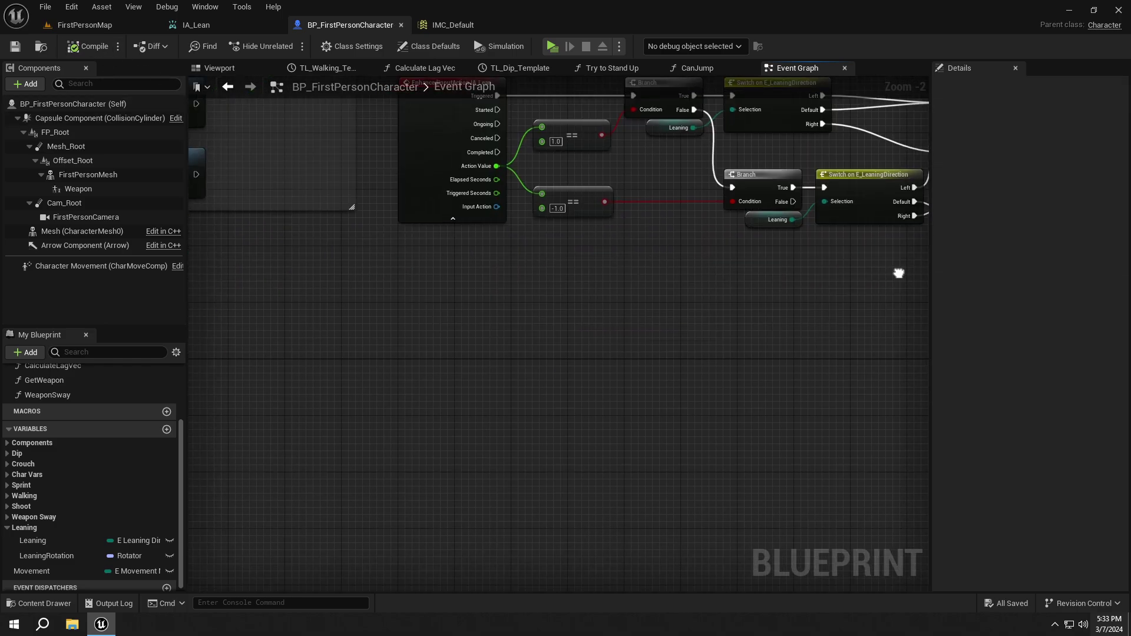
Create a custom event in empty graph space and name it TickForLeaning
right_click(453, 365)
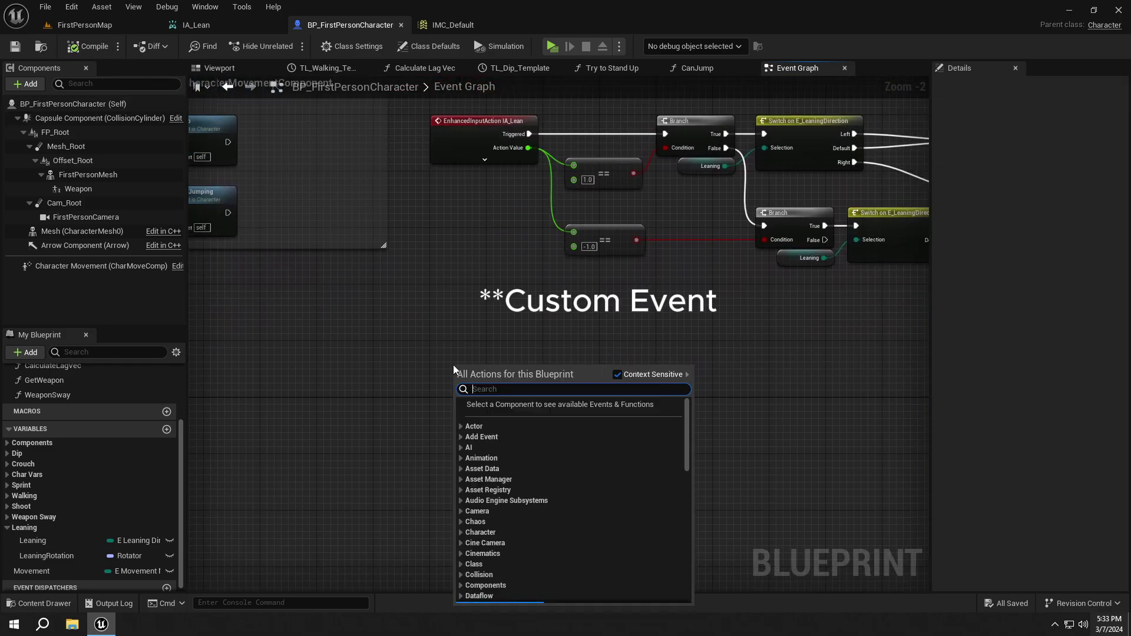
text(custom)
key(Return)
key(BackSpace)
scroll(516, 379, up, 2)
text(TickForLea)
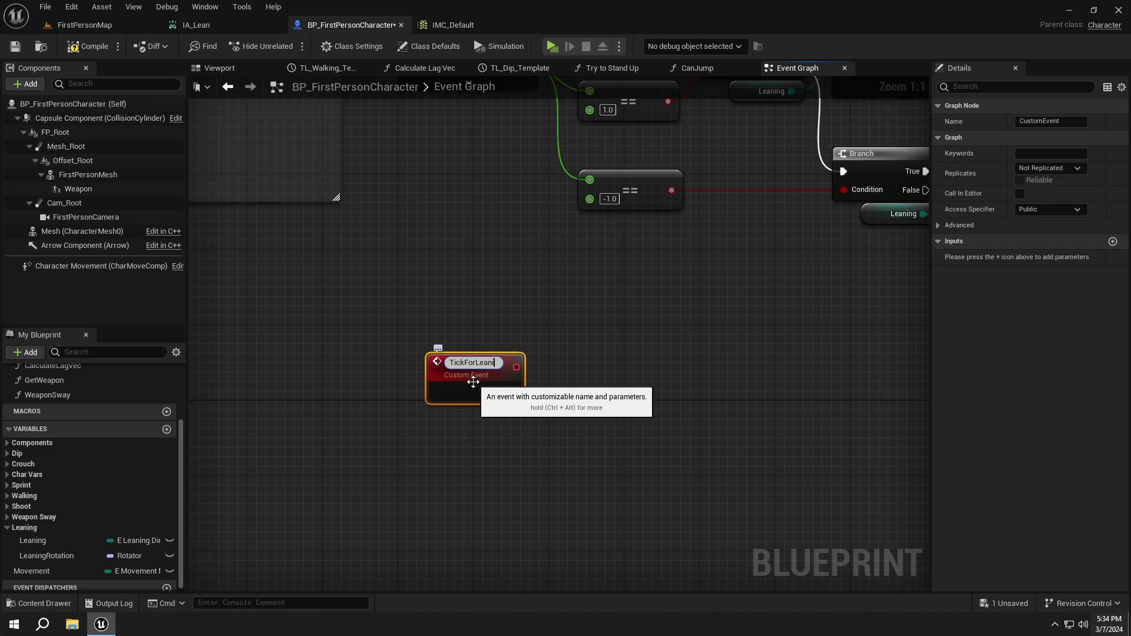
text(ng)
key(Return)
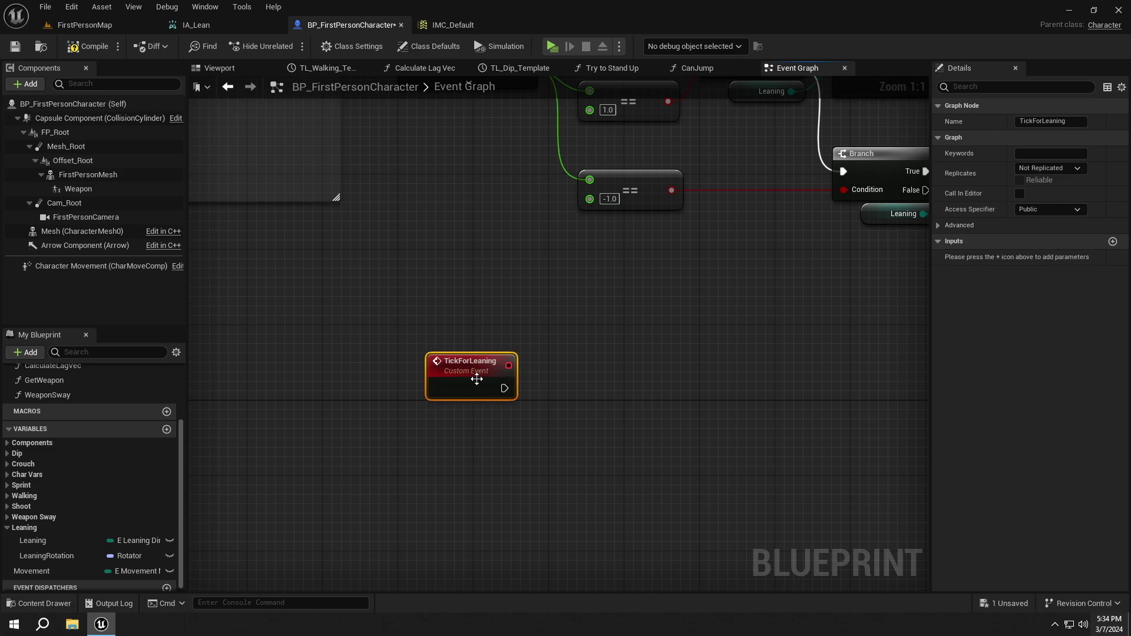
drag(476, 377, 479, 324)
Add Get Controller and Get Control Rotation under the event, splitting the rotation into roll, pitch, yaw
right_drag(534, 394, 489, 385)
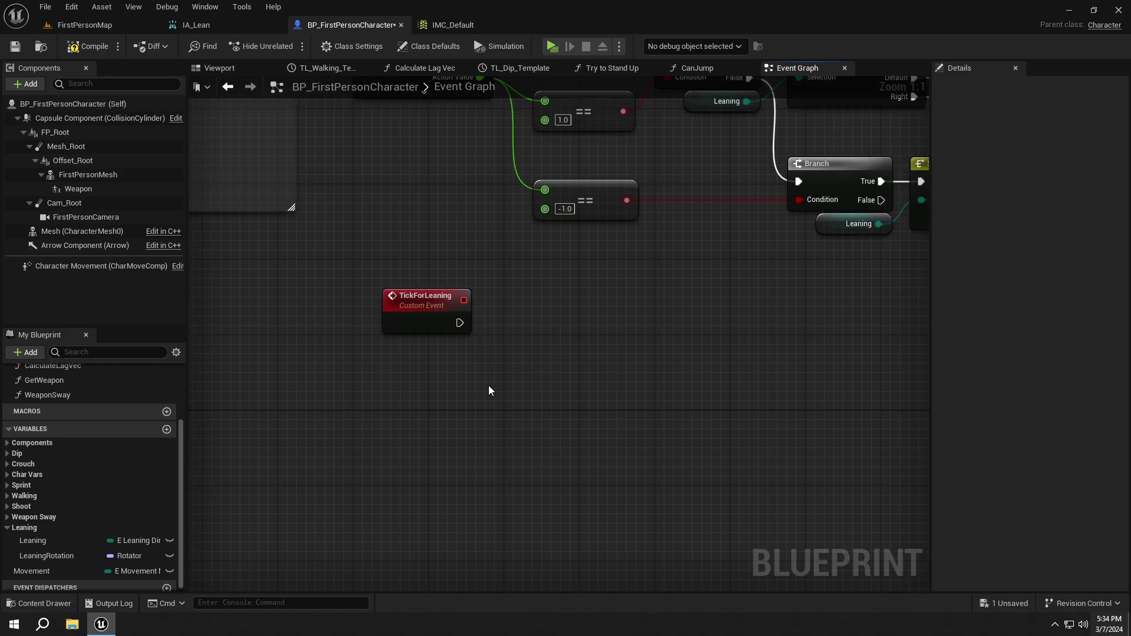
right_click(489, 386)
text(get controller)
key(Return)
drag(489, 385, 387, 359)
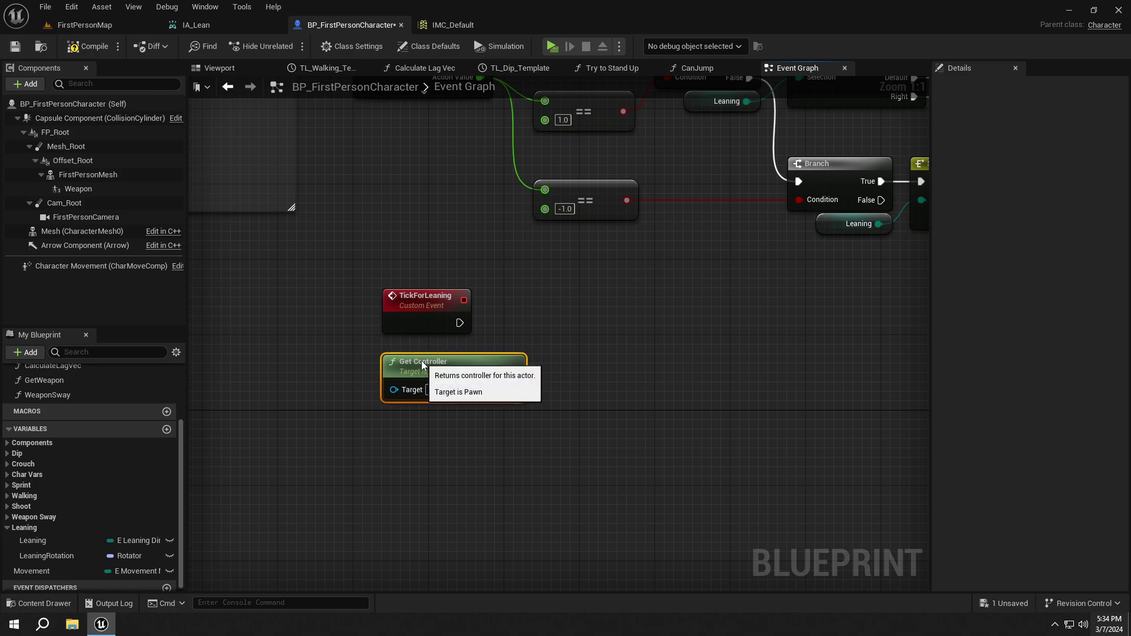
right_drag(552, 333, 523, 306)
drag(495, 342, 551, 342)
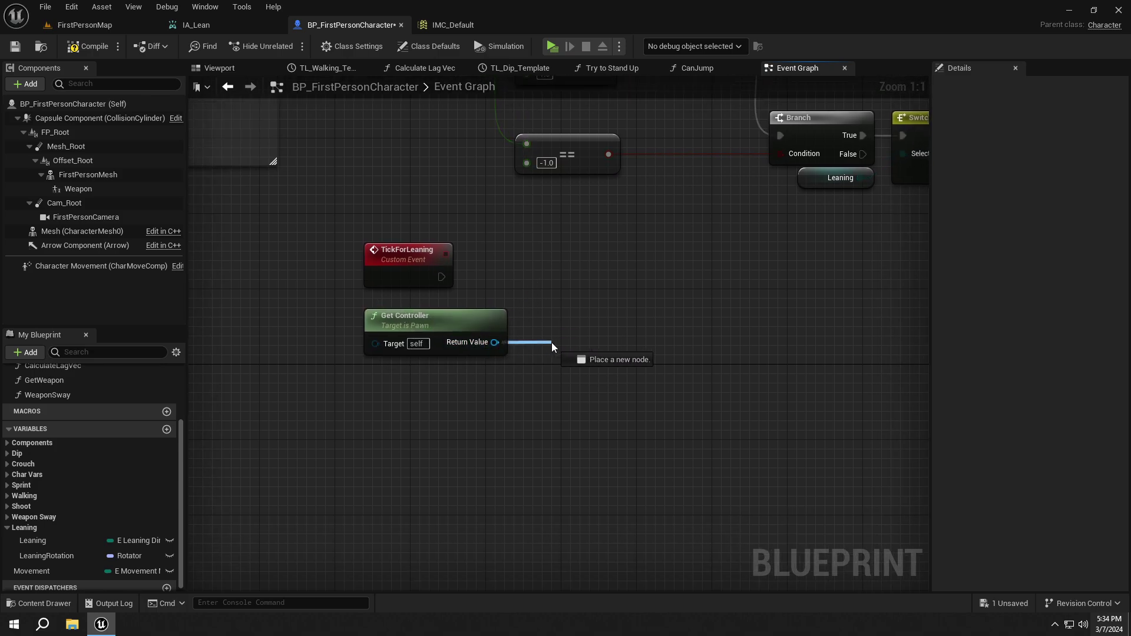
text(get control rot)
key(Return)
drag(595, 350, 571, 323)
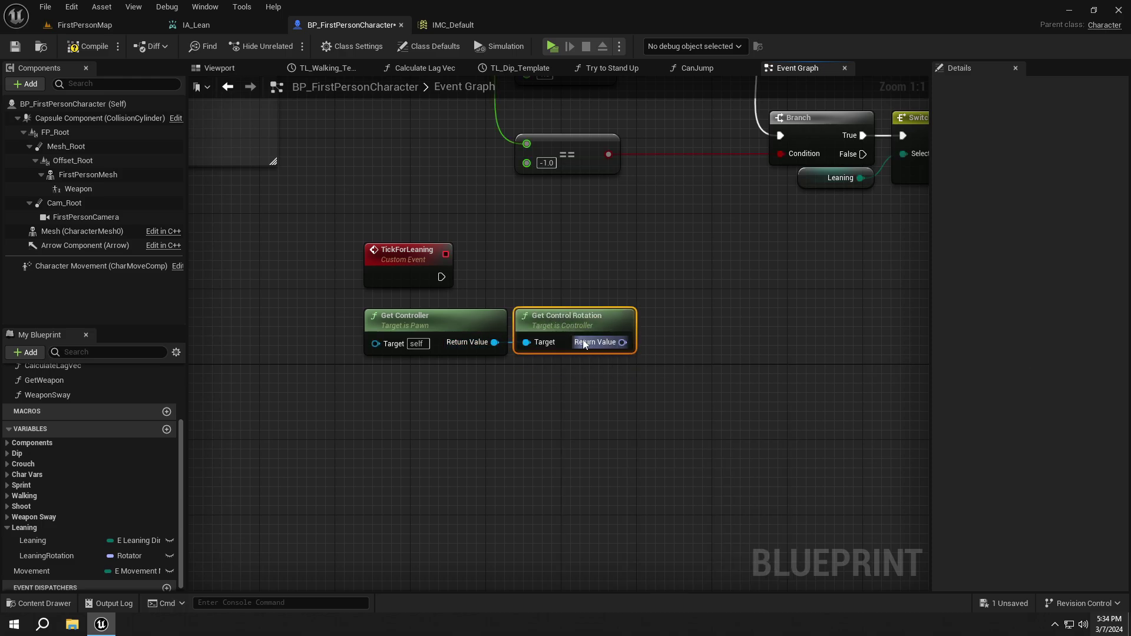
right_click(585, 342)
click(621, 376)
Add a Make Rotator fed by the control rotation's pitch and yaw
right_drag(683, 345, 546, 338)
right_click(547, 338)
text(make rota)
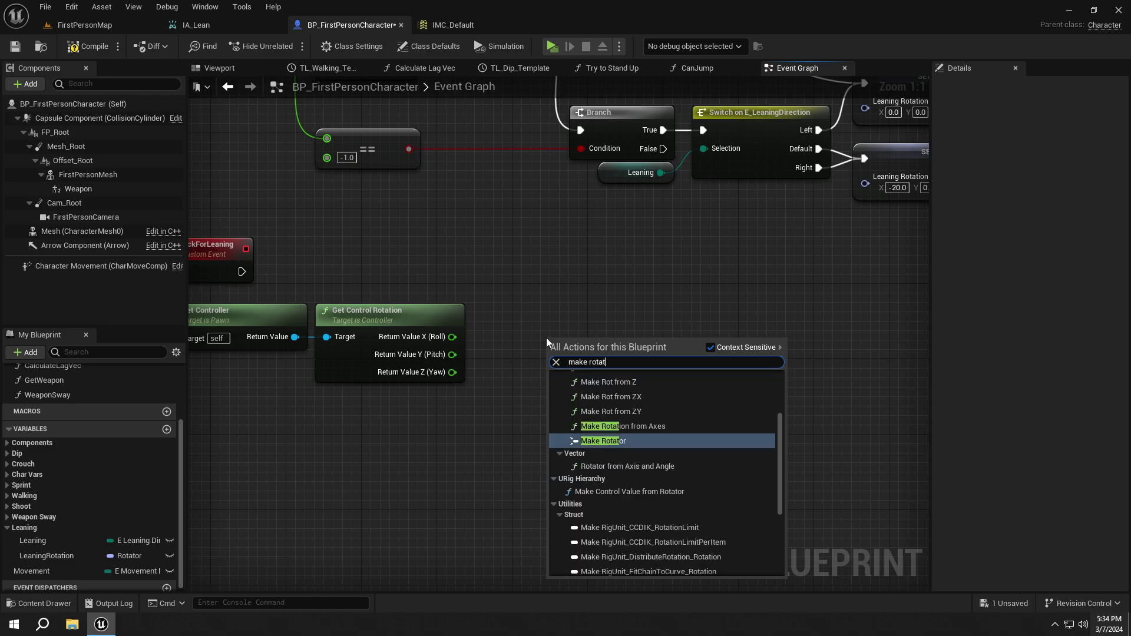
text(t)
key(Return)
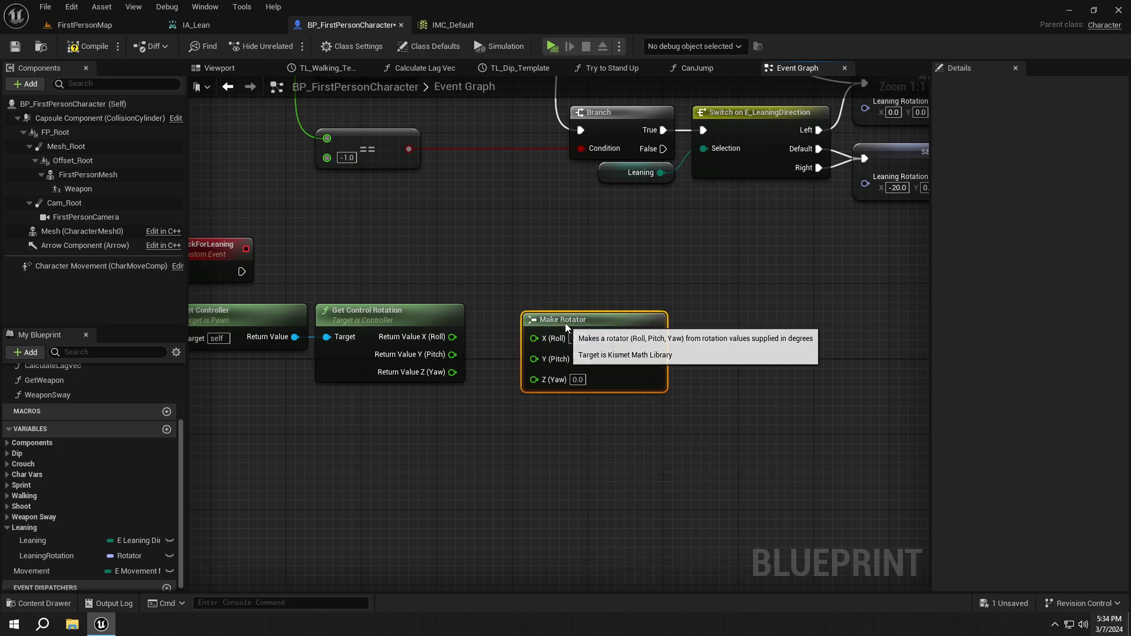
mouse_move(452, 355)
mouse_down()
mouse_move(511, 339)
mouse_move(534, 359)
mouse_up()
drag(451, 372, 534, 372)
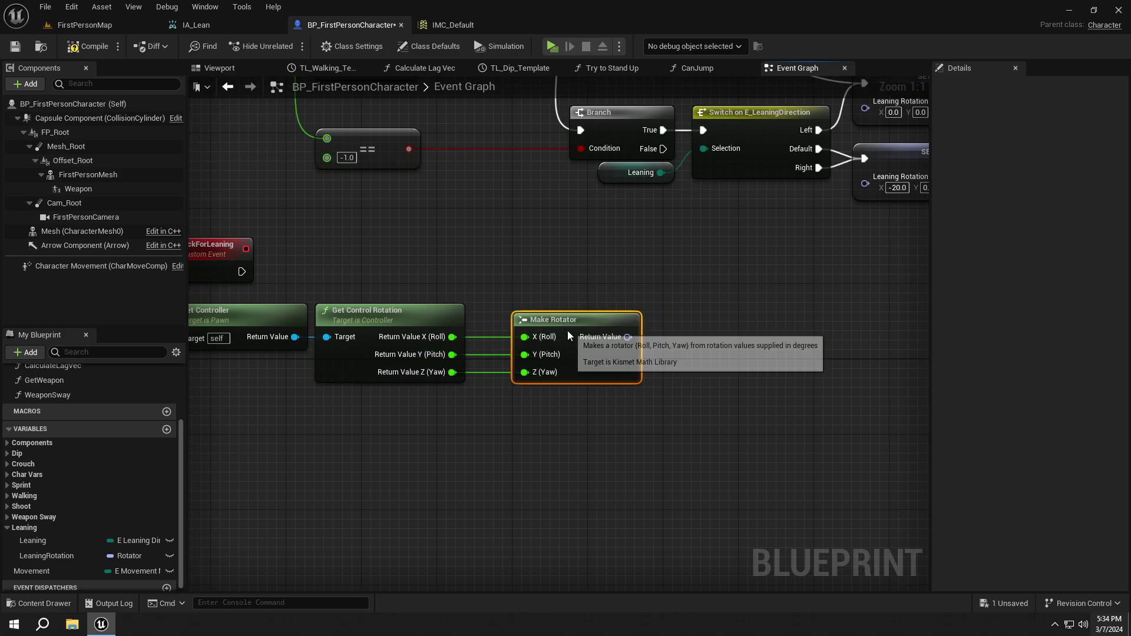
Bring in LeaningRotation split into X, Y, Z and make a second rotator from its X with control pitch and yaw
right_drag(572, 335, 539, 257)
drag(46, 555, 359, 436)
click(359, 437)
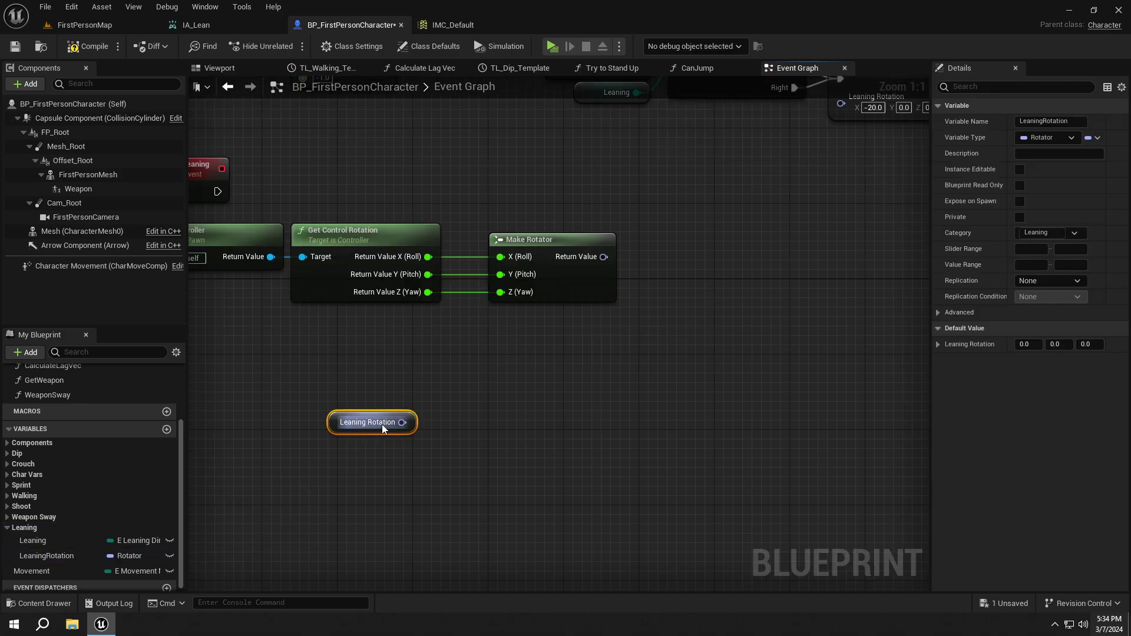
right_click(385, 421)
key(Escape)
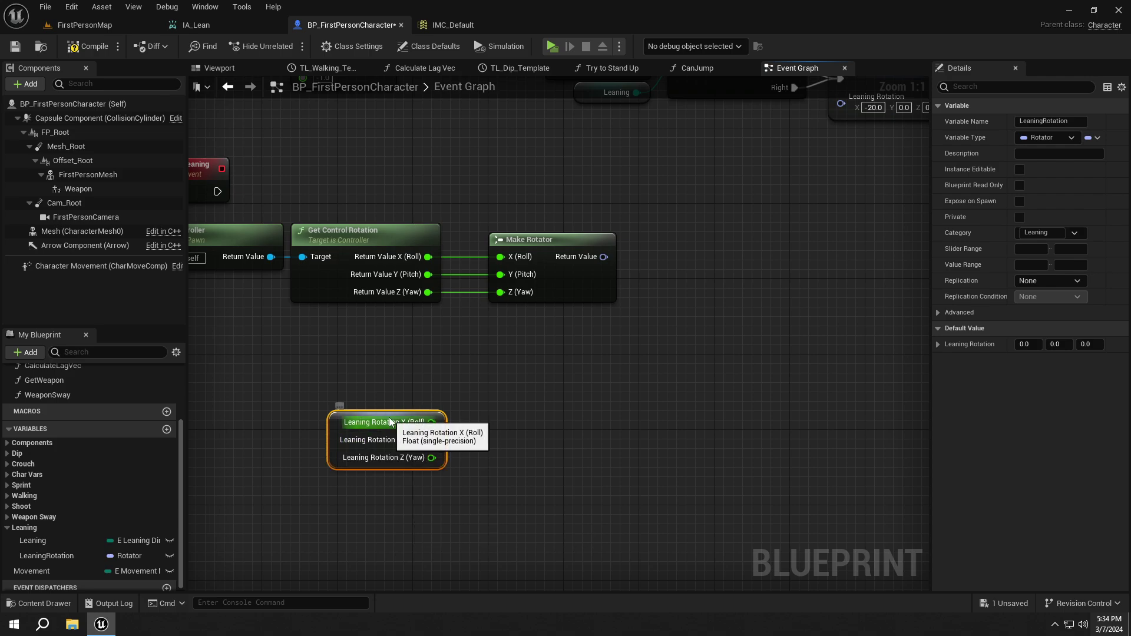
drag(387, 407, 386, 369)
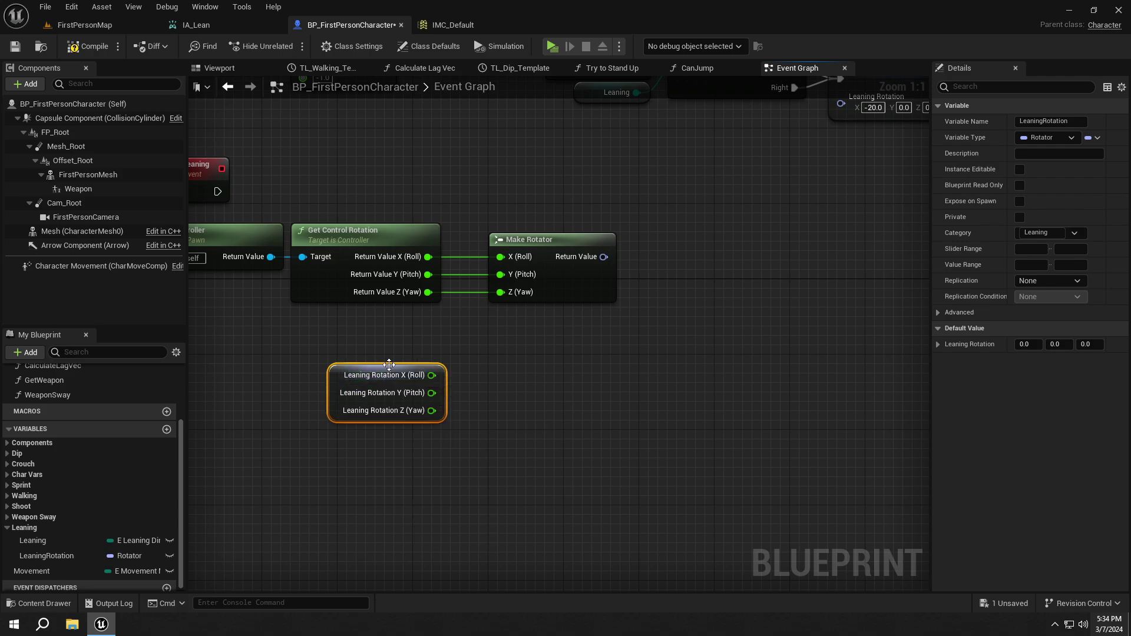
click(475, 341)
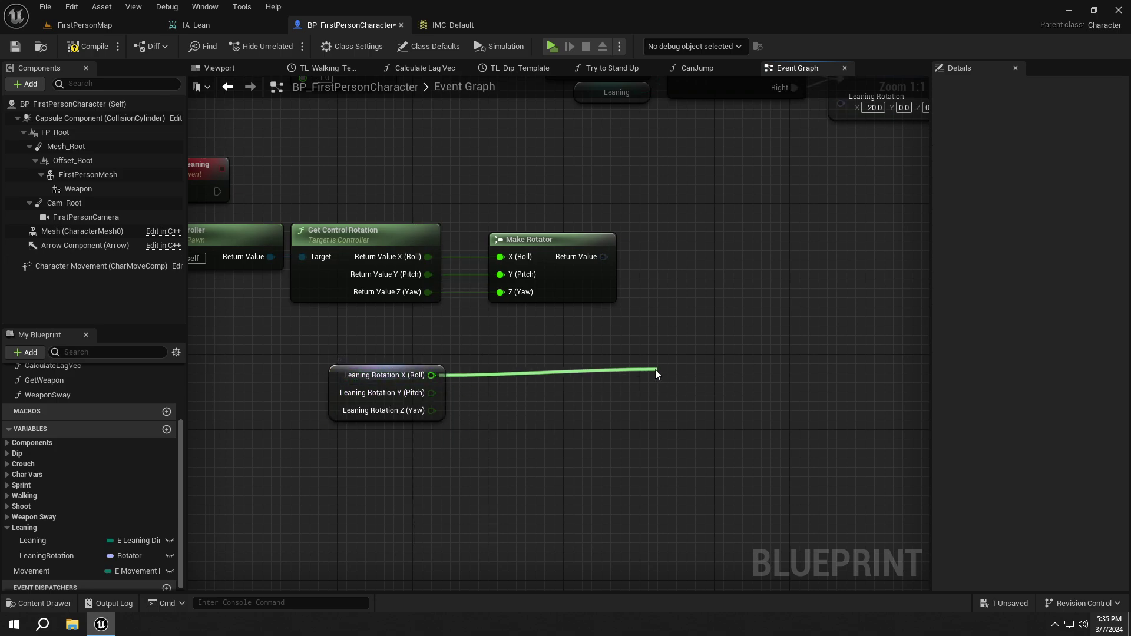
mouse_move(430, 375)
mouse_down()
mouse_move(655, 369)
mouse_move(584, 357)
mouse_up()
text(make ro)
key(Return)
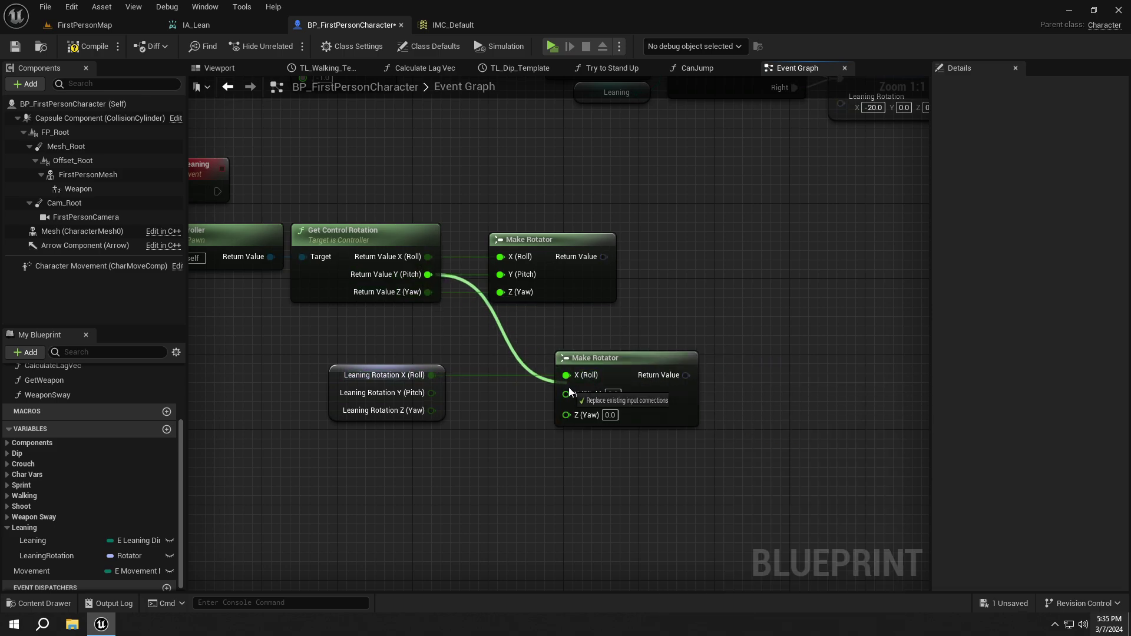
drag(428, 275, 569, 393)
drag(432, 293, 432, 293)
Add an RInterp To between the two rotators with Get World Delta Seconds and Interp Speed 5
drag(586, 372, 549, 377)
right_drag(549, 377, 356, 406)
mouse_move(410, 284)
mouse_down()
mouse_move(586, 285)
mouse_move(509, 265)
mouse_up()
text(rinterp)
key(Return)
drag(515, 308, 477, 338)
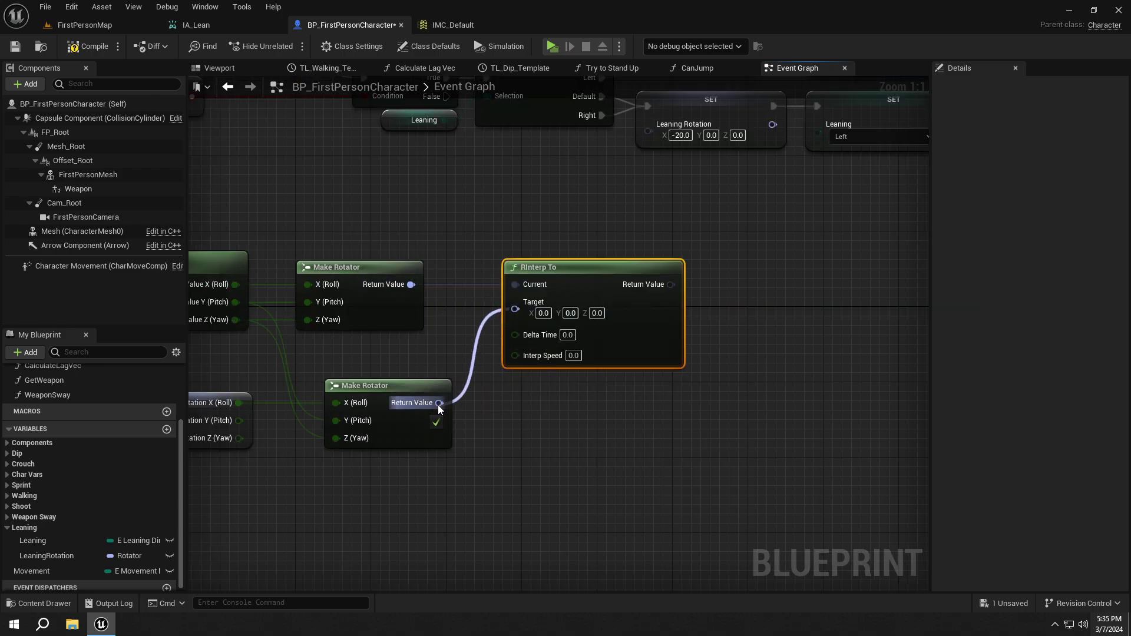
drag(439, 409, 439, 408)
drag(571, 320, 478, 325)
text(get world delta)
key(Return)
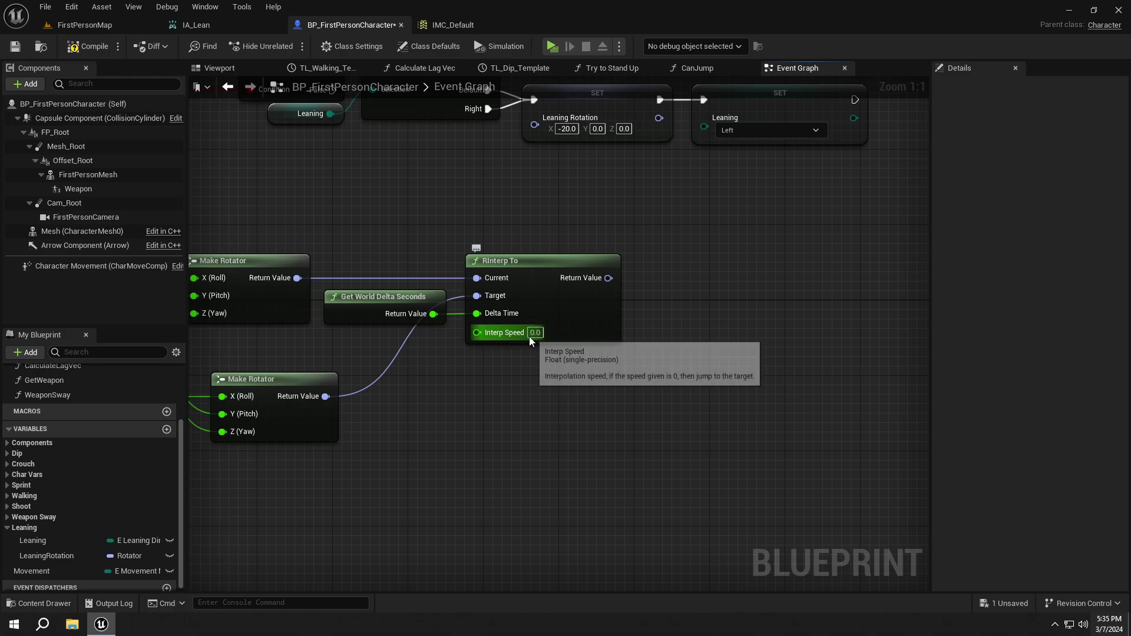
click(533, 333)
text(5)
key(Return)
mouse_move(585, 376)
right_down()
mouse_move(564, 389)
mouse_move(573, 428)
right_up()
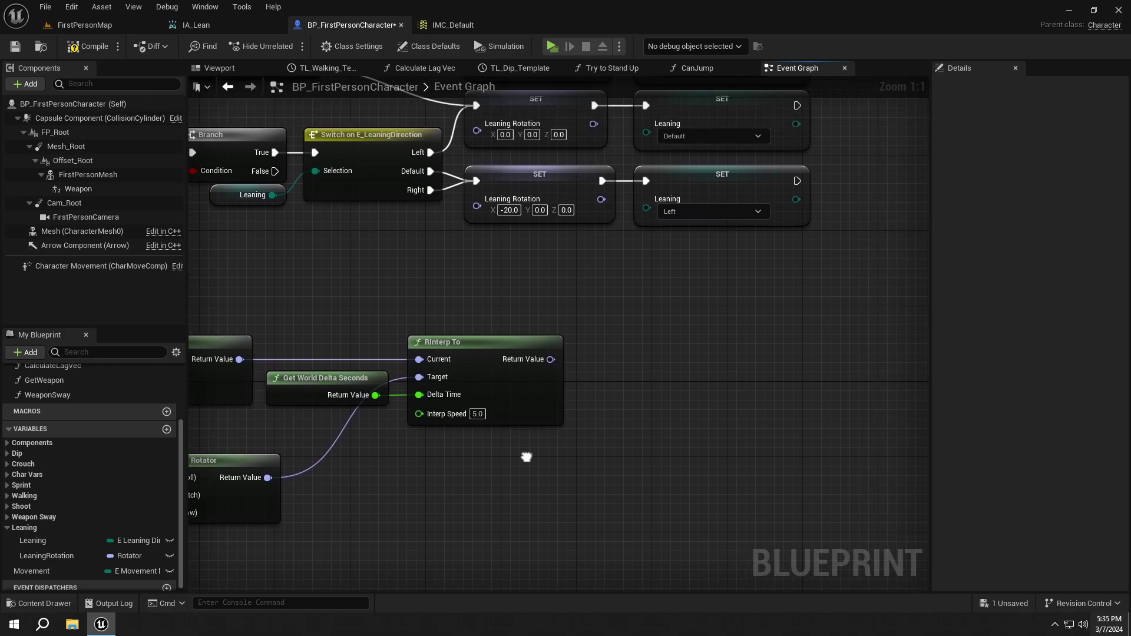
Add a Get Controller node feeding a new Set Control Rotation node
right_drag(573, 427, 500, 464)
right_click(556, 274)
text(get controller)
key(Return)
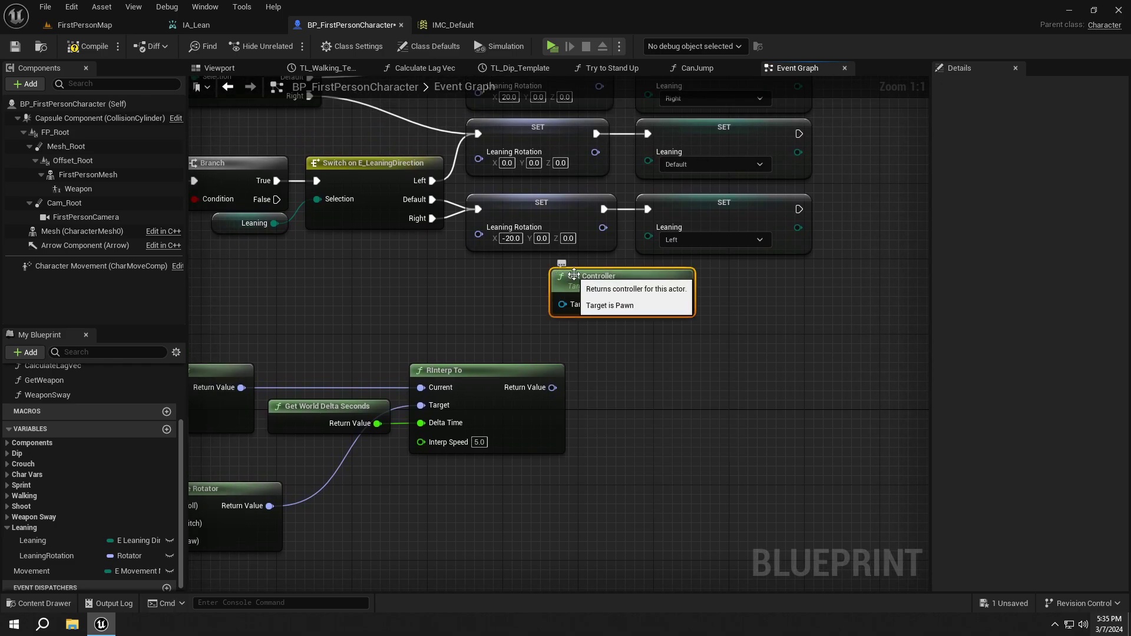
drag(567, 279, 488, 279)
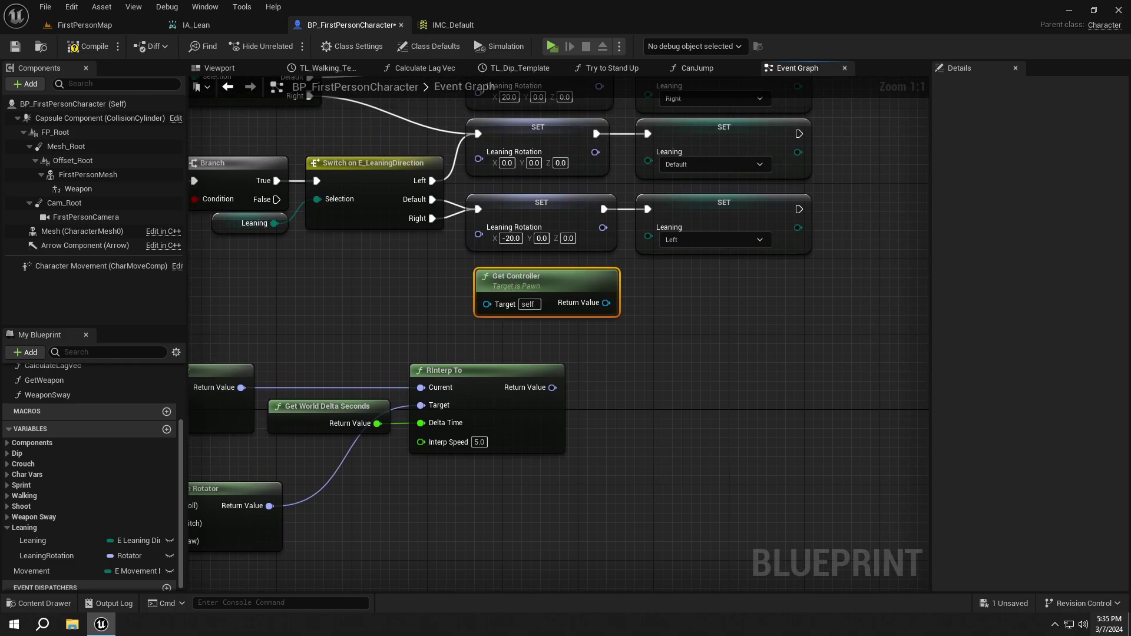
drag(607, 302, 641, 334)
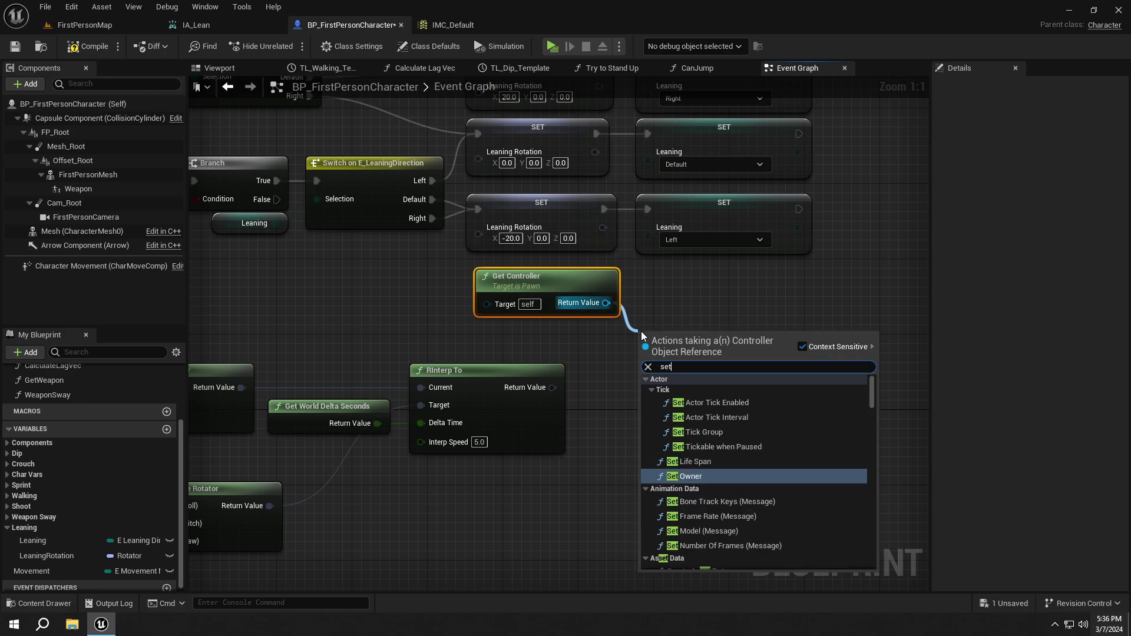
text(set control rotation)
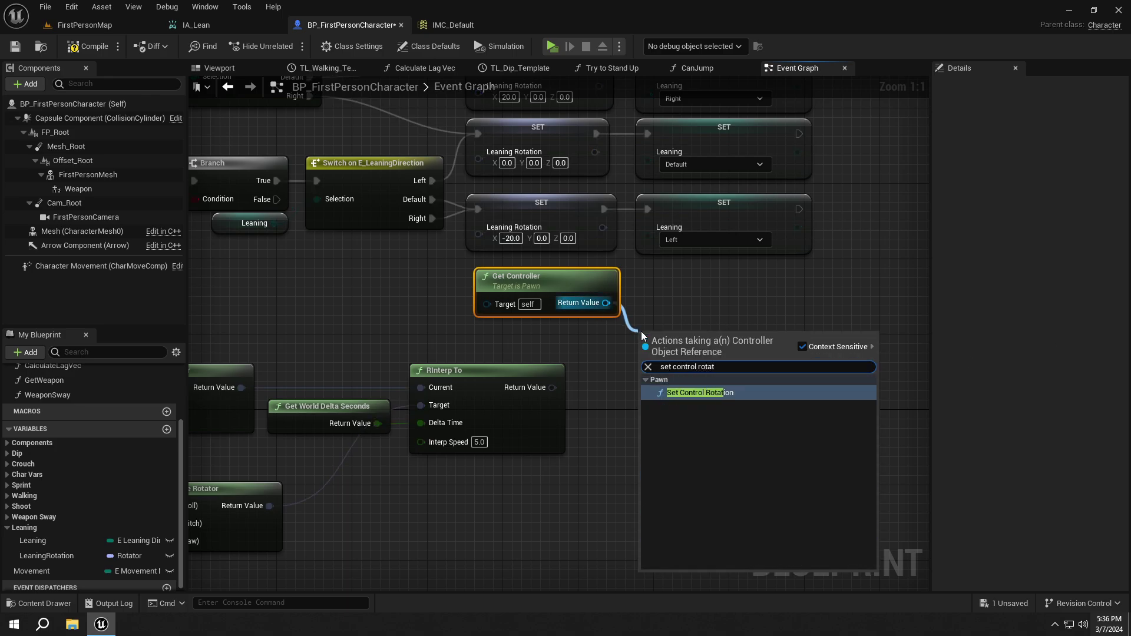
key(Return)
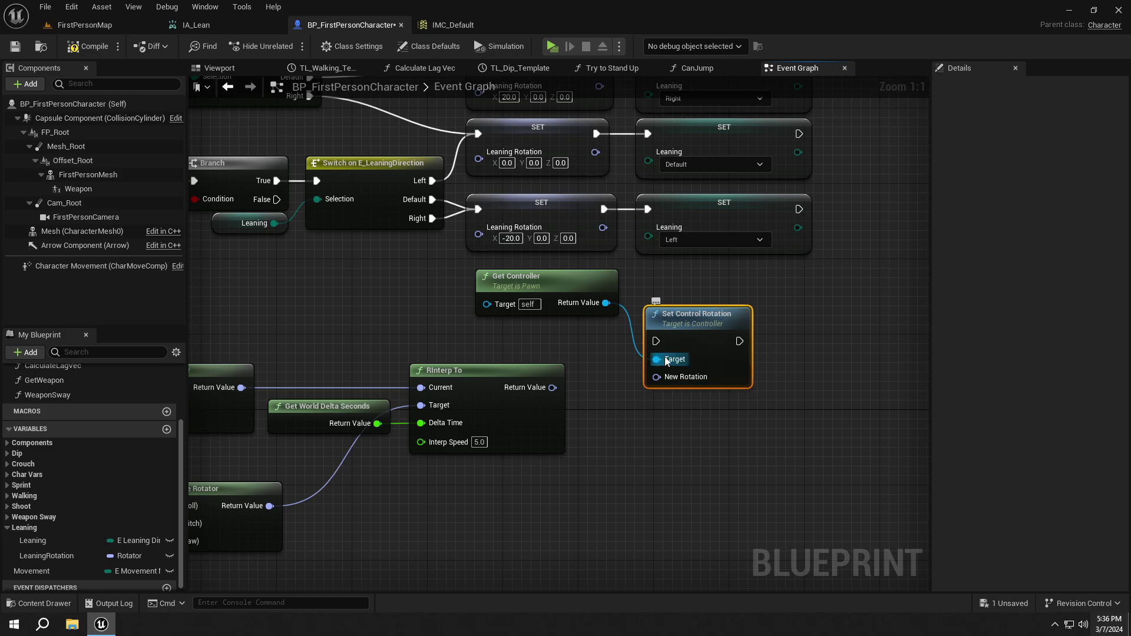
Run Set Control Rotation from TickForLeaning and feed the RInterp To result into New Rotation
drag(656, 343, 190, 326)
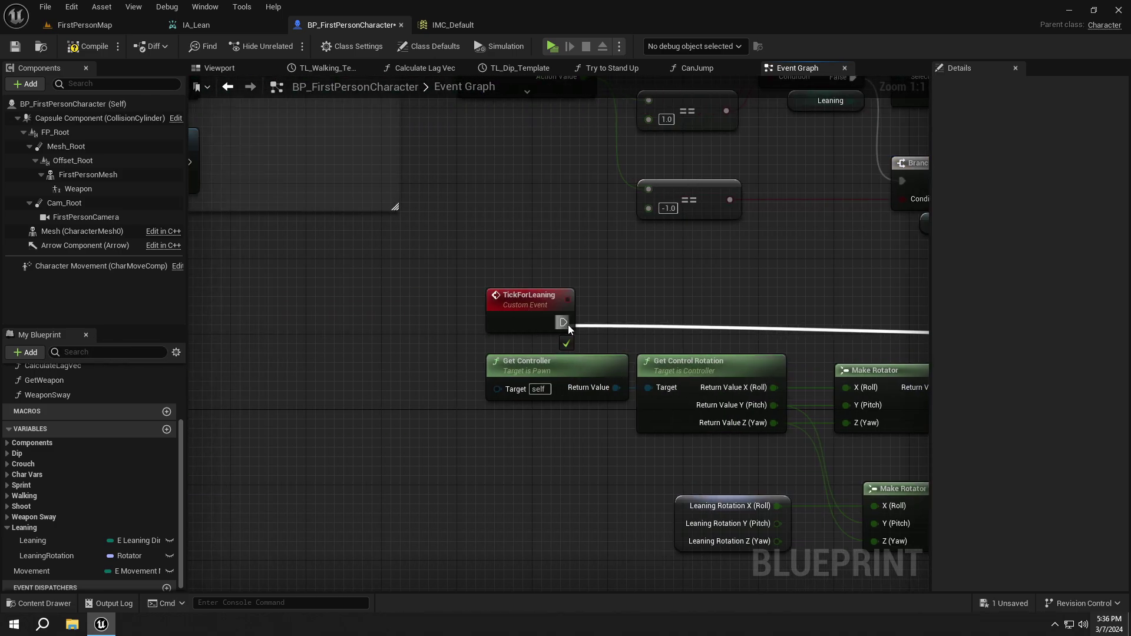
right_drag(869, 371, 562, 369)
drag(513, 388, 562, 384)
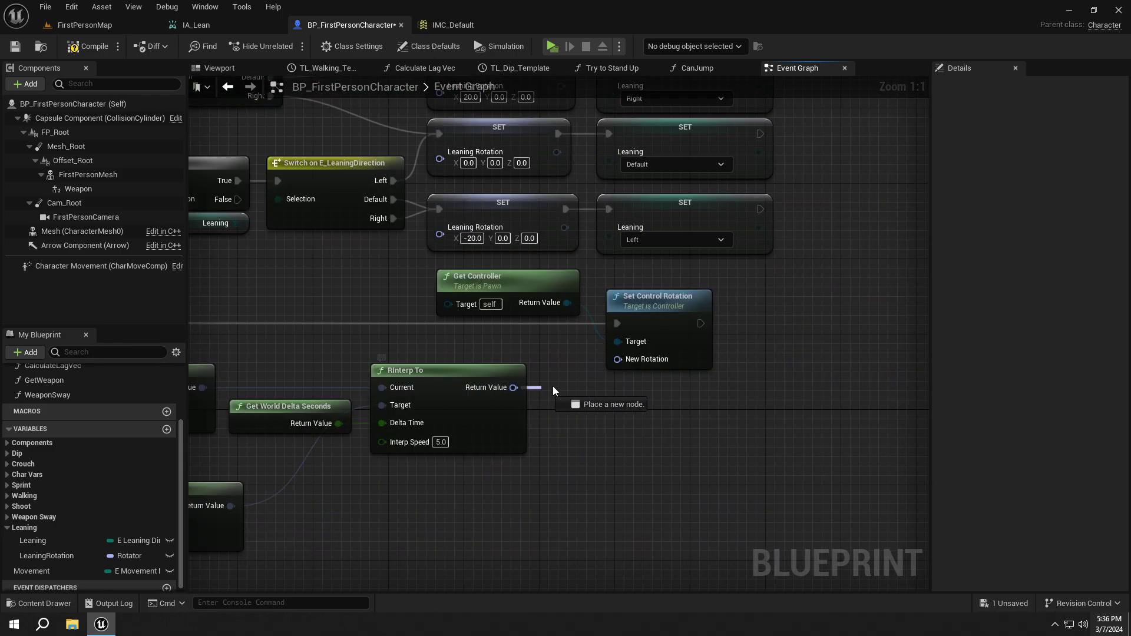
drag(653, 357, 632, 353)
key(Escape)
drag(514, 388, 619, 359)
scroll(503, 351, down, 1)
Add an FP_Root Relative Rotation getter split into roll, pitch and yaw
mouse_move(69, 132)
mouse_down()
mouse_move(393, 315)
mouse_move(515, 358)
mouse_up()
text(get relative rot)
key(Return)
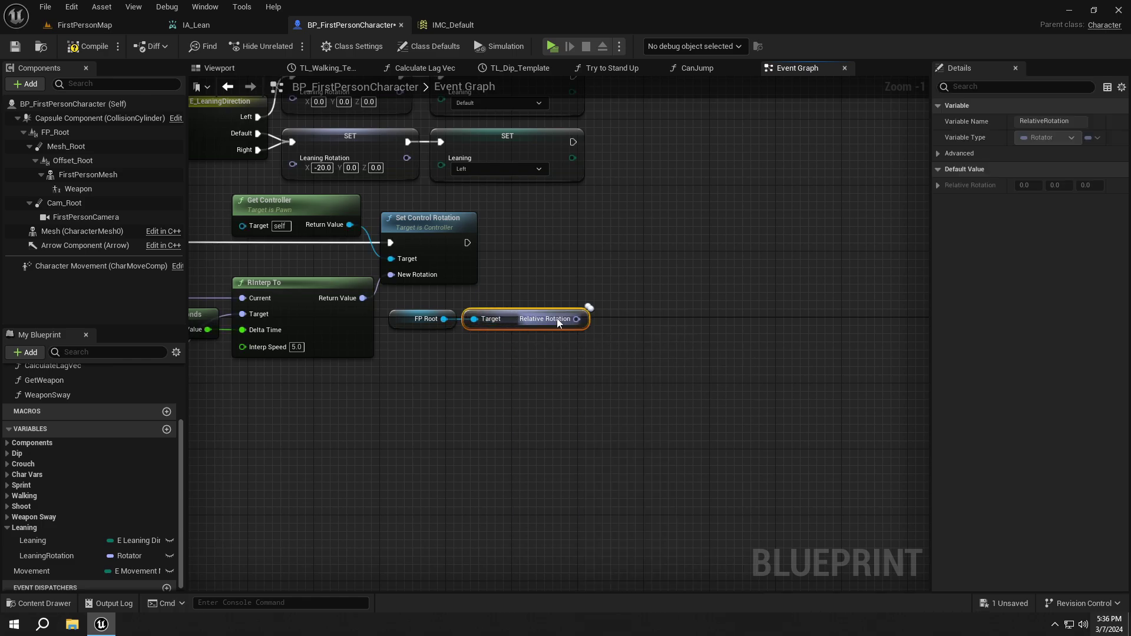
right_click(558, 319)
click(602, 352)
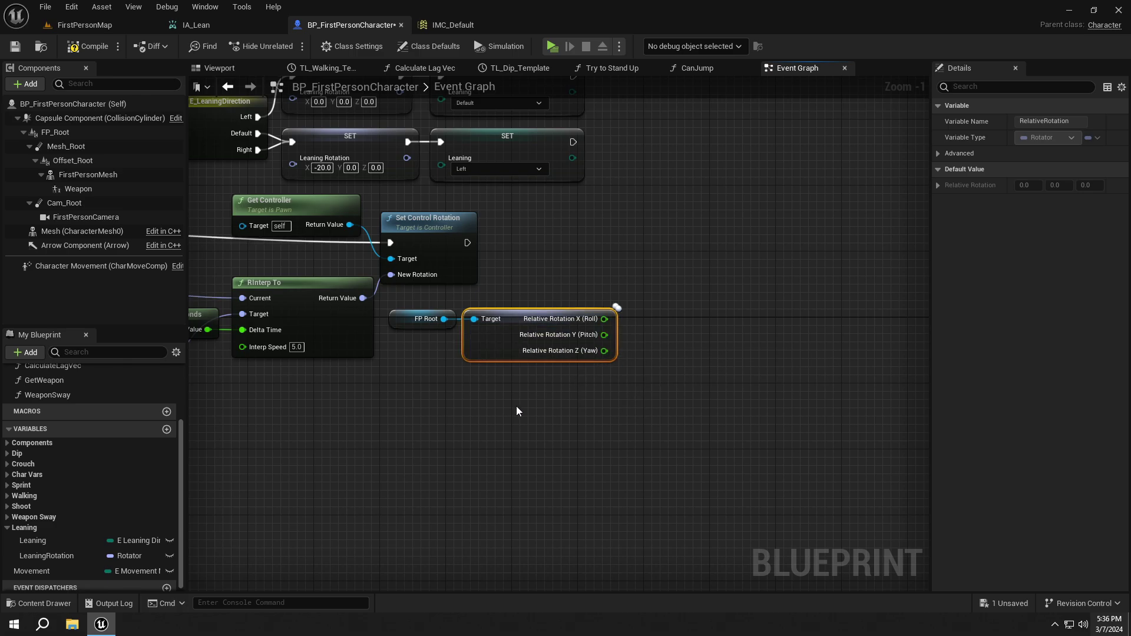
scroll(516, 405, up, 2)
Add a LeaningRotation getter split into roll, pitch and yaw
drag(46, 556, 429, 385)
click(486, 404)
right_click(498, 382)
click(530, 419)
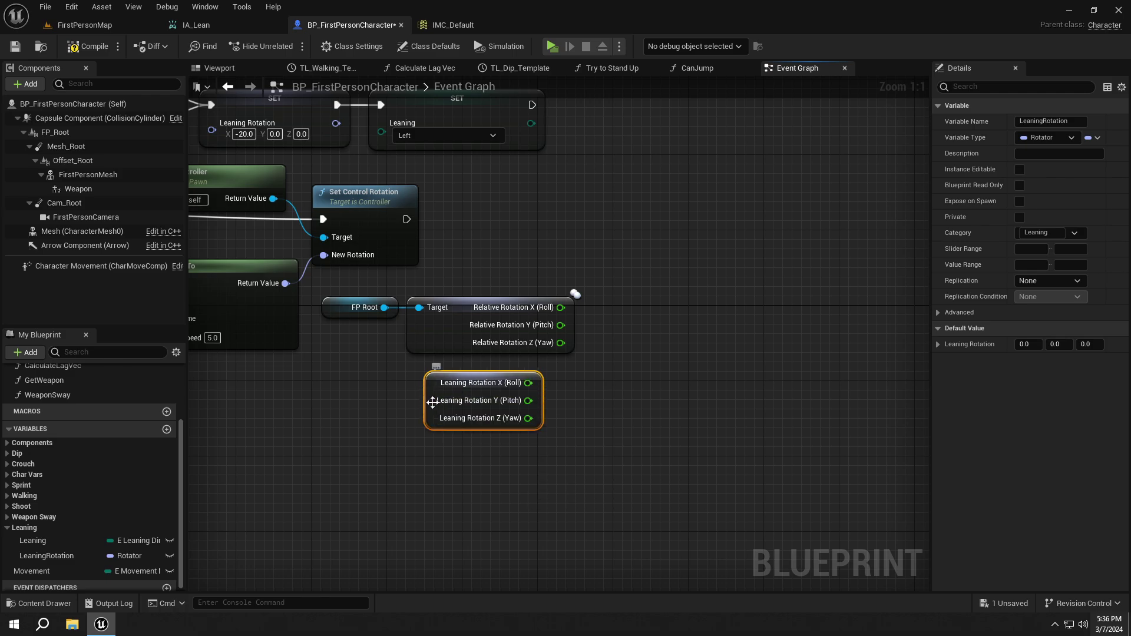
Add a Make Rotator node and duplicate it for a second one
right_click(584, 326)
text(make rot)
key(Down)
key(Down)
key(Down)
key(Return)
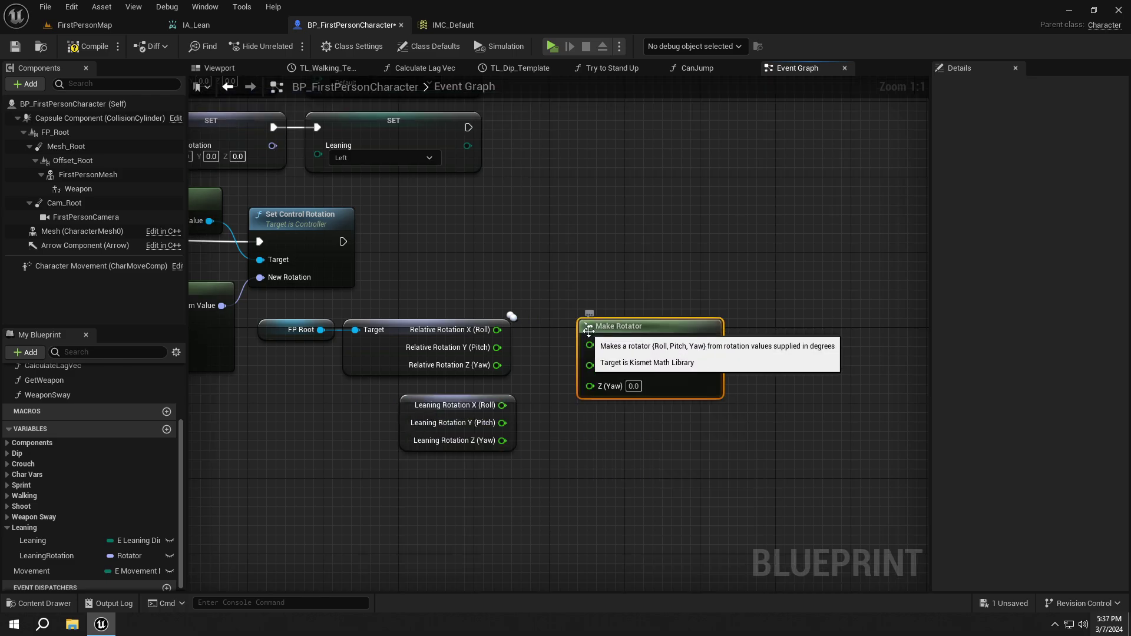
key(ctrl+d)
drag(626, 404, 500, 405)
Feed Leaning roll and relative pitch/yaw into the Make Rotators and straighten the wires
shift+click(480, 406)
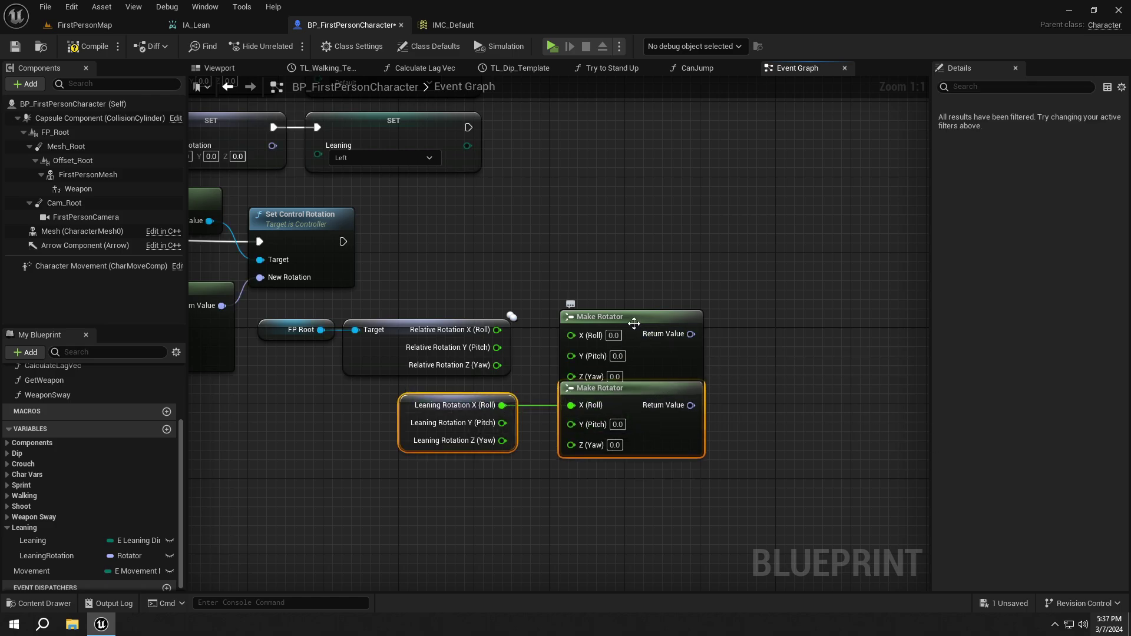
drag(630, 348, 630, 338)
drag(496, 347, 612, 347)
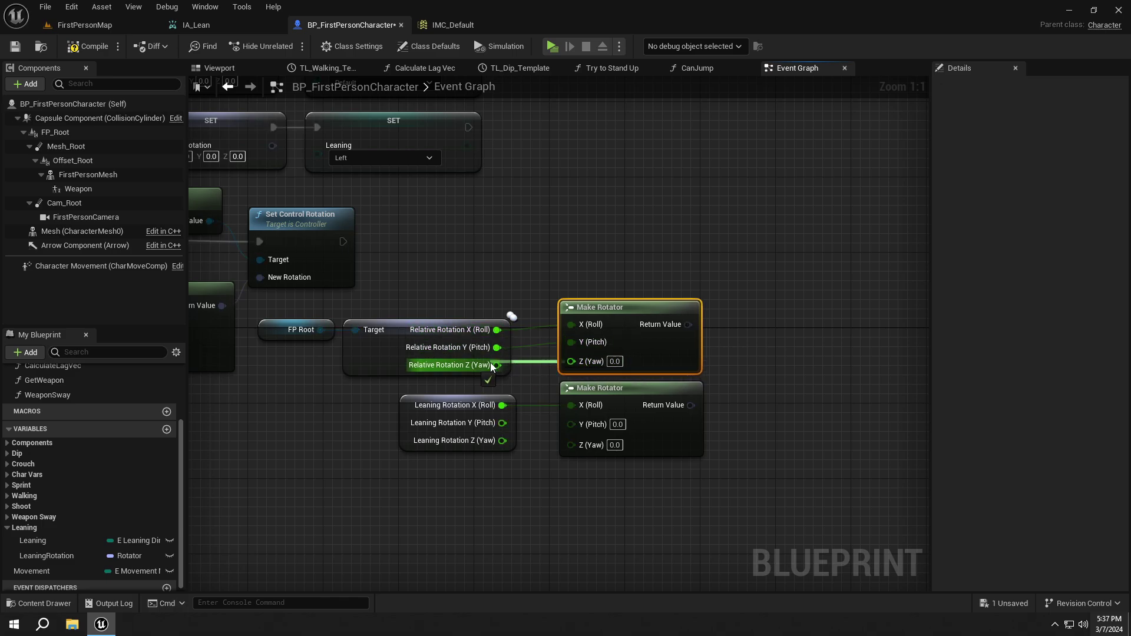
mouse_move(496, 365)
mouse_down()
mouse_move(573, 363)
mouse_move(571, 424)
mouse_up()
shift+click(494, 329)
key(q)
Add an RInterp To from the upper Make Rotator with the lower one as Target
right_drag(619, 265, 490, 267)
drag(546, 332, 617, 334)
text(rotator)
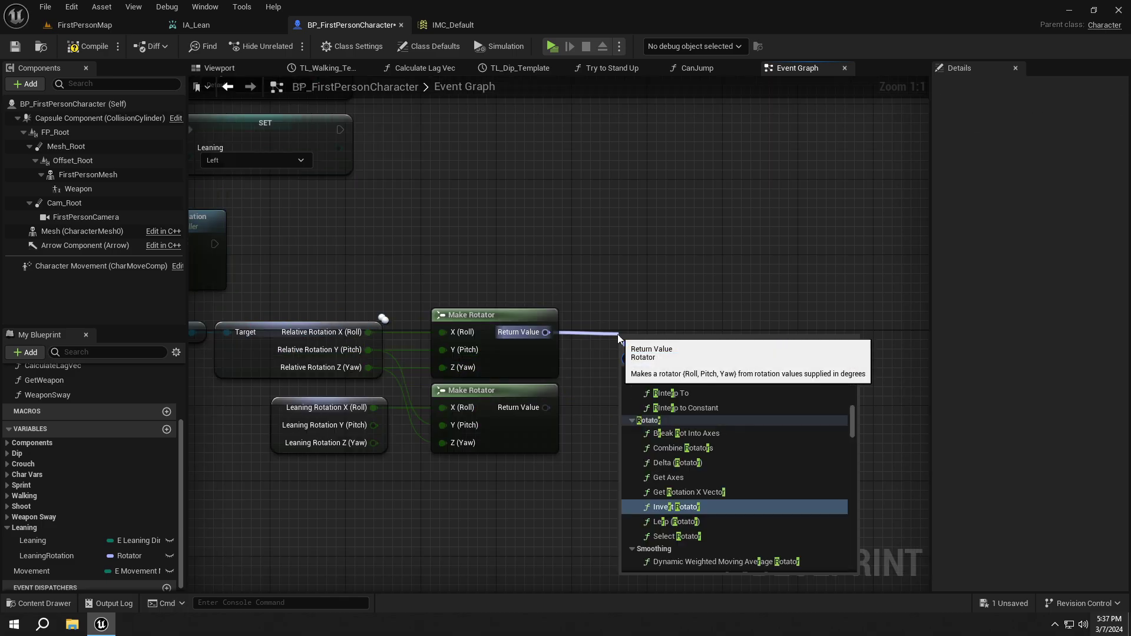
key(Up)
key(Up)
key(Up)
key(Return)
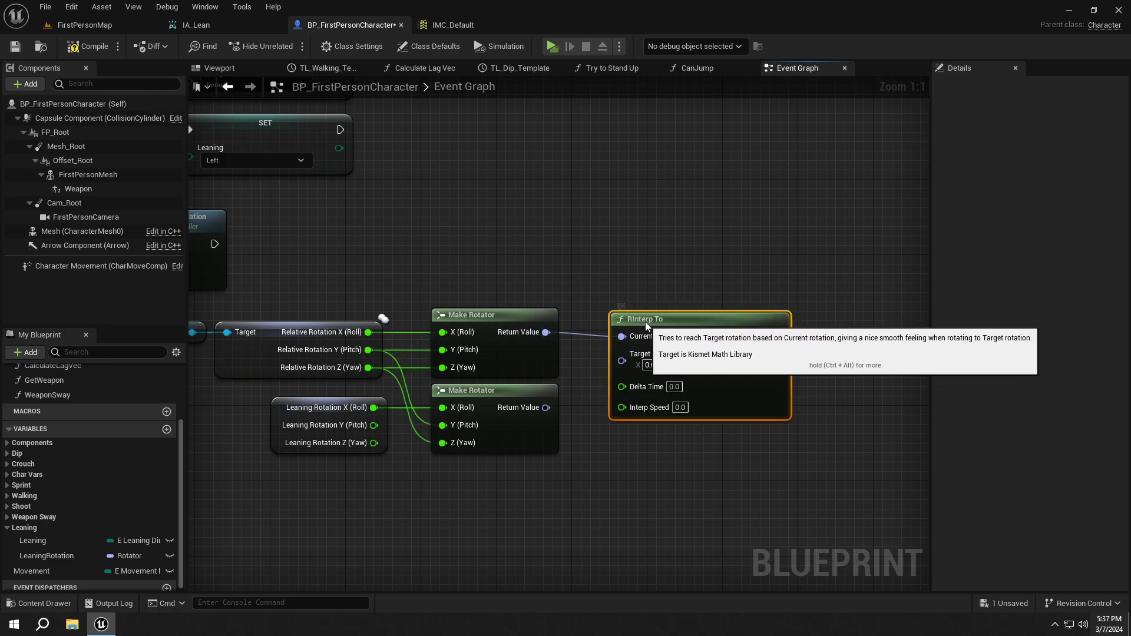
mouse_move(612, 357)
mouse_down()
mouse_move(563, 412)
mouse_move(547, 407)
mouse_up()
drag(663, 324, 727, 323)
Feed Get World Delta Seconds into Delta Time and tidy the node layout
ctrl+click(541, 312)
click(626, 285)
right_drag(626, 285, 568, 286)
drag(619, 368, 560, 368)
text(Get World)
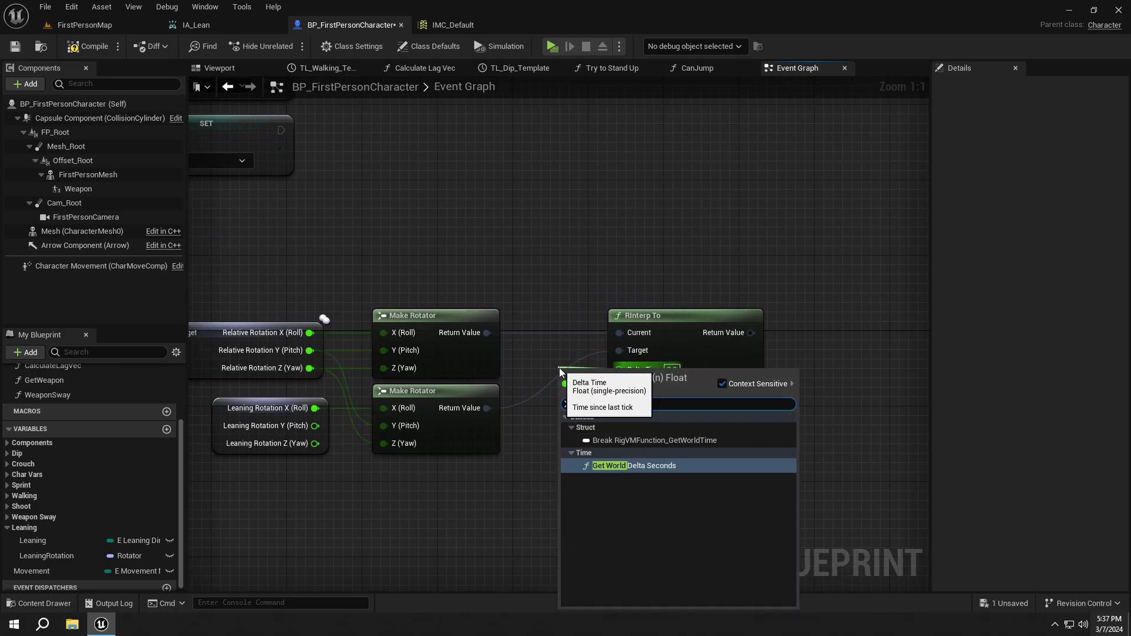
text( Delt)
key(Return)
drag(683, 332, 748, 335)
click(492, 315)
drag(592, 367, 608, 358)
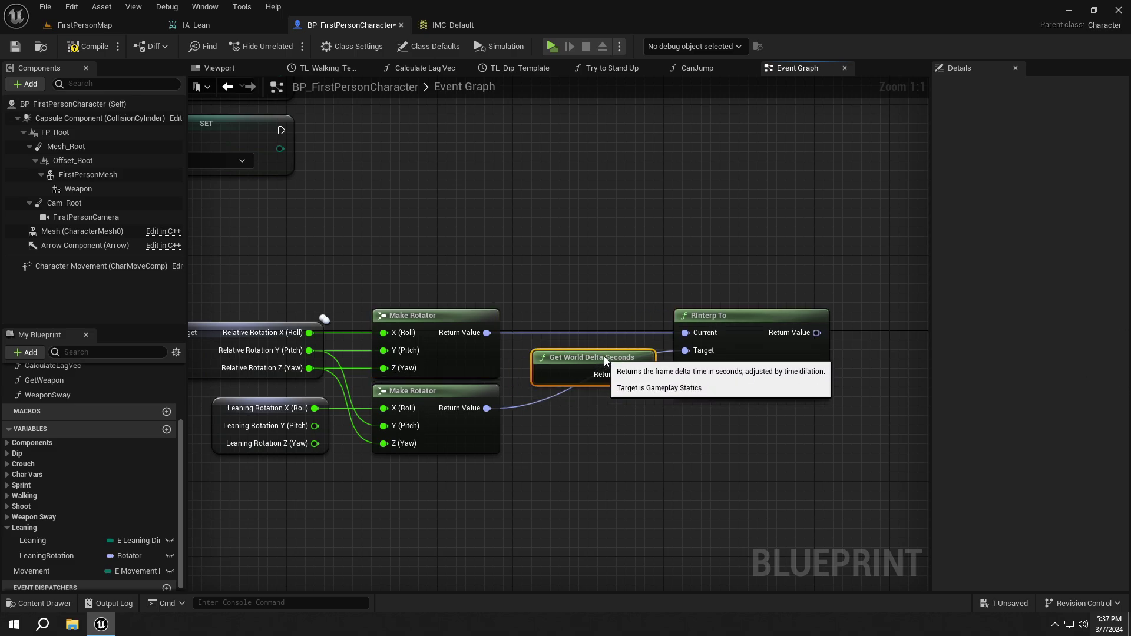
click(732, 302)
right_drag(732, 303, 525, 251)
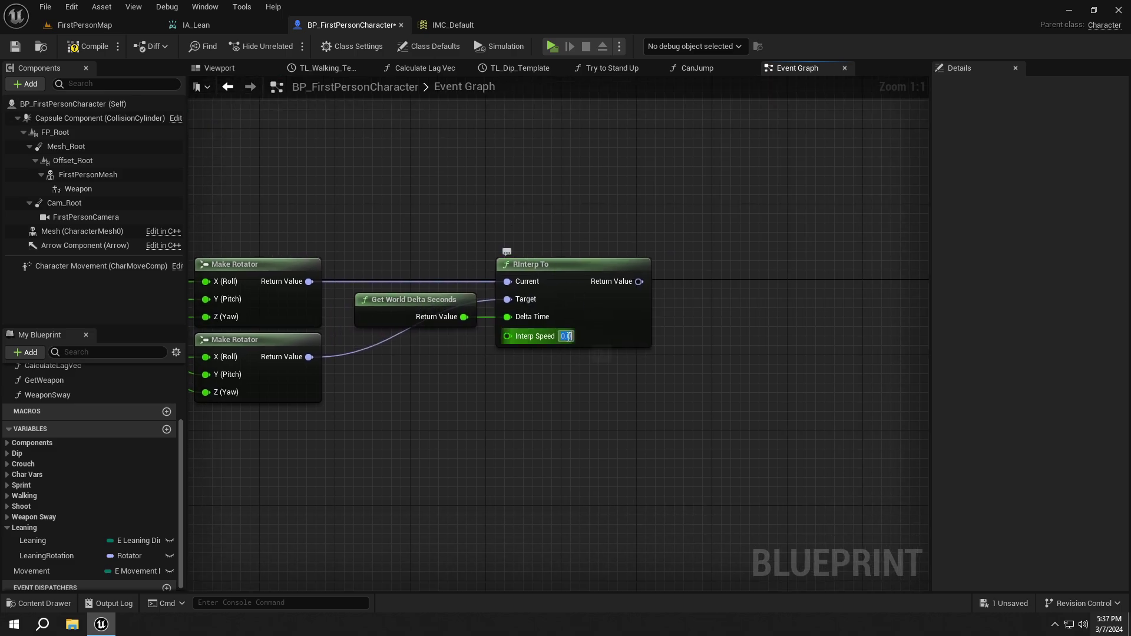
text(5)
Set the interpolation speed to 5 and start adding a new LeaningSpeed variable
key(Return)
right_drag(567, 337, 689, 314)
click(166, 429)
text(Lea)
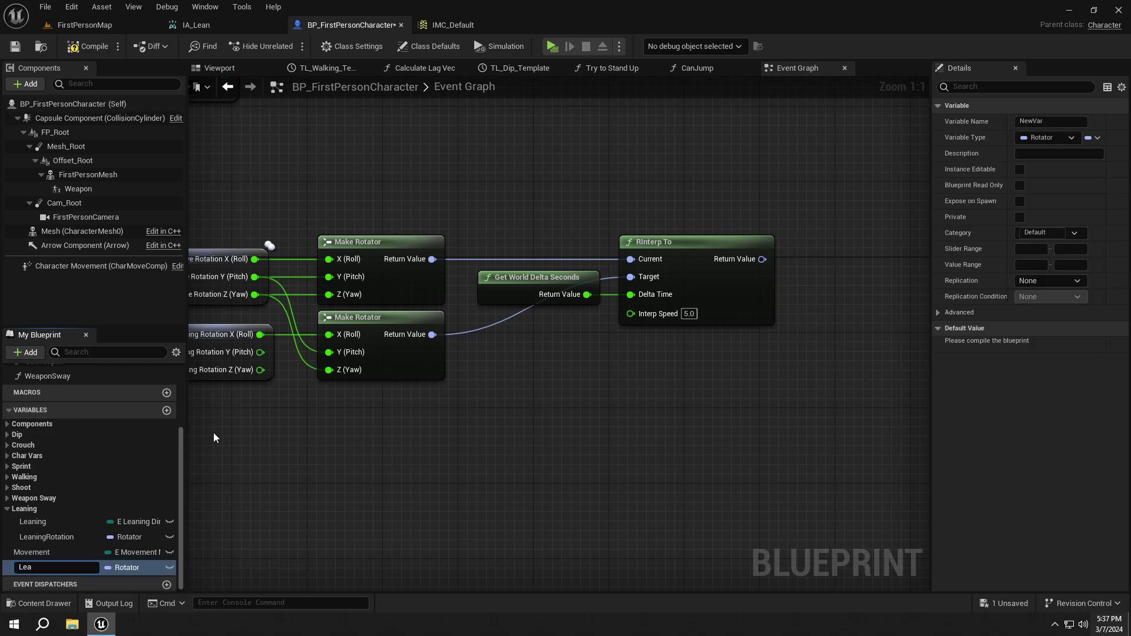
text(ningSpeed)
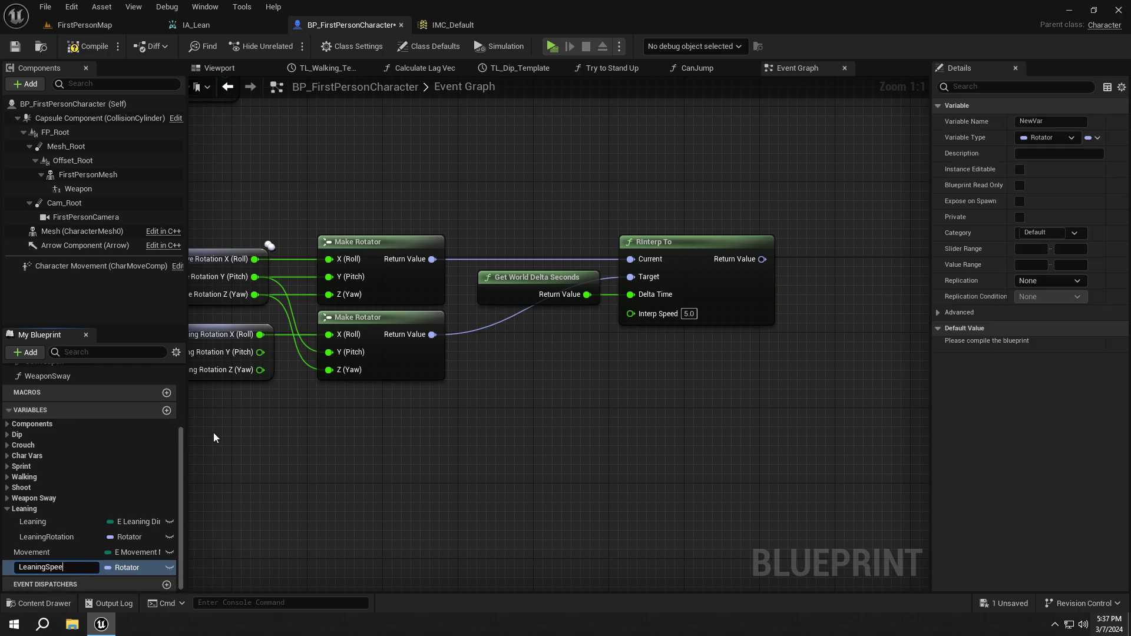
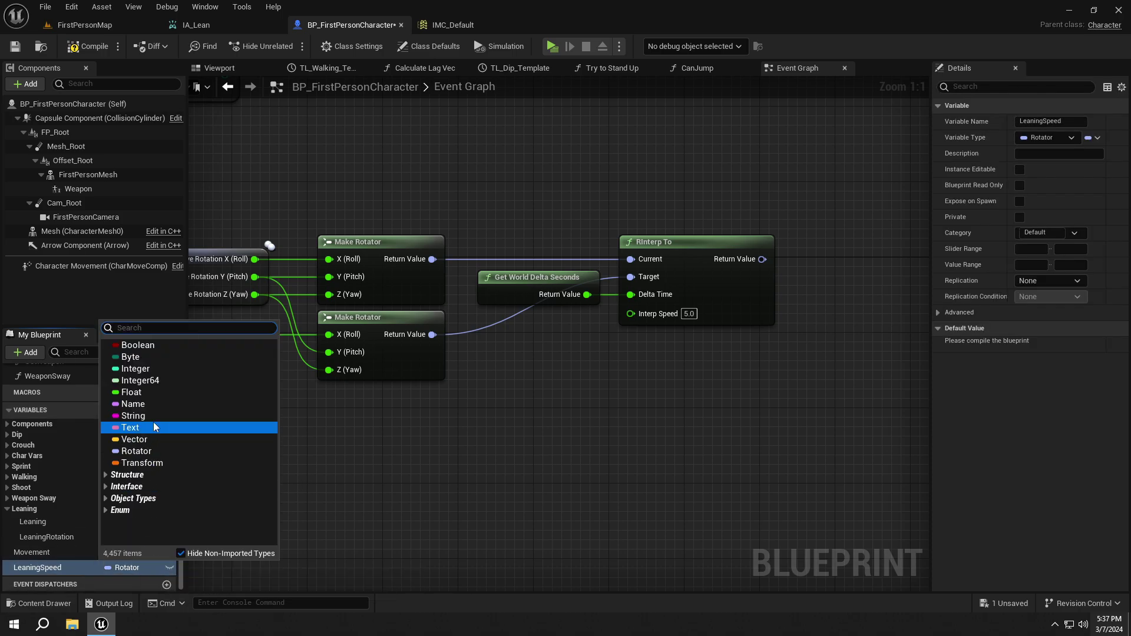
Make LeaningSpeed a Float variable and compile/save the blueprint
click(153, 395)
click(86, 51)
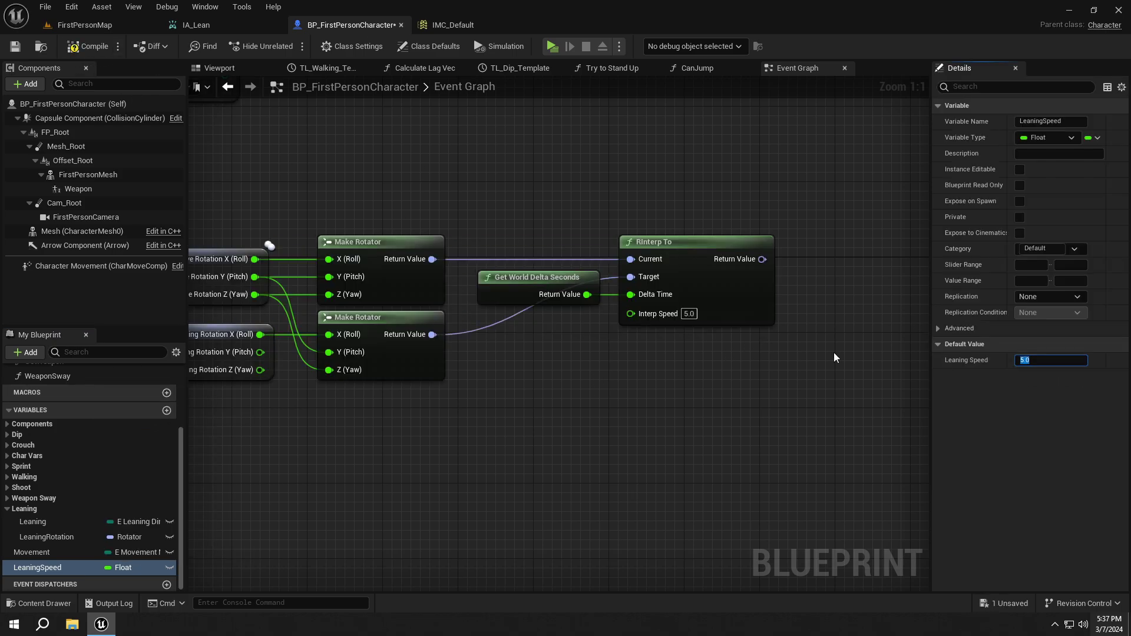
Feed a LeaningSpeed getter (default 5.0) into RInterp To's Interp Speed pin
mouse_move(38, 567)
mouse_down()
mouse_move(626, 314)
mouse_move(588, 317)
mouse_up()
drag(552, 225, 694, 340)
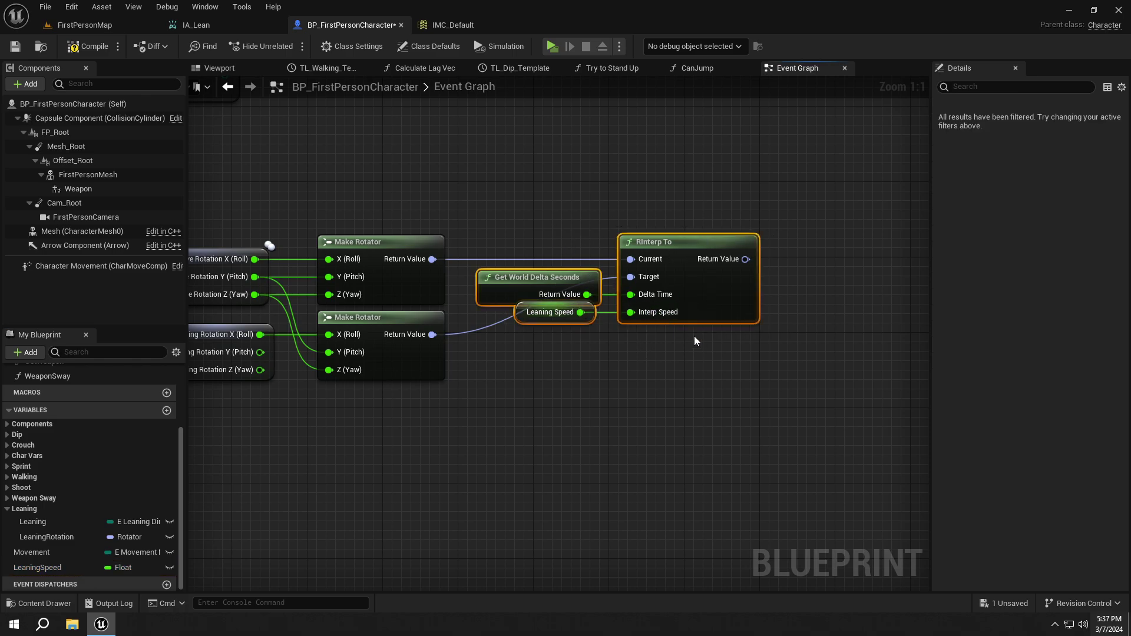
right_drag(552, 322, 929, 286)
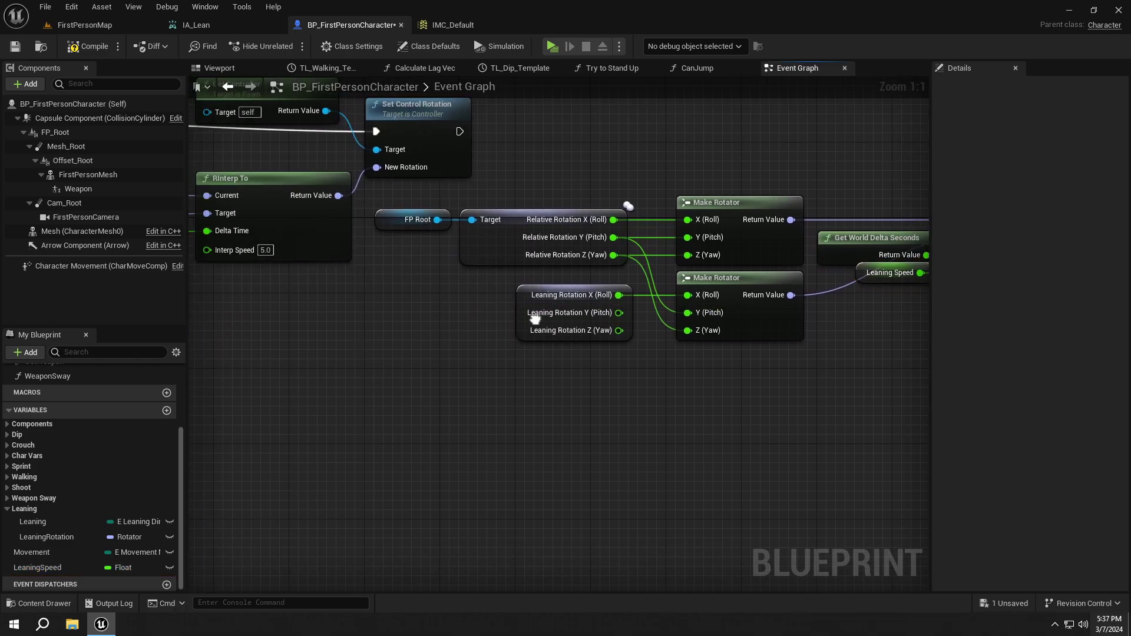
right_drag(553, 322, 819, 373)
drag(39, 566, 519, 310)
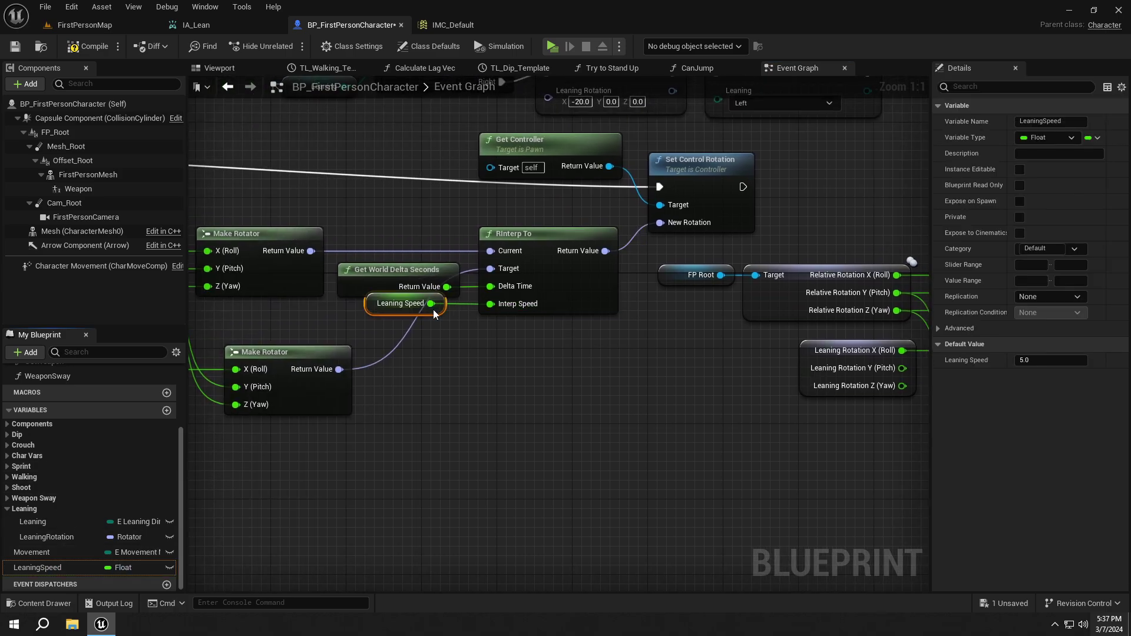
click(434, 207)
right_drag(489, 249, 603, 294)
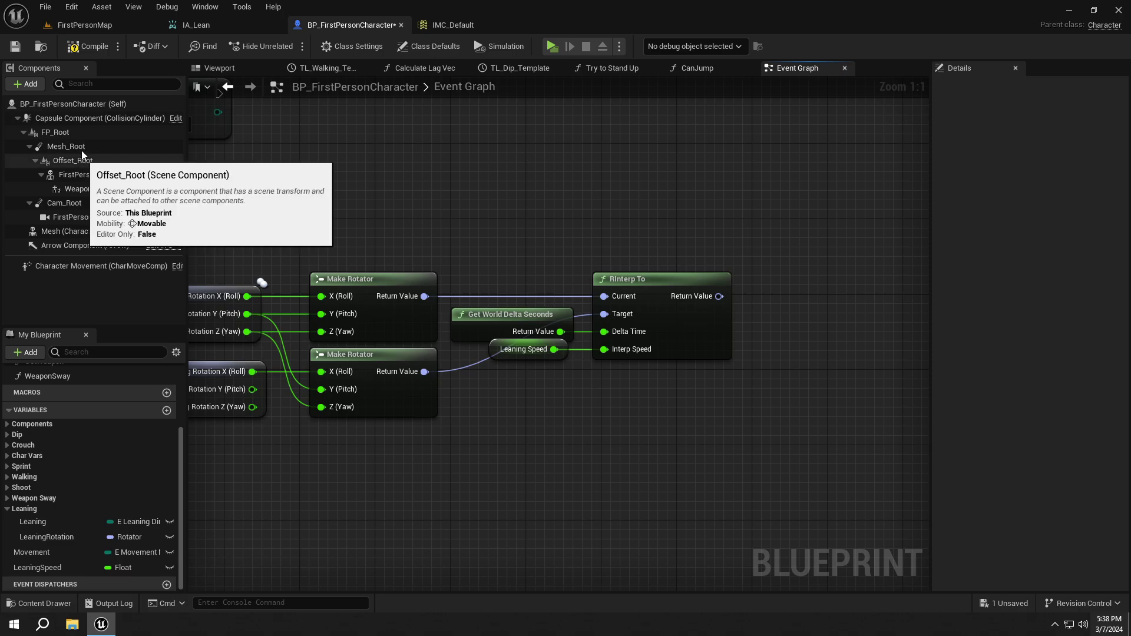
Add FP_Root's Set Relative Rotation and chain it after Set Control Rotation
mouse_move(133, 133)
mouse_down()
mouse_move(718, 245)
mouse_move(777, 200)
mouse_up()
text(set relative rota)
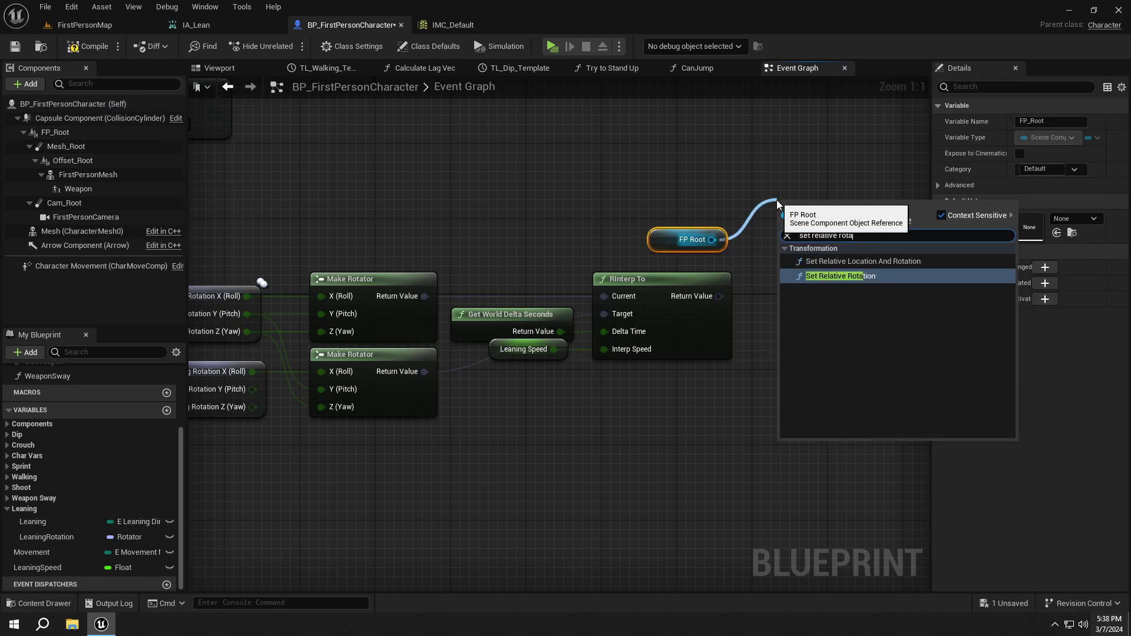
key(Return)
mouse_move(780, 228)
mouse_down()
mouse_move(261, 236)
mouse_move(541, 210)
mouse_up()
right_drag(541, 213, 286, 256)
scroll(286, 256, down, 2)
scroll(638, 266, up, 1)
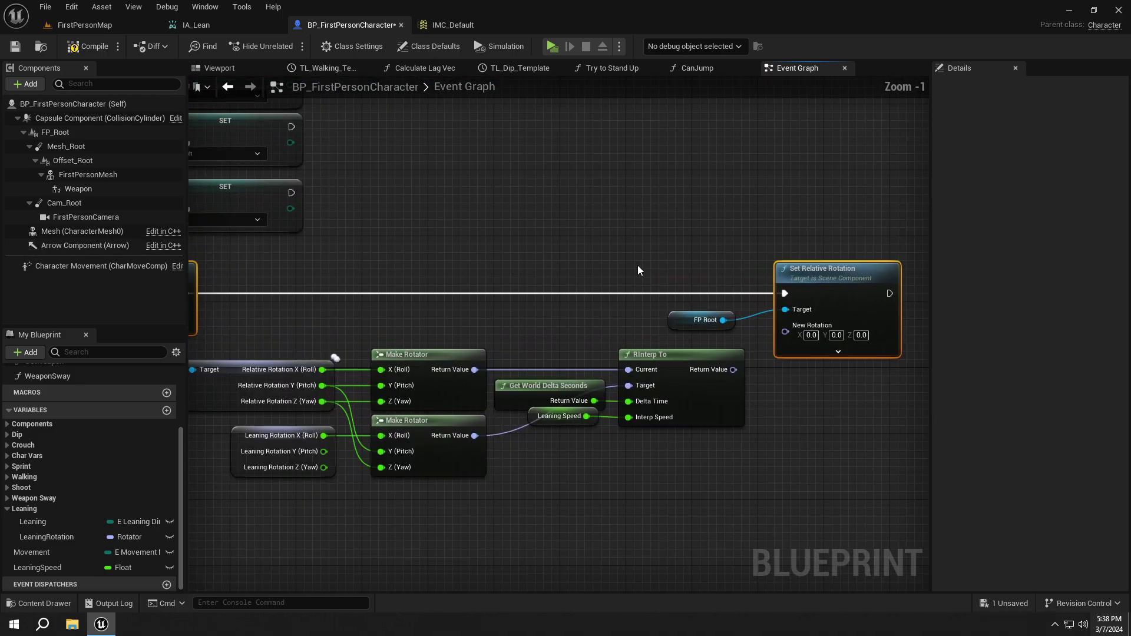
Wire RInterp To's Return Value into Set Relative Rotation's New Rotation and tidy the nodes
right_drag(638, 265, 505, 270)
drag(738, 345, 734, 345)
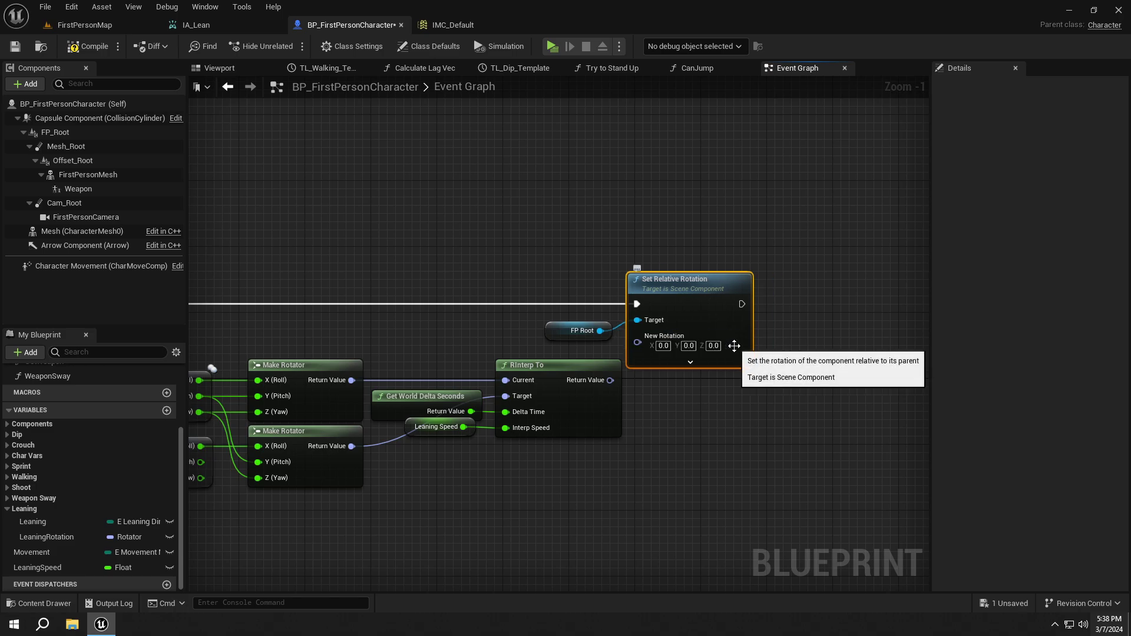
scroll(612, 353, up, 1)
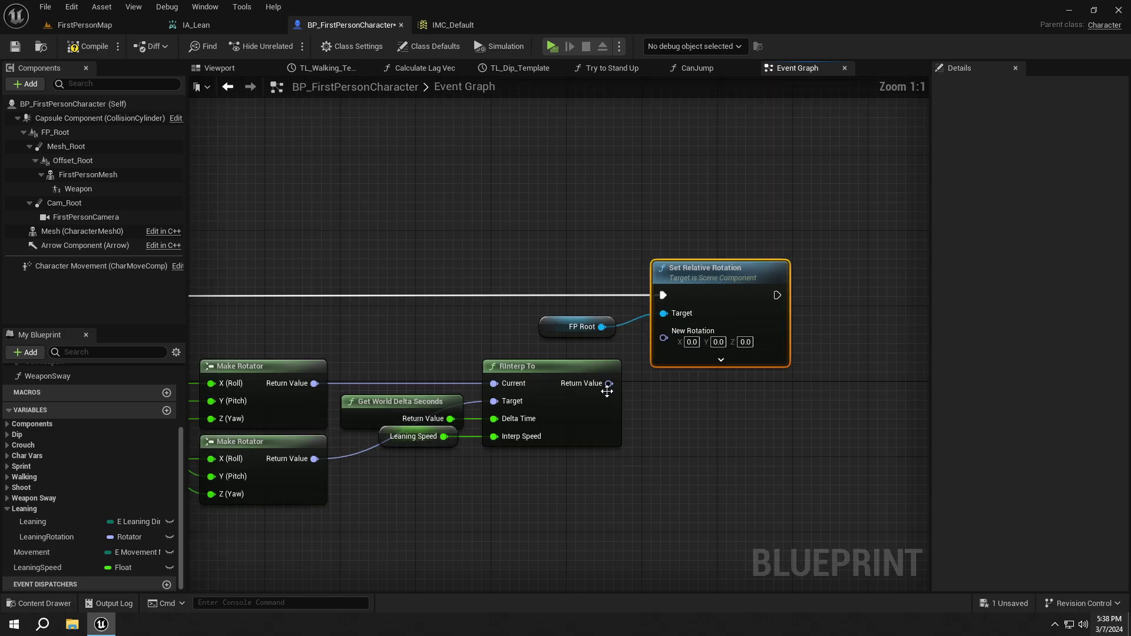
mouse_move(611, 392)
mouse_down()
mouse_move(600, 392)
mouse_move(680, 336)
mouse_up()
drag(561, 326, 575, 318)
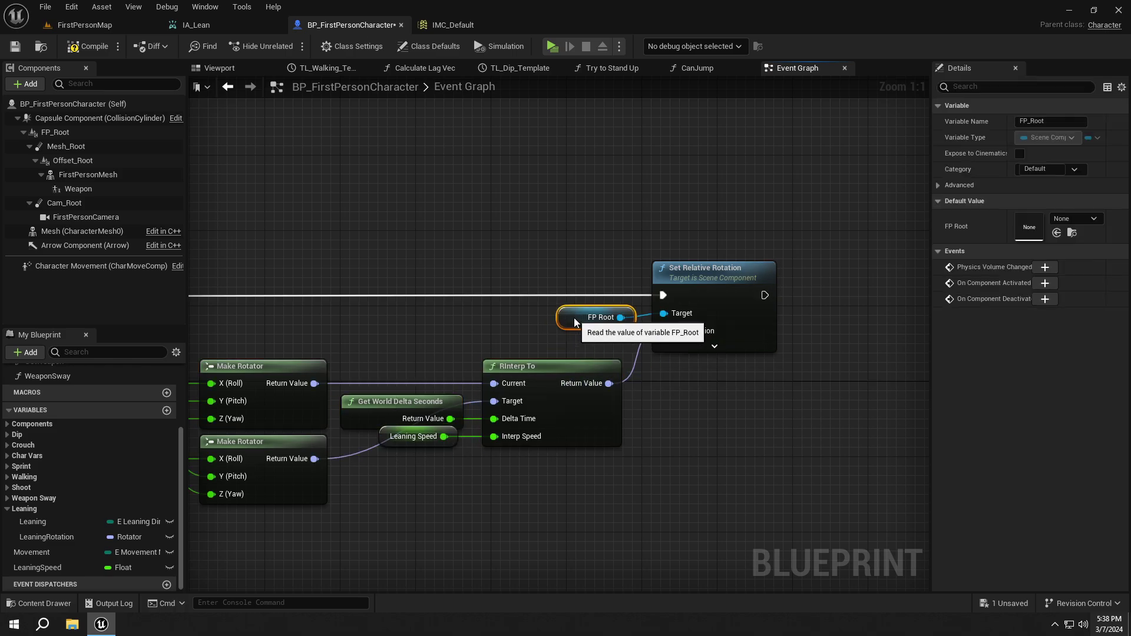
ctrl+click(691, 268)
drag(736, 341, 728, 333)
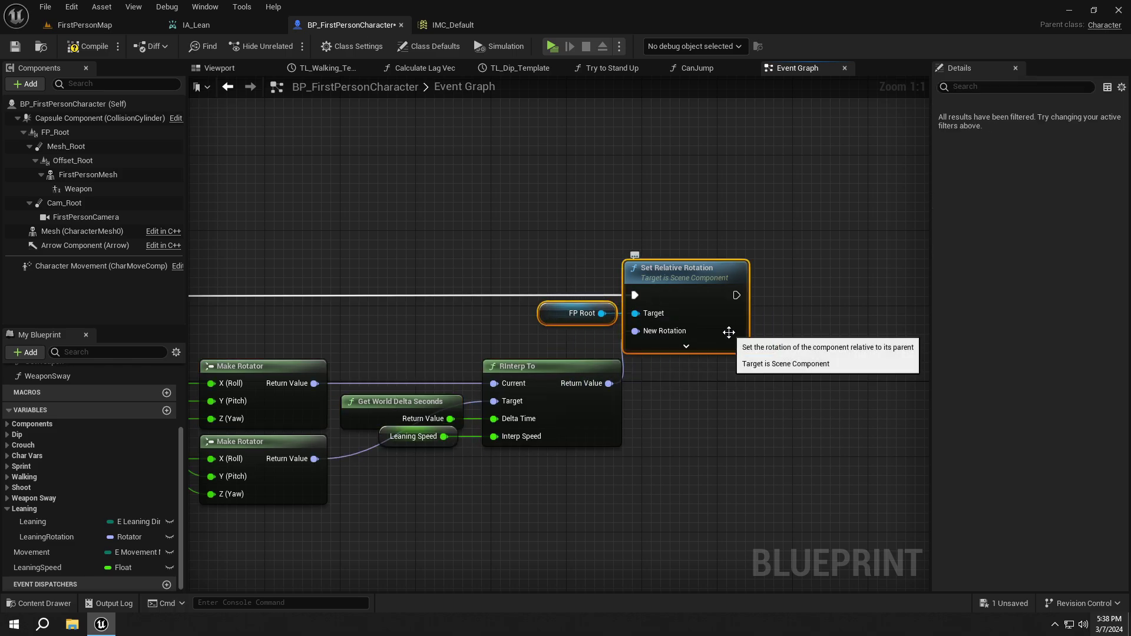
scroll(586, 183, down, 6)
scroll(577, 189, up, 6)
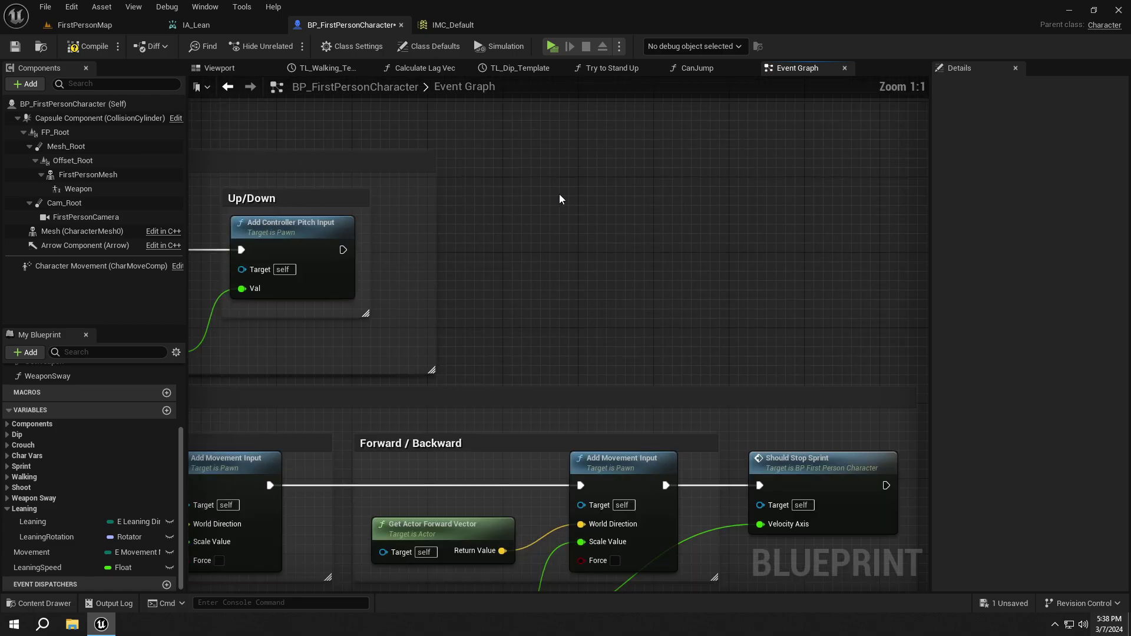
Add an Event Tick node and wire its exec into a Tick for Leaning call
right_click(519, 209)
text(event tick)
key(Return)
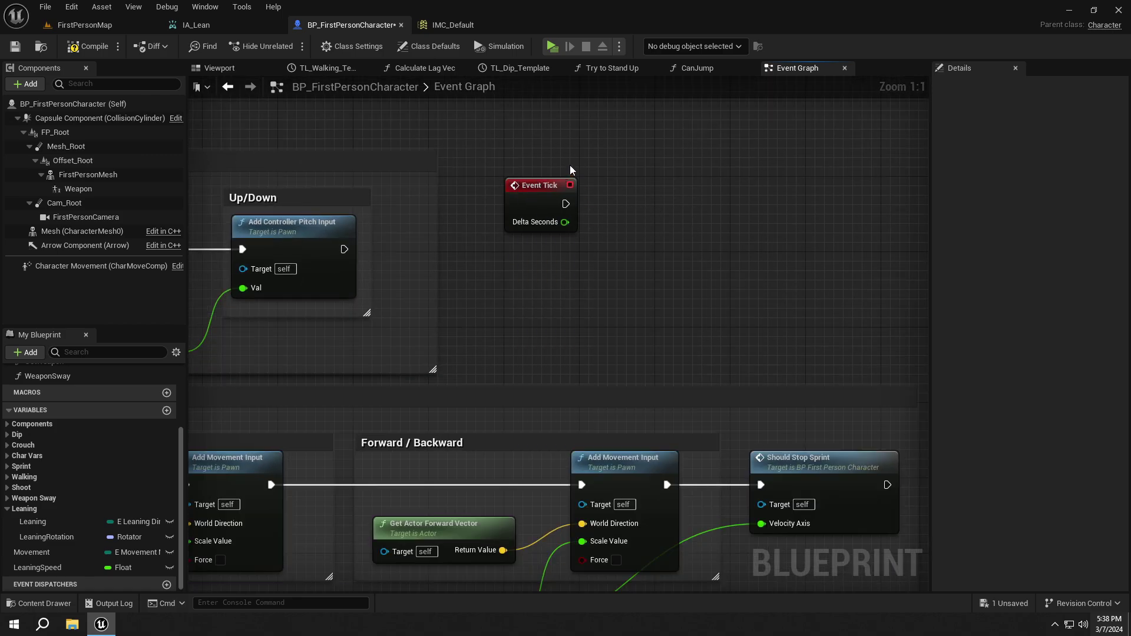
right_drag(571, 166, 436, 234)
drag(433, 272, 522, 268)
text(tickf)
key(Return)
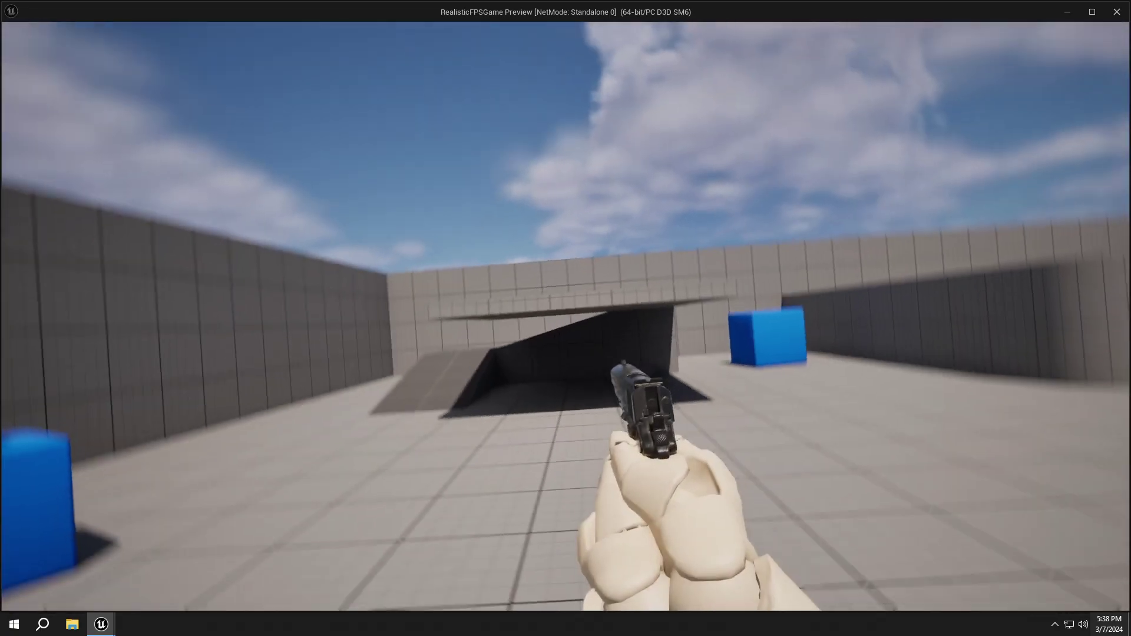
Walk around in play mode leaning left and right with Q and E to confirm the camera tilts
key(q)
key(e)
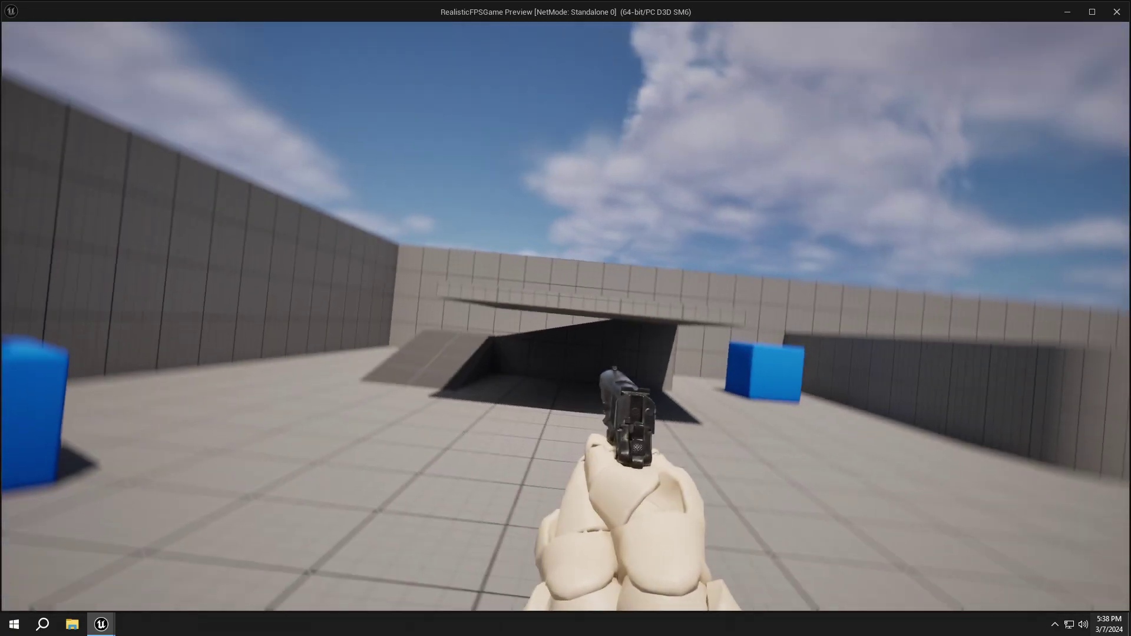
key(q)
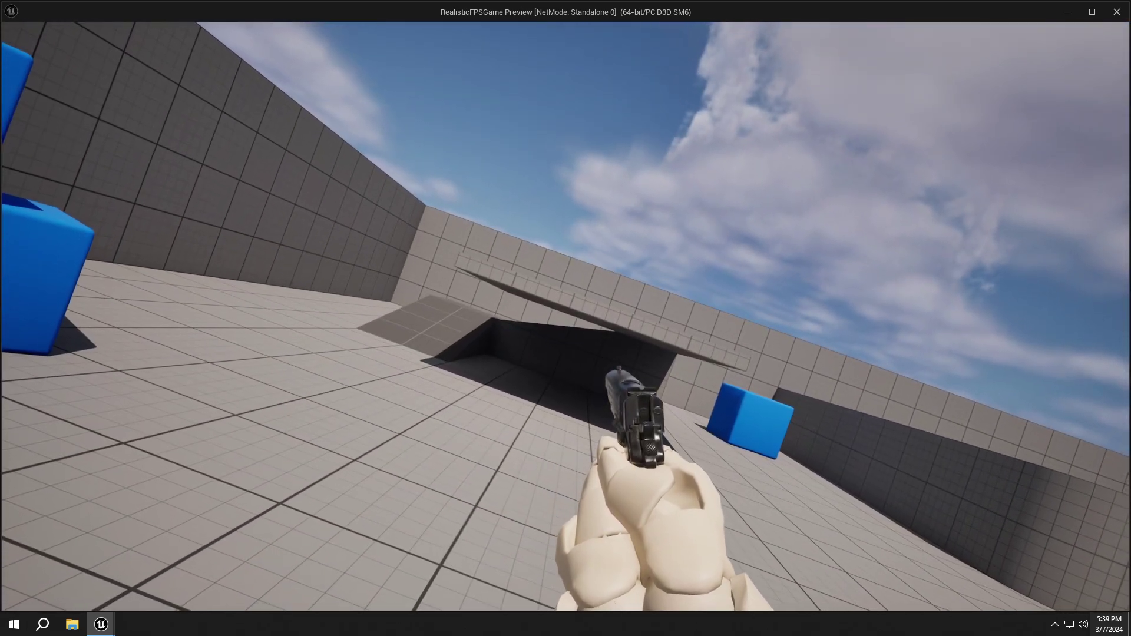
key(q)
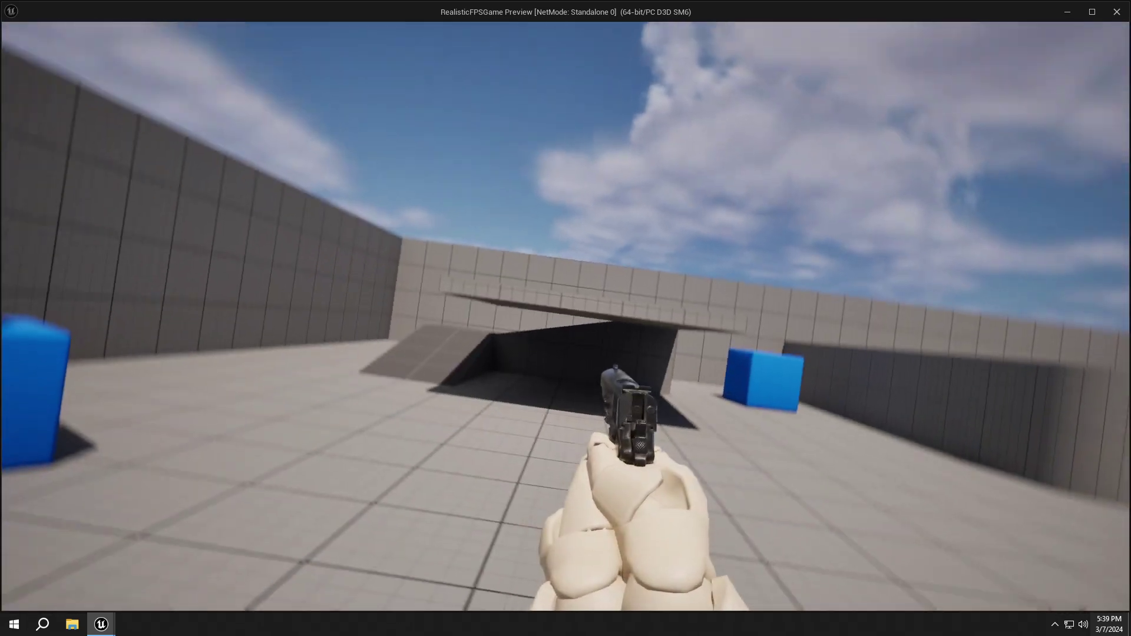
key(e)
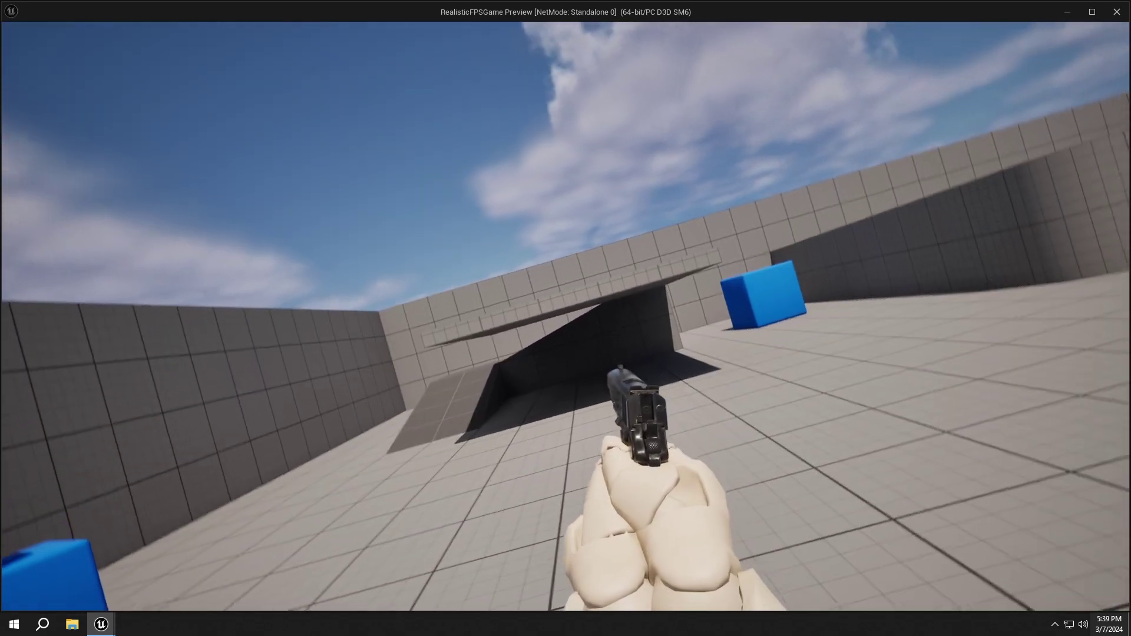
key(e)
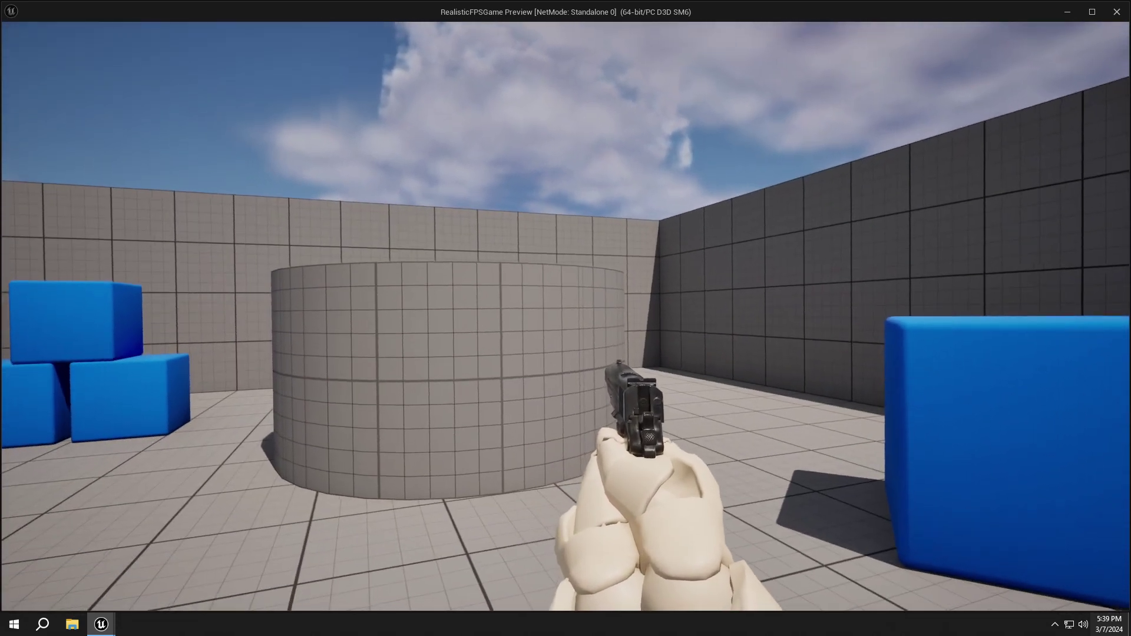
key(q)
key(e)
key(q)
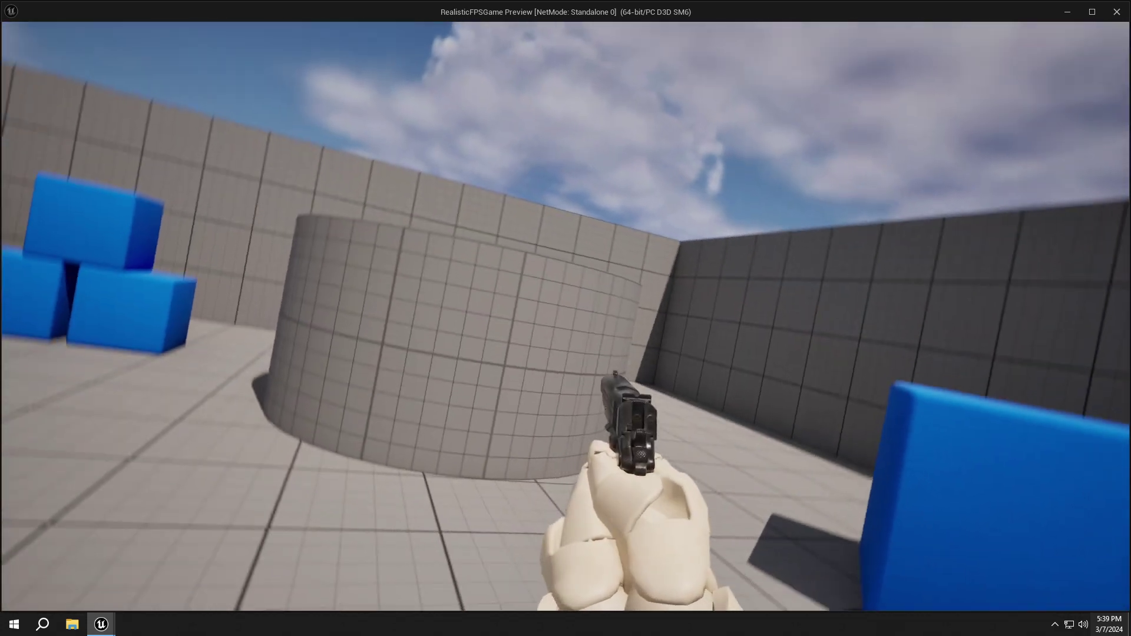
key(e)
key(e)
key(e)
key(q)
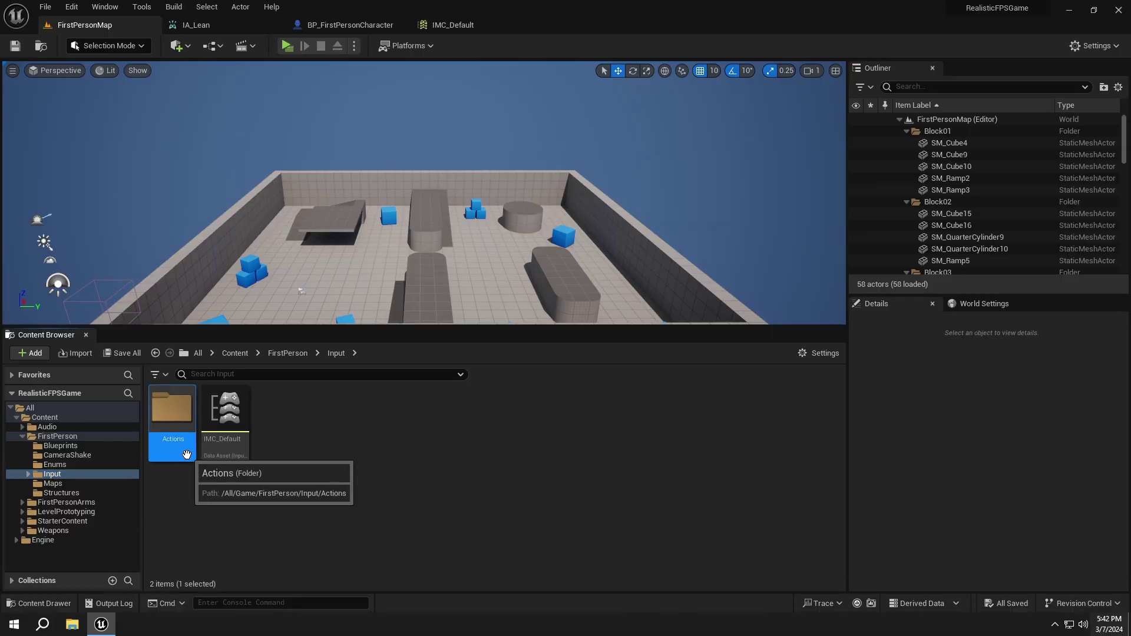
Rename IA_Lean to IA_Lean_Left and set its Value Type to Digital (bool)
double_click(186, 455)
click(438, 411)
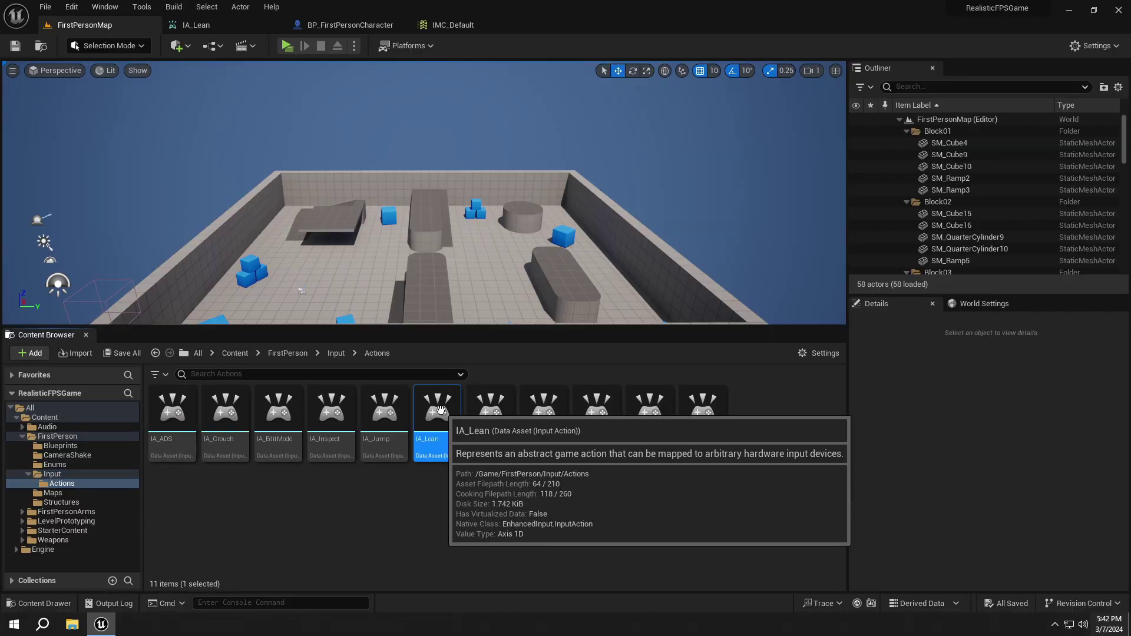
key(F2)
text(_Left)
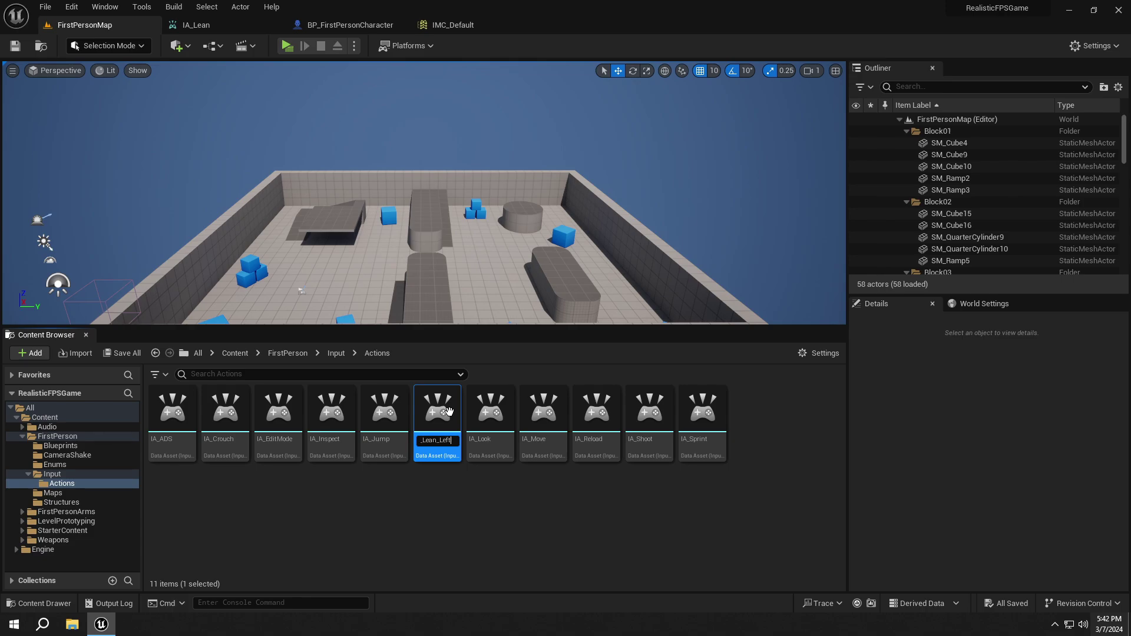
key(Return)
double_click(442, 411)
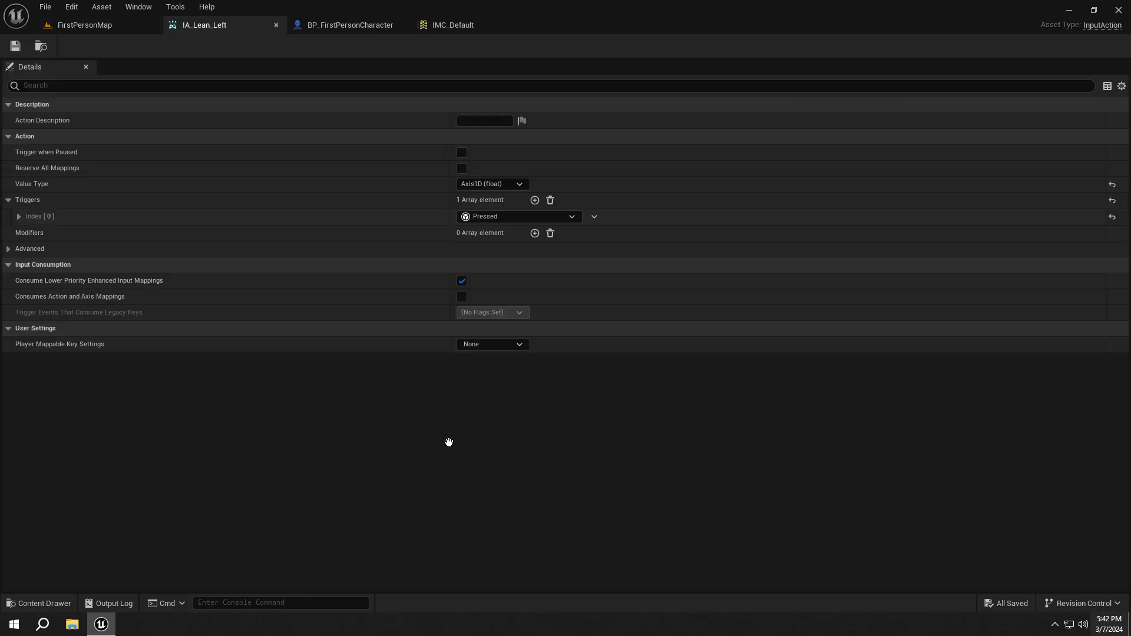
click(492, 184)
click(84, 25)
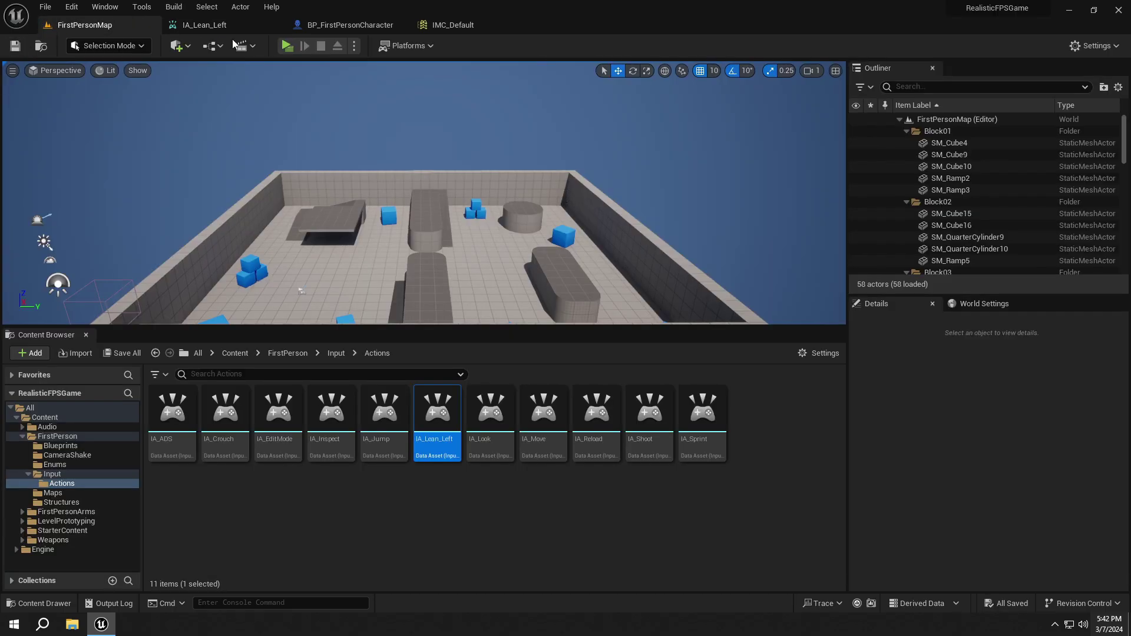
click(277, 25)
Duplicate IA_Lean_Left as a new action named IA_Lean_Right
key(ctrl+d)
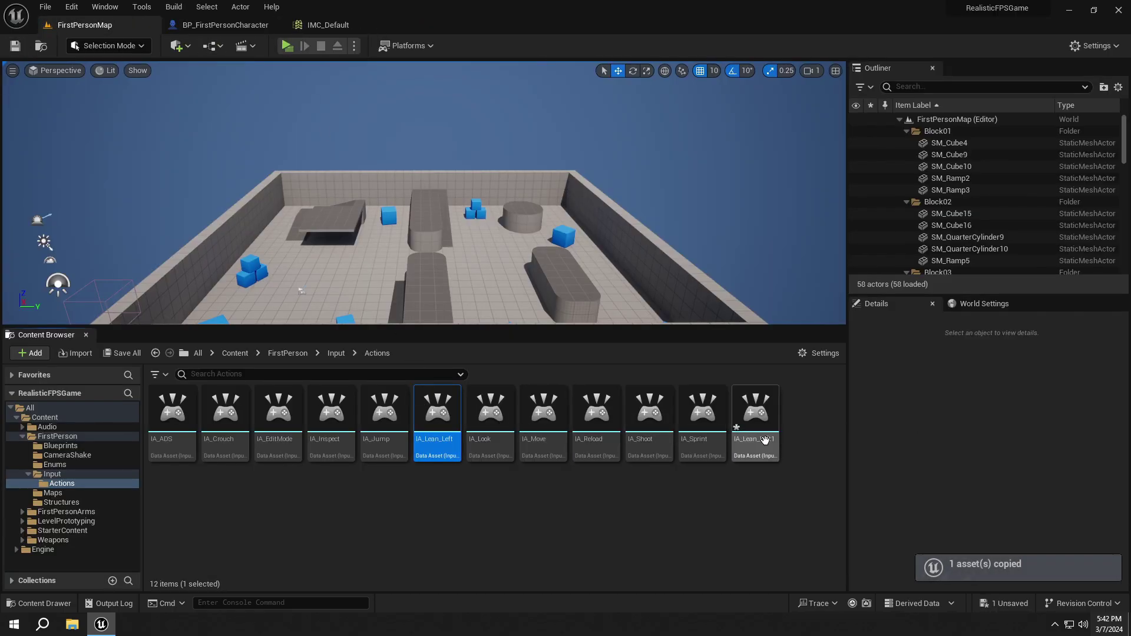
key(BackSpace)
key(BackSpace)
key(BackSpace)
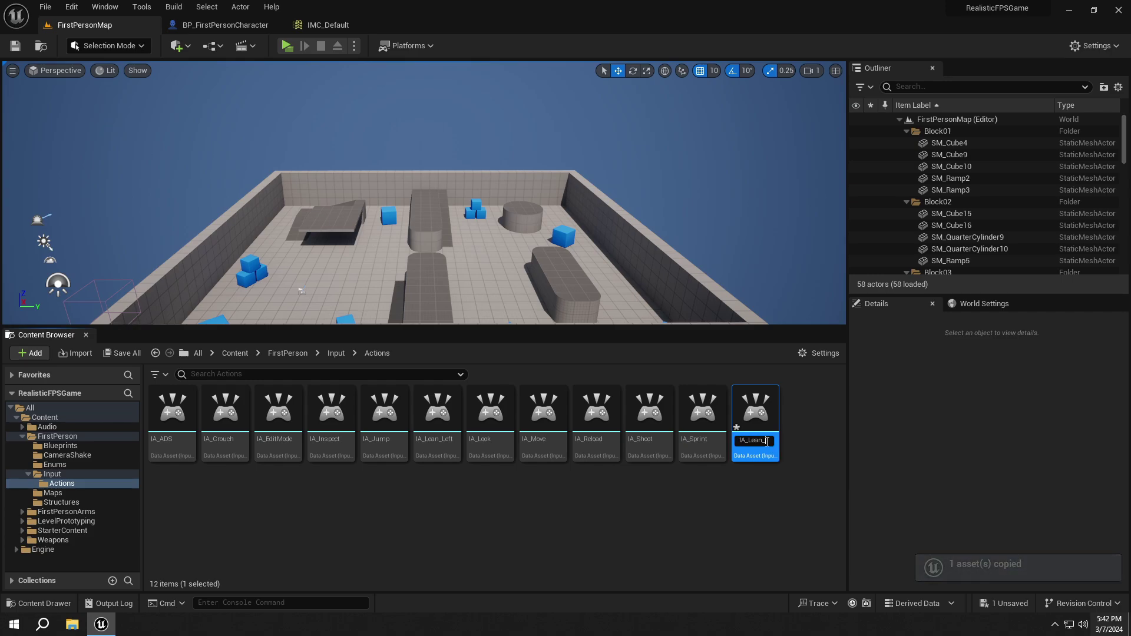
click(756, 440)
text(Right)
key(Return)
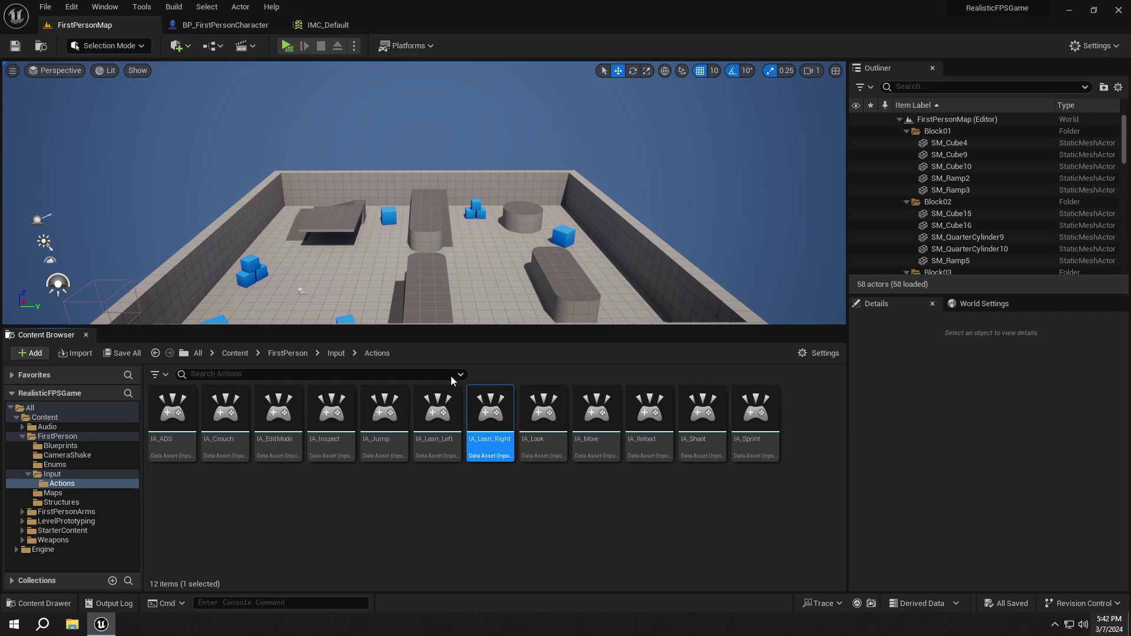
In IMC_Default, leave IA_Lean_Left mapped to Q only, with its E key and Negate modifier removed
click(328, 25)
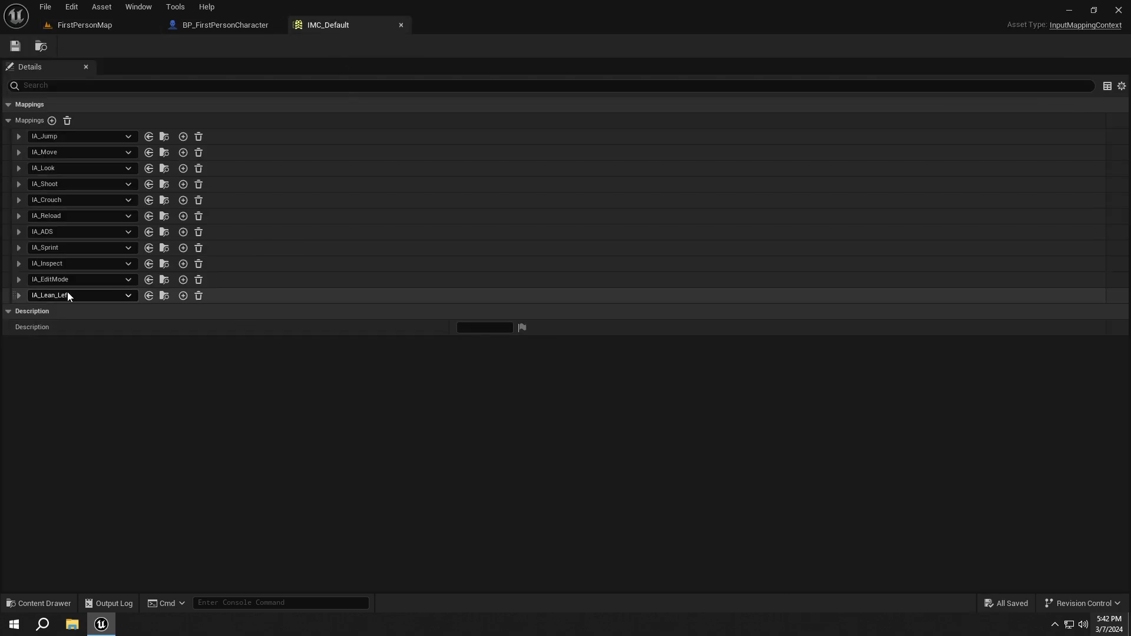
click(104, 295)
click(18, 295)
click(99, 328)
click(28, 312)
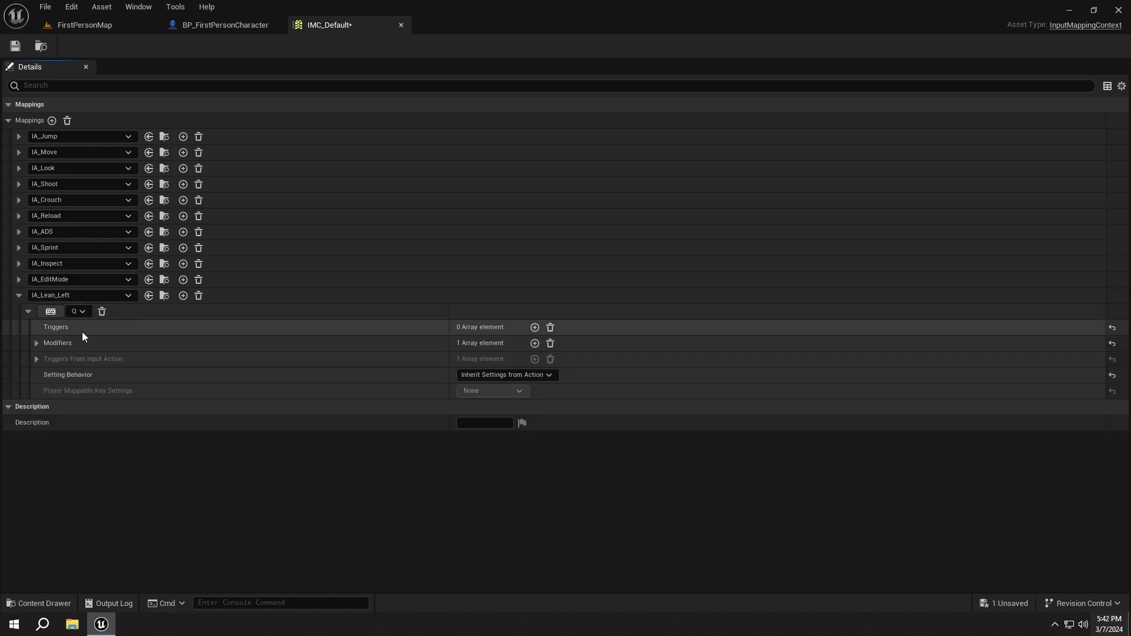
click(37, 343)
click(550, 343)
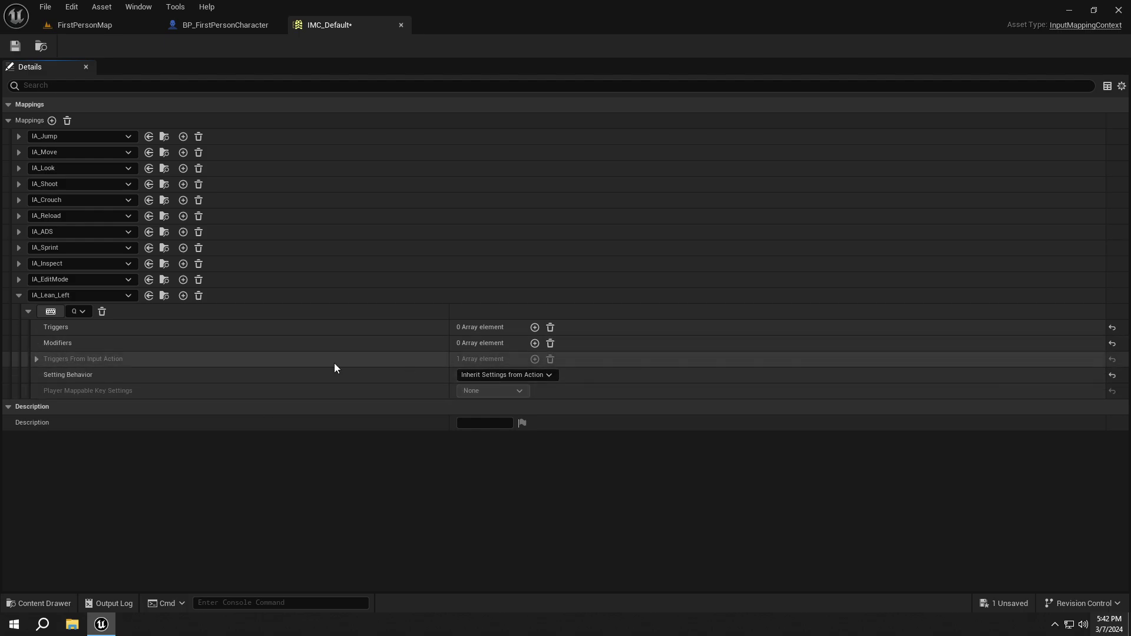
click(27, 311)
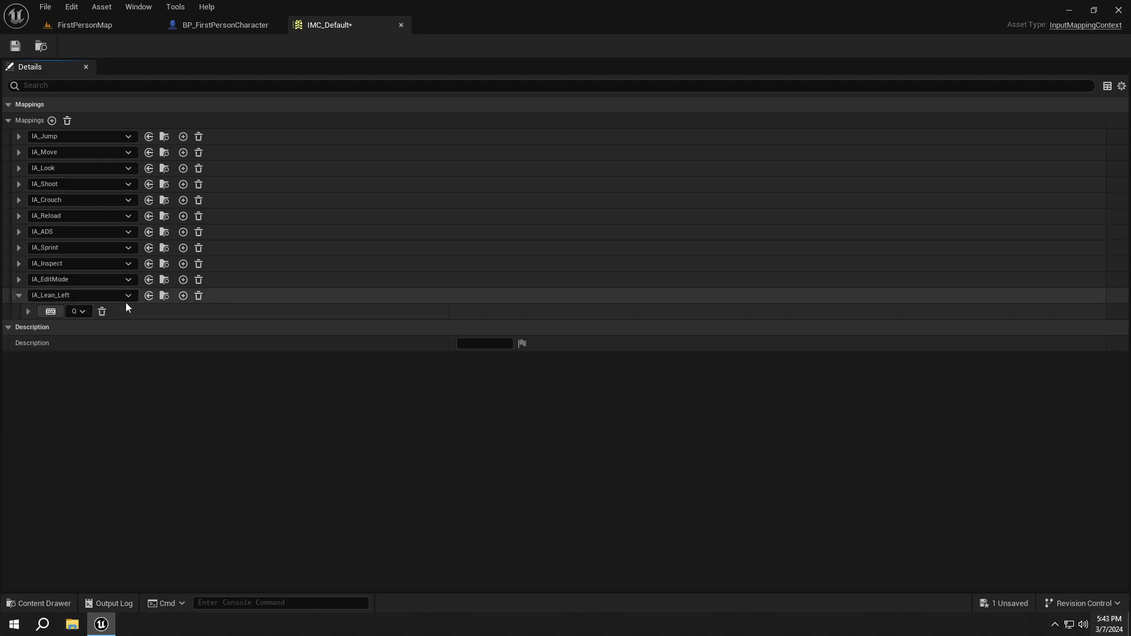
Add a new mapping for IA_Lean_Right on key E and collapse the entries
click(51, 120)
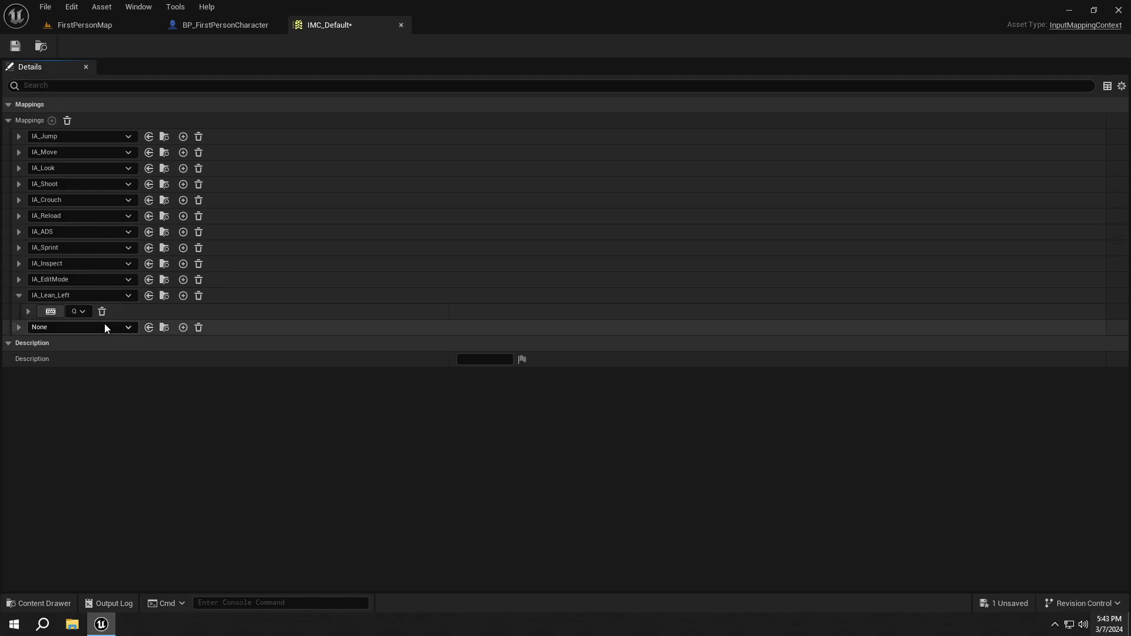
click(87, 327)
text(IA_Lean)
click(121, 496)
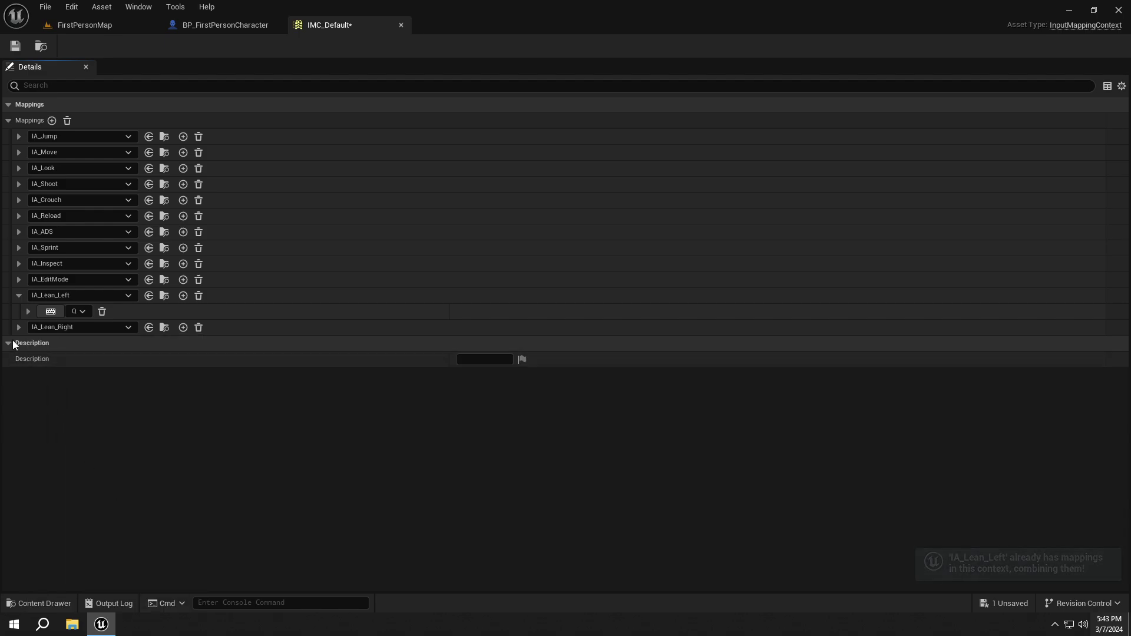
click(19, 327)
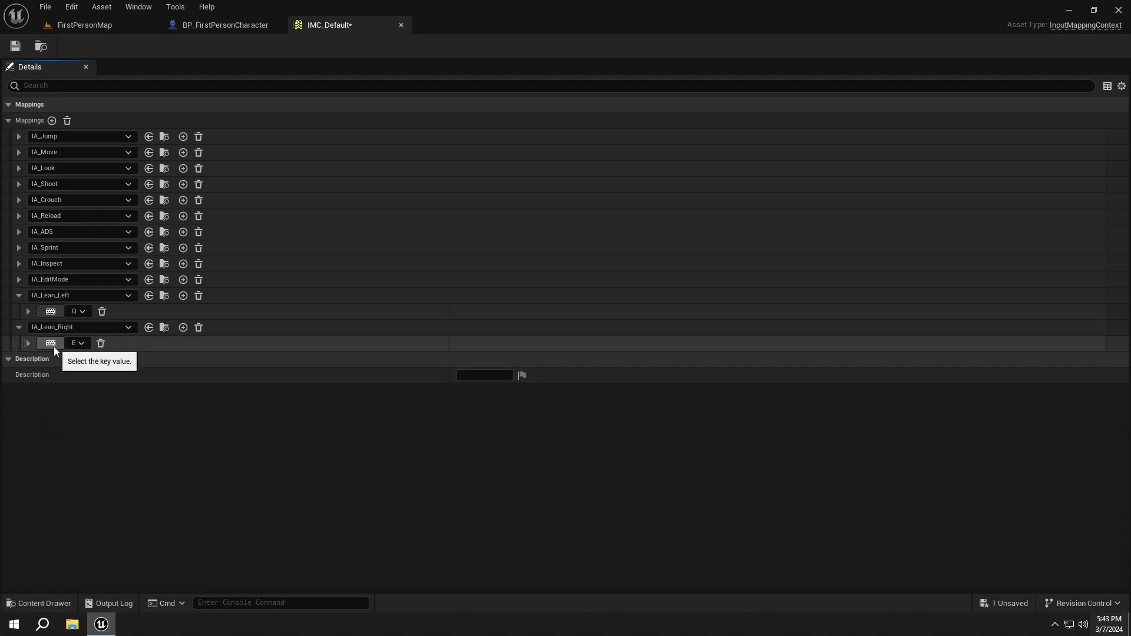
click(19, 328)
click(19, 296)
Add an EnhancedInputAction IA_Lean_Right event wired to the upper leaning switch
click(226, 24)
right_click(457, 272)
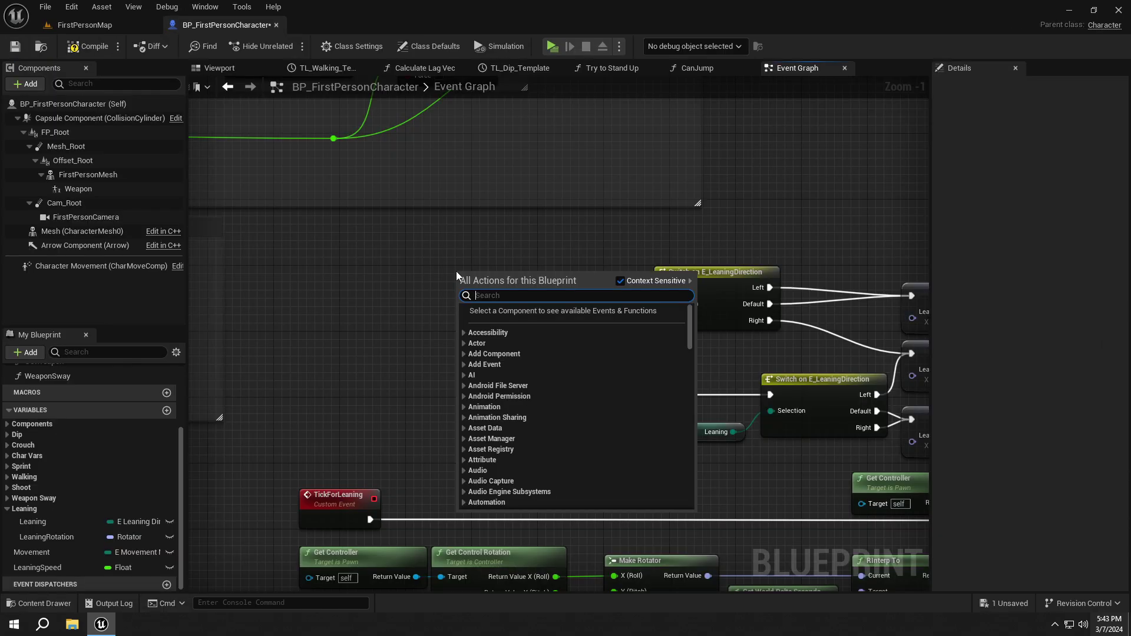
text(IA_LEan)
key(Down)
key(Return)
drag(594, 271, 663, 289)
drag(518, 271, 493, 288)
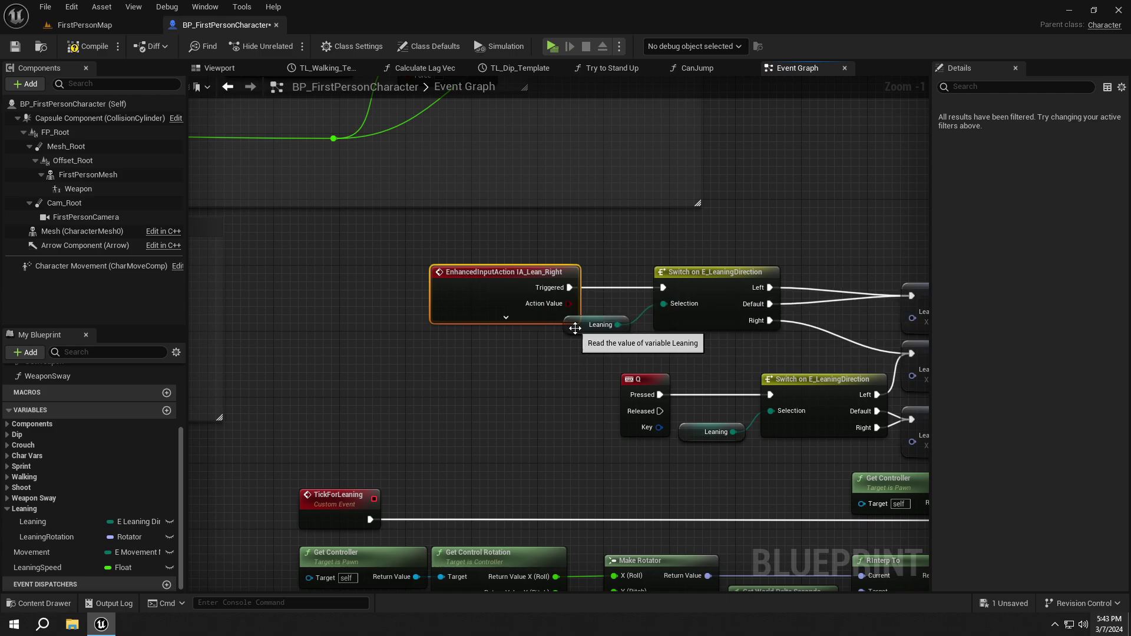
drag(576, 329, 525, 336)
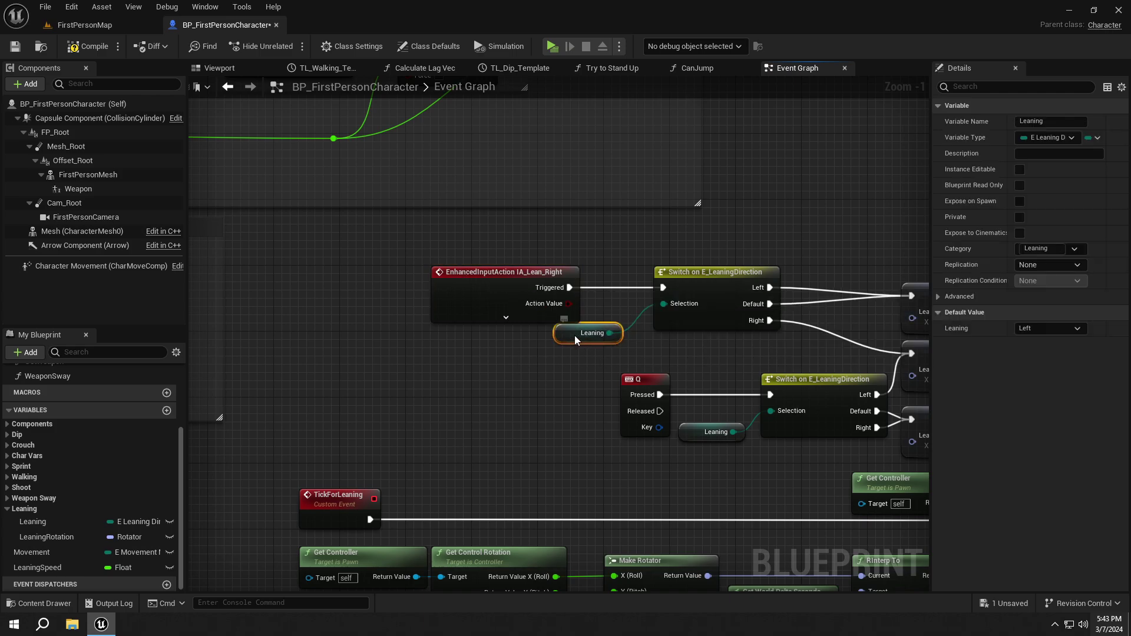
Replace the Q key event with an IA_Lean_Left event wired to the lower leaning switch
click(643, 381)
key(Delete)
right_click(580, 392)
text(IA_Le)
key(Return)
mouse_move(596, 394)
mouse_down()
mouse_move(565, 379)
mouse_move(771, 394)
mouse_up()
mouse_move(696, 428)
mouse_down()
mouse_move(612, 437)
mouse_move(623, 409)
mouse_up()
click(607, 439)
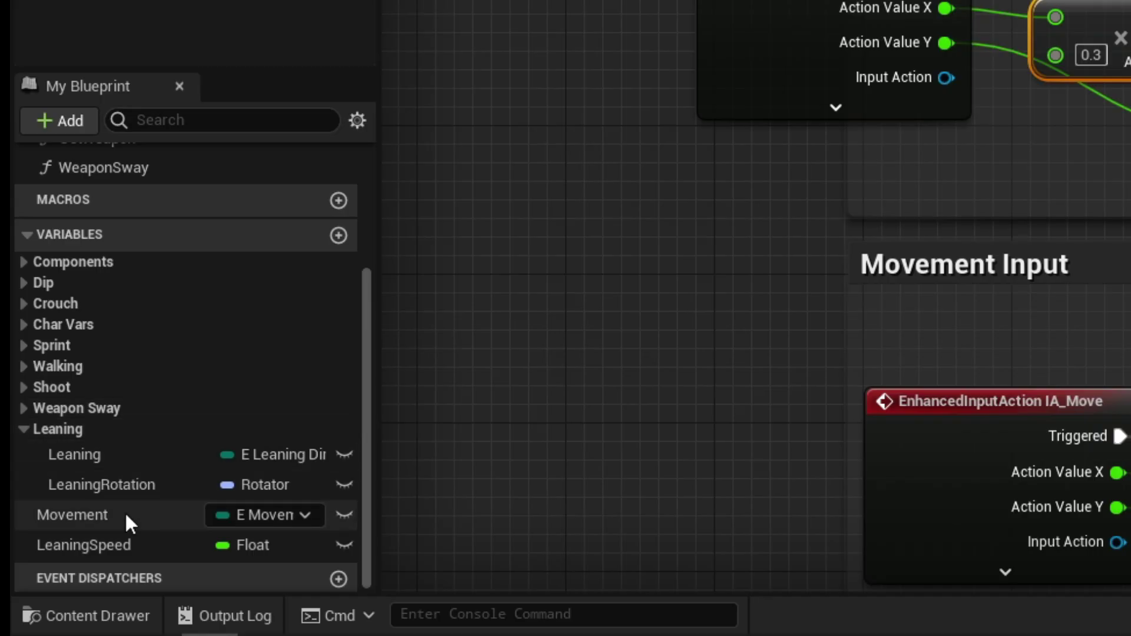
mouse_move(122, 547)
mouse_down()
mouse_move(109, 549)
mouse_move(118, 544)
mouse_move(29, 431)
mouse_up()
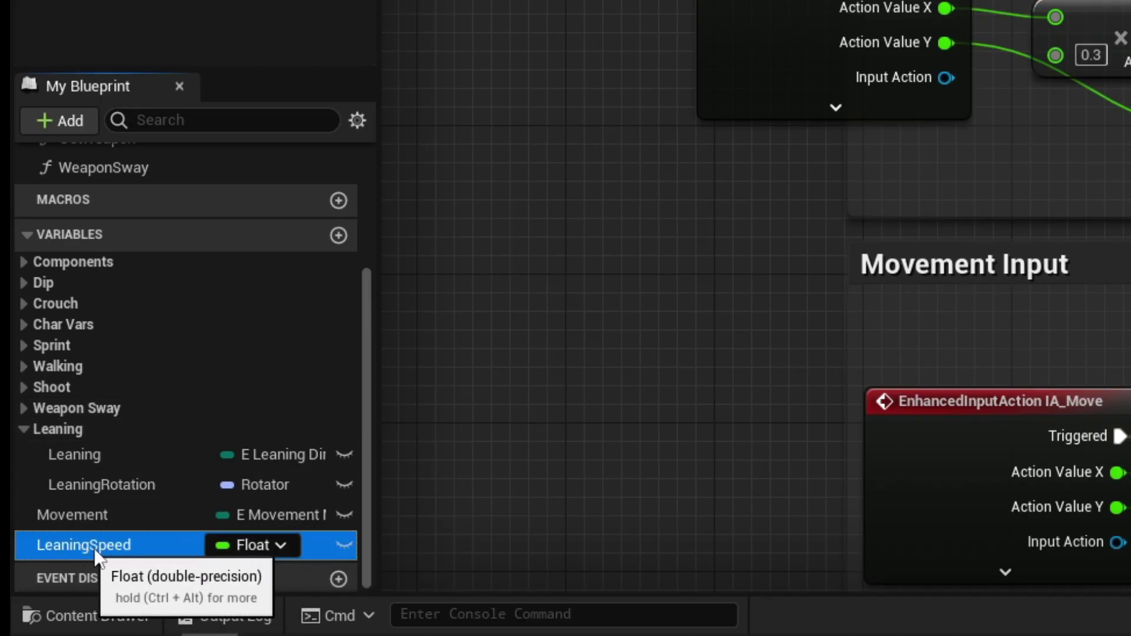
click(25, 430)
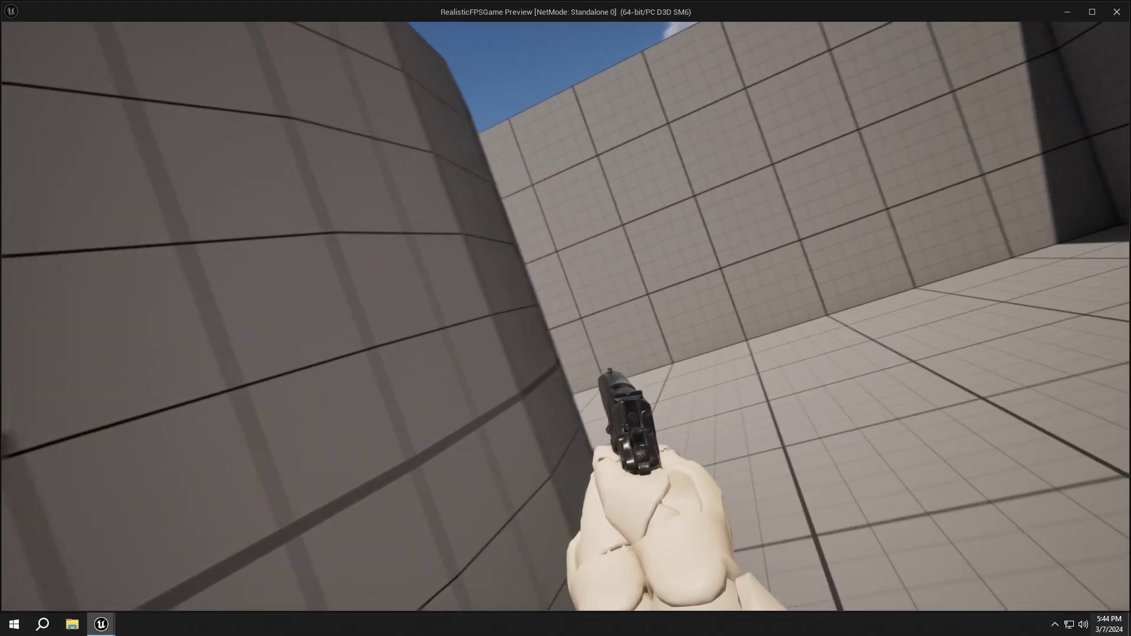
Lean both ways in the running game, then end the session with Esc
key(q)
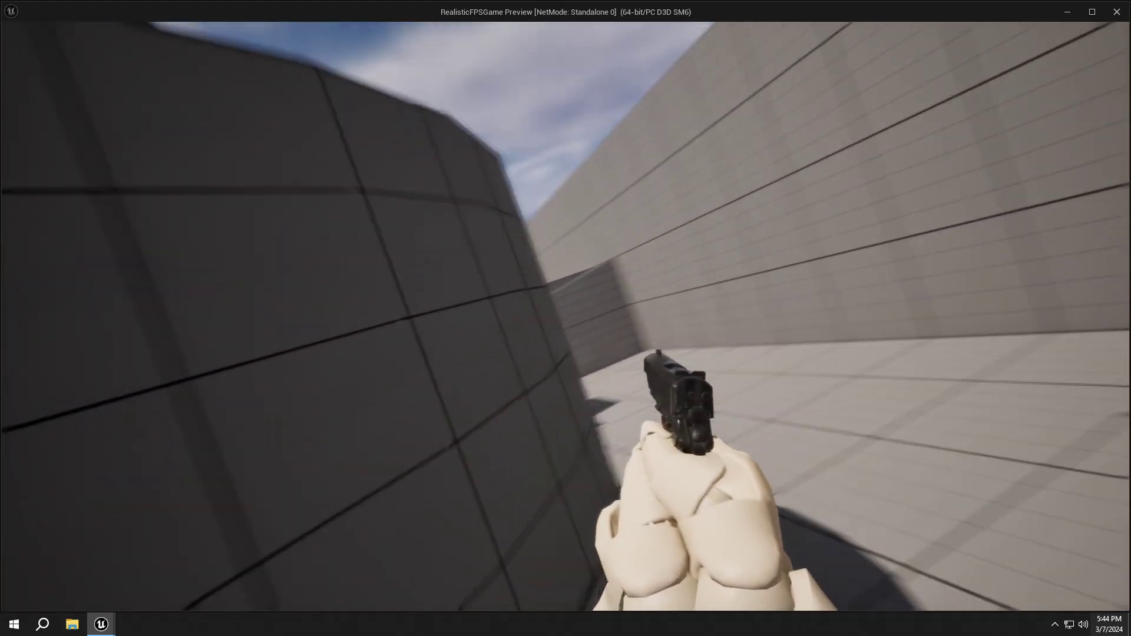
key(w)
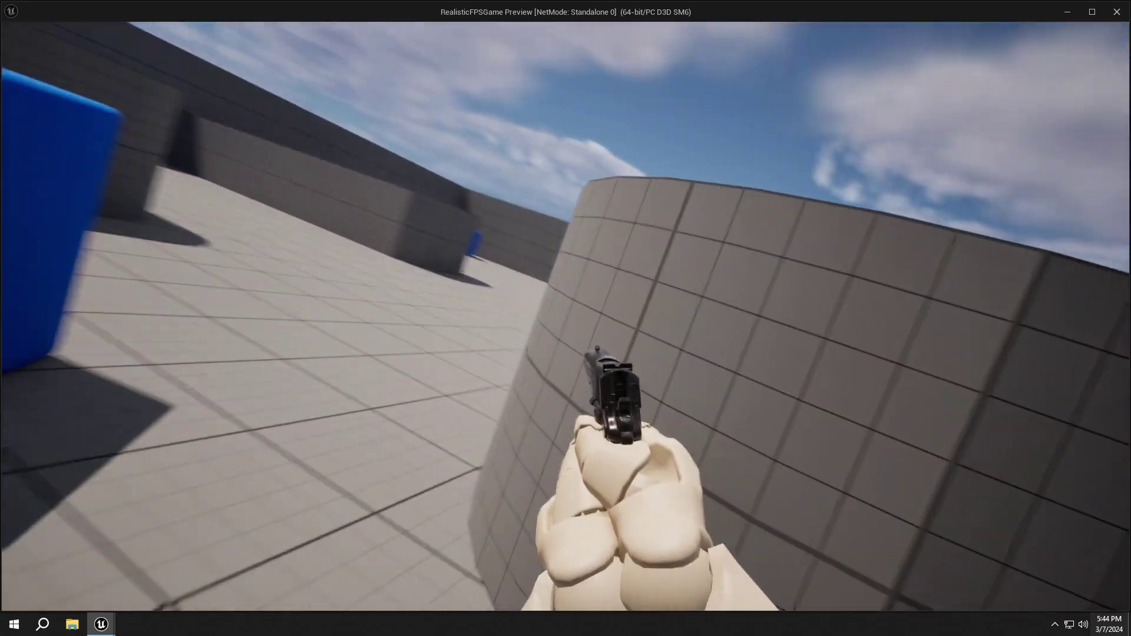
key(w)
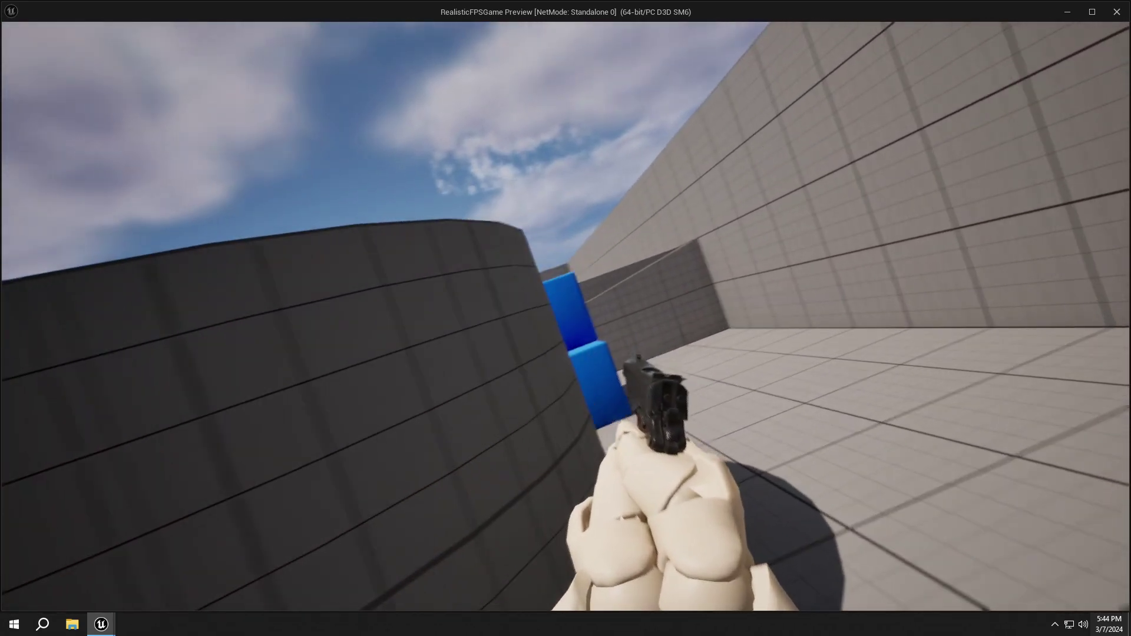
key(Escape)
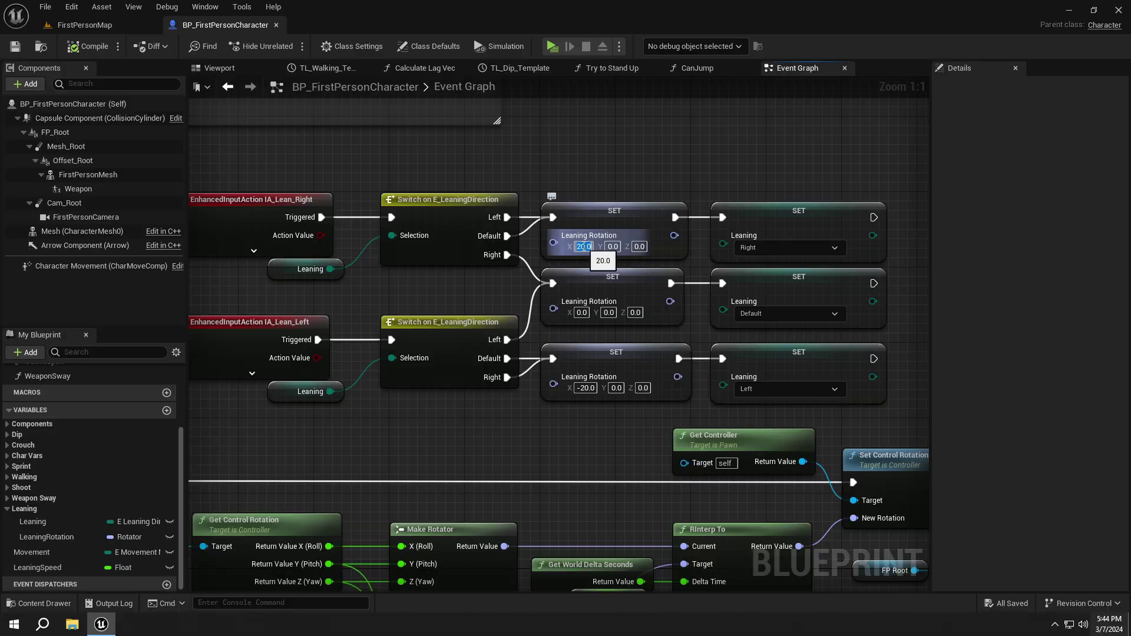
text(5)
Set the Leaning Rotation X values to 5.0 and -5.0 and launch a play test from FirstPersonMap
key(Return)
click(584, 387)
text(-5)
key(Return)
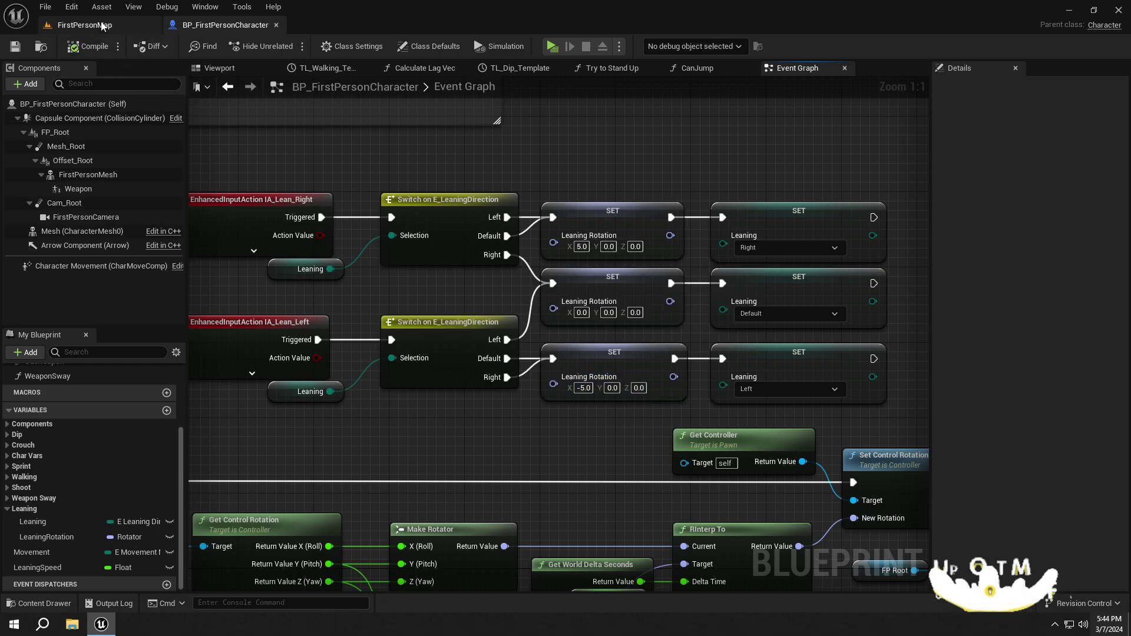
click(104, 26)
click(286, 48)
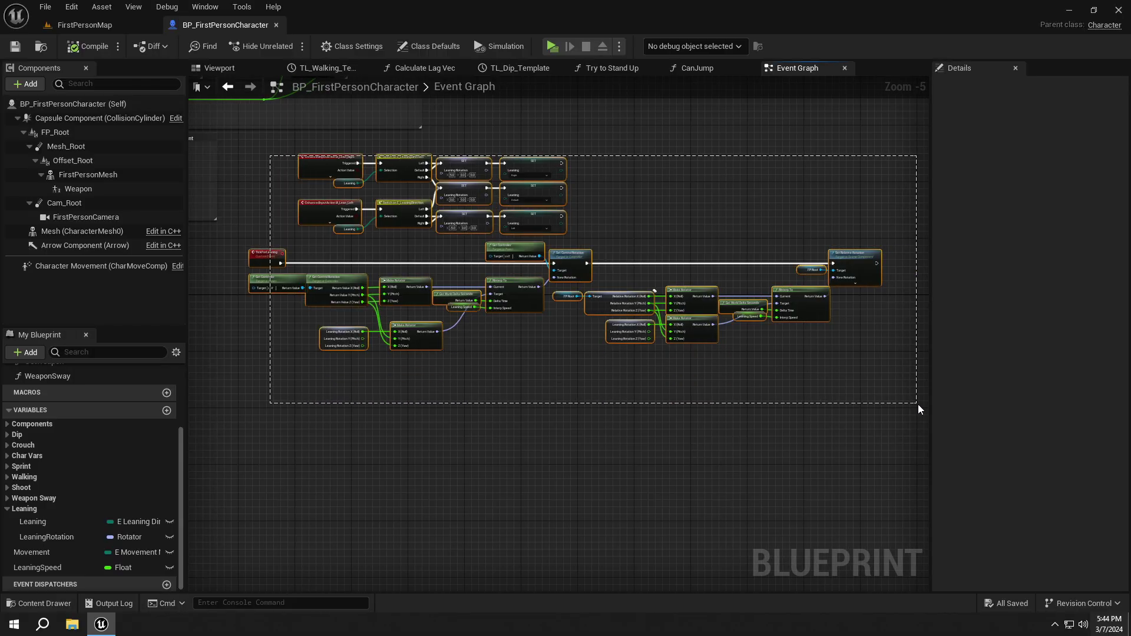
Collapse all the leaning nodes into a single graph named Lean Event
drag(202, 147, 846, 404)
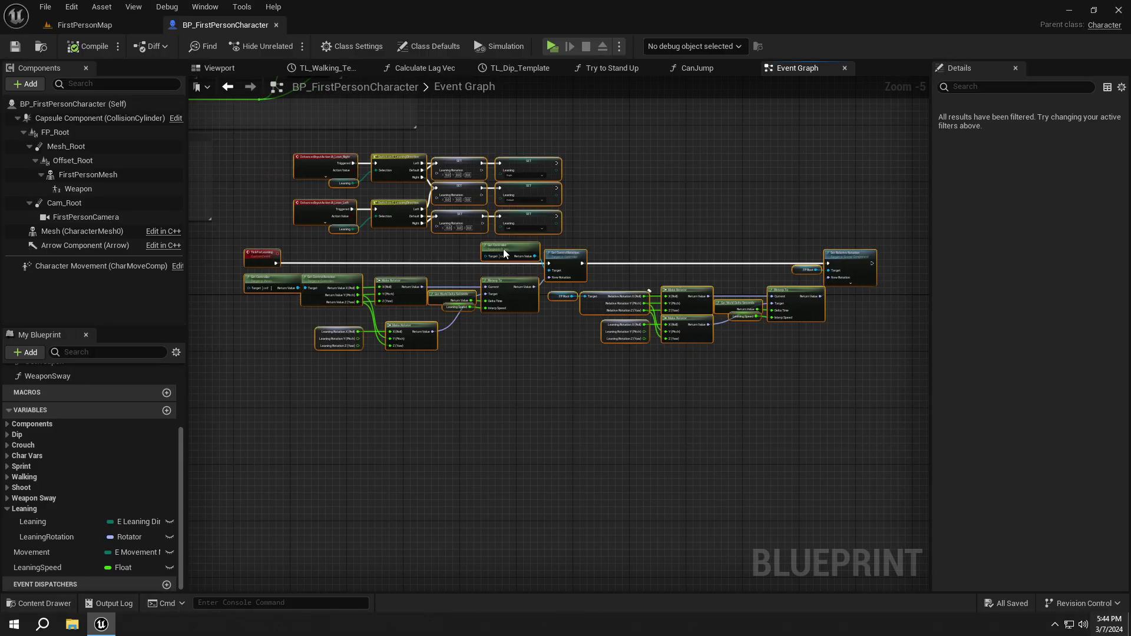
right_click(502, 254)
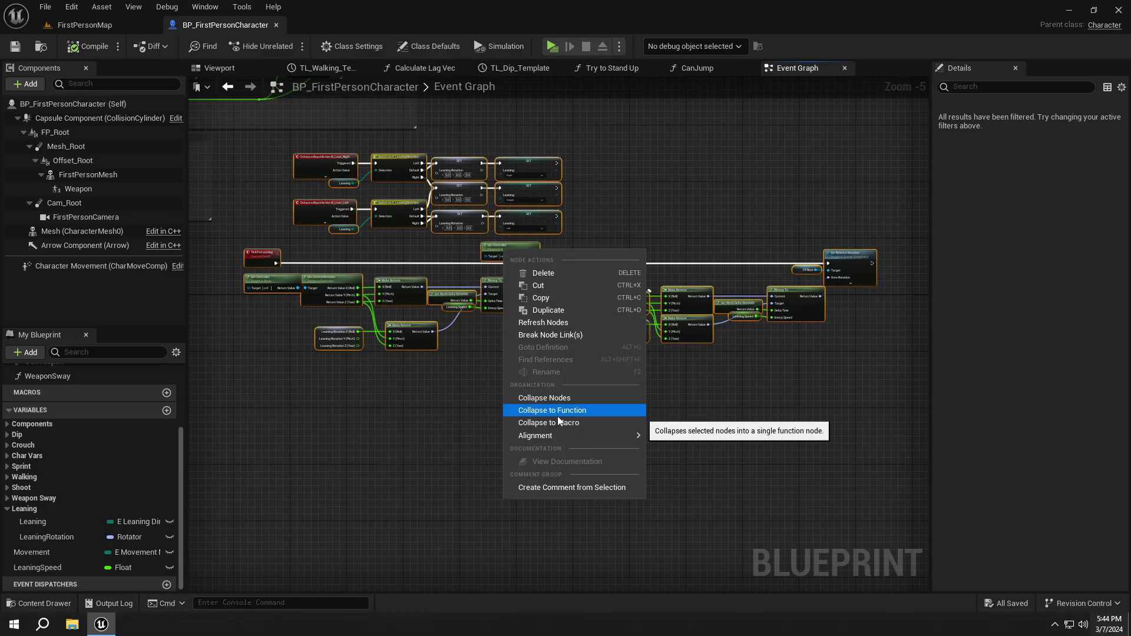
click(545, 397)
scroll(480, 245, up, 5)
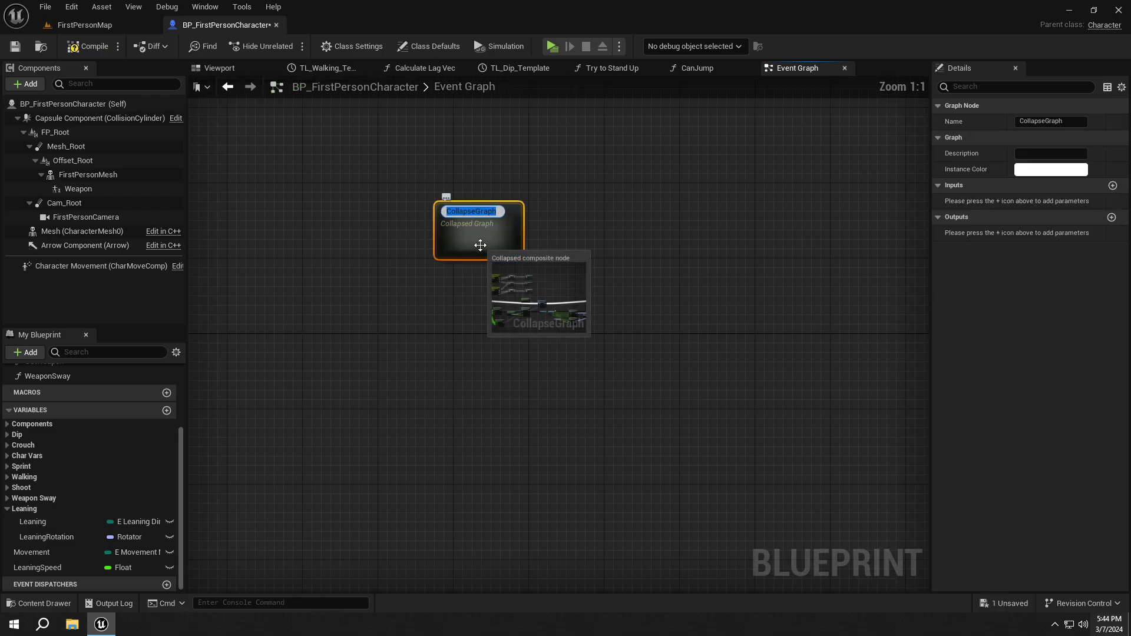
text(Lean Event)
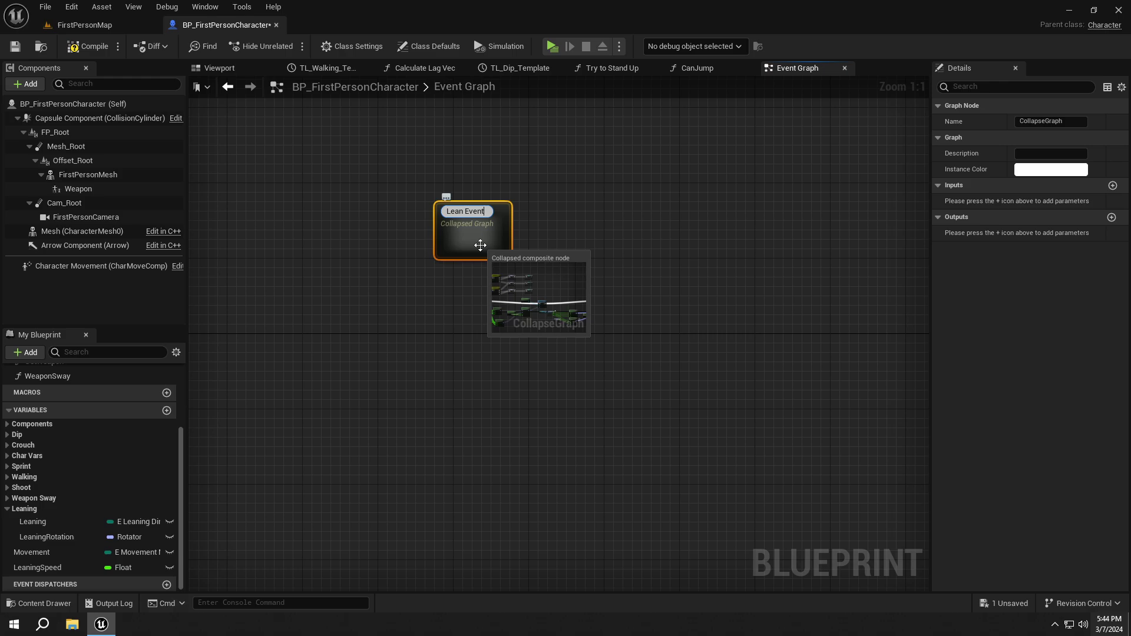
key(Return)
scroll(499, 259, down, 4)
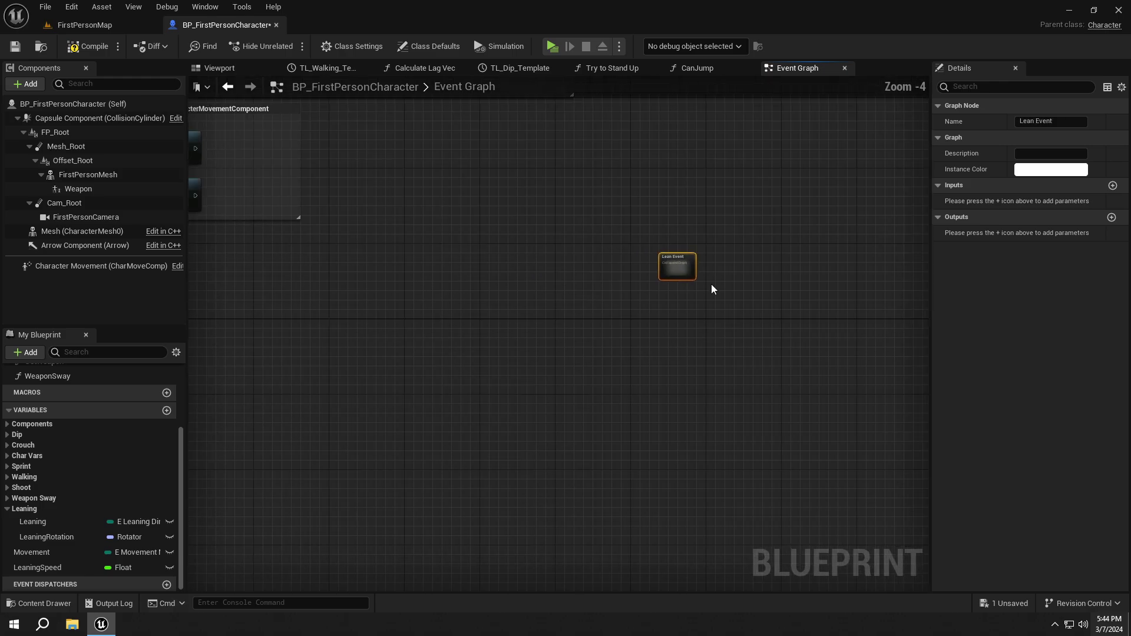
Move Lean Event beside Sprint Event and the other event nodes
mouse_move(675, 265)
mouse_down()
mouse_move(723, 333)
mouse_move(495, 326)
mouse_up()
scroll(531, 327, up, 4)
click(581, 316)
right_drag(581, 315, 611, 447)
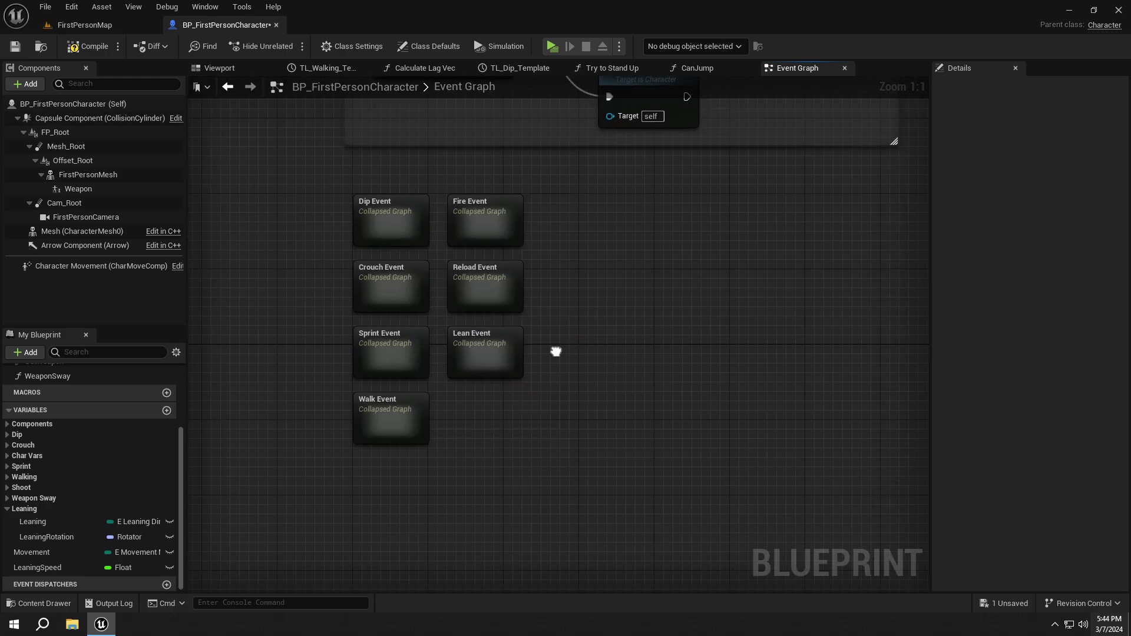
scroll(574, 482, down, 3)
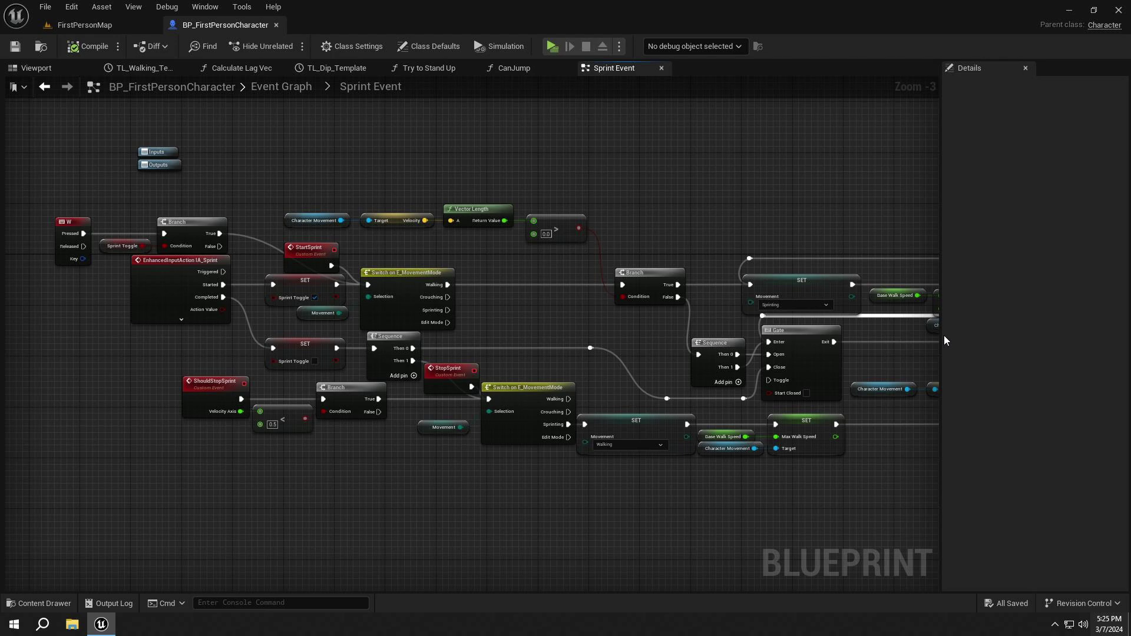
Hide the Details panel and pan across the Sprint Event graph to its final velocity check and back
drag(942, 336, 1128, 340)
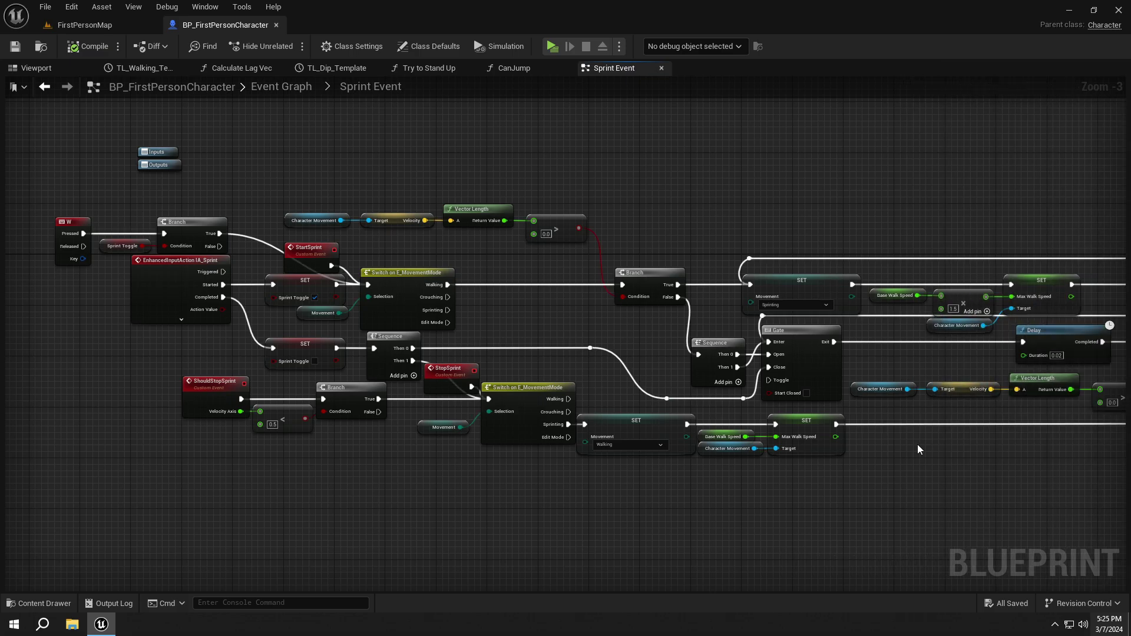
right_drag(1044, 468, 1072, 453)
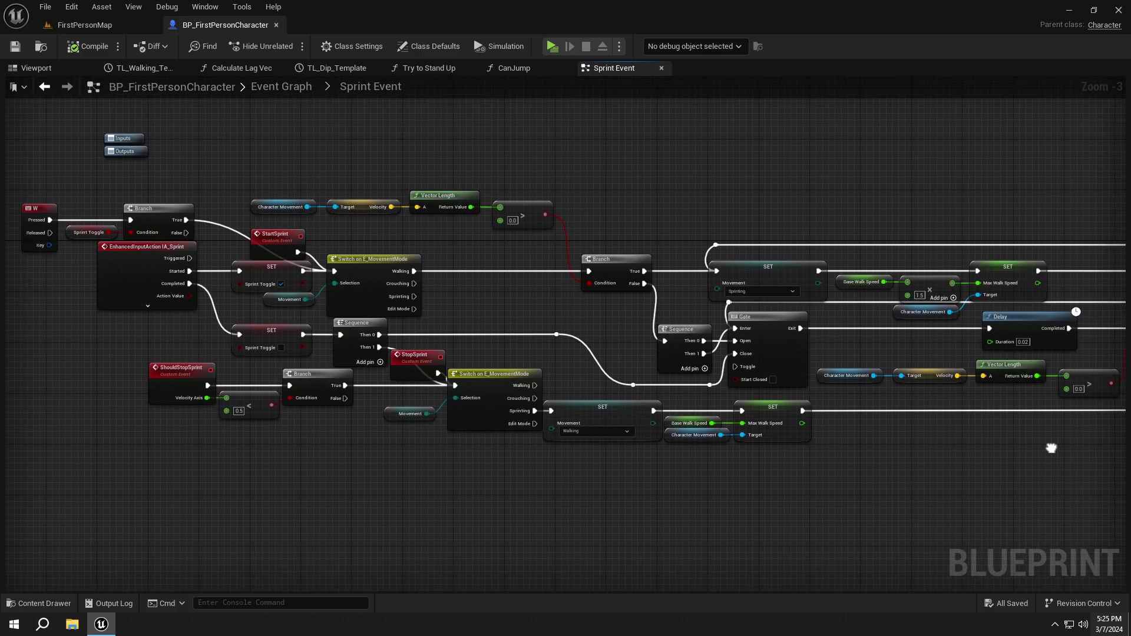
right_drag(1123, 451, 900, 441)
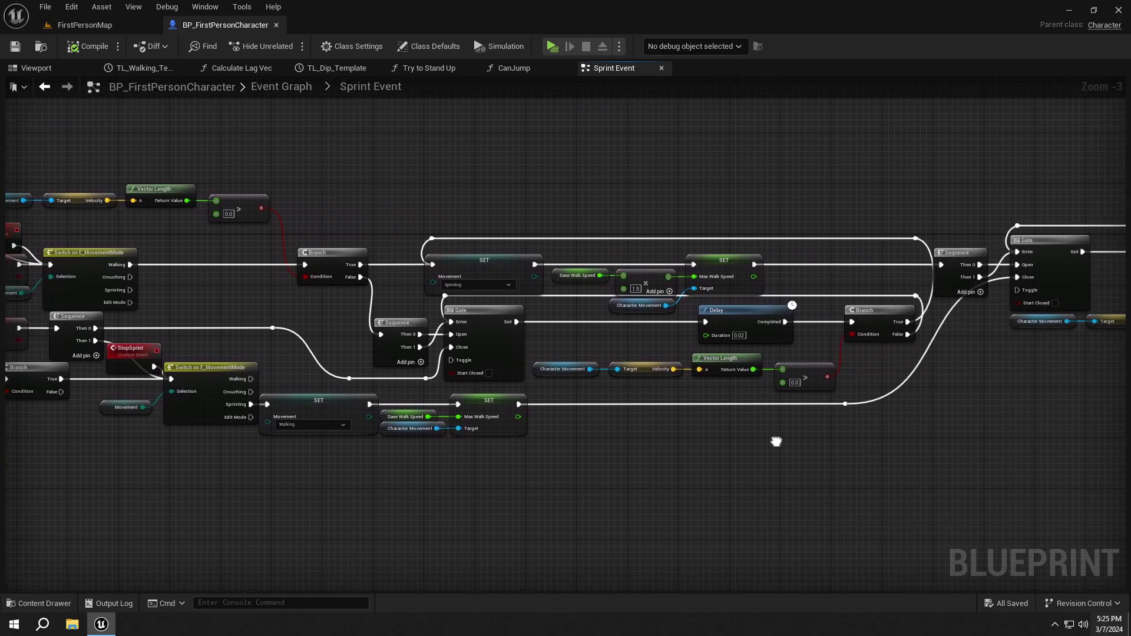
right_drag(900, 441, 712, 441)
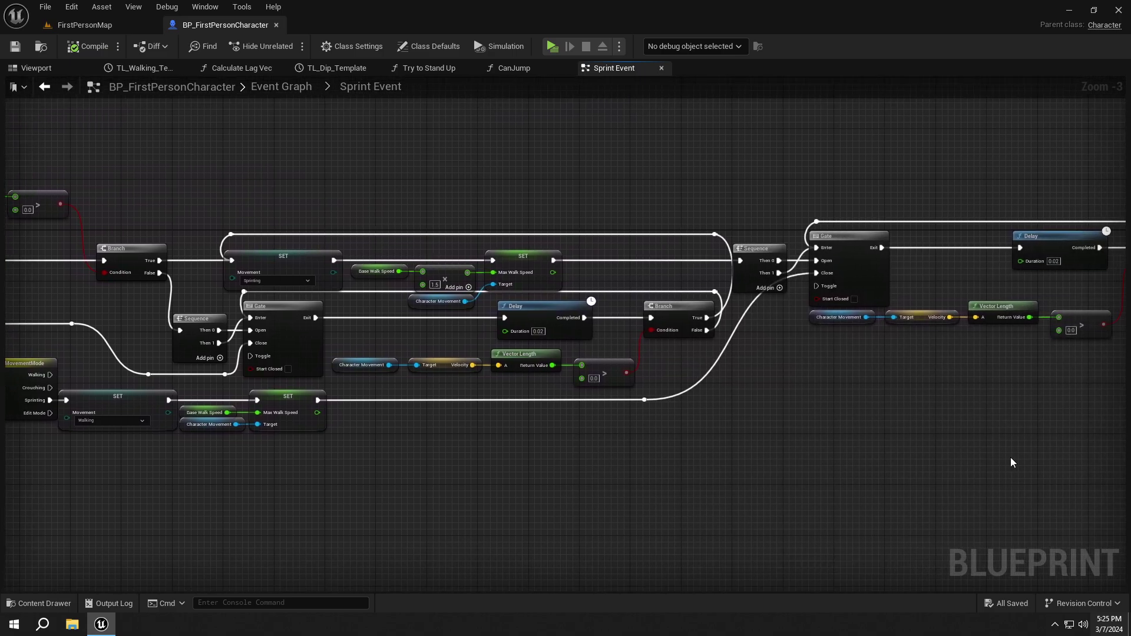
right_drag(1012, 462, 373, 460)
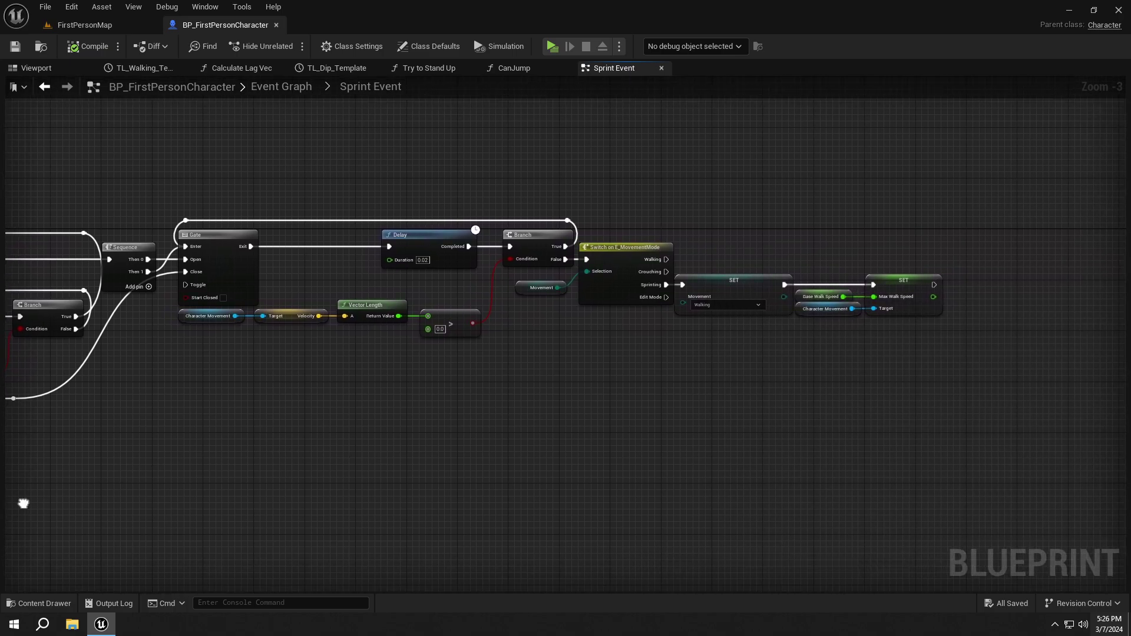
right_drag(27, 507, 872, 497)
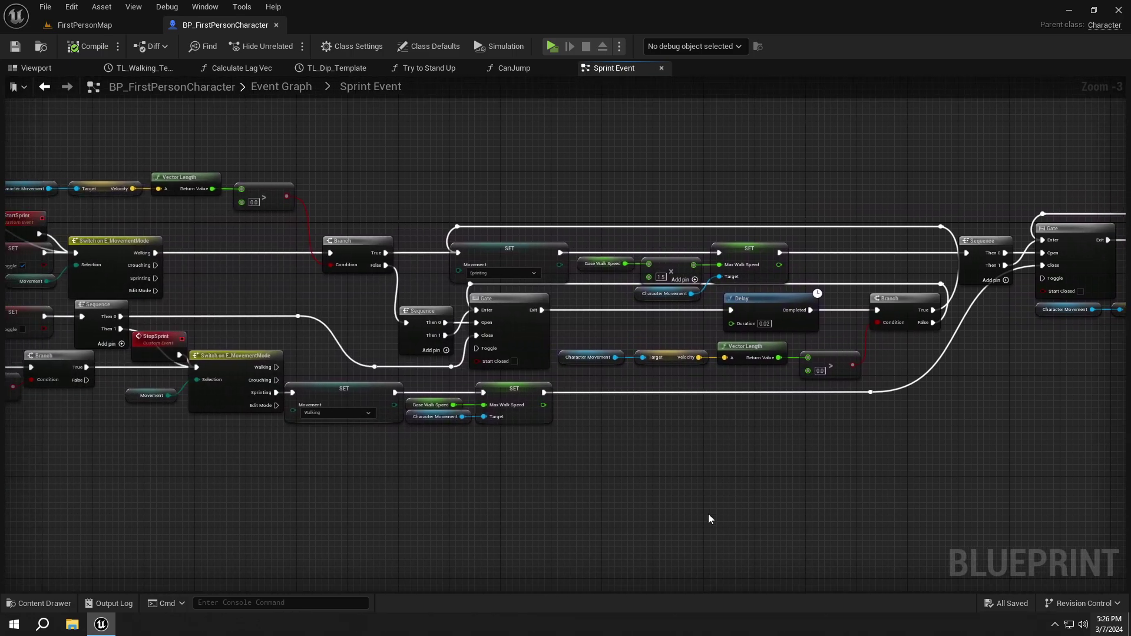
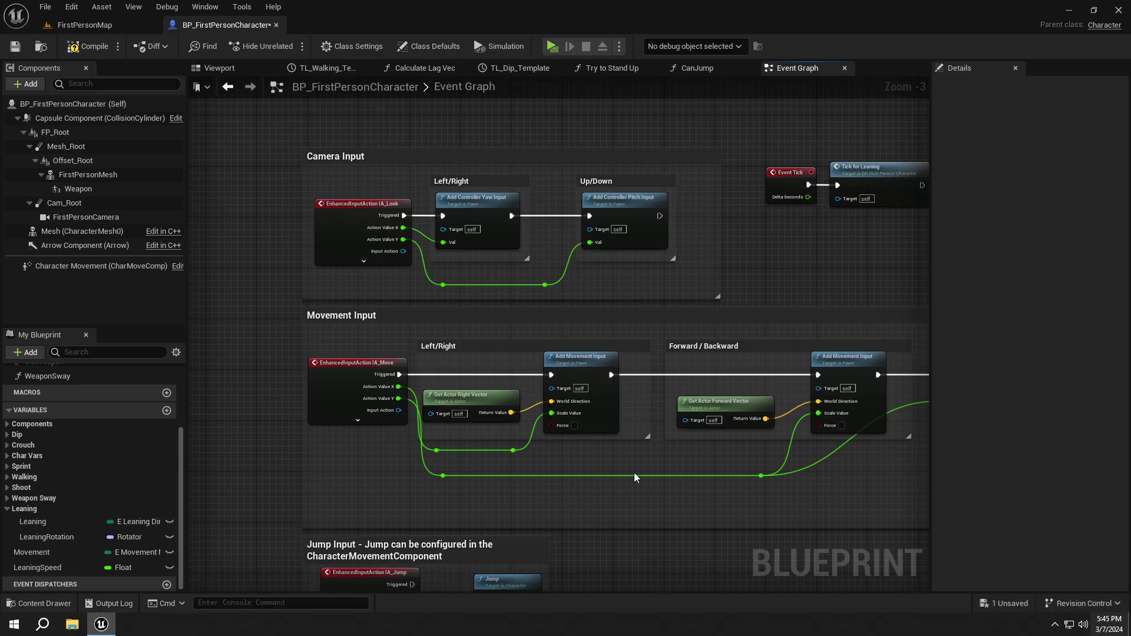
scroll(542, 286, up, 3)
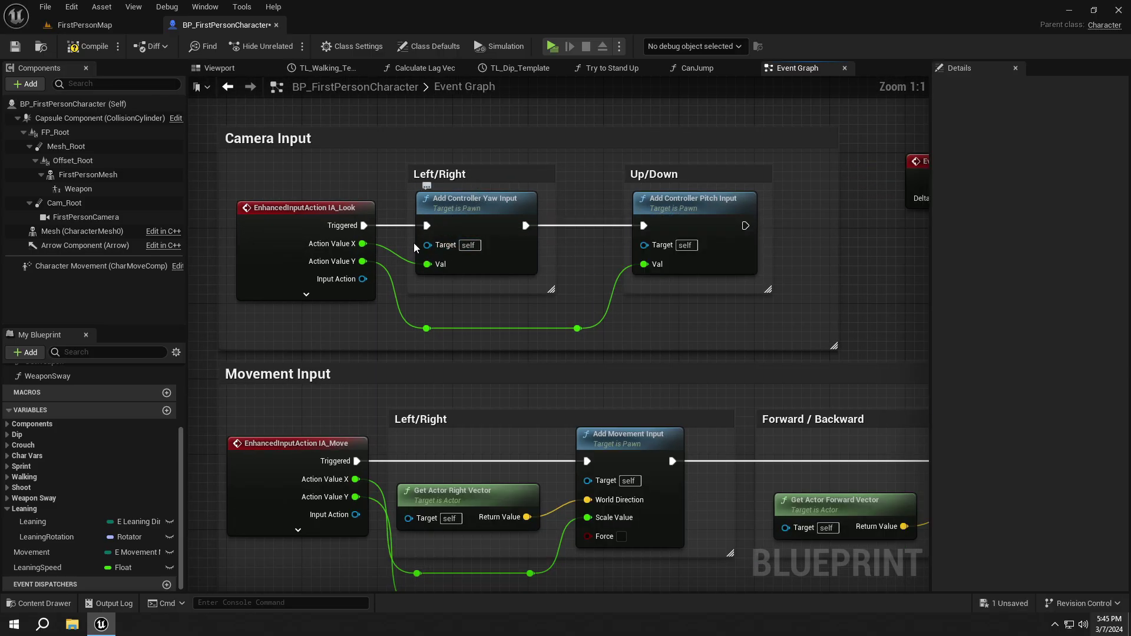
Insert a Multiply node on Action Value X feeding Add Controller Yaw Input
right_drag(400, 260, 449, 278)
drag(449, 278, 392, 269)
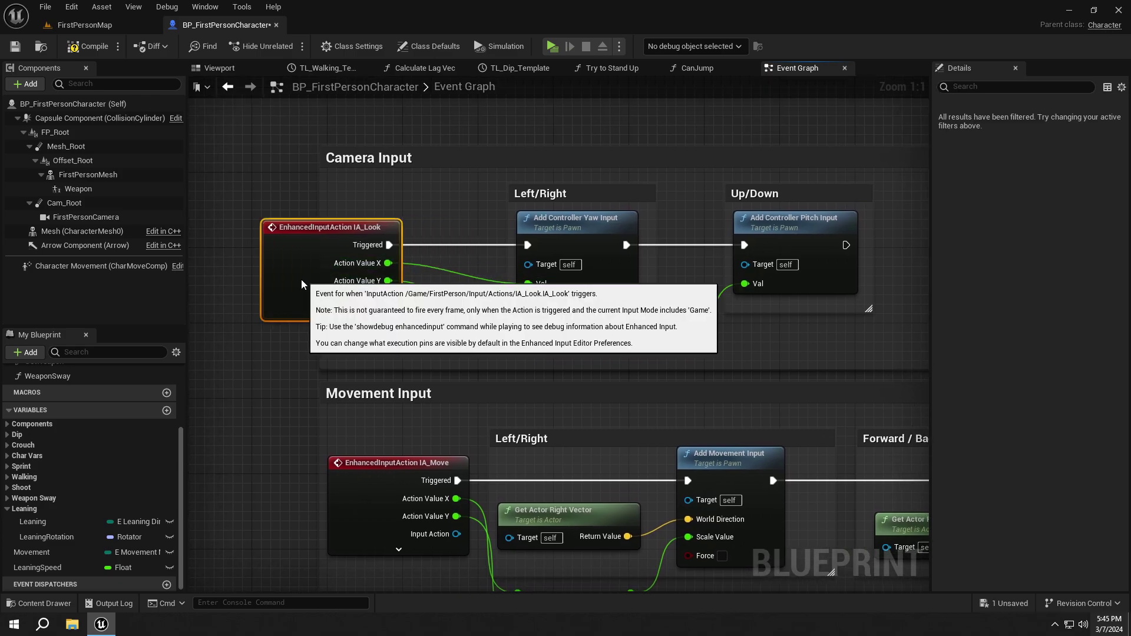
drag(410, 230, 413, 220)
text(multiply)
key(Return)
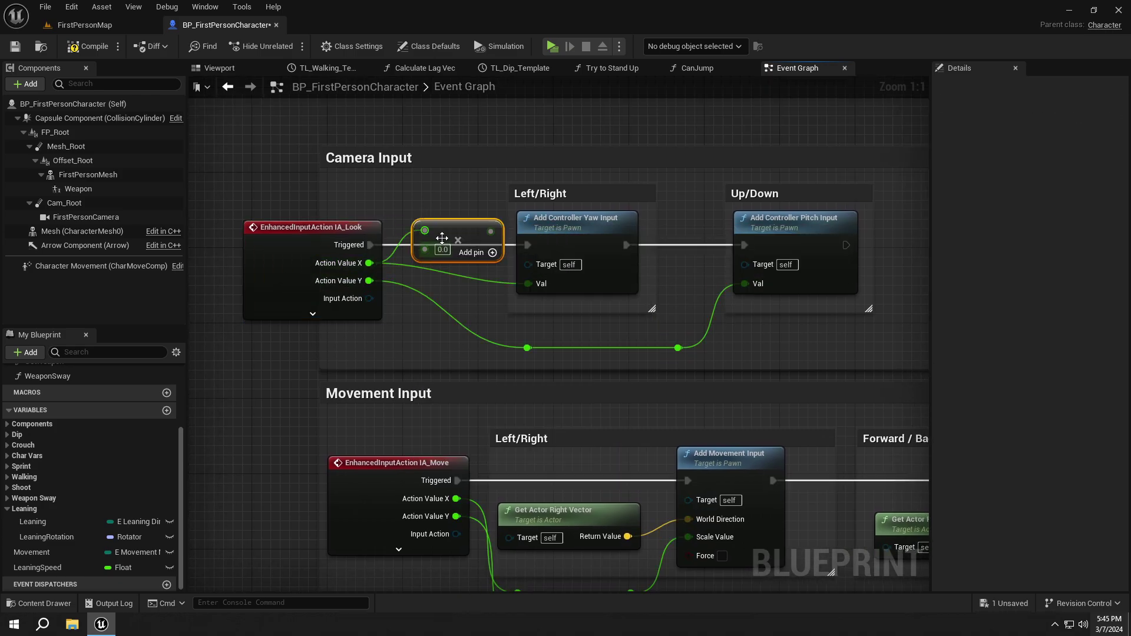
mouse_move(431, 225)
mouse_down()
mouse_move(434, 274)
mouse_move(513, 281)
mouse_up()
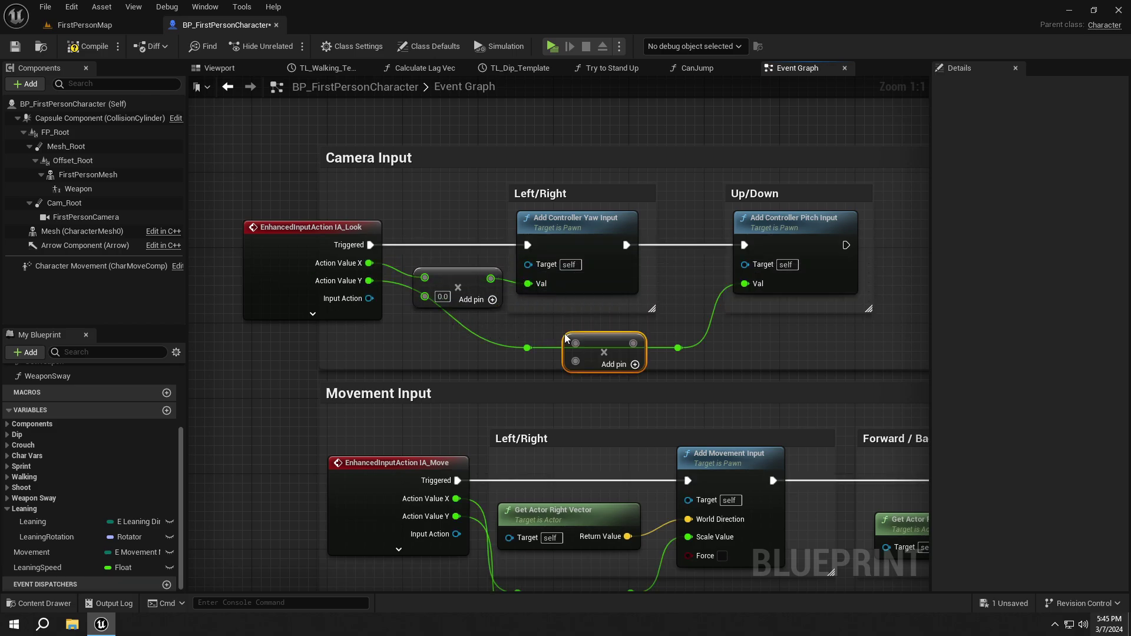
Add a second Multiply node on Action Value Y feeding the pitch input, both set to 0.3
drag(529, 352, 527, 348)
mouse_move(633, 346)
mouse_down()
mouse_move(624, 336)
mouse_move(657, 353)
mouse_up()
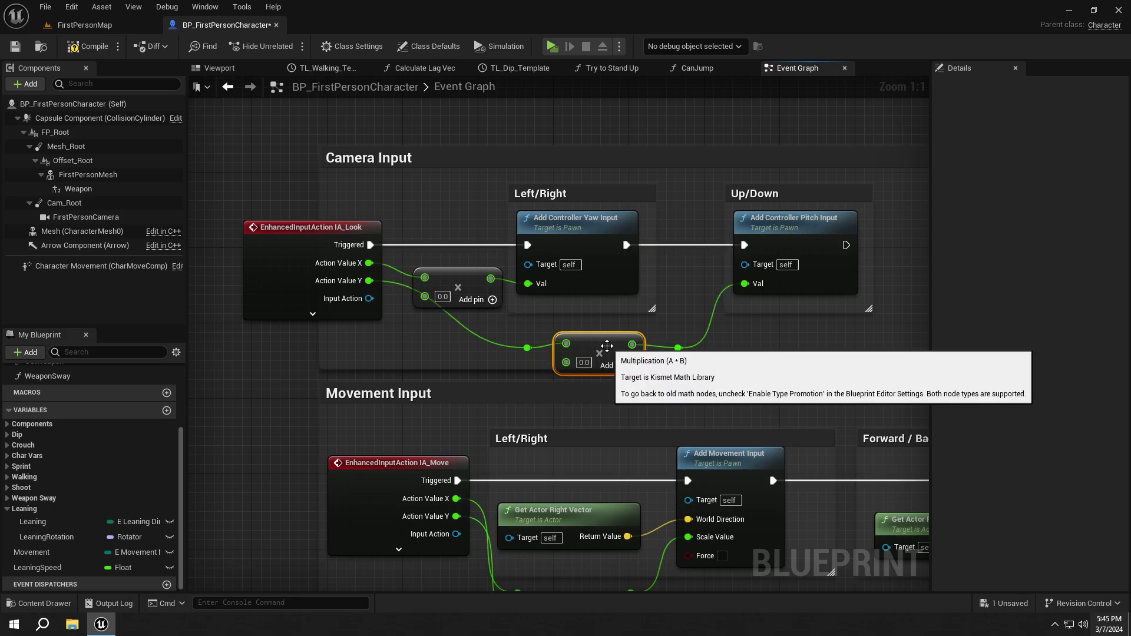
right_drag(495, 299, 564, 301)
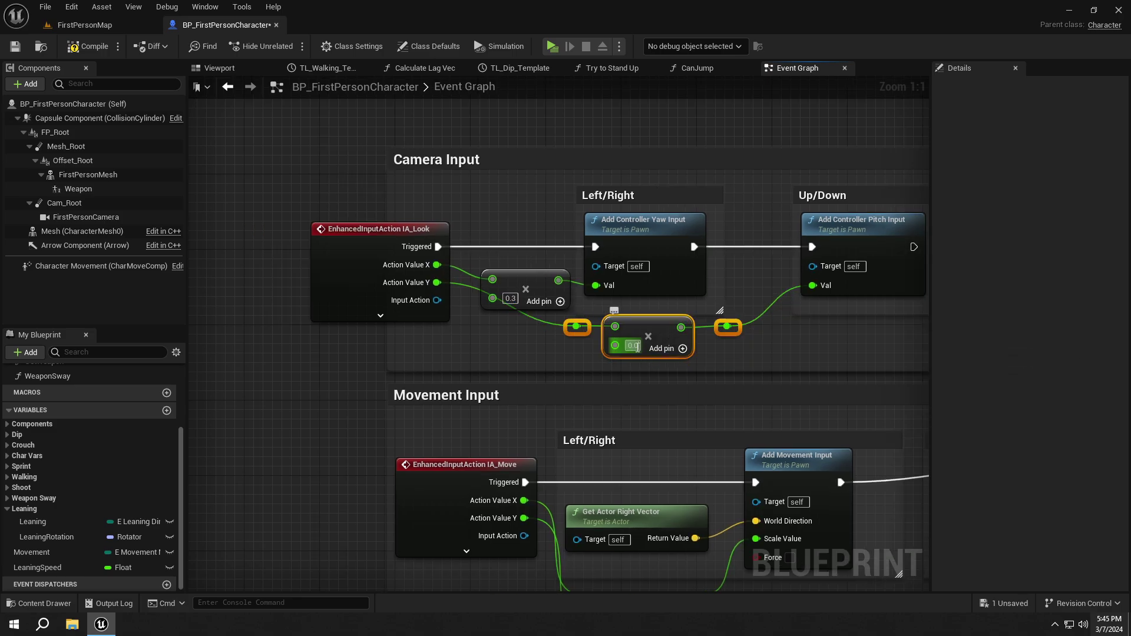
click(633, 345)
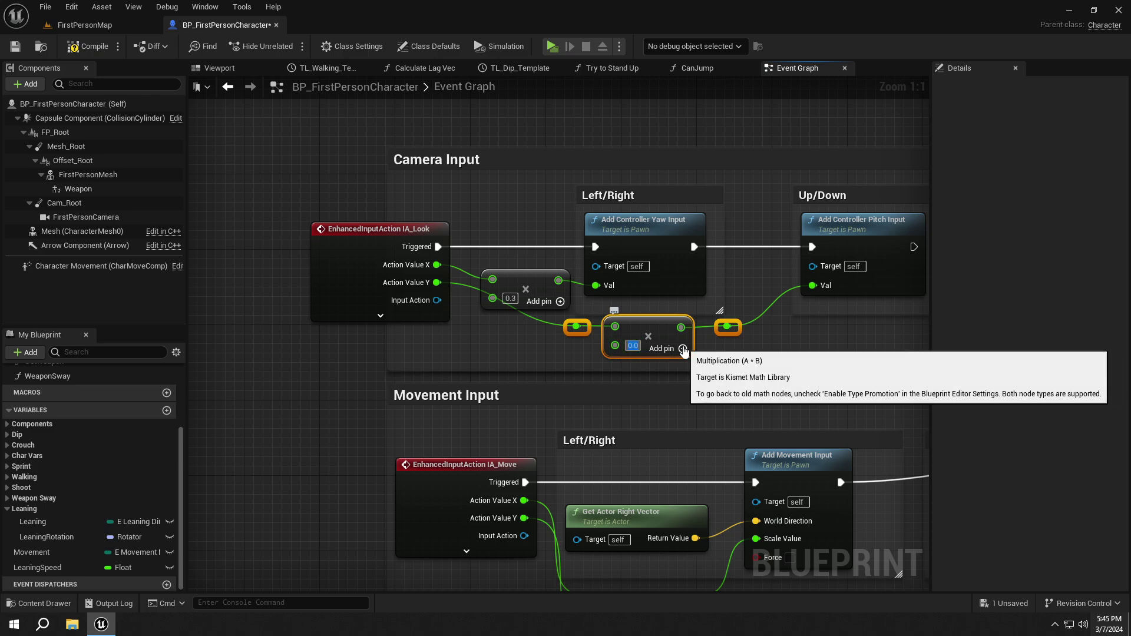
Compile the character blueprint and play-test the scaled look input
click(97, 44)
key(alt+p)
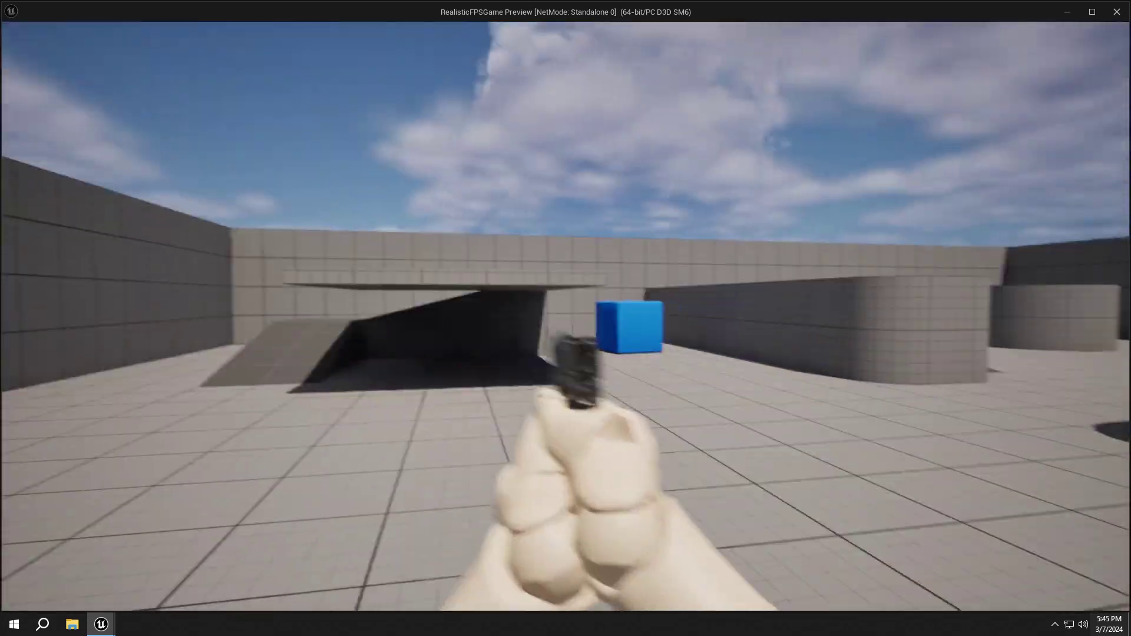
key(Escape)
scroll(678, 389, up, 1)
scroll(678, 389, up, 1)
scroll(678, 389, up, 1)
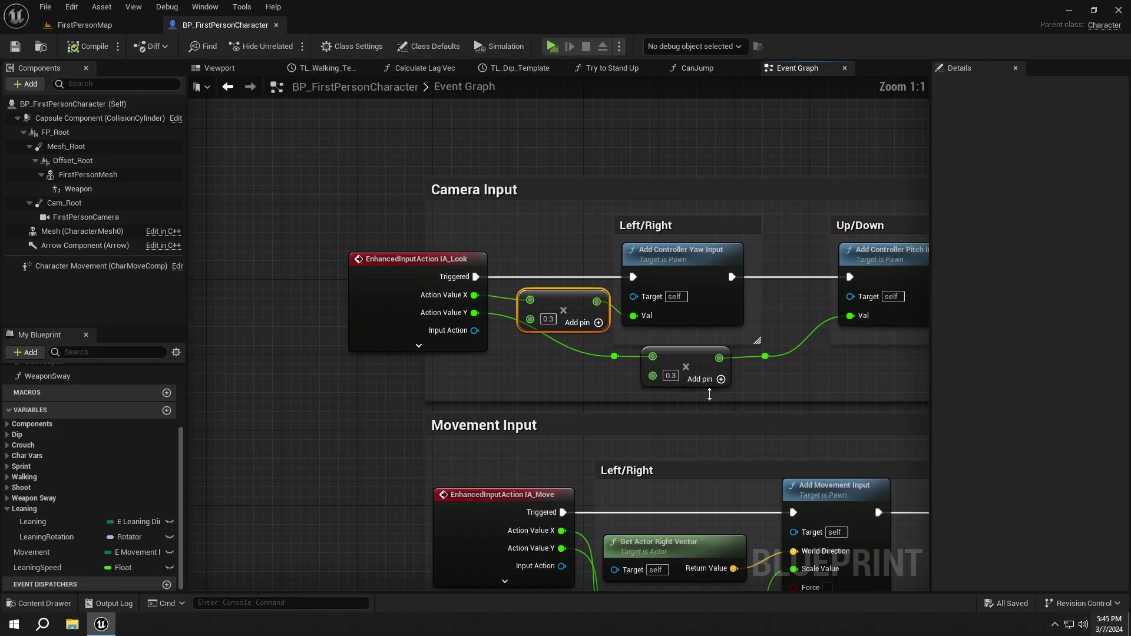
Create a HorizontalSens float variable and wire its getter into the X multiply node
click(168, 455)
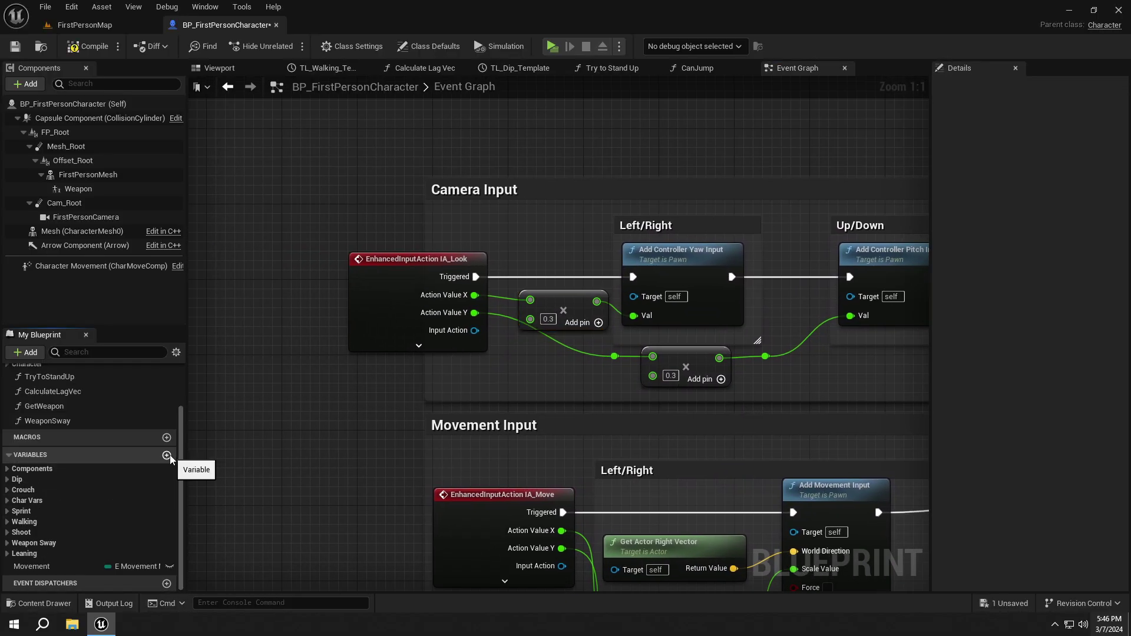
click(167, 455)
text(HorizontalSens)
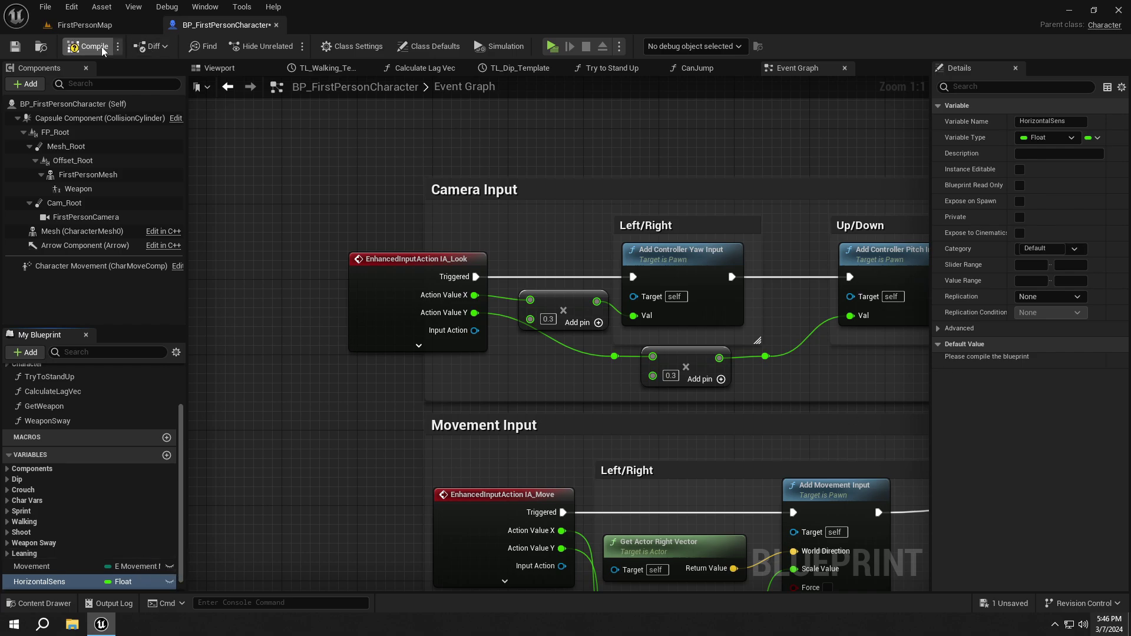
click(98, 47)
mouse_move(442, 384)
mouse_down()
mouse_move(442, 366)
mouse_move(530, 319)
mouse_up()
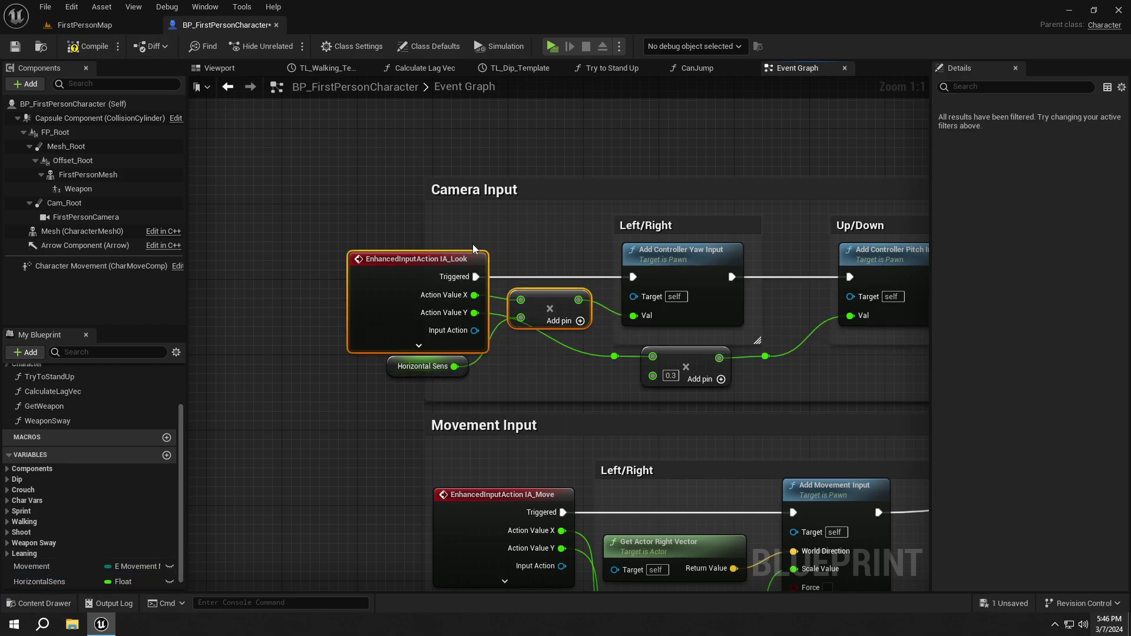
mouse_move(627, 378)
right_down()
mouse_move(641, 345)
mouse_move(584, 353)
right_up()
Create a VerticalSens float variable wired into the Y multiply node
click(168, 456)
text(VerticalSens)
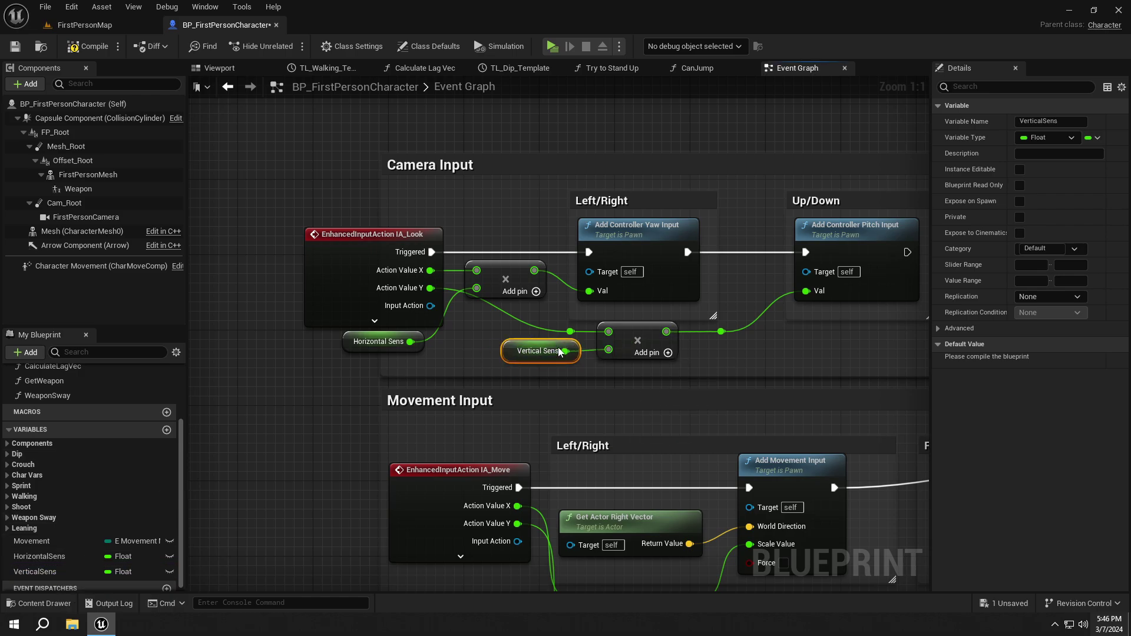
ctrl+click(626, 338)
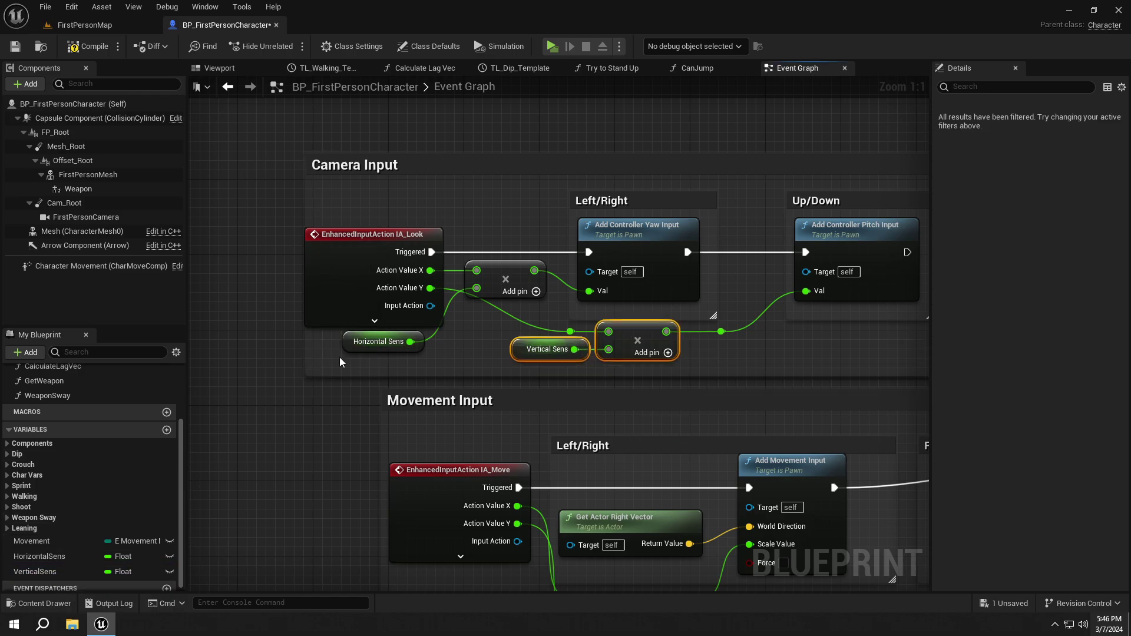
click(378, 342)
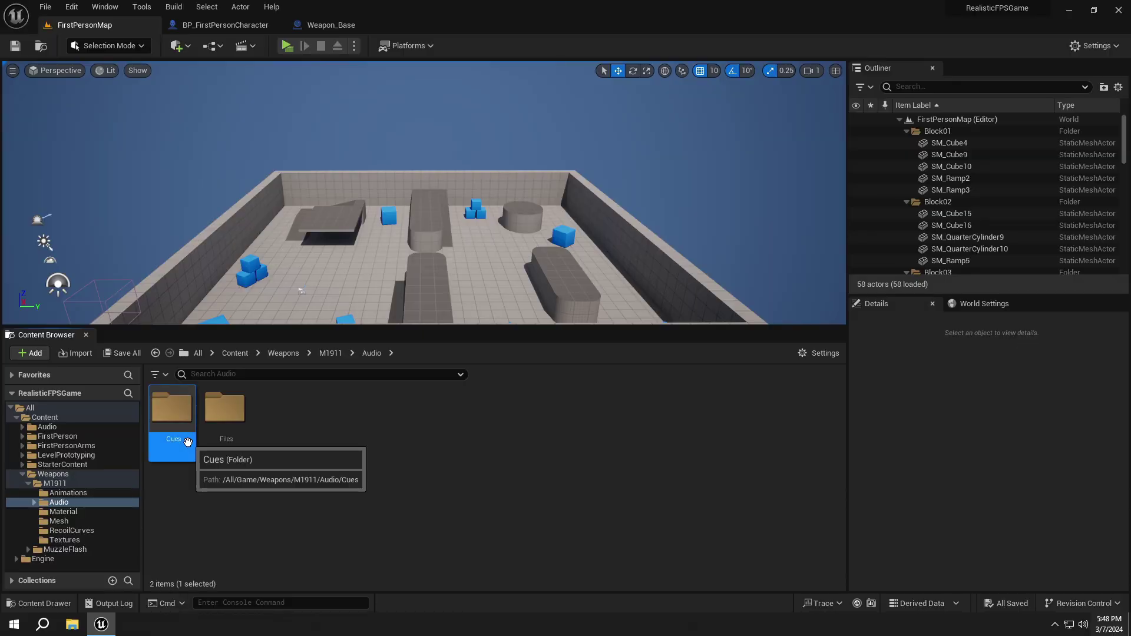
Set Cue_M1911_Empty's Volume Multiplier to 0.2 in the M1911 Audio Cues folder
double_click(191, 444)
click(178, 451)
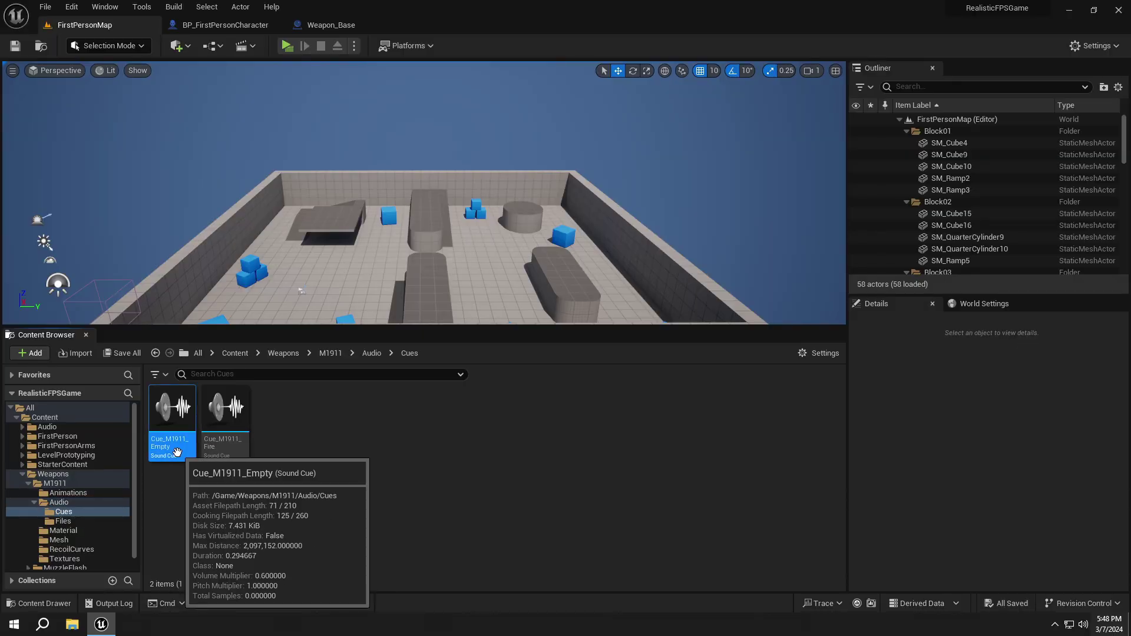
double_click(177, 451)
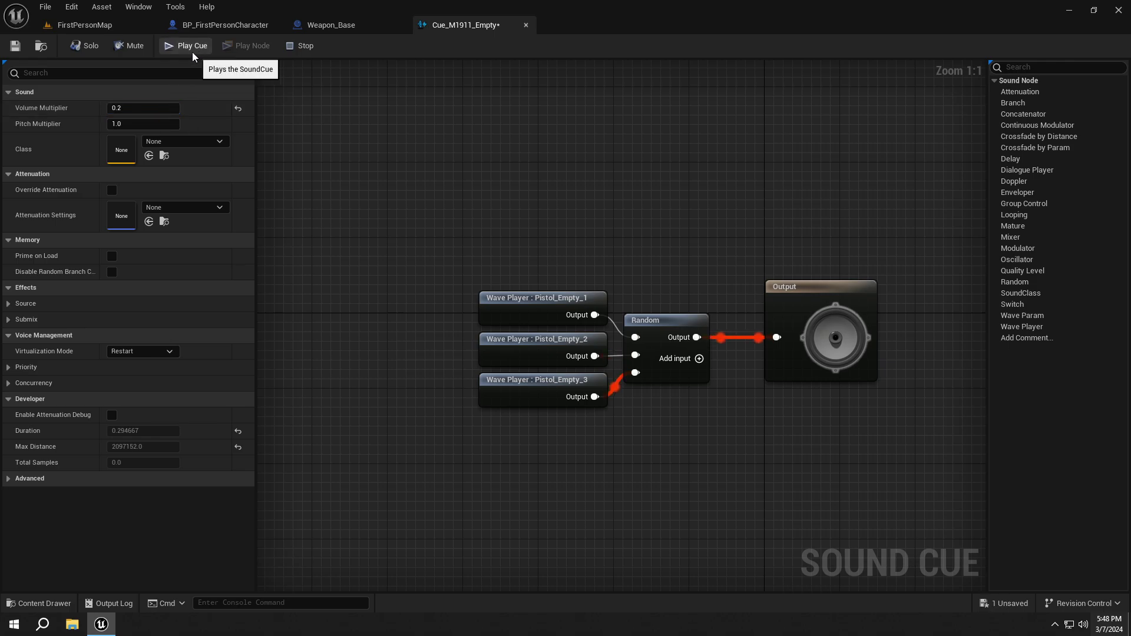
click(93, 26)
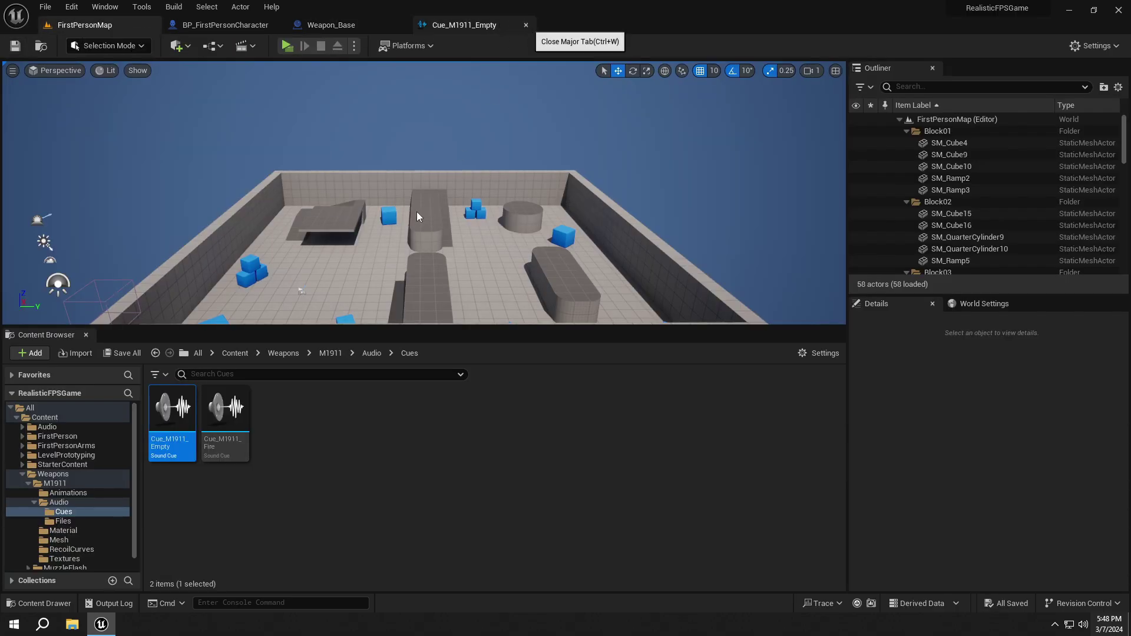
click(526, 26)
Set Cue_M1911_Fire's Volume Multiplier to 0.8, save it and start a test play
double_click(226, 416)
click(148, 108)
text(0.8)
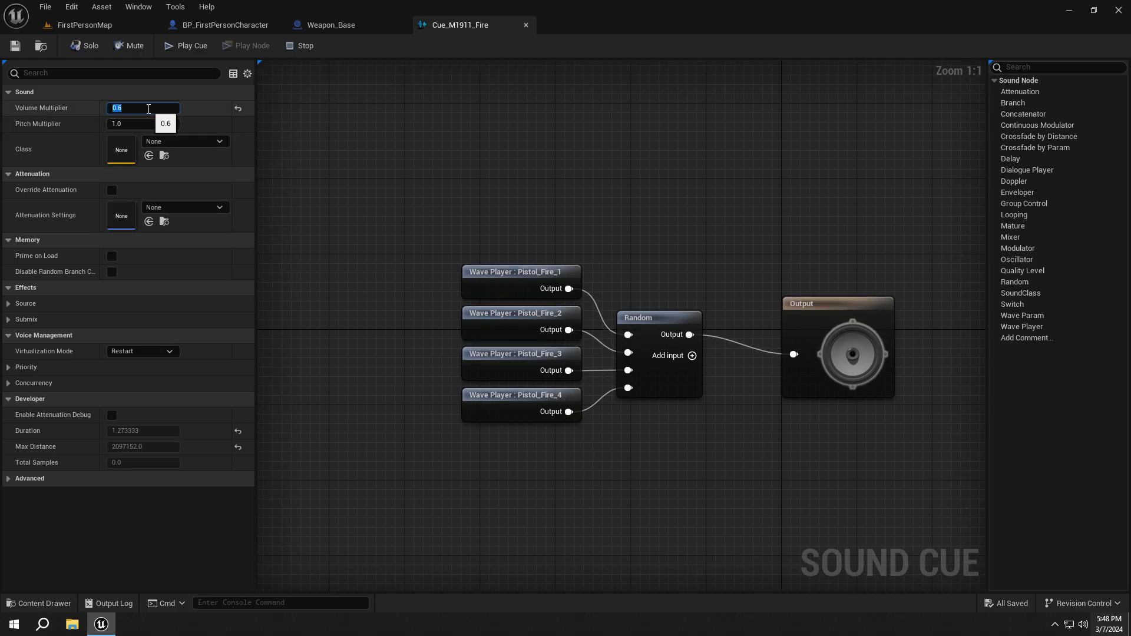
click(15, 46)
click(93, 25)
click(293, 46)
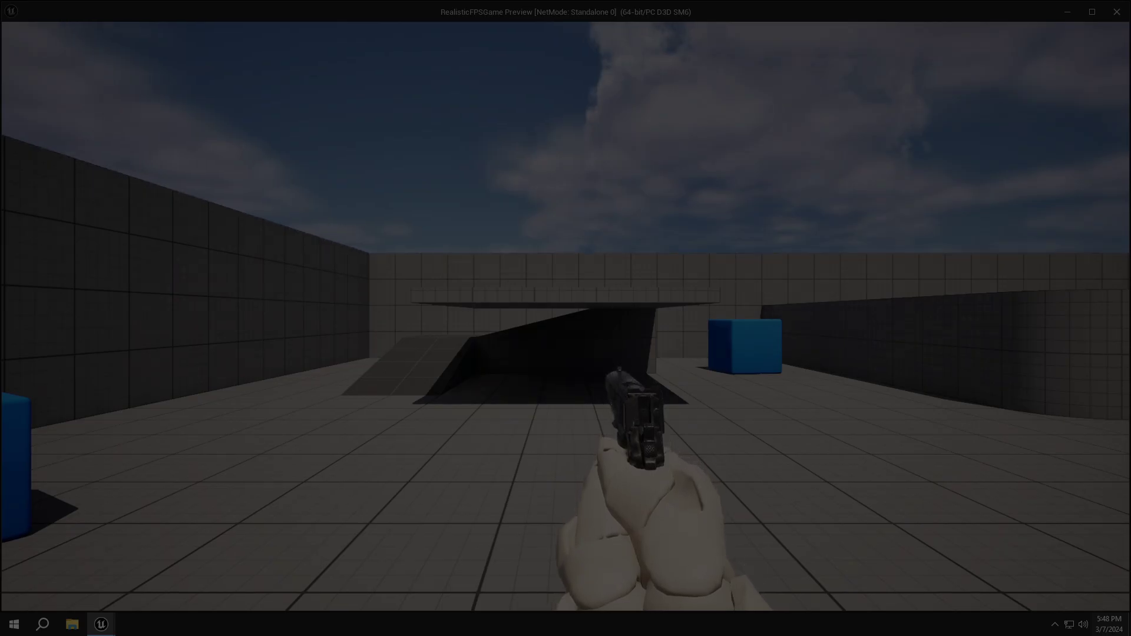